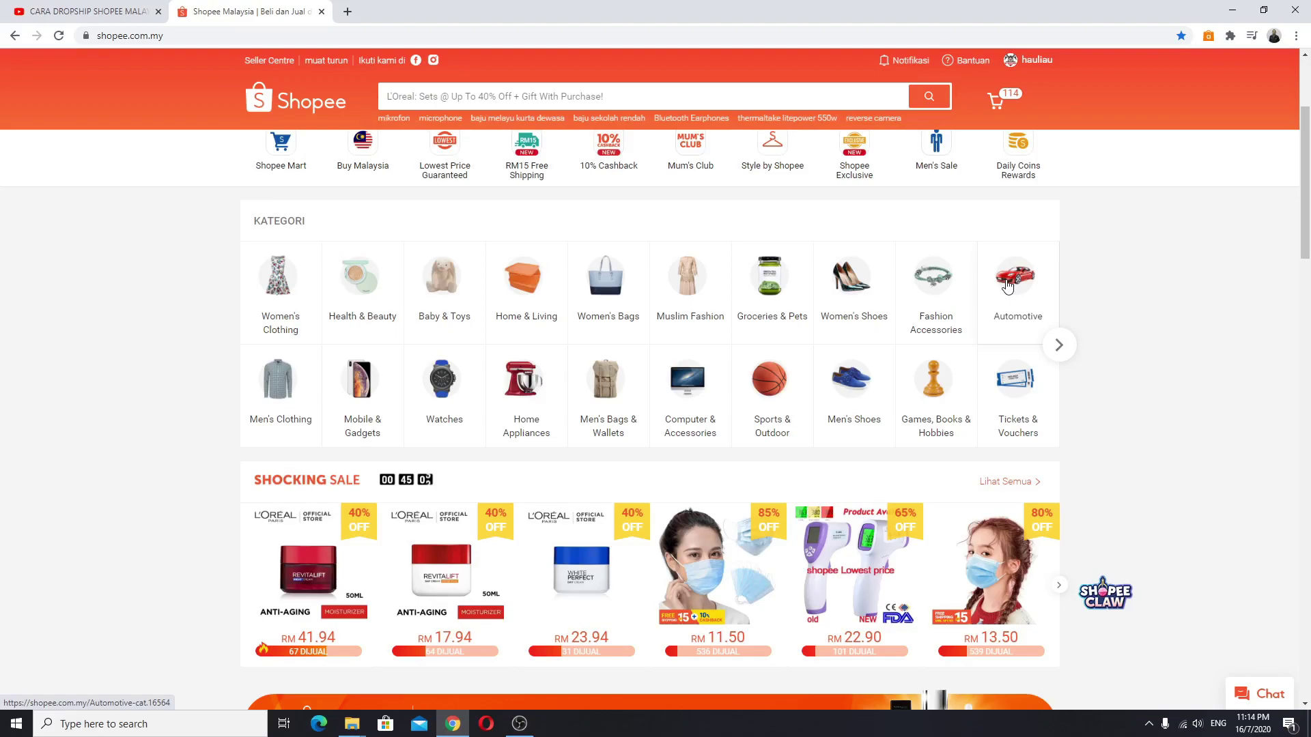
- Search the marketplace for the suggested term "baju sekolah"
scroll(1007, 286, down, 2)
scroll(1063, 263, up, 2)
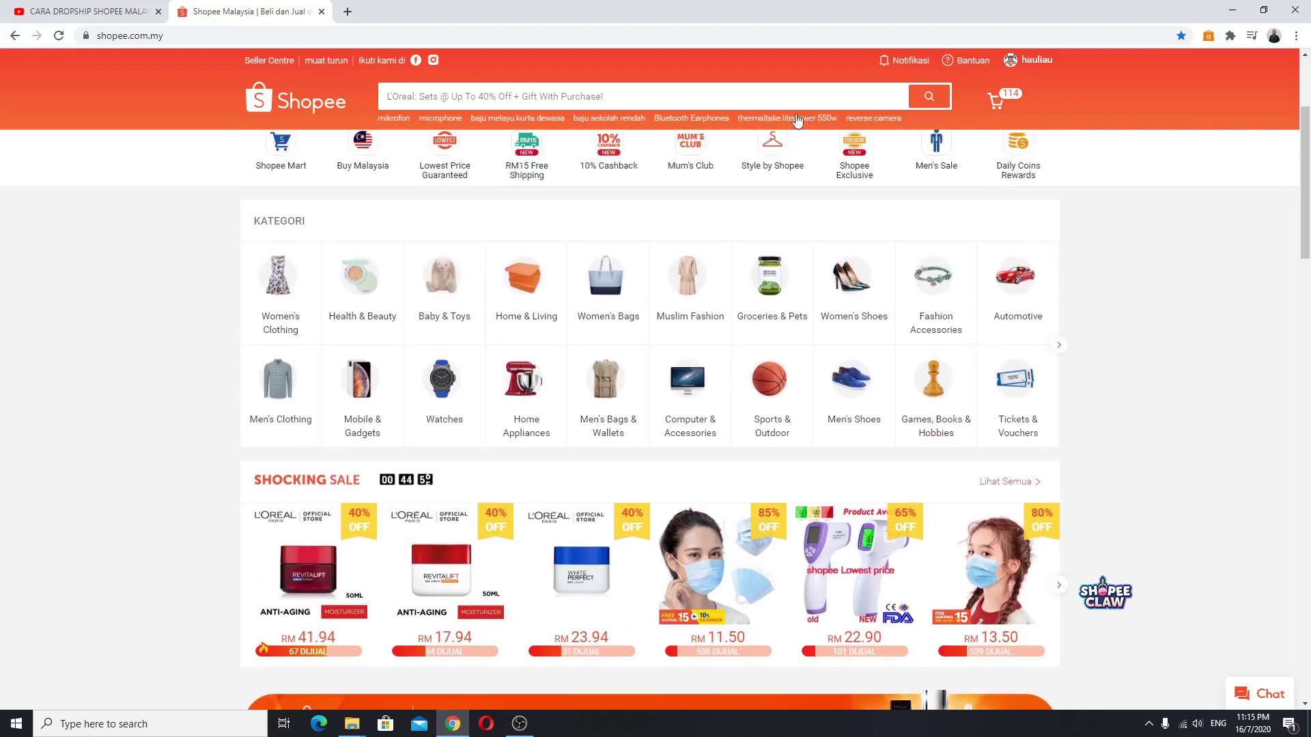
click(670, 95)
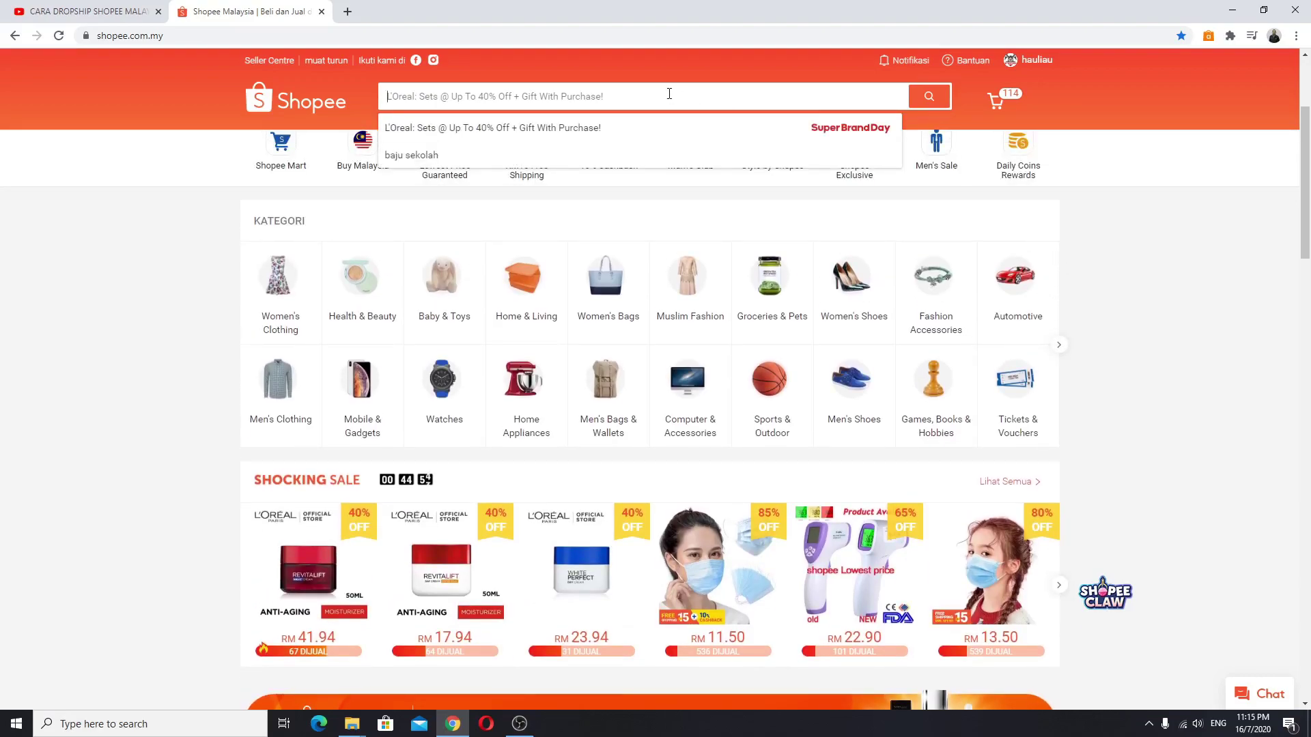
click(425, 156)
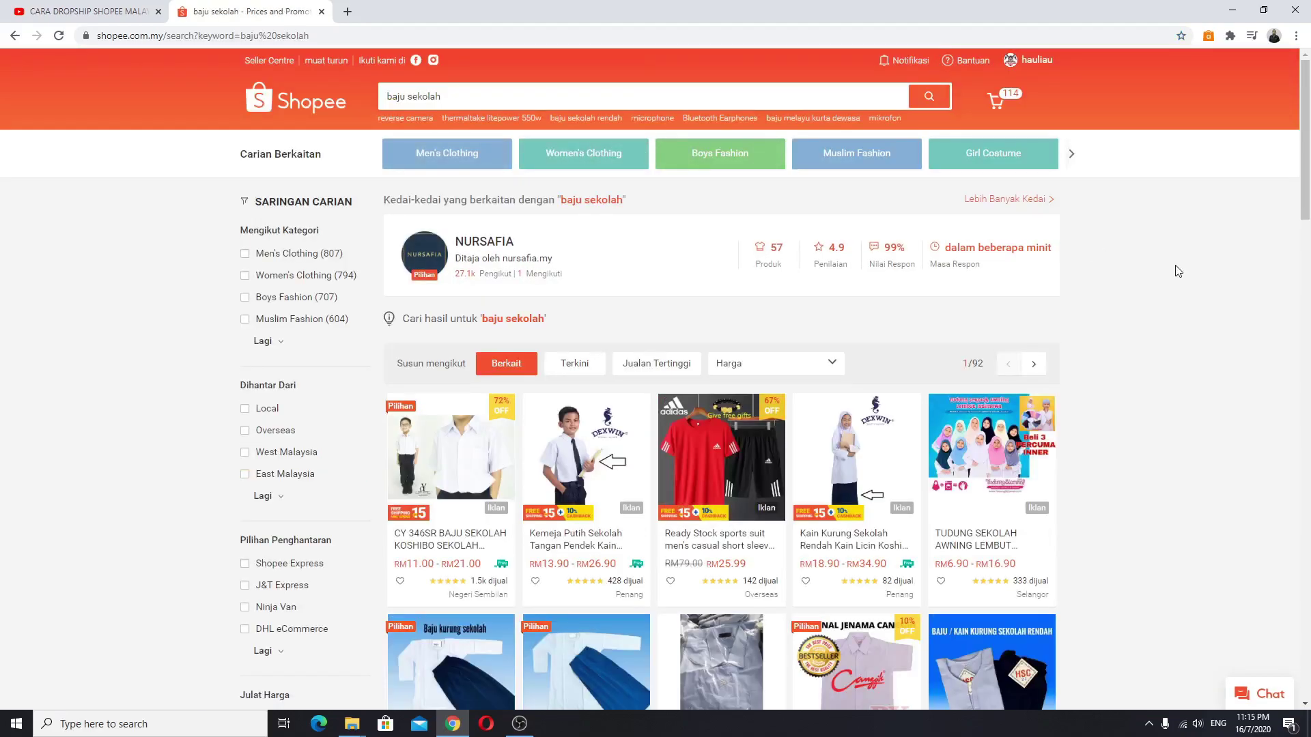
- Open the CY 346SR Baju Sekolah Koshibo primary school shirt listing from the search results
scroll(1154, 354, down, 2)
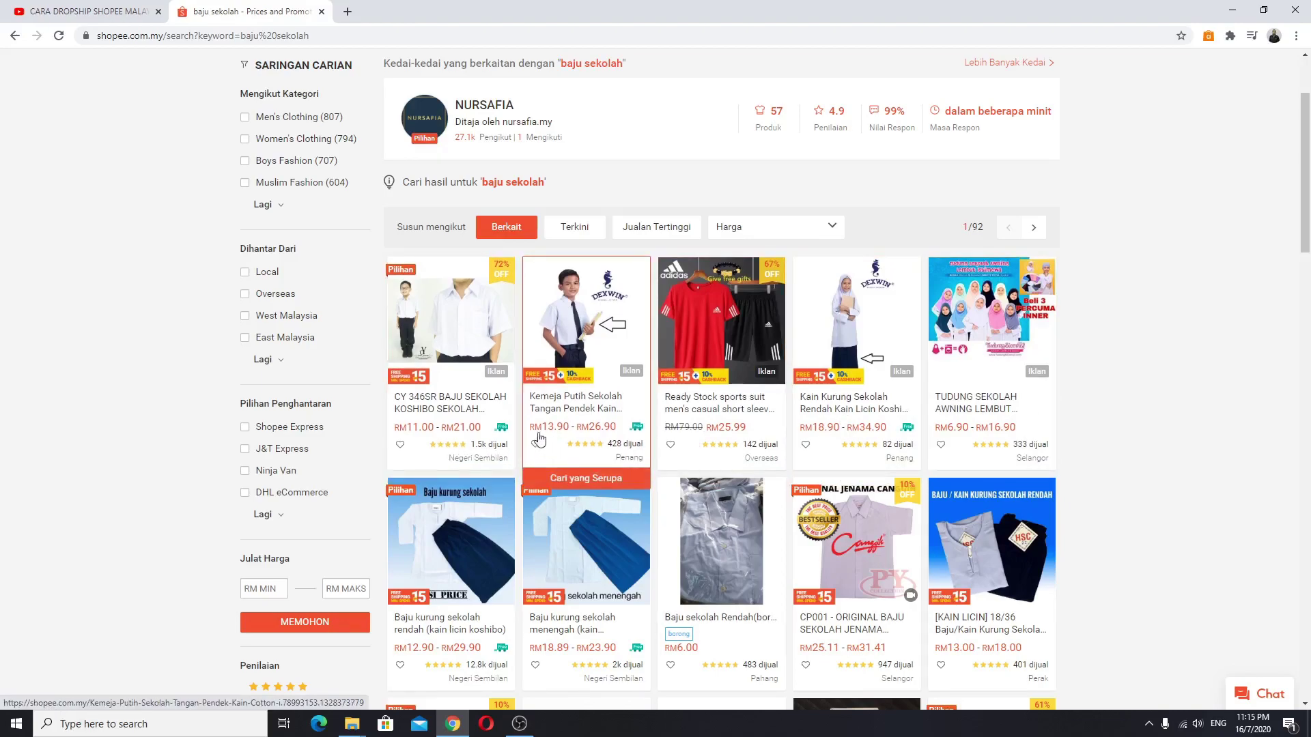
scroll(1096, 357, down, 1)
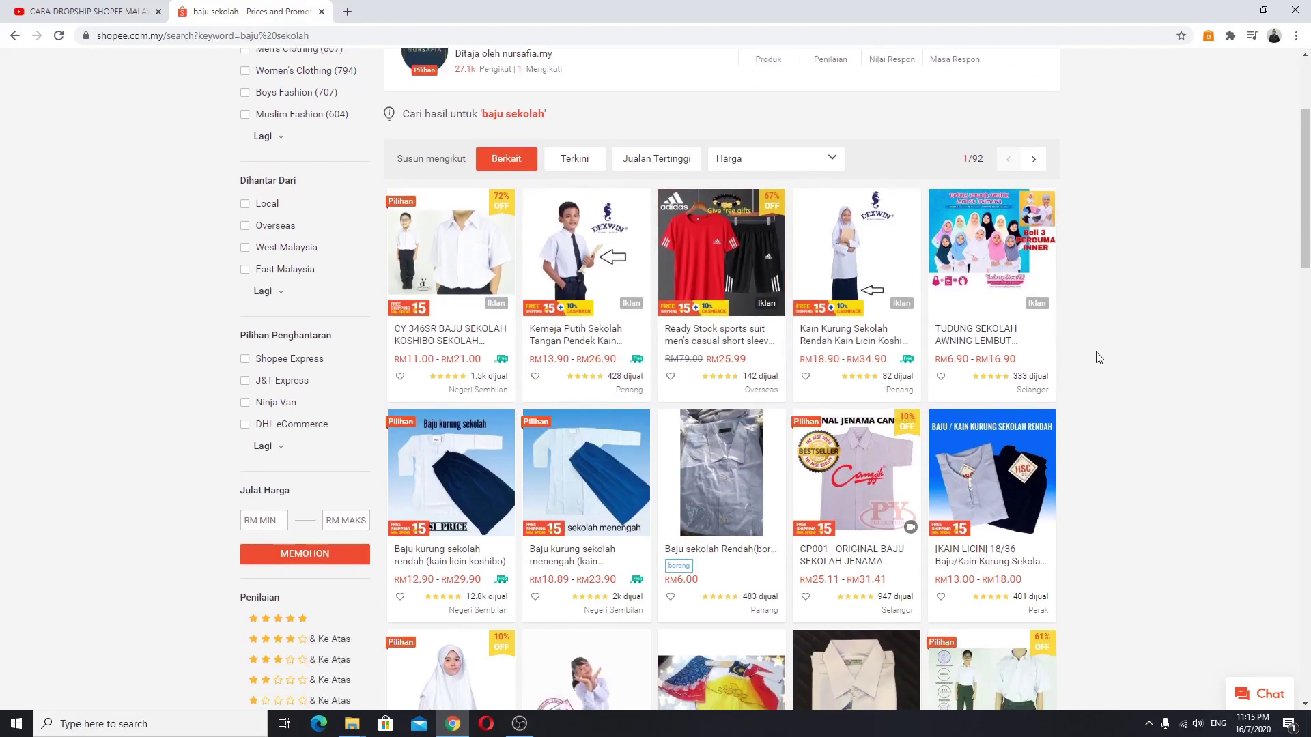
scroll(537, 220, down, 2)
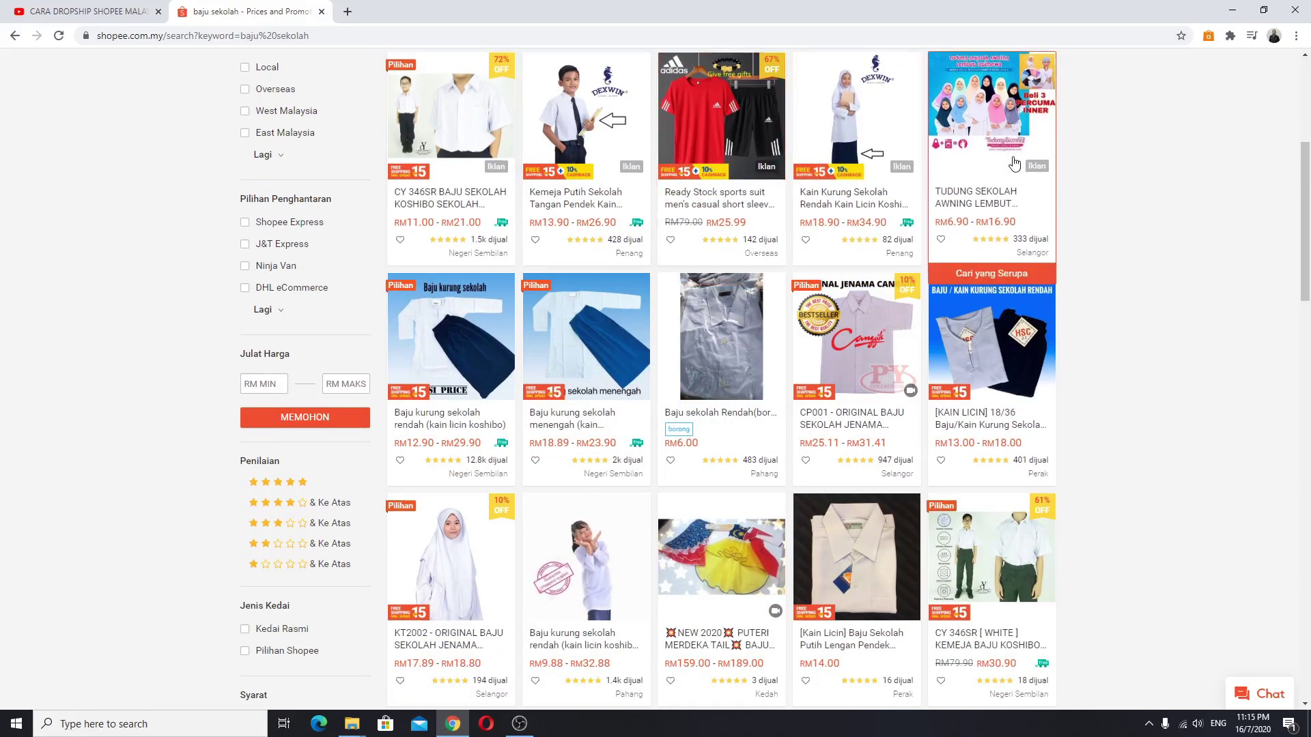
scroll(950, 191, up, 1)
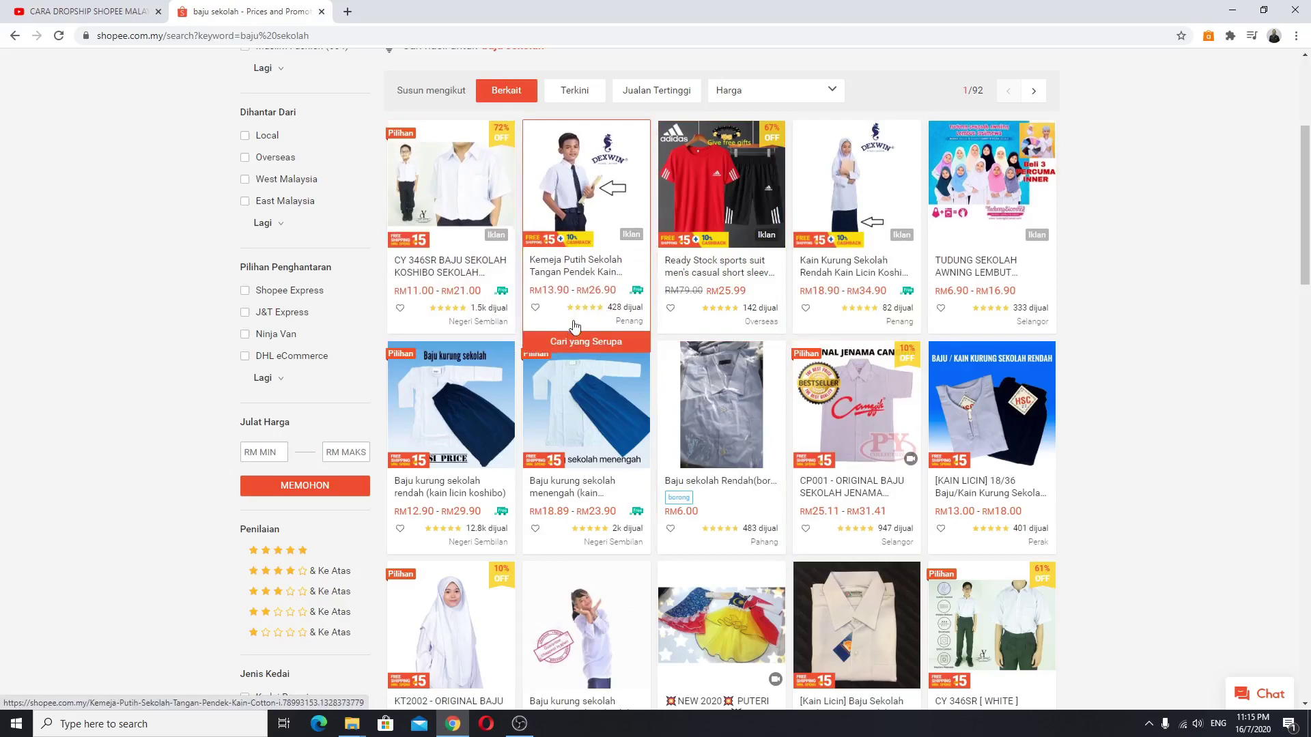
scroll(528, 206, down, 12)
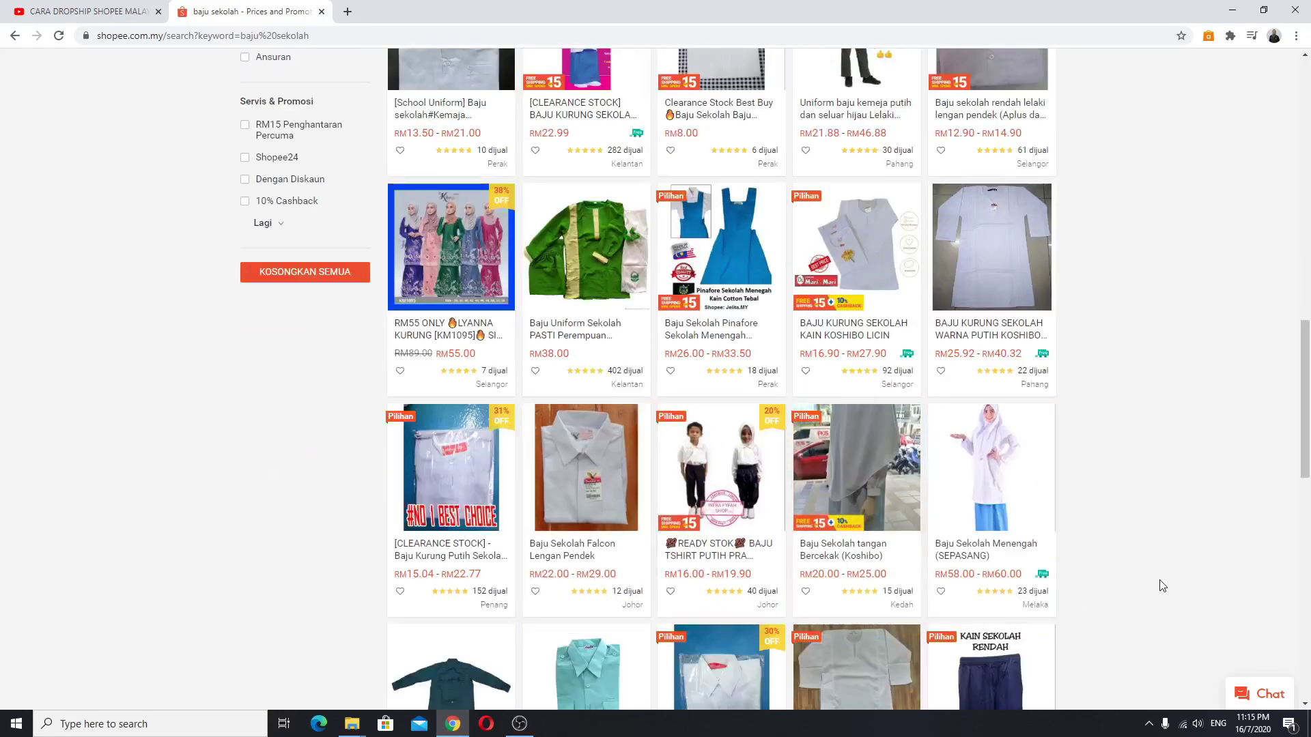
scroll(1154, 577, up, 15)
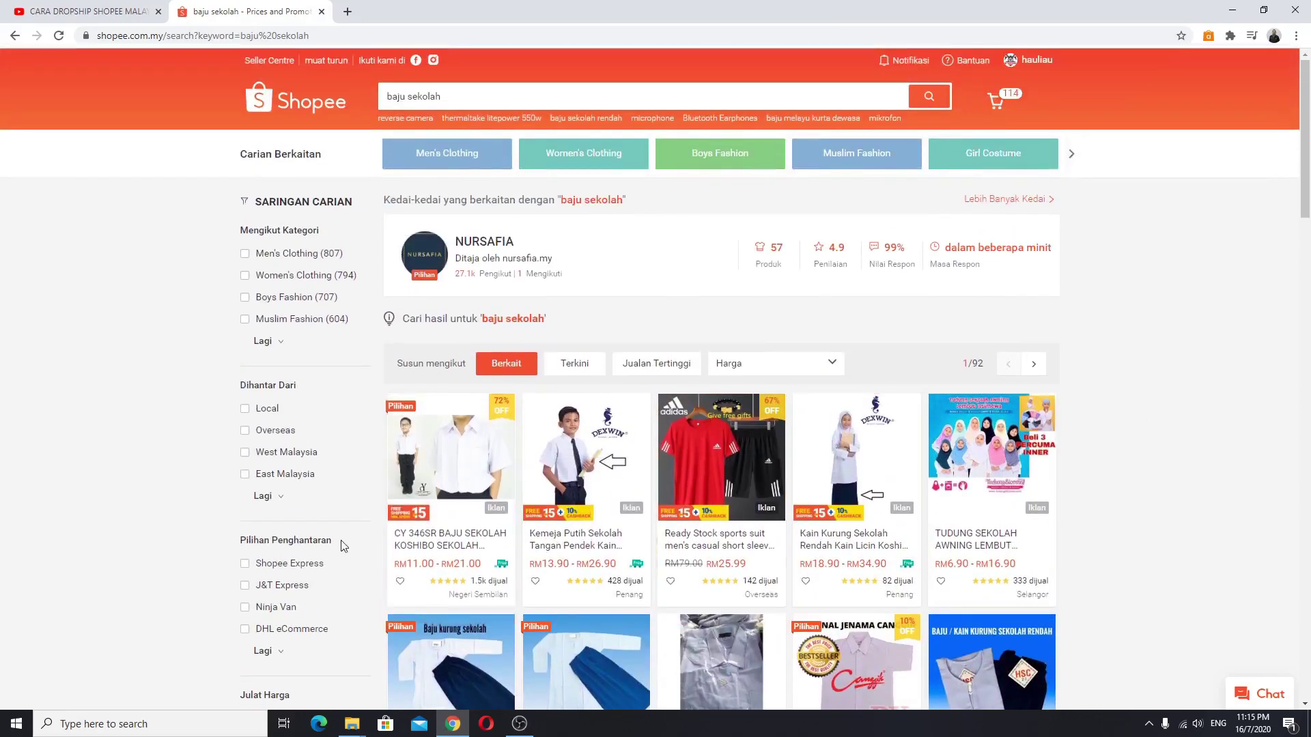
scroll(1002, 498, down, 2)
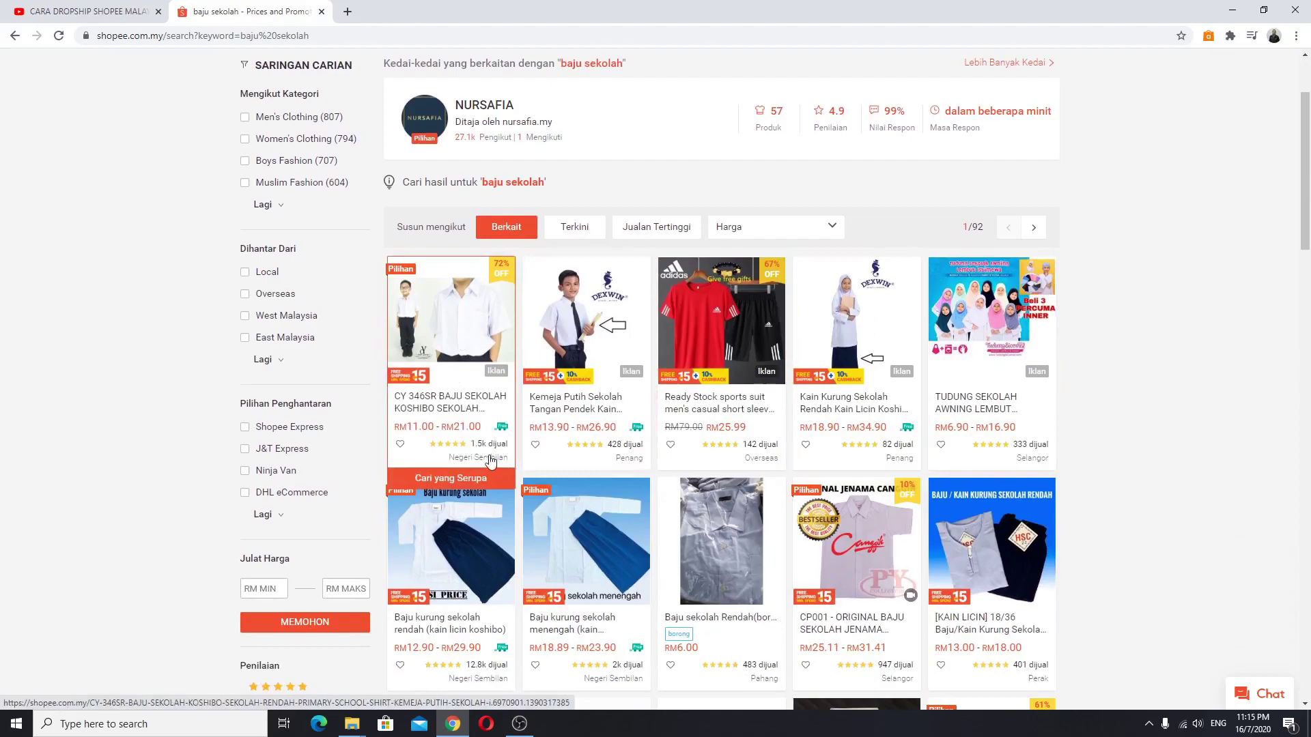
click(471, 369)
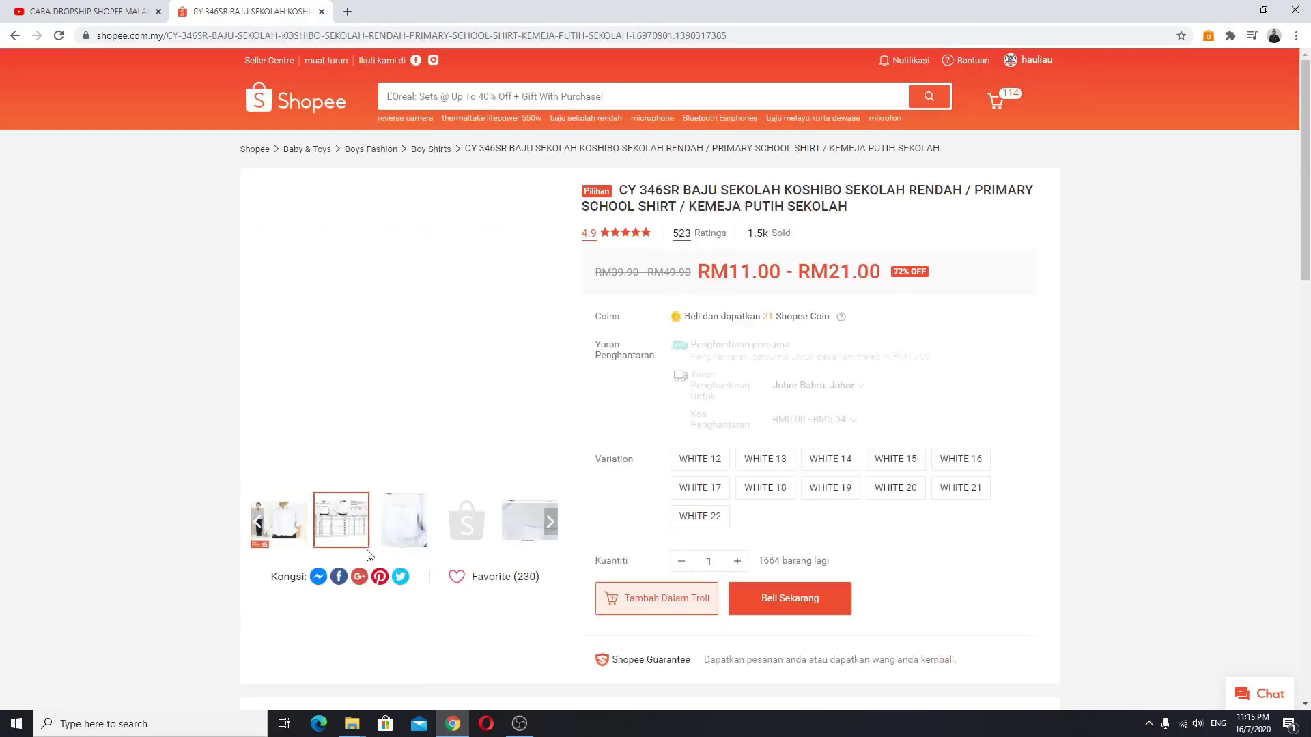
- Open the shop page of chaiyit, the seller of the school shirt listing
scroll(362, 519, down, 2)
scroll(322, 616, down, 1)
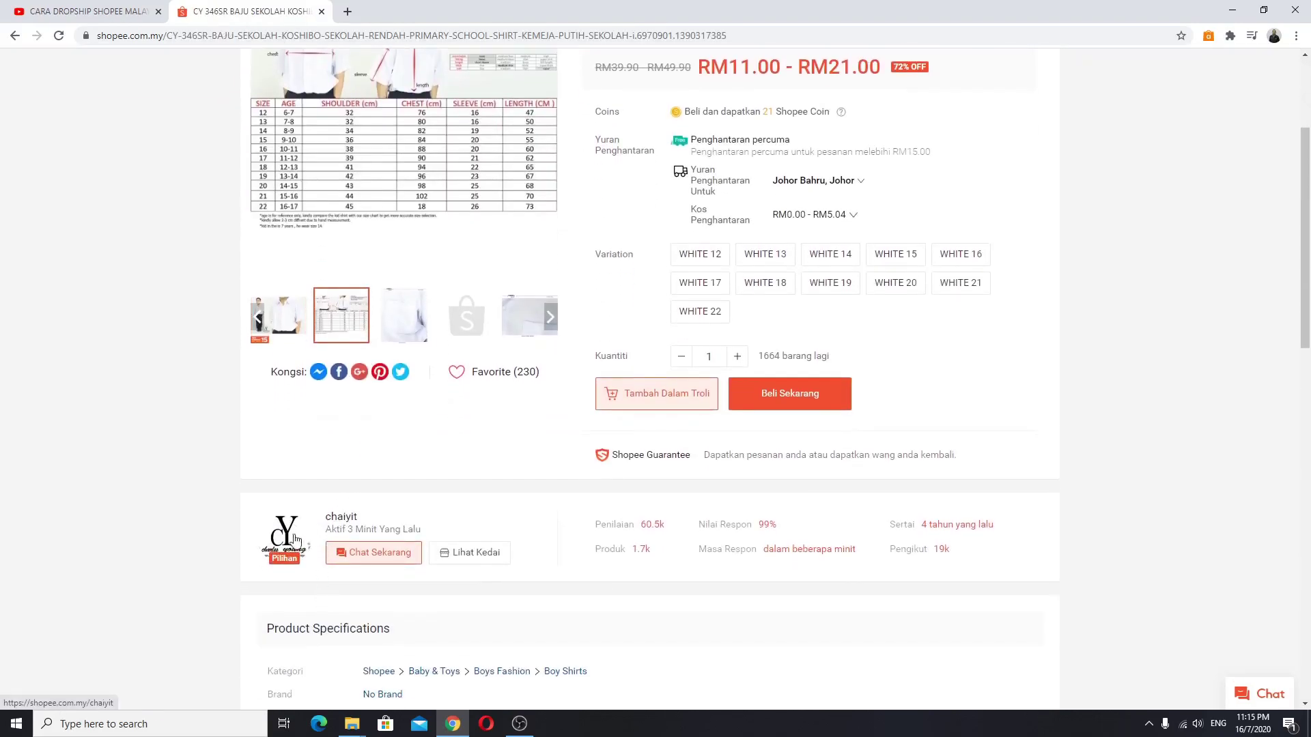
click(289, 536)
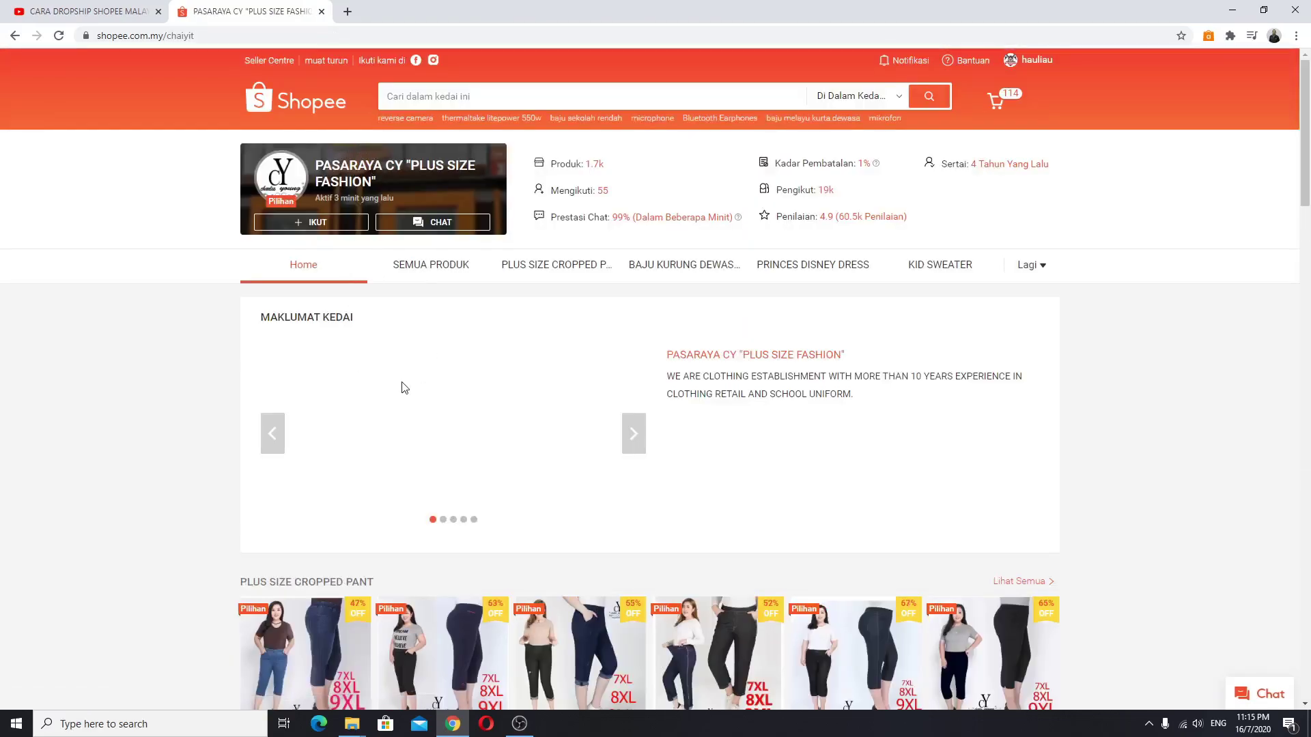
- Examine the shop's home page, including its product range, categories, shop information, chat performance and ratings
scroll(576, 305, down, 4)
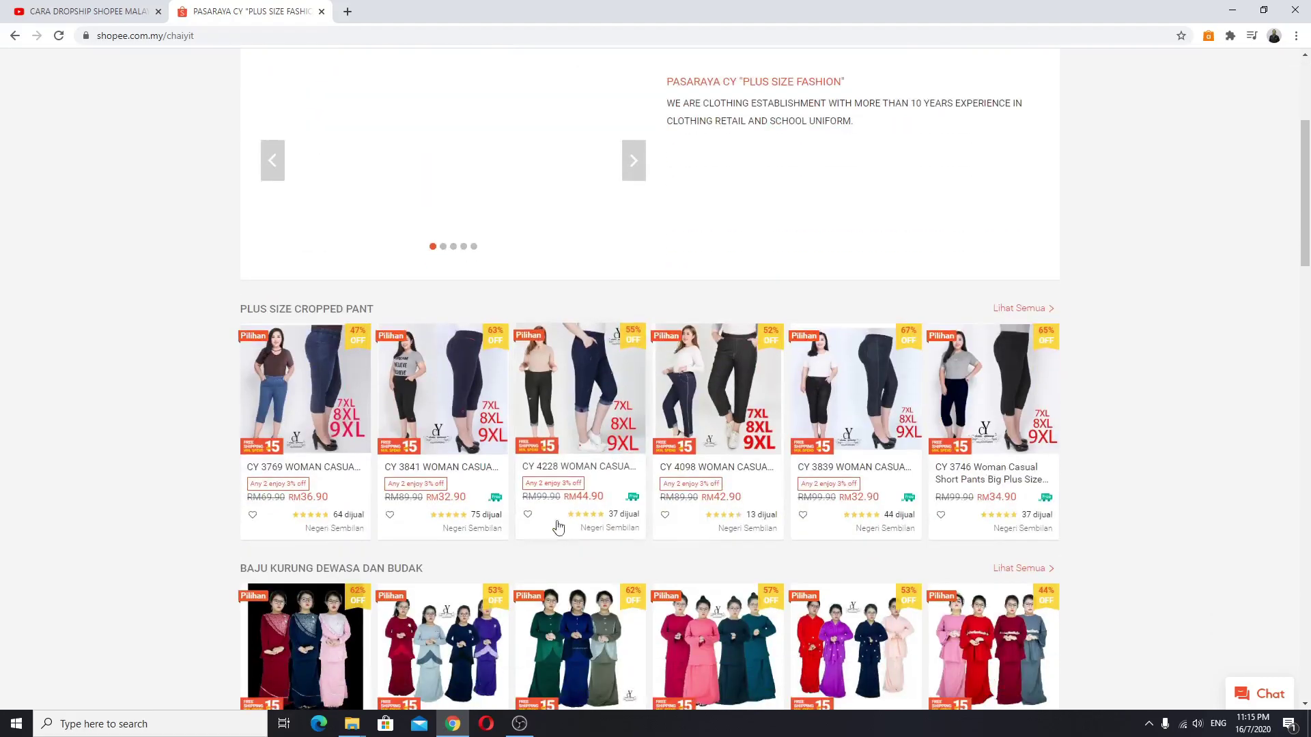
scroll(478, 307, down, 4)
scroll(387, 311, down, 8)
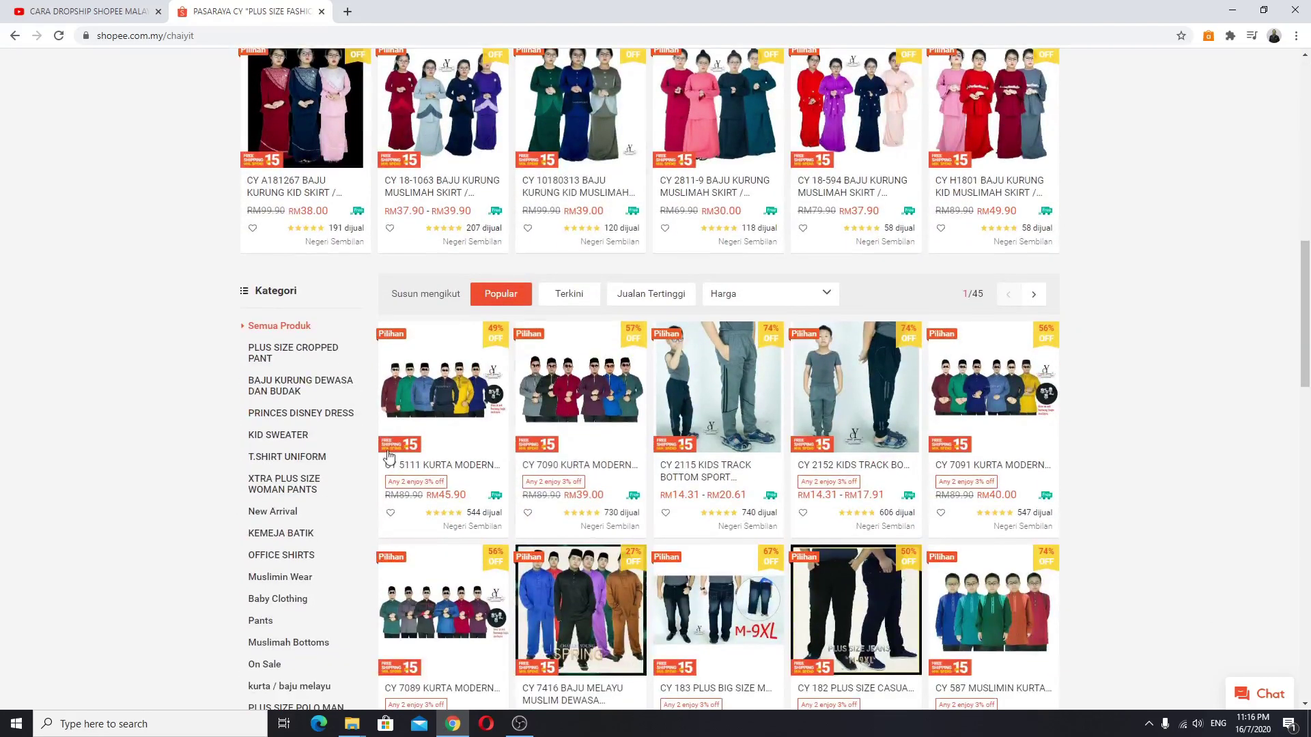
scroll(686, 434, down, 5)
scroll(686, 434, up, 20)
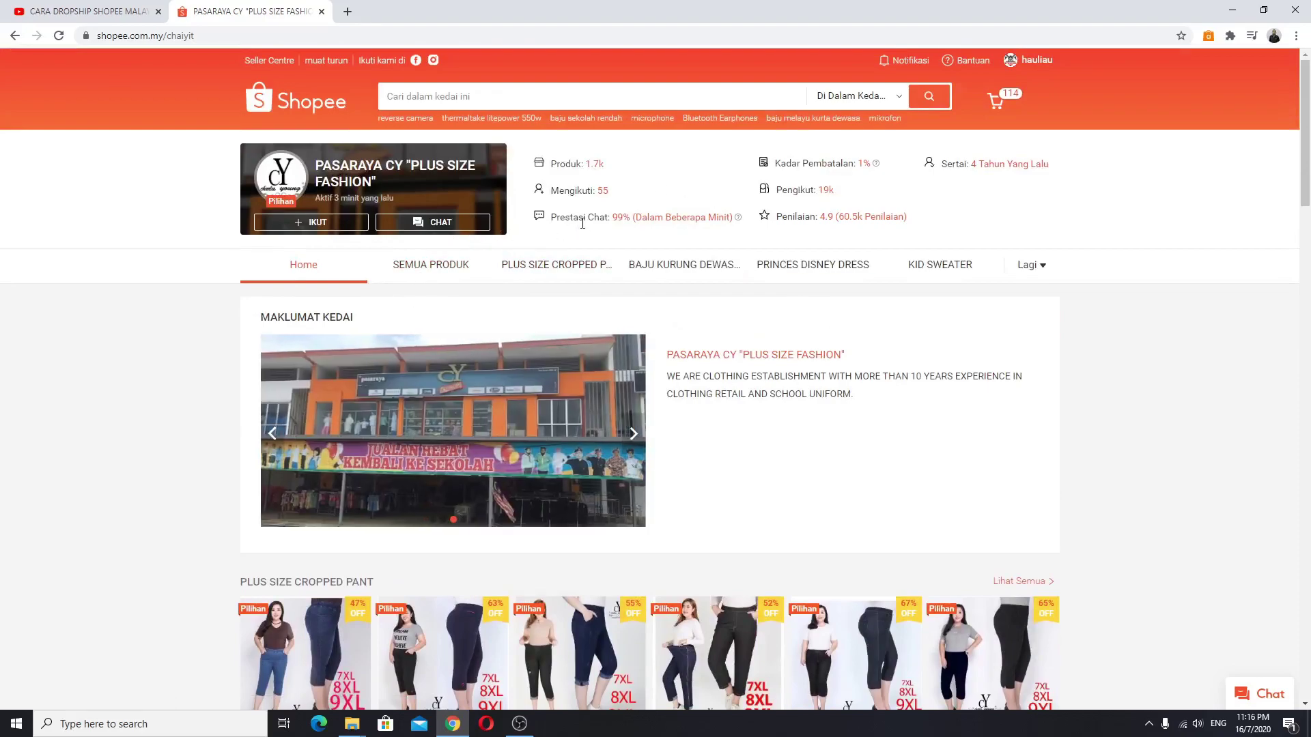
scroll(737, 478, down, 2)
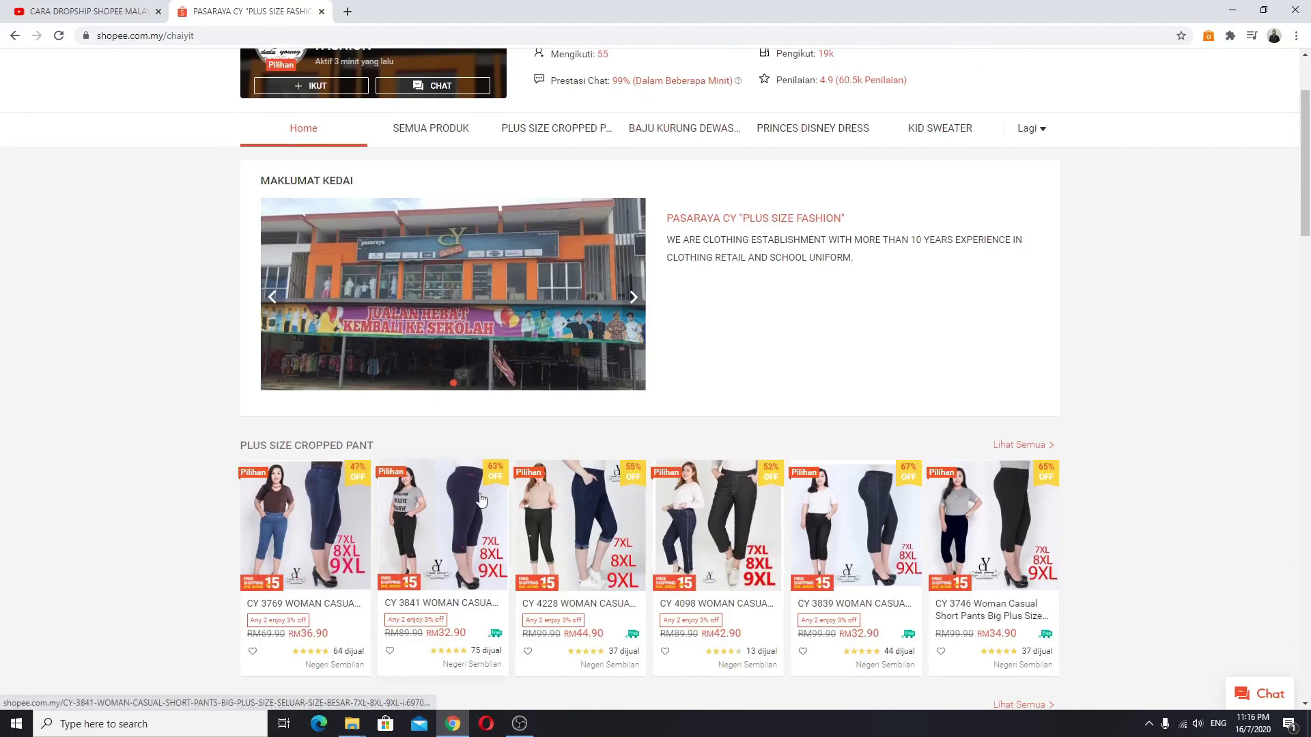
scroll(612, 527, down, 1)
scroll(401, 380, up, 3)
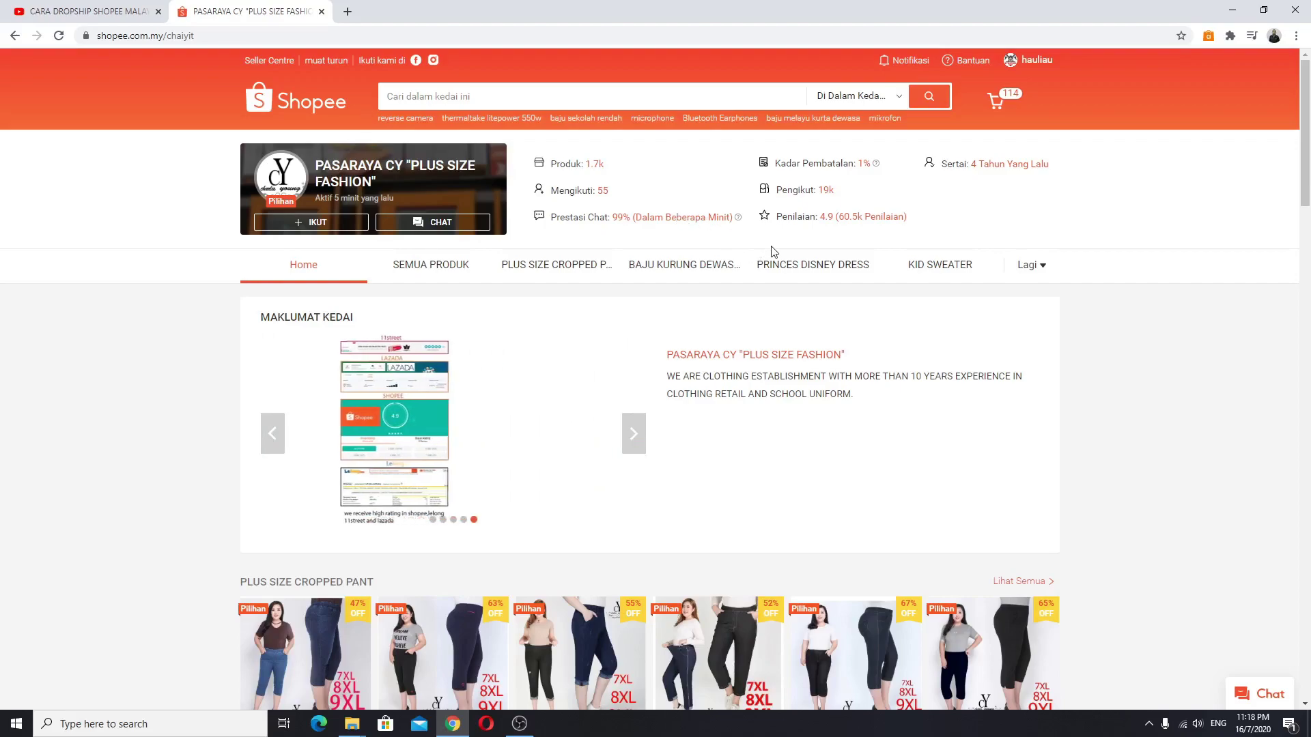
scroll(732, 304, down, 2)
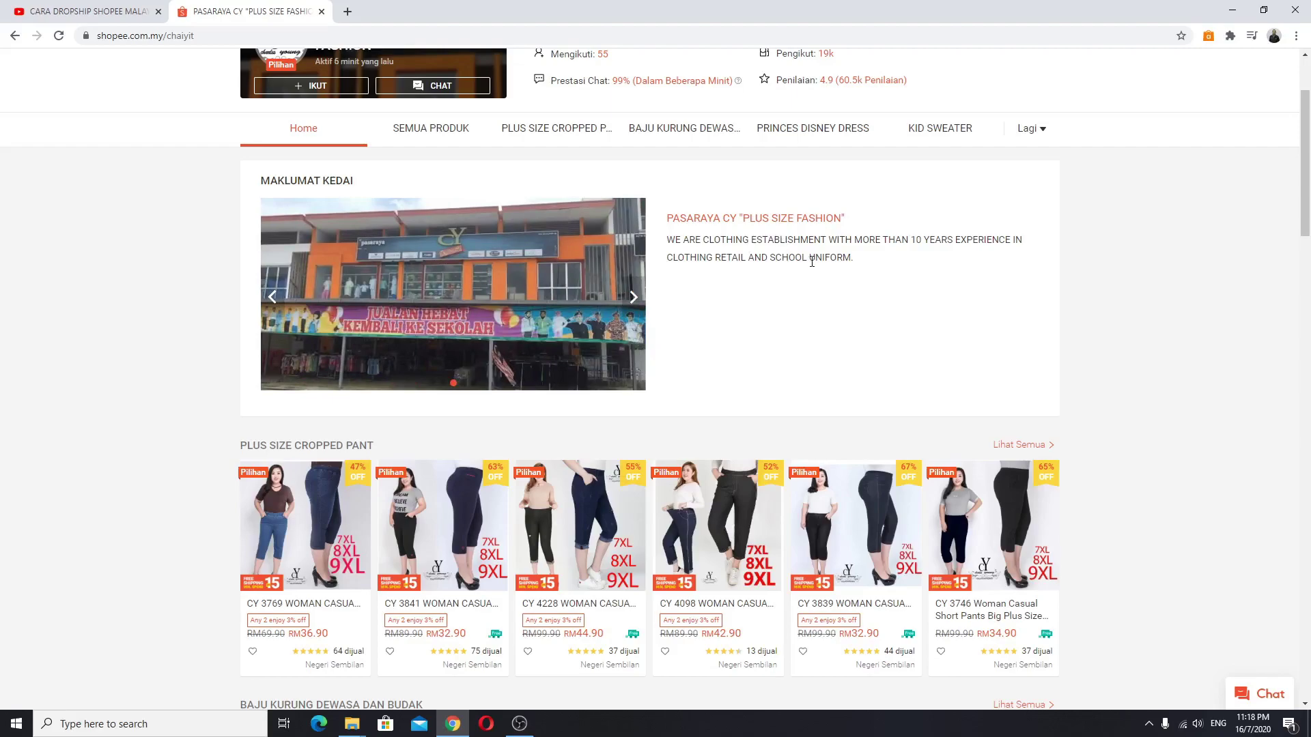
scroll(979, 248, up, 2)
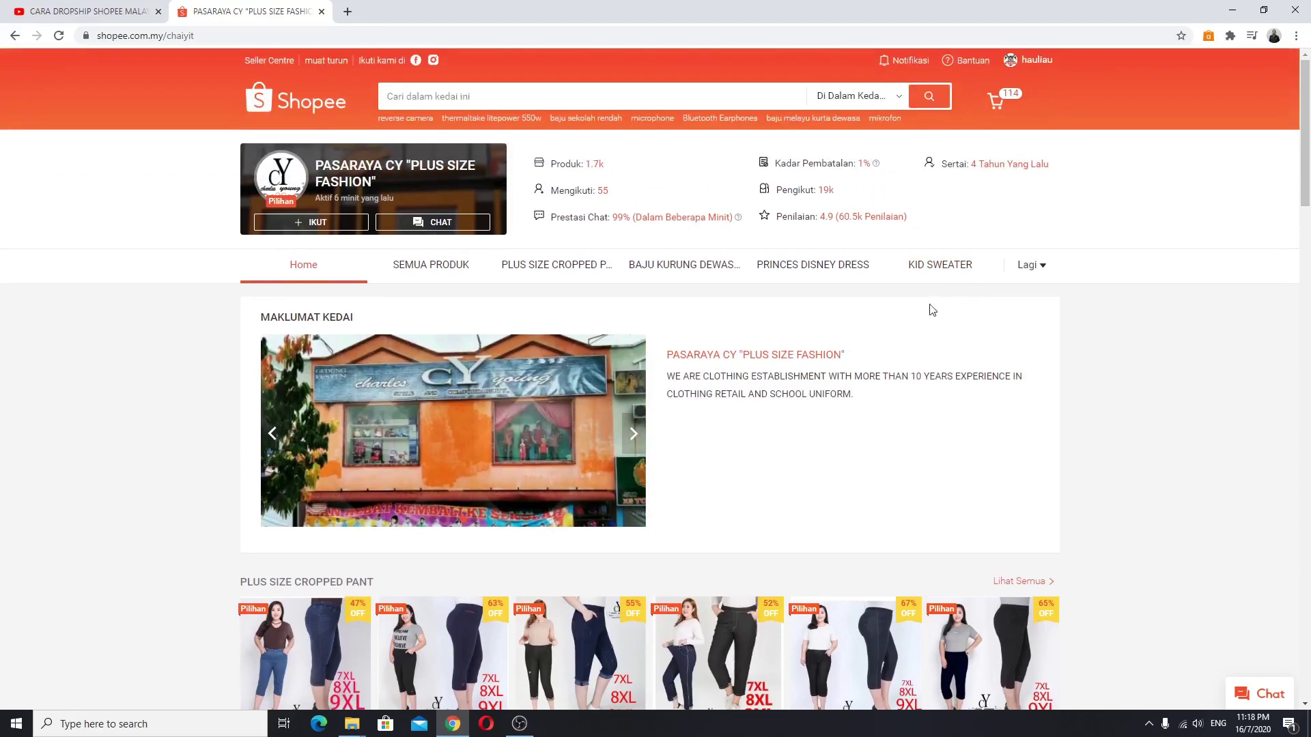
scroll(819, 304, down, 4)
scroll(860, 310, up, 4)
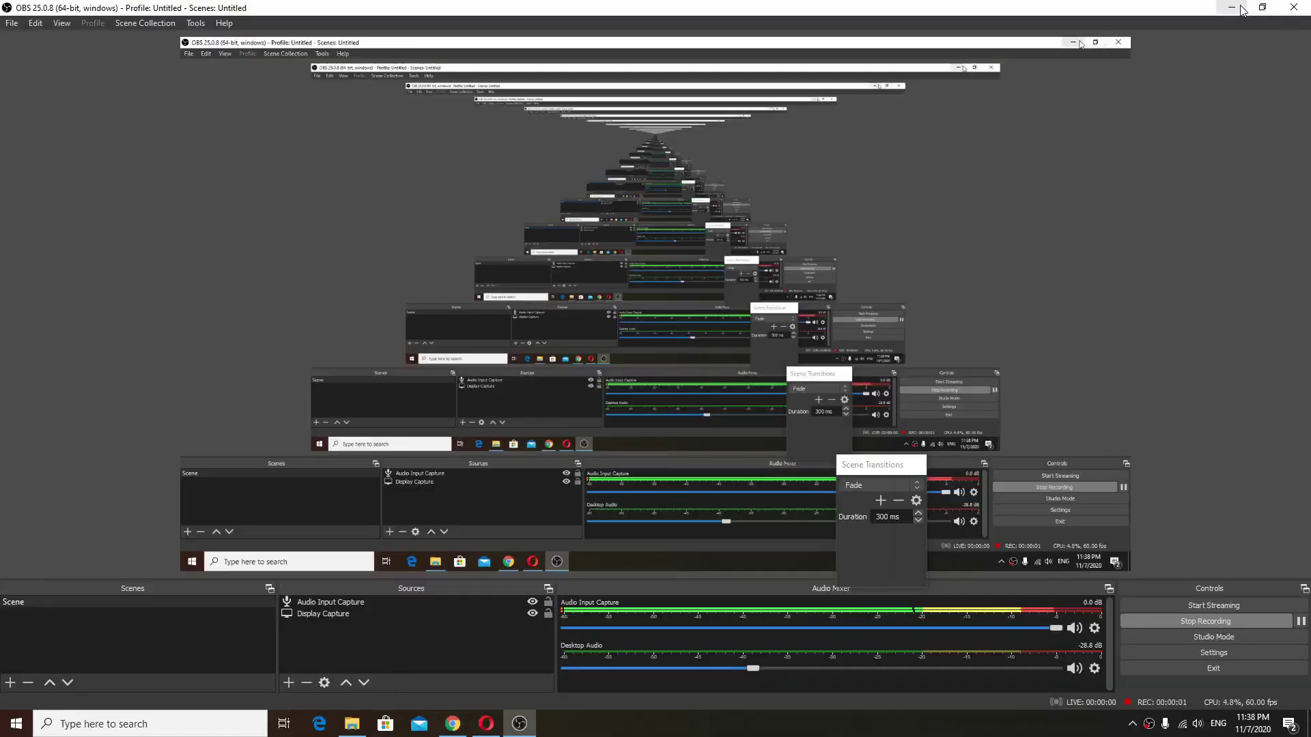
- Minimise the OBS and RECORDER folder windows, and open the Shopee chat conversation with the seller yjong2
click(1232, 8)
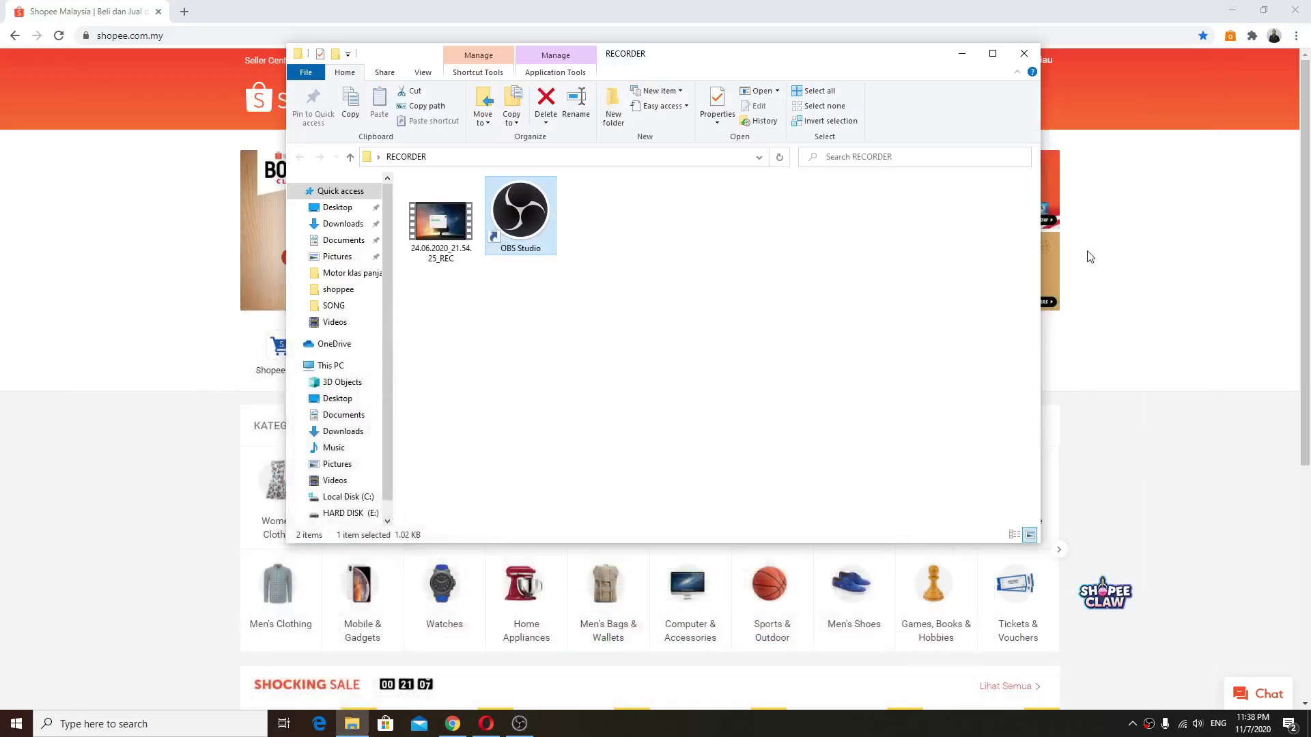
click(961, 54)
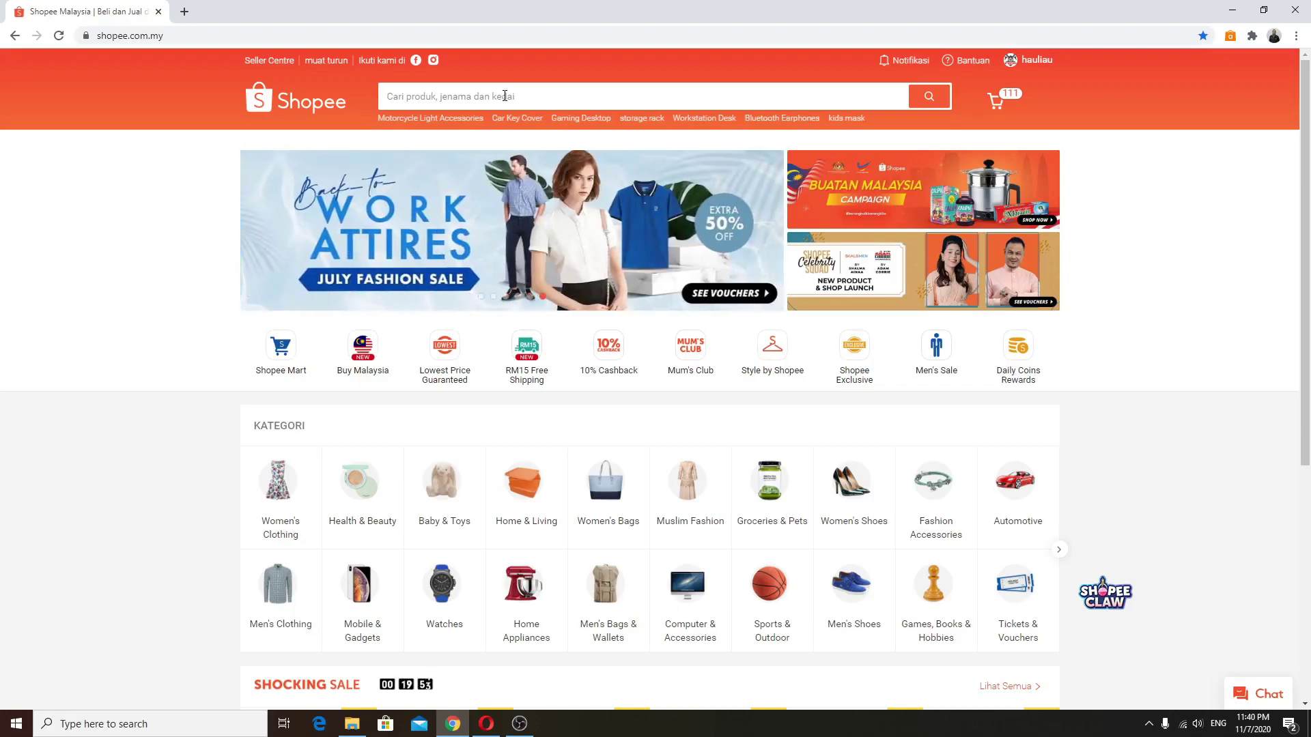
click(1256, 695)
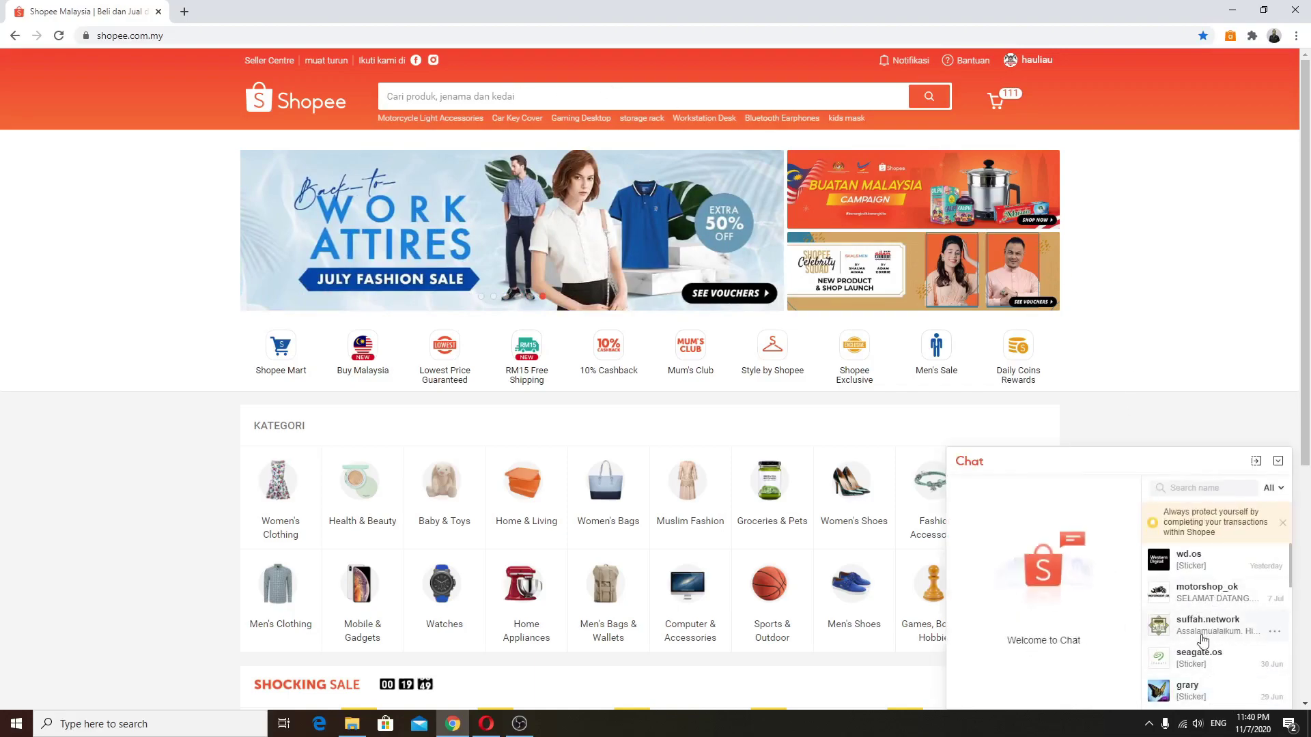
scroll(1205, 635, down, 5)
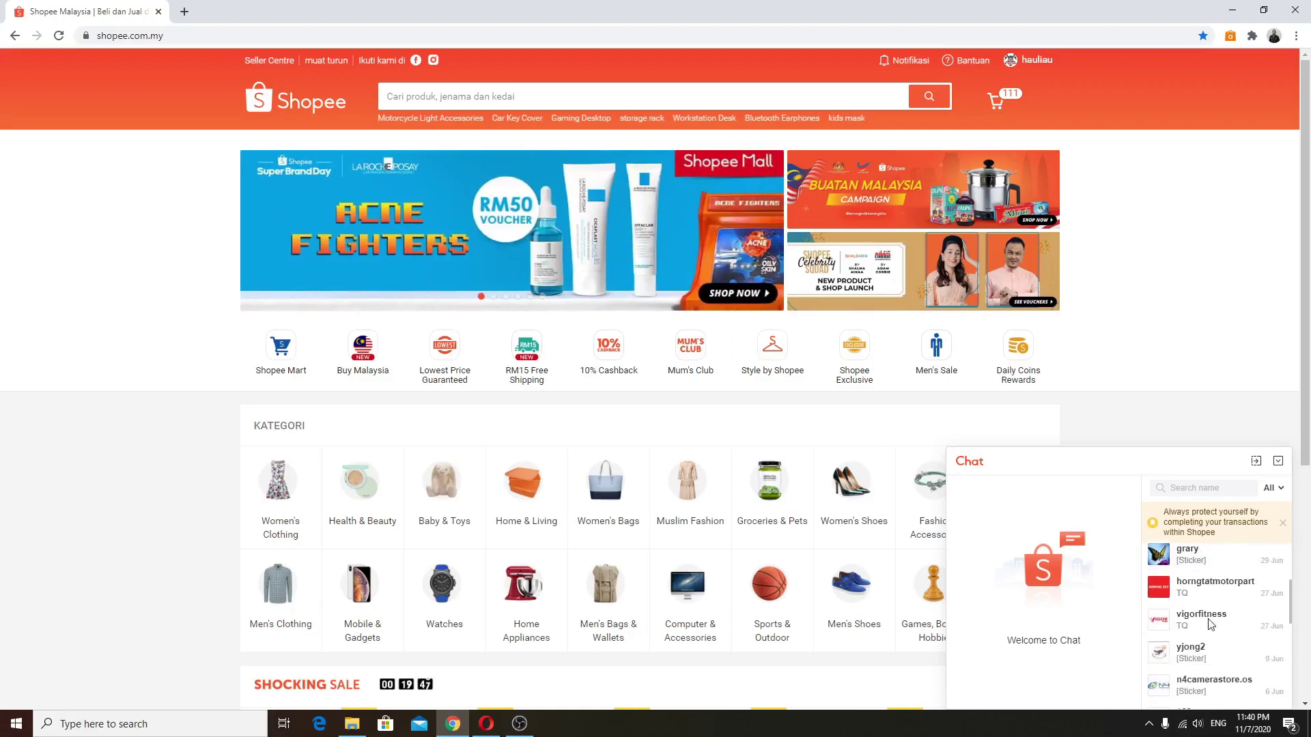
click(1208, 586)
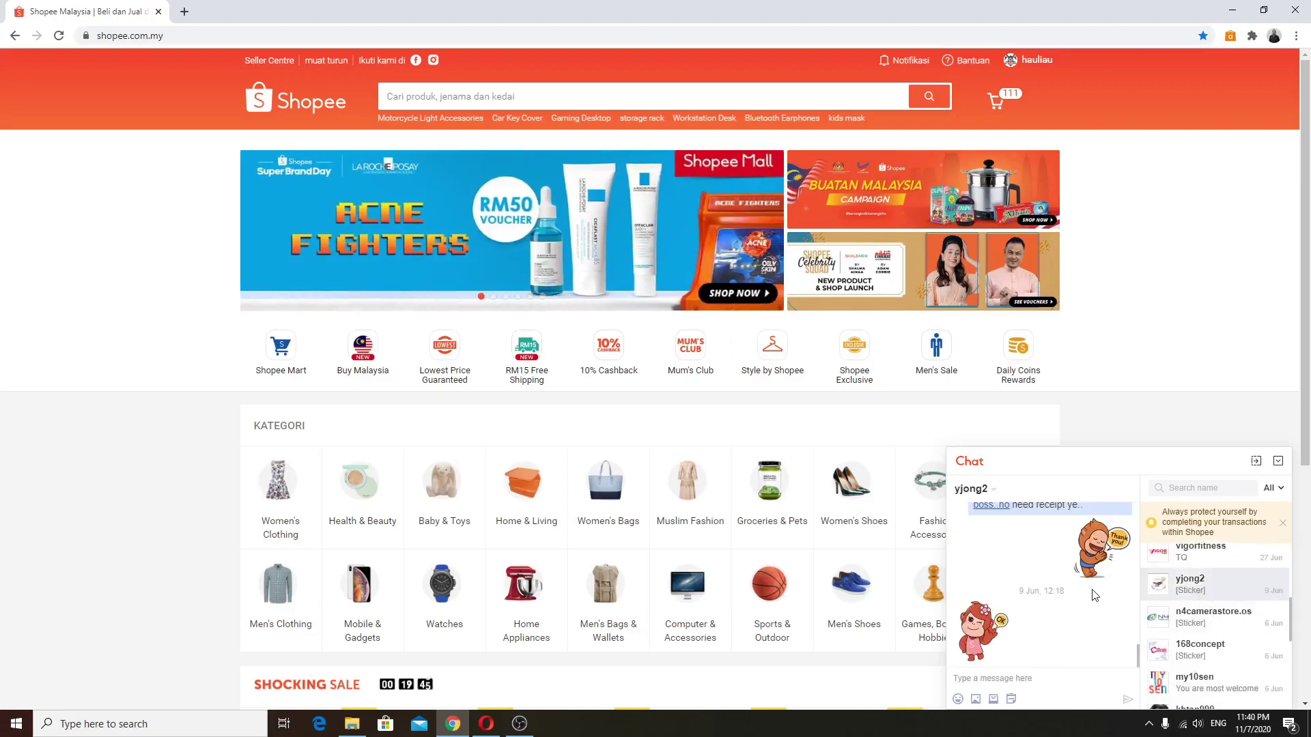
scroll(1084, 623, up, 6)
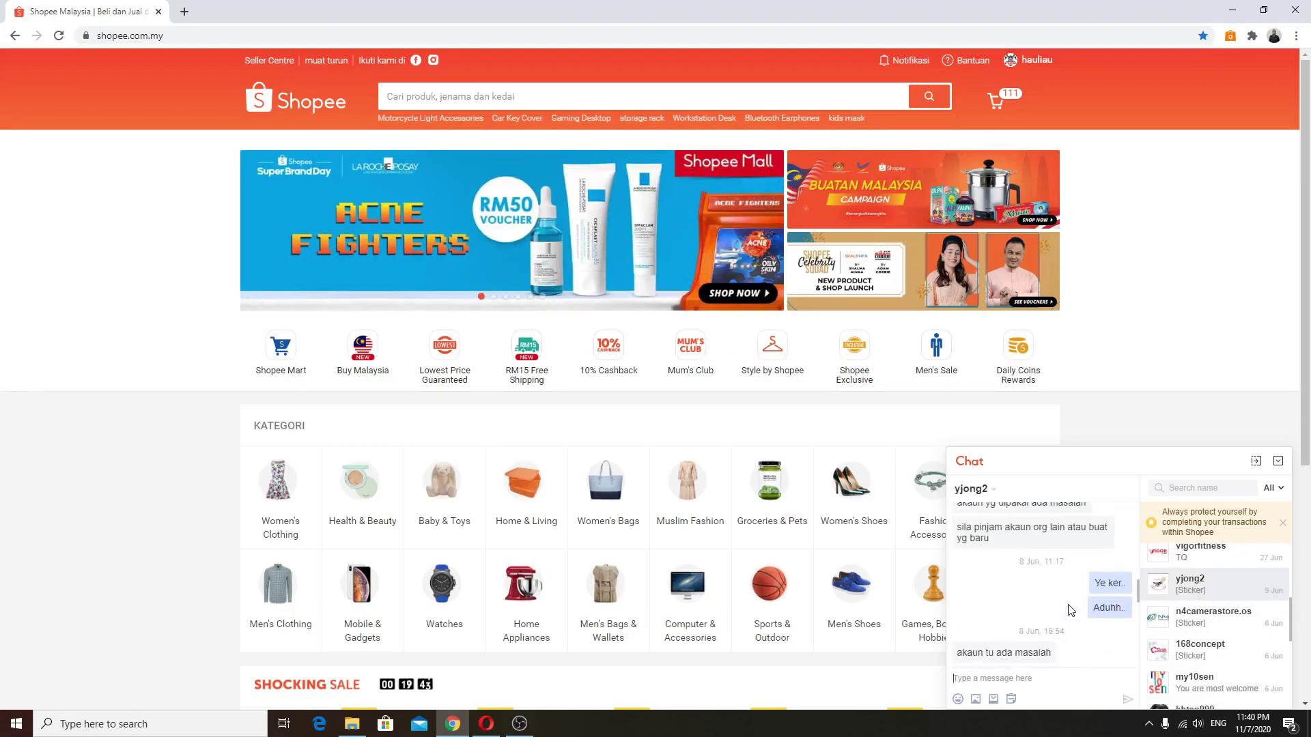
scroll(1068, 605, up, 8)
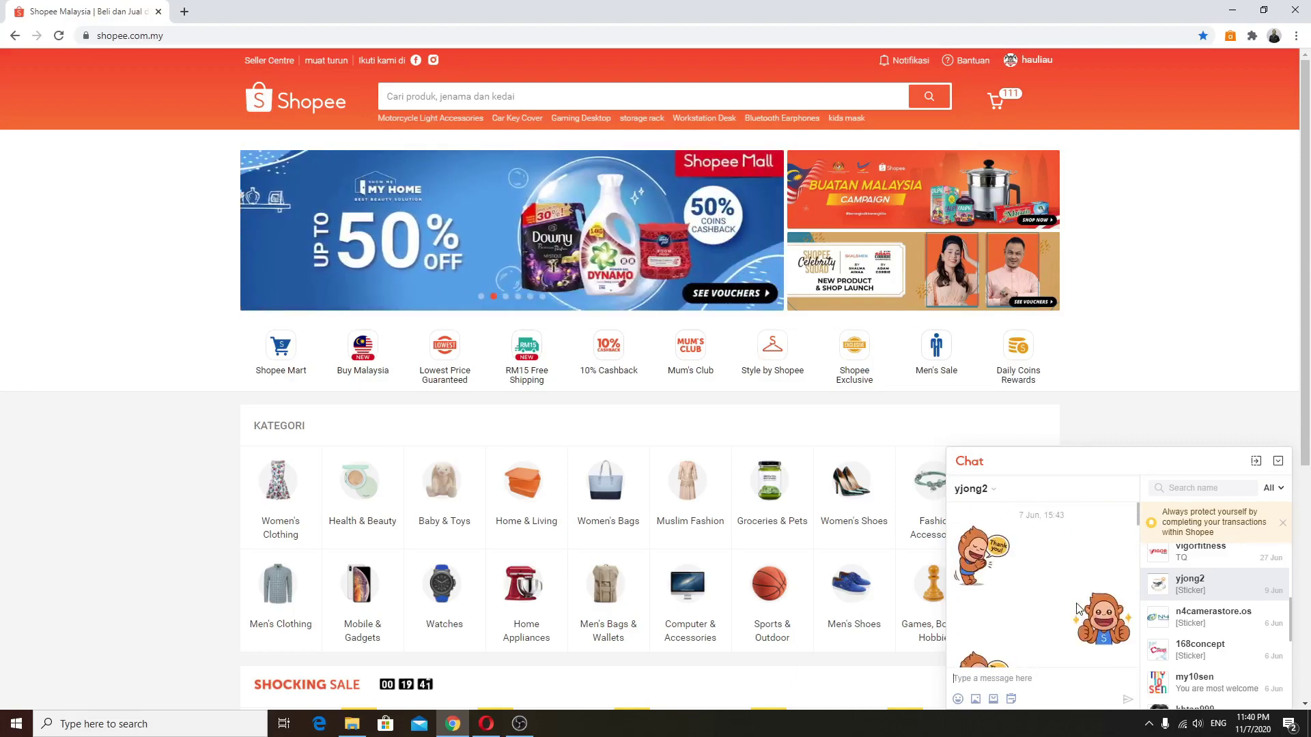
scroll(1077, 608, up, 10)
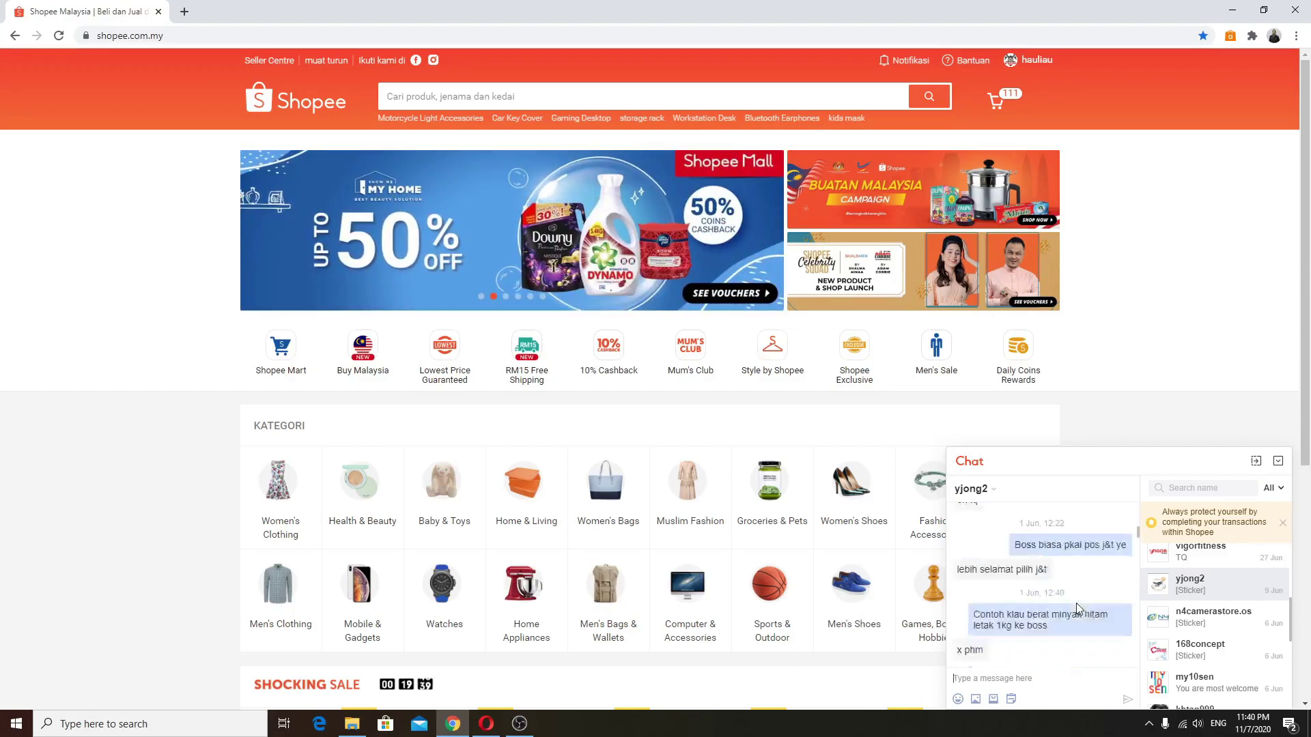
scroll(1077, 608, up, 10)
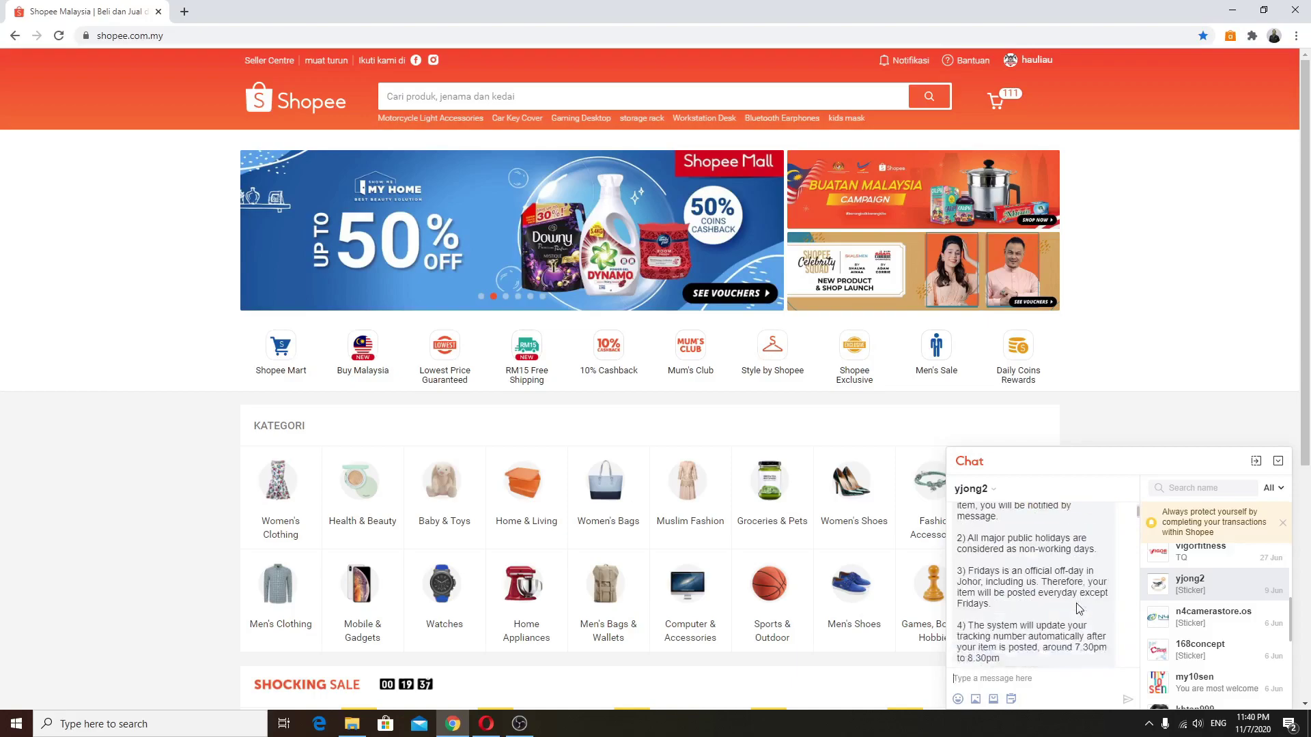
scroll(1062, 612, up, 2)
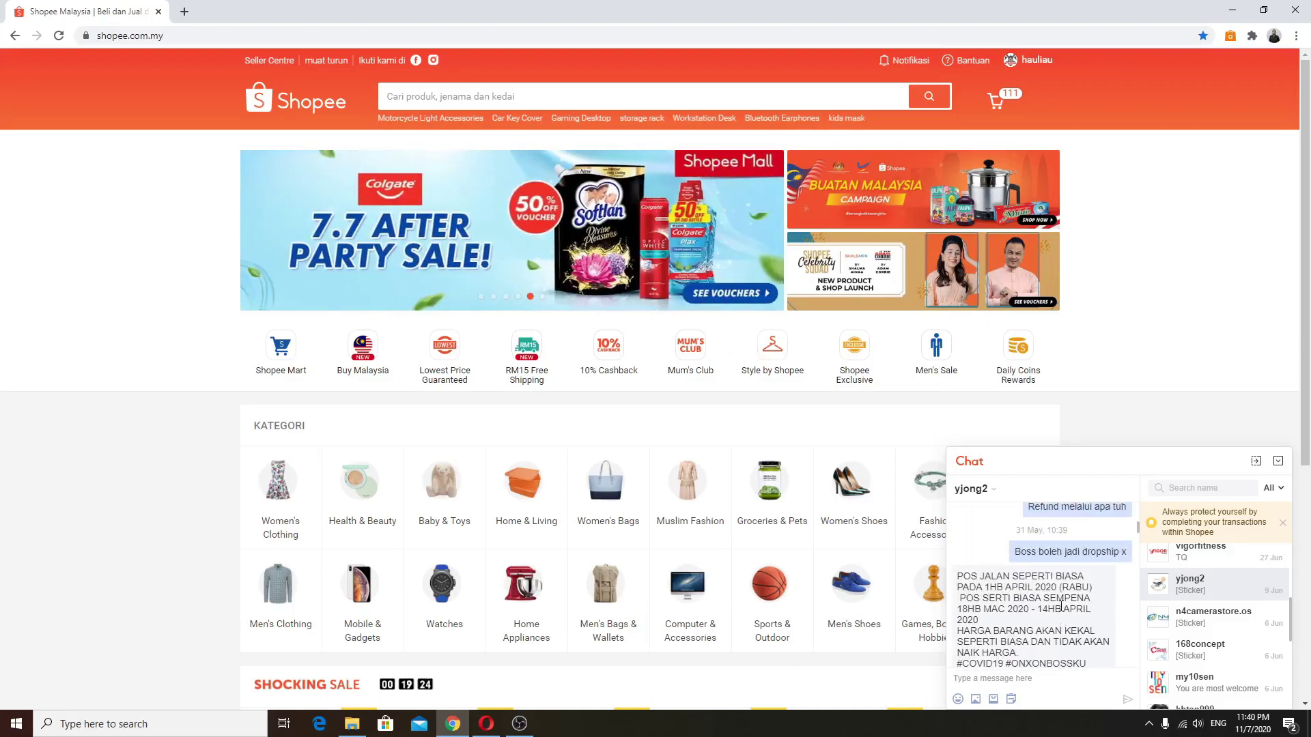
scroll(1062, 603, down, 1)
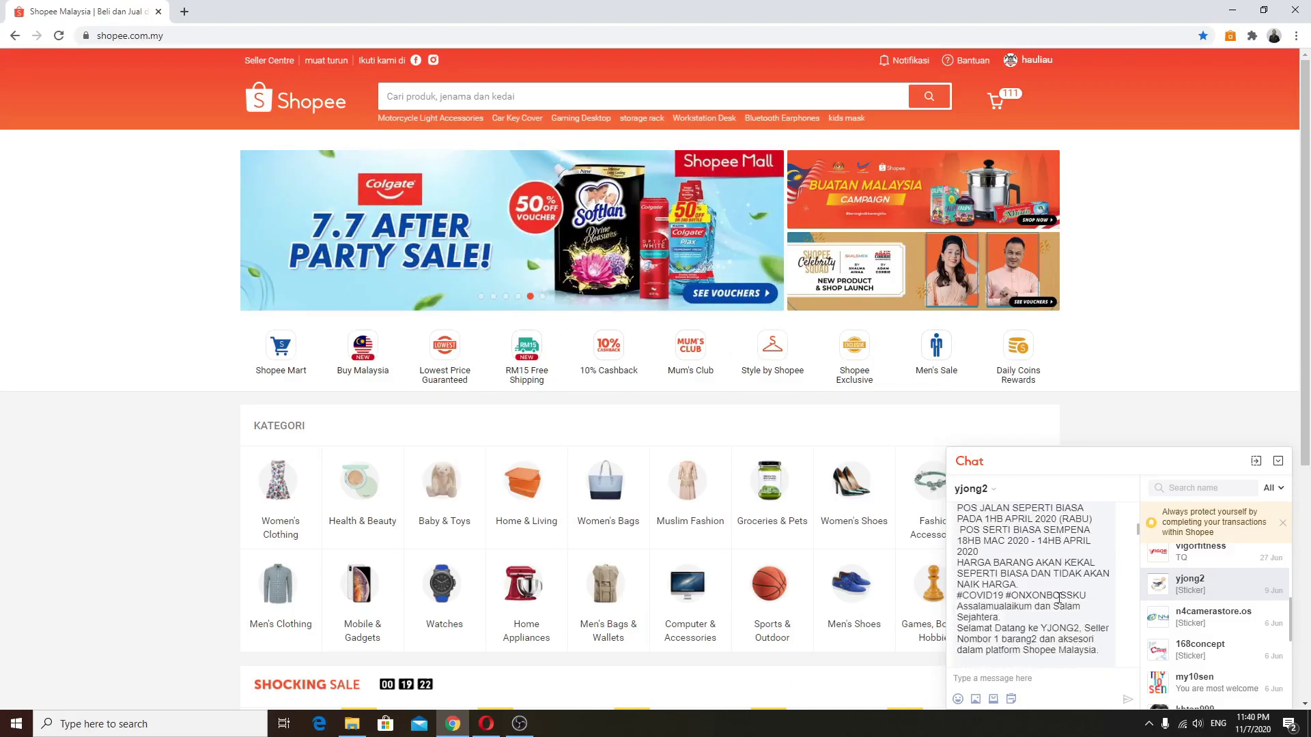
scroll(1057, 598, up, 1)
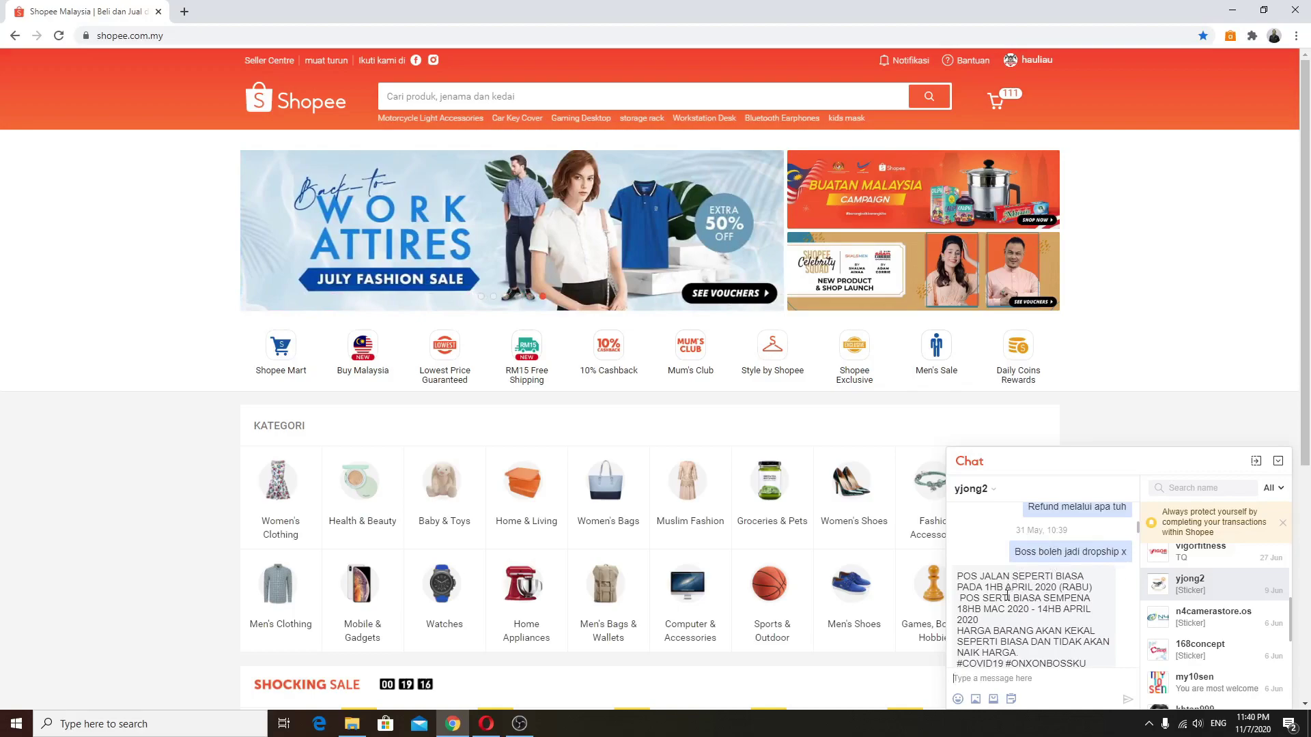
scroll(1007, 596, down, 3)
scroll(970, 532, up, 2)
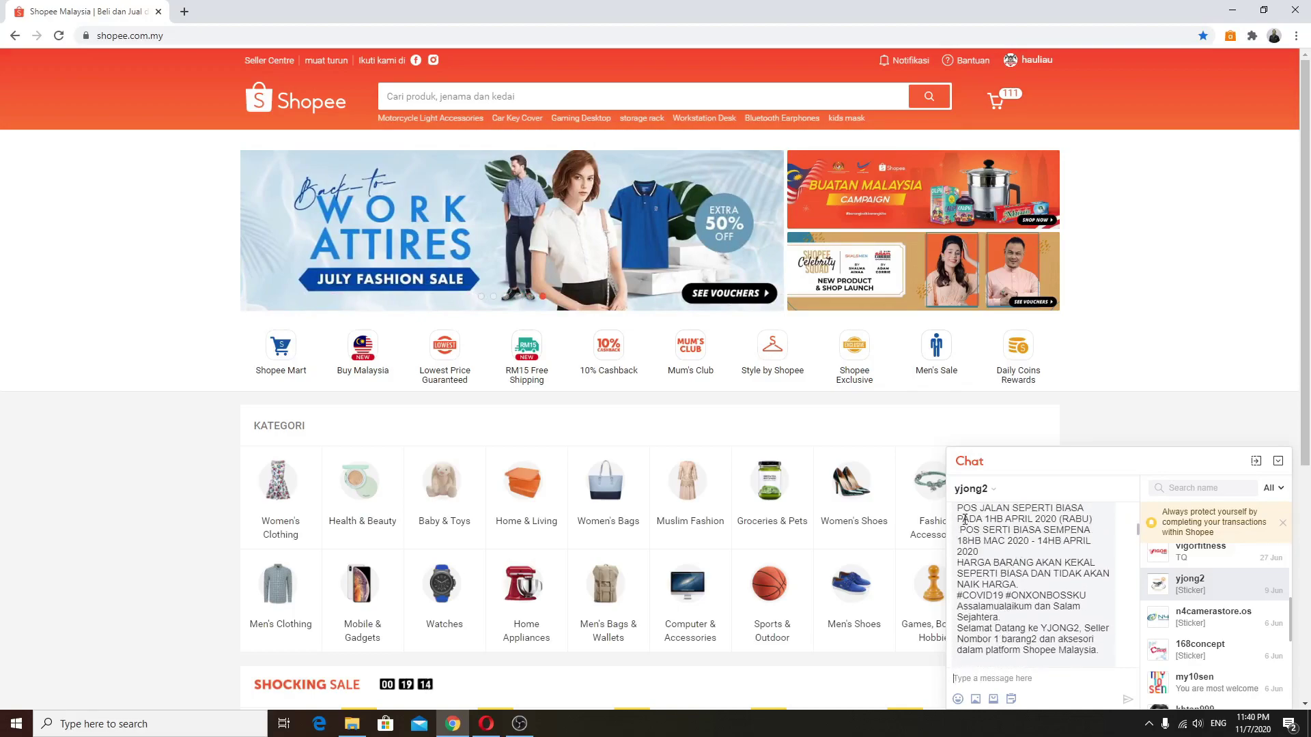
scroll(969, 526, up, 2)
scroll(1023, 525, down, 2)
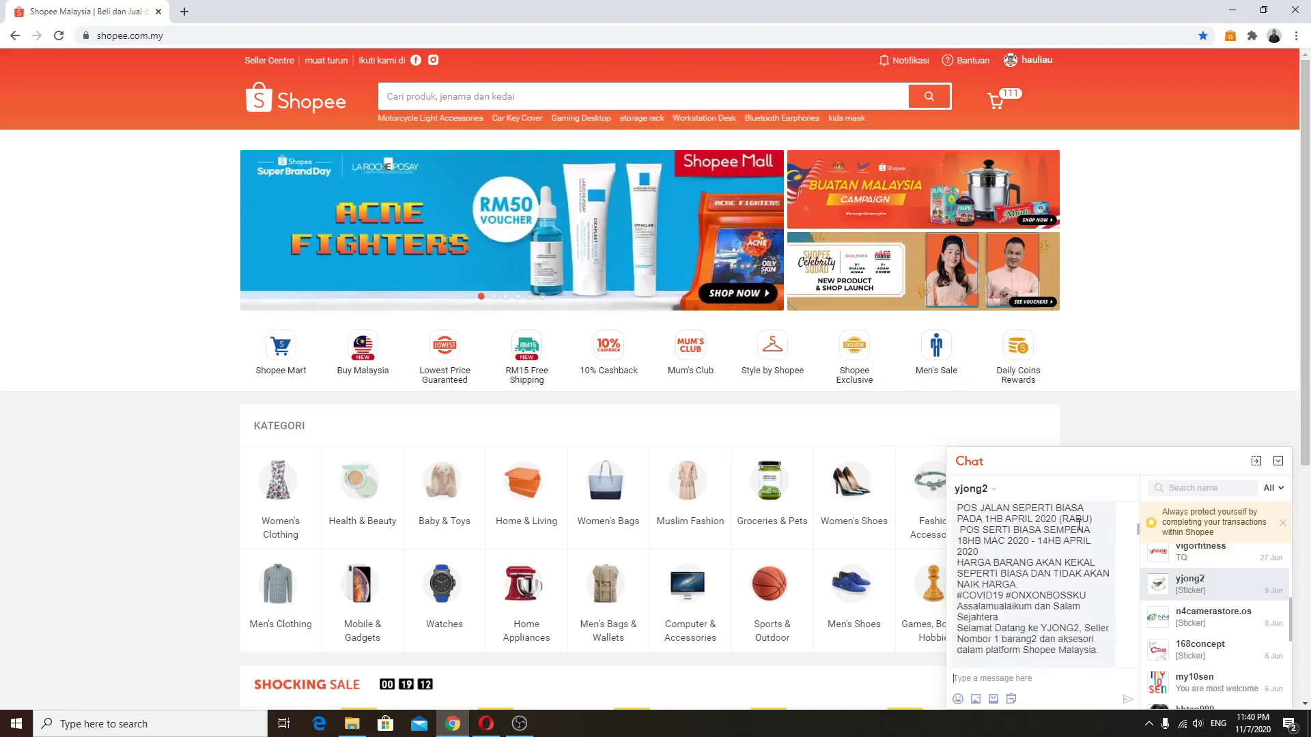
scroll(997, 598, down, 5)
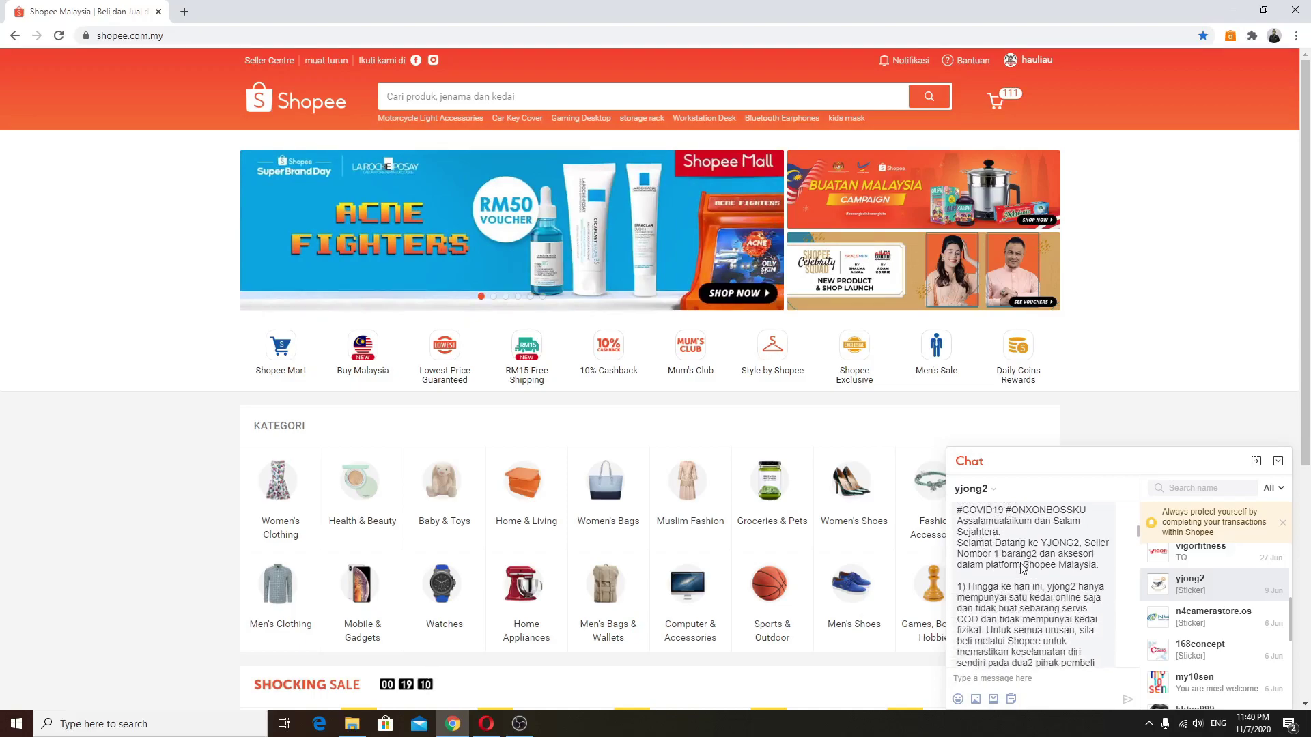
scroll(1011, 566, up, 5)
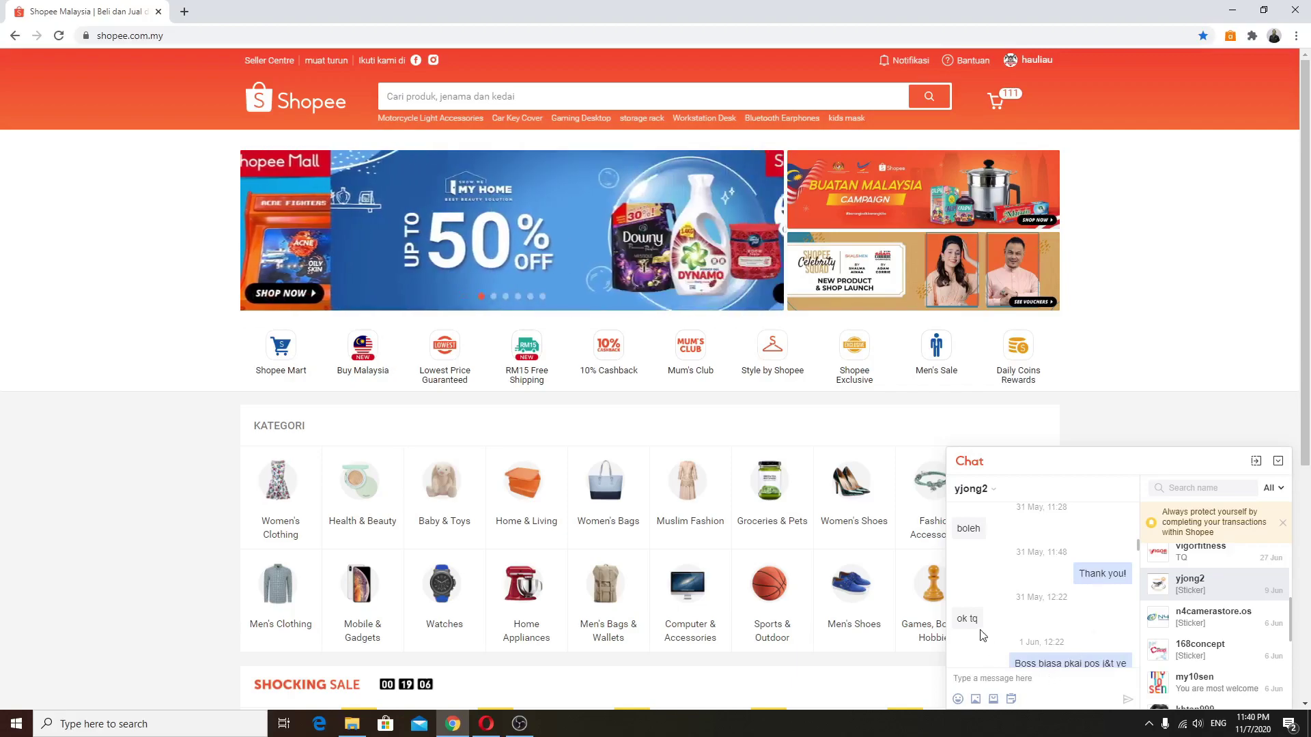
scroll(1029, 630, down, 1)
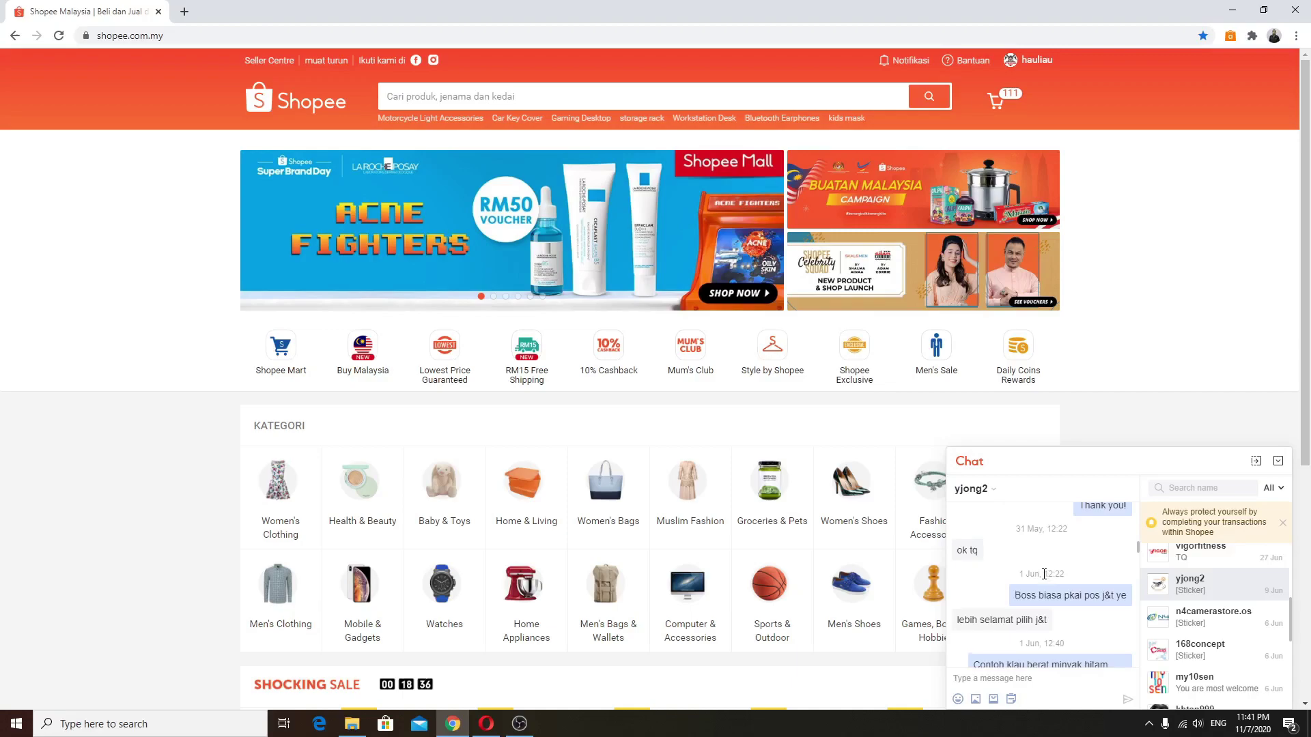
scroll(1044, 573, down, 1)
scroll(1067, 567, up, 6)
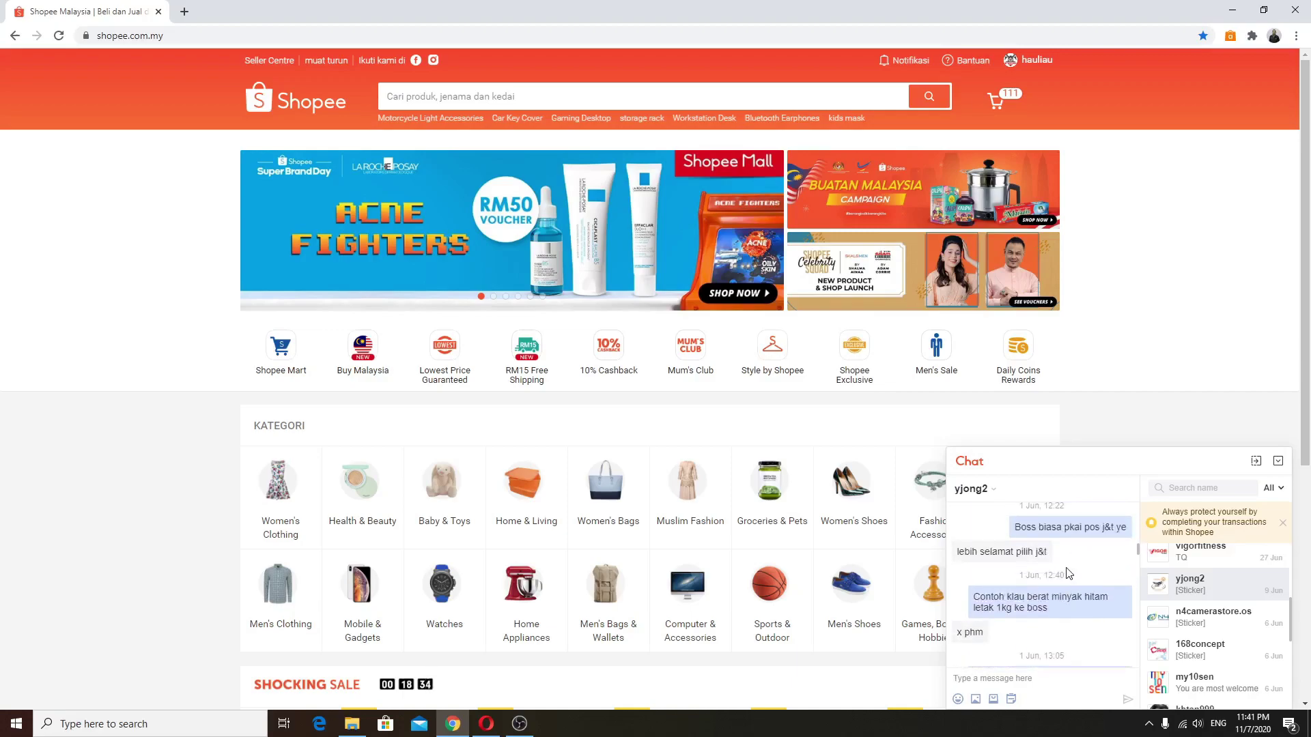
click(1278, 461)
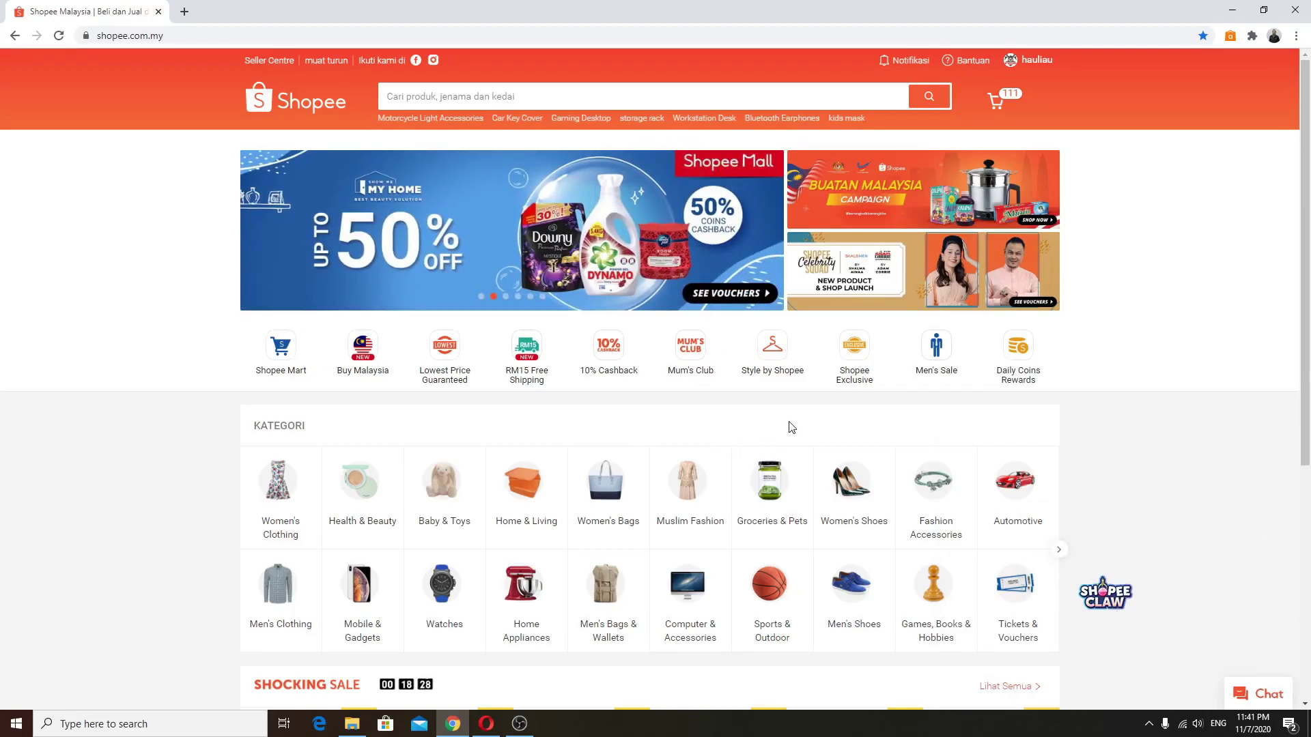
- Open the yjong2 shop page from its items in the shopping cart
click(1003, 108)
scroll(313, 367, down, 2)
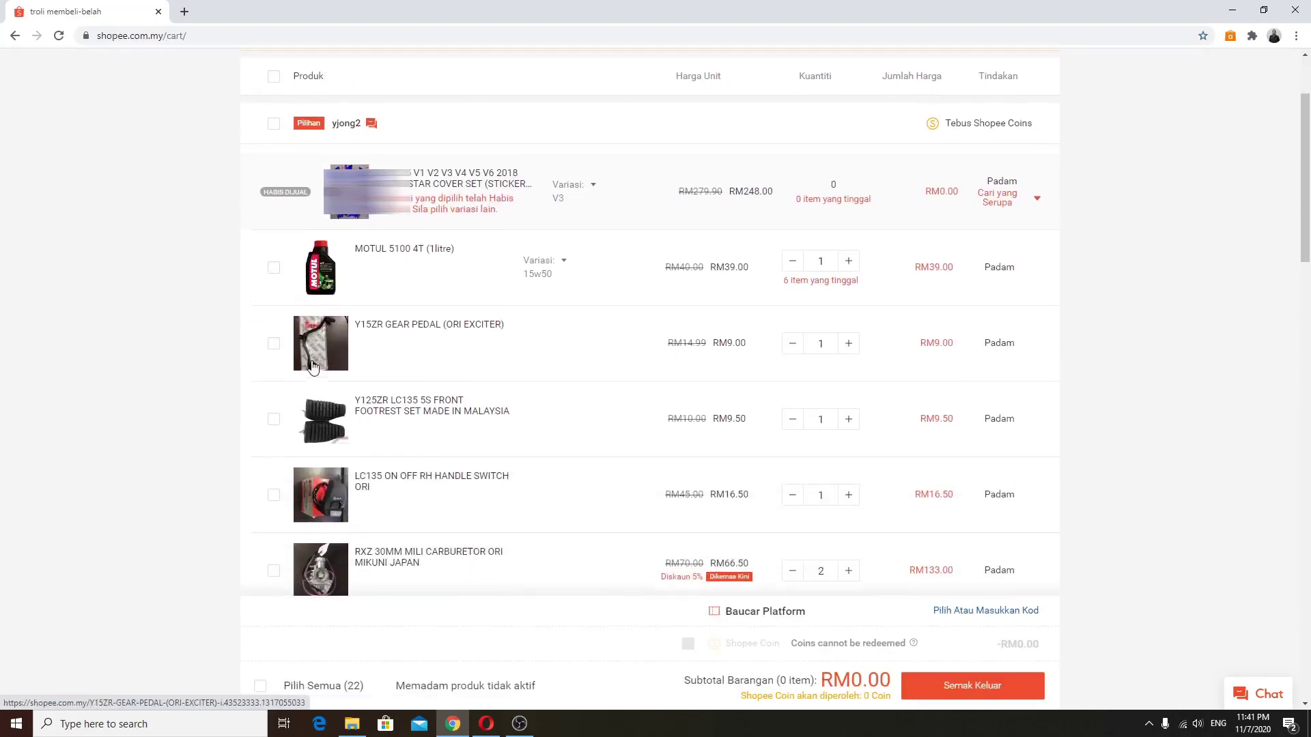
scroll(313, 367, up, 1)
click(346, 186)
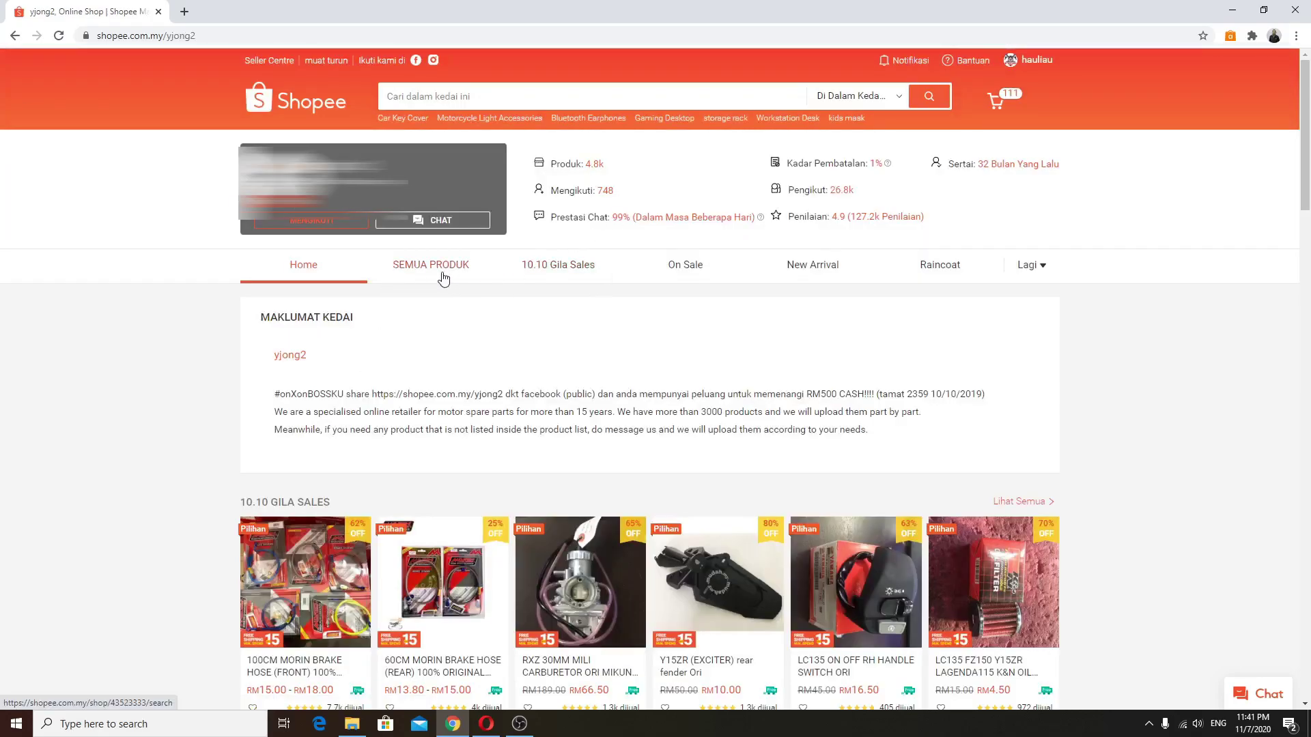
- Open the "Y15ZR (EXCITER) rear fender Ori" listing and view both of its product photos
click(716, 593)
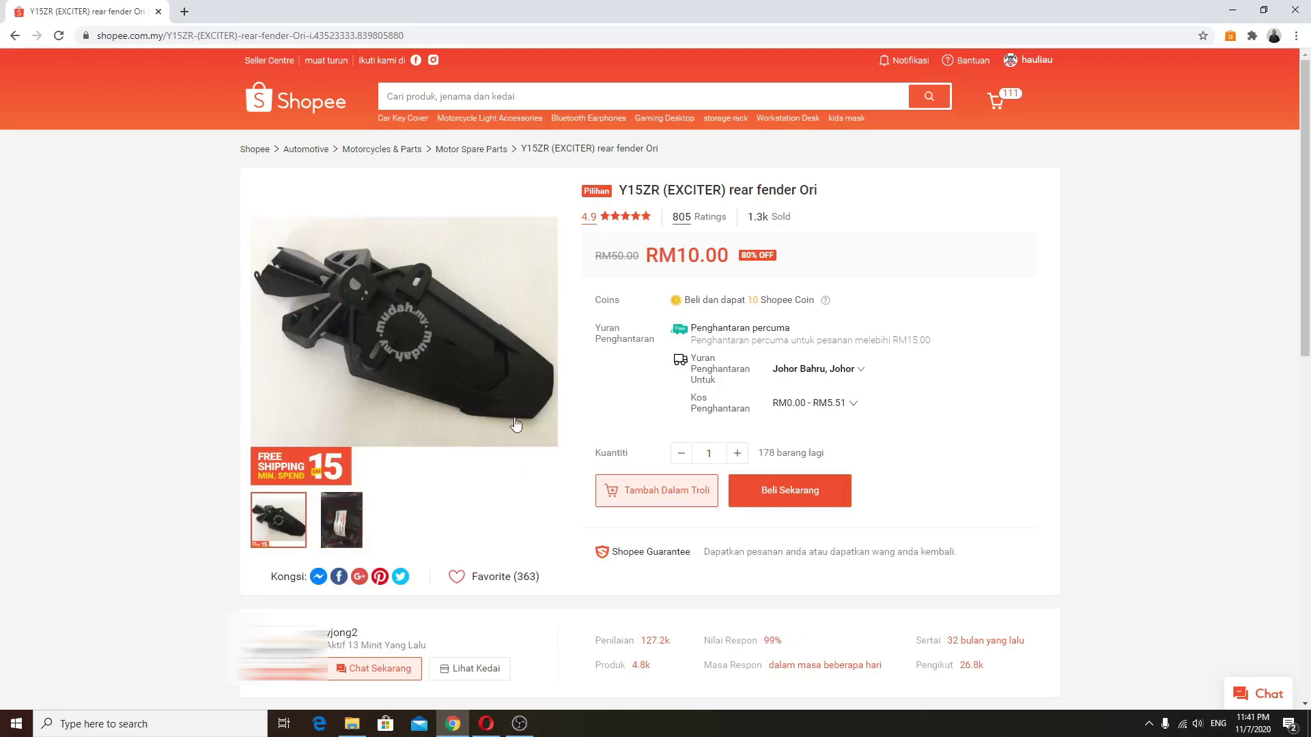
click(359, 498)
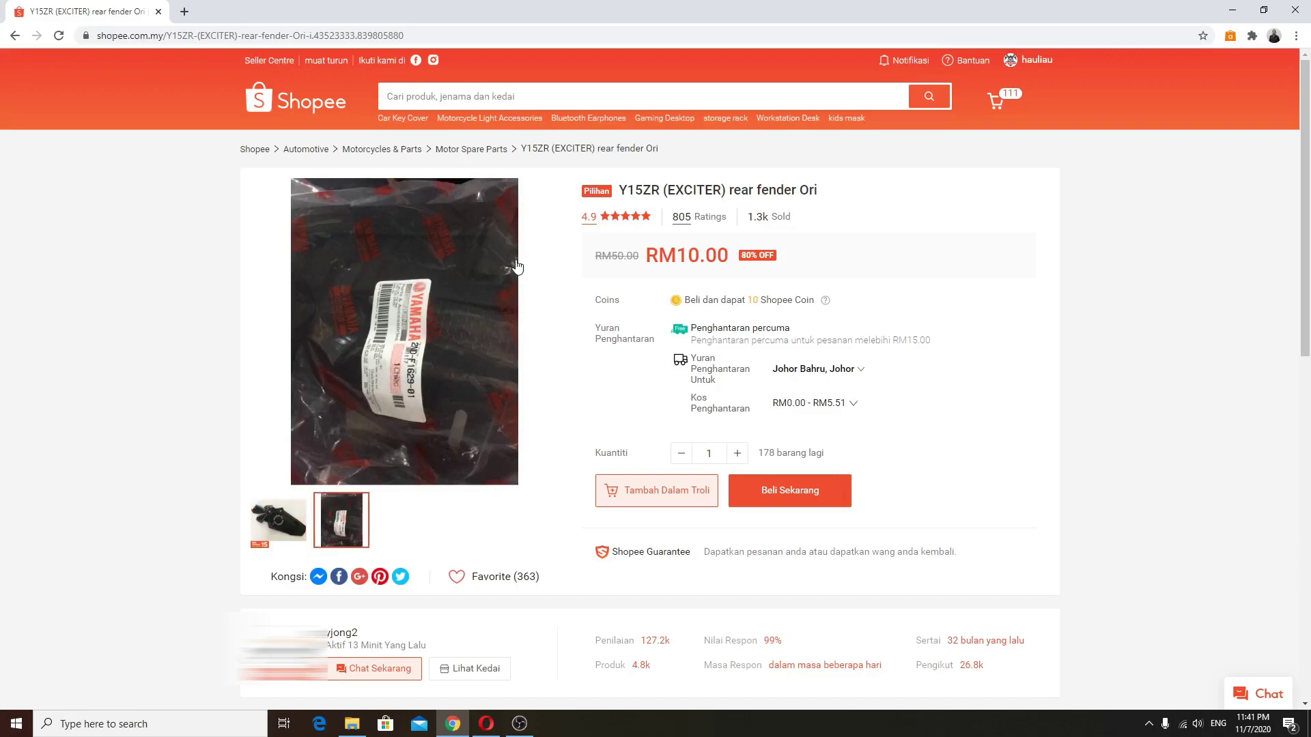
click(288, 510)
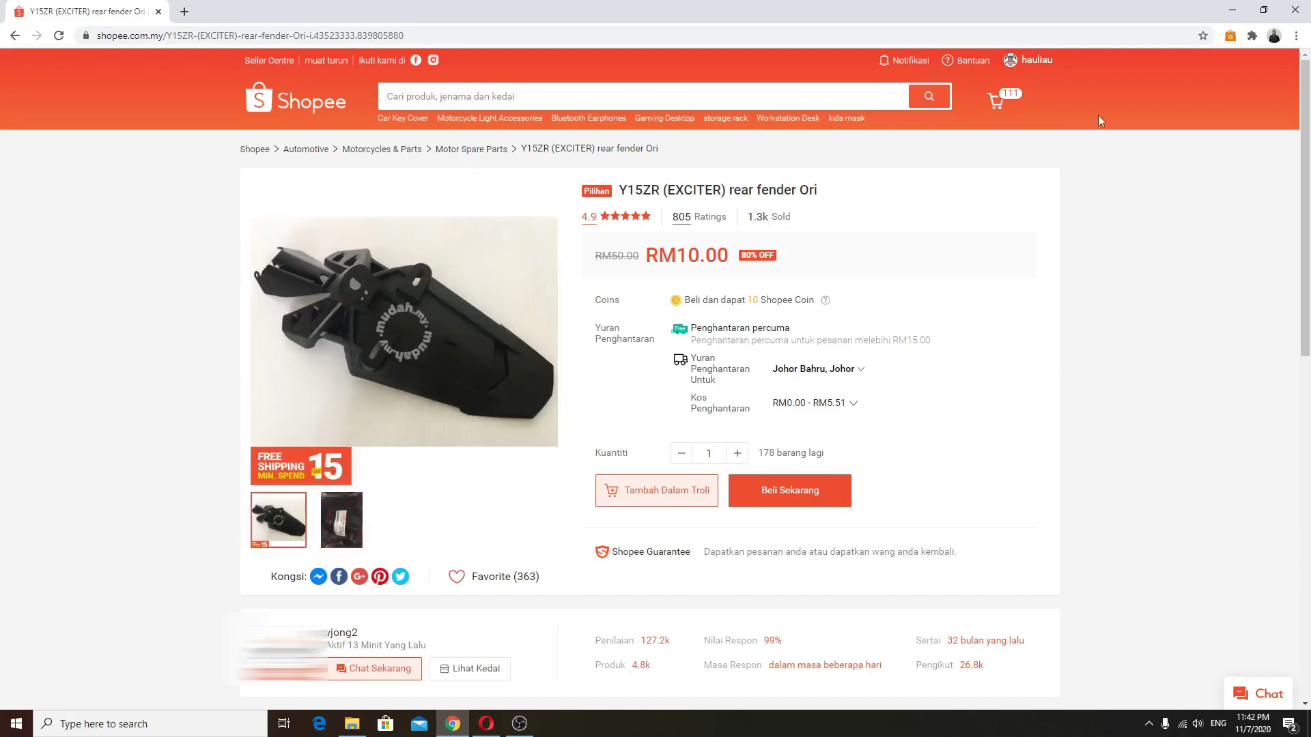
- Minimise the browser, open the fender folder on the desktop, and view the fender photo and the YAMAHA-420x420 logo image
click(1232, 11)
click(1232, 10)
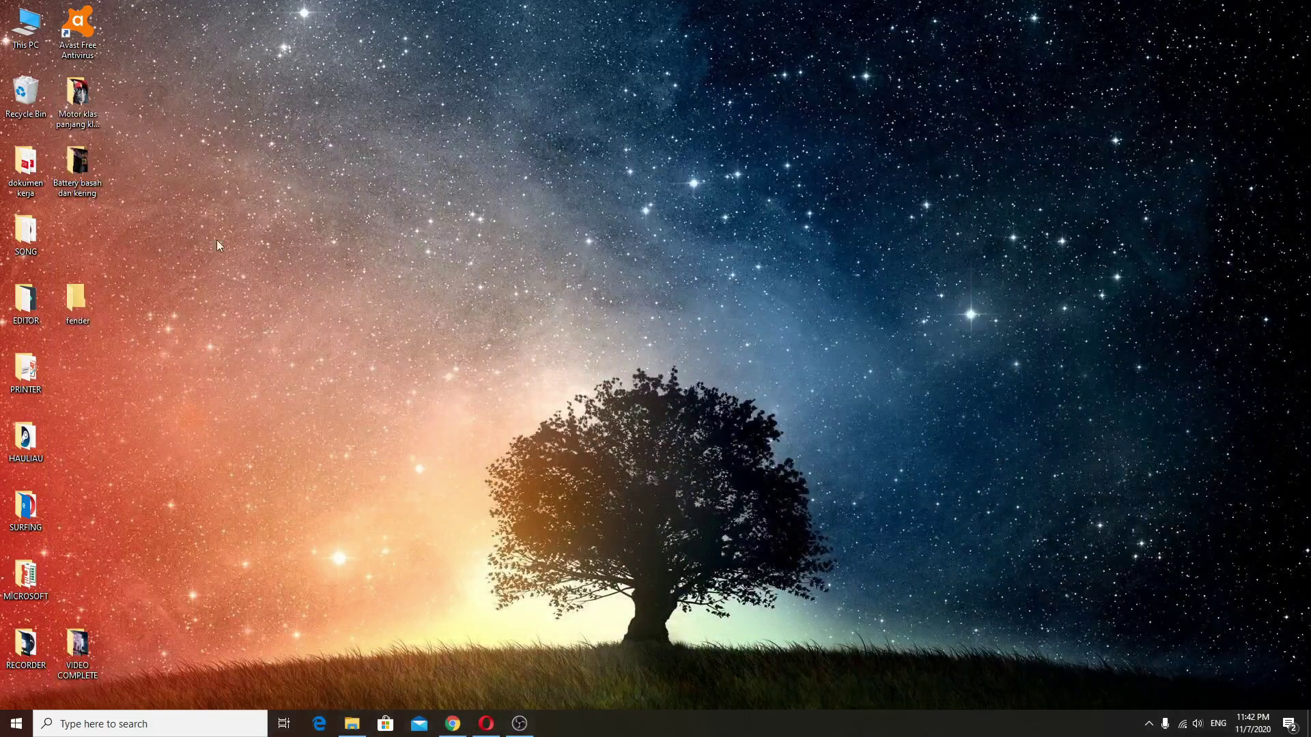
double_click(80, 295)
double_click(433, 231)
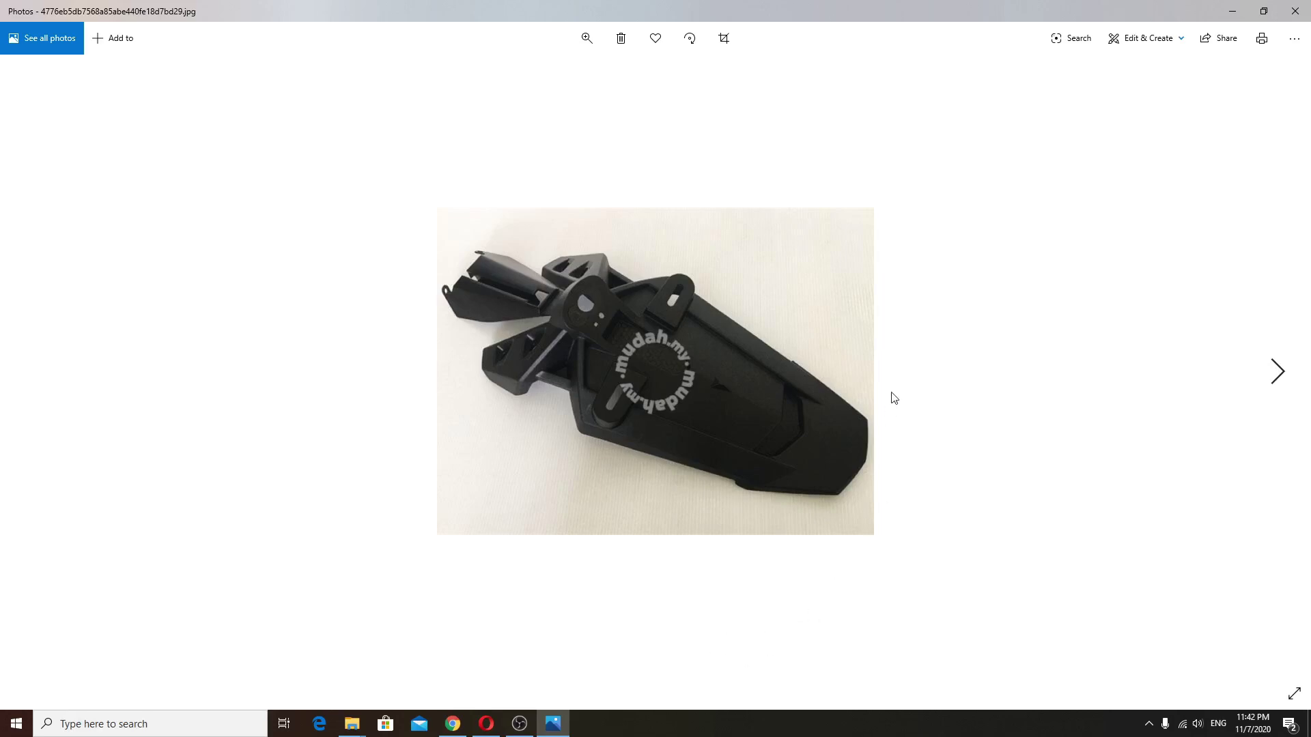
click(1295, 11)
double_click(529, 230)
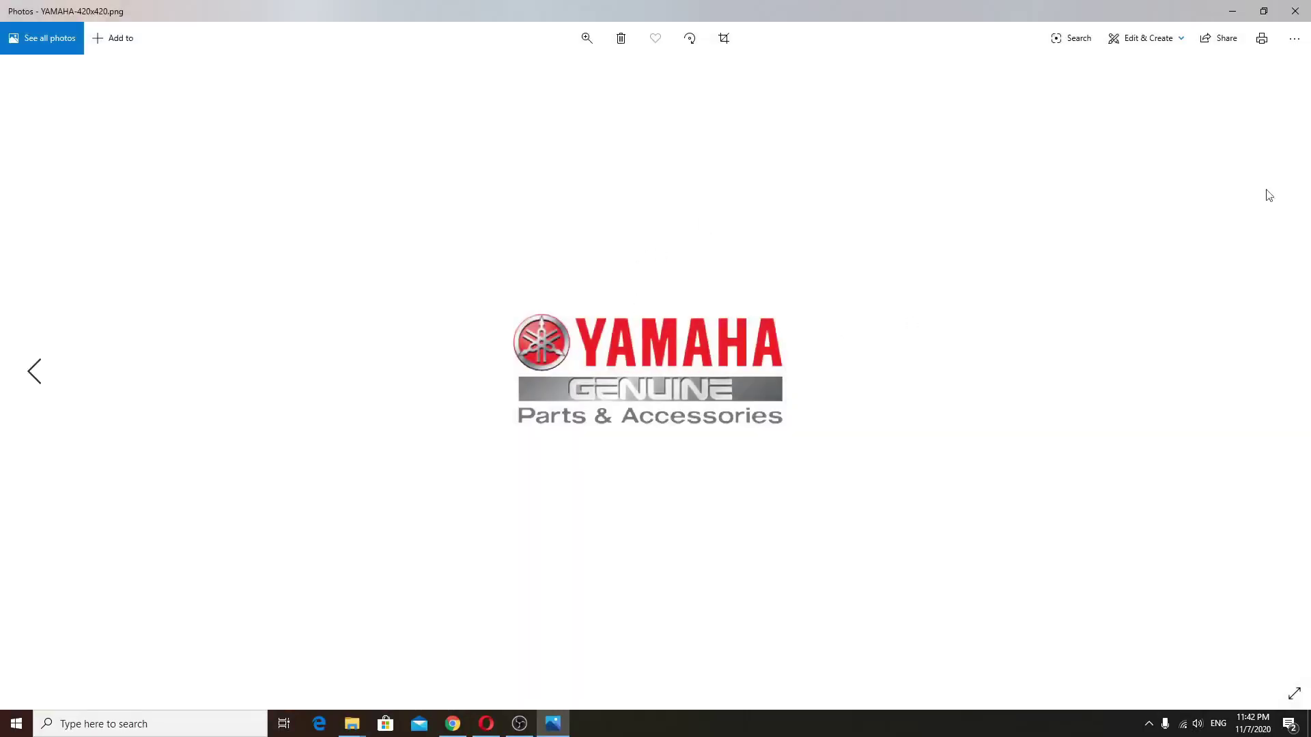
click(1295, 11)
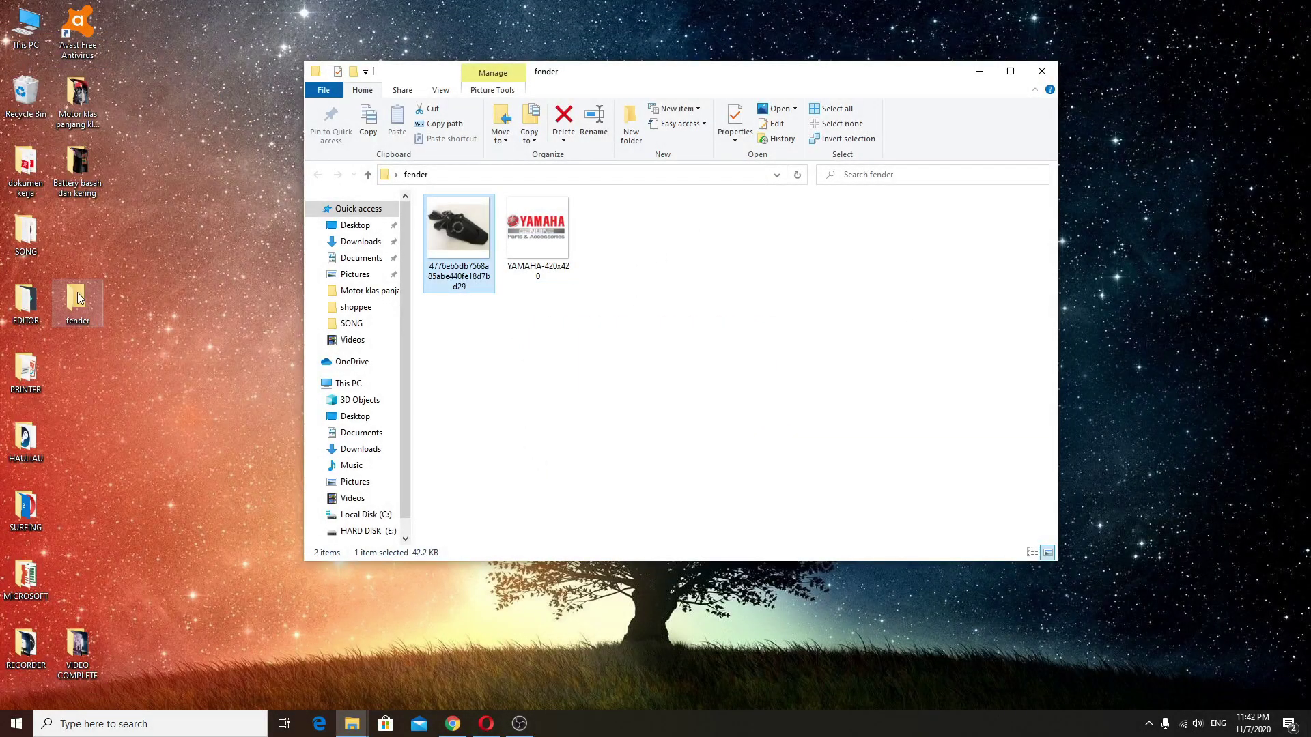
- Switch back to the rear fender listing in Chrome and highlight its product title
click(457, 730)
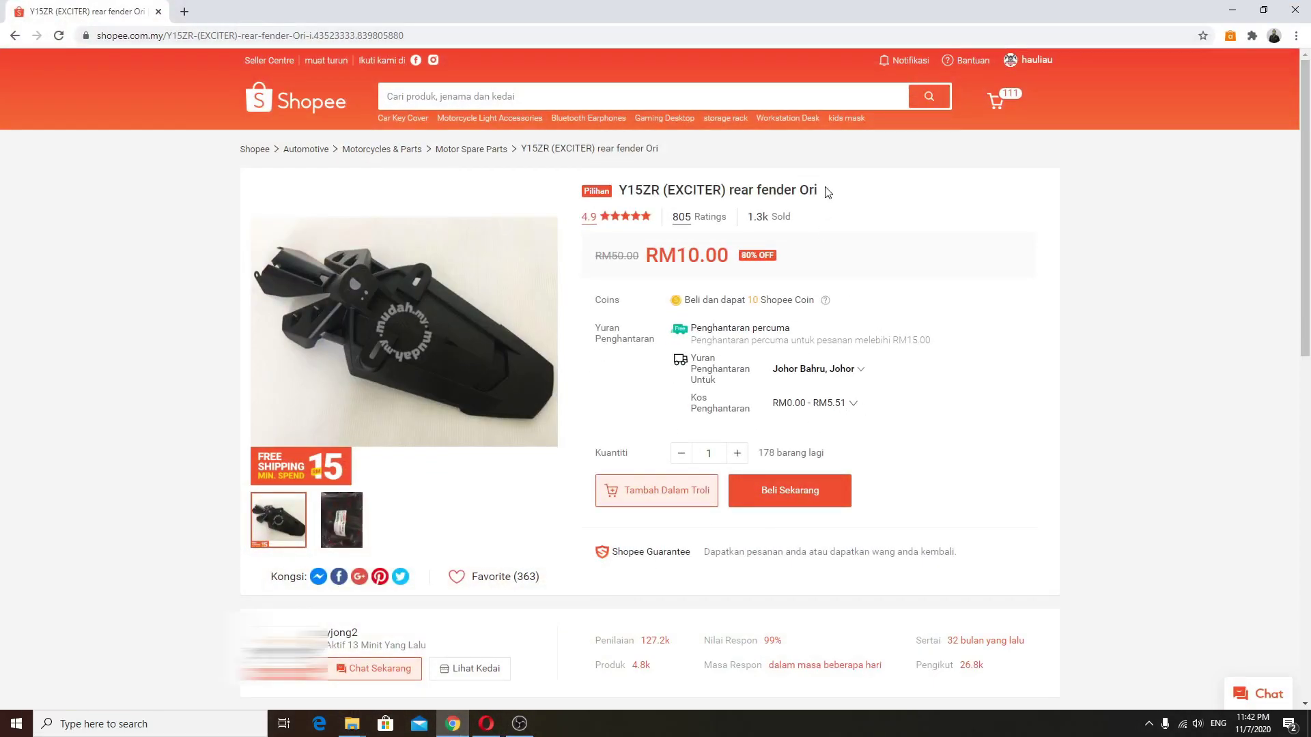
drag(817, 188, 619, 194)
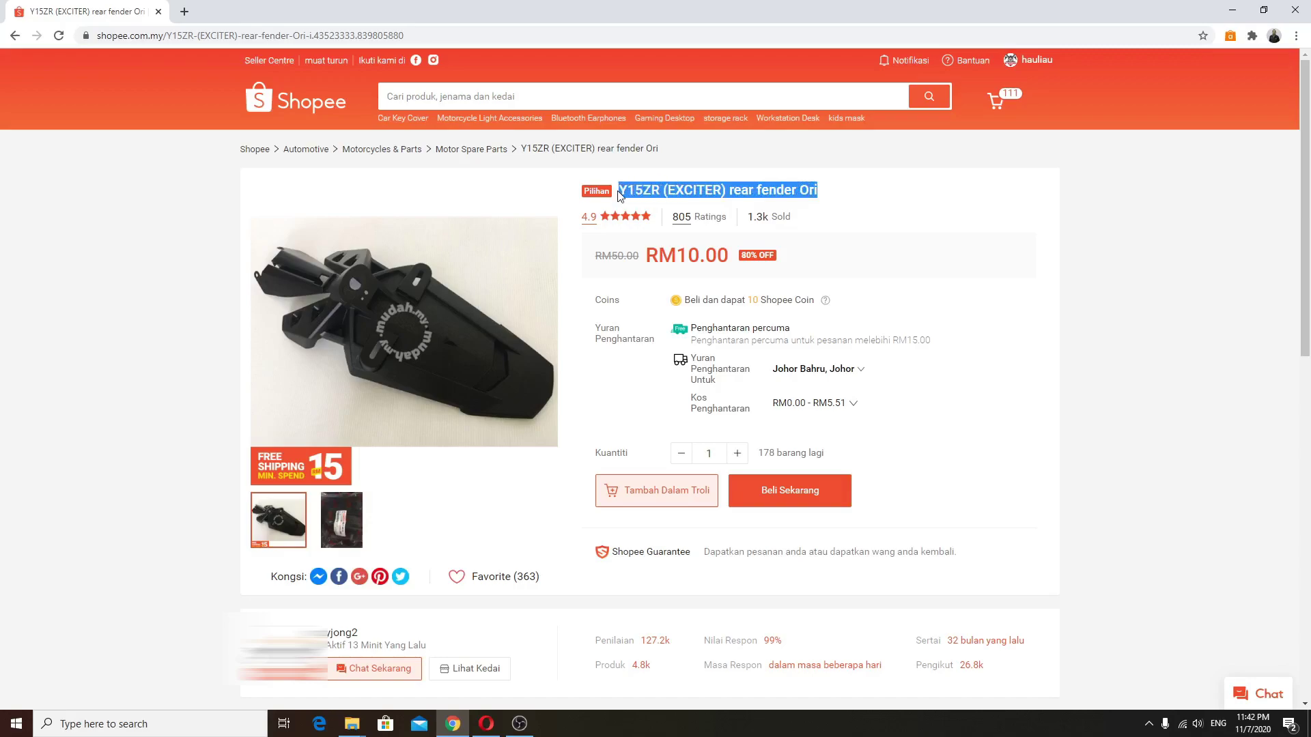
click(1116, 290)
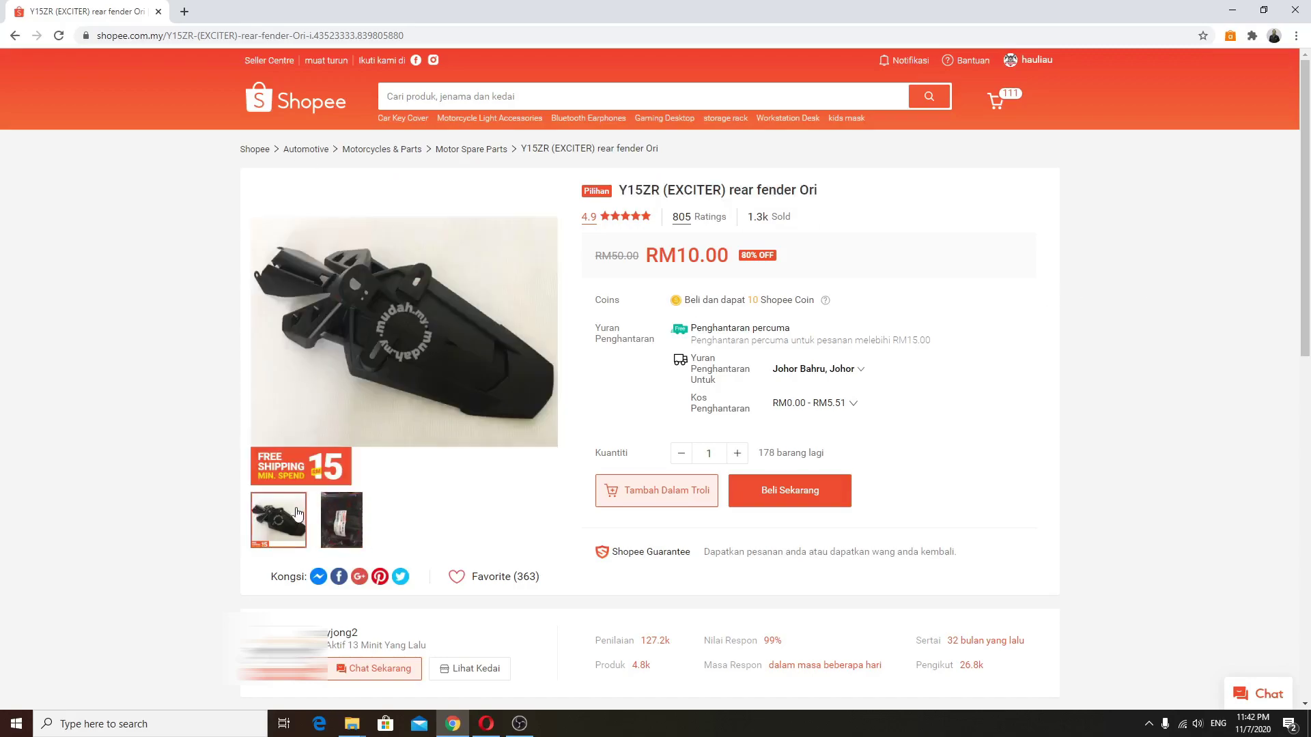
- Open the yjong2 shop page in a new browser tab from the rear fender listing
right_click(338, 634)
right_click(294, 637)
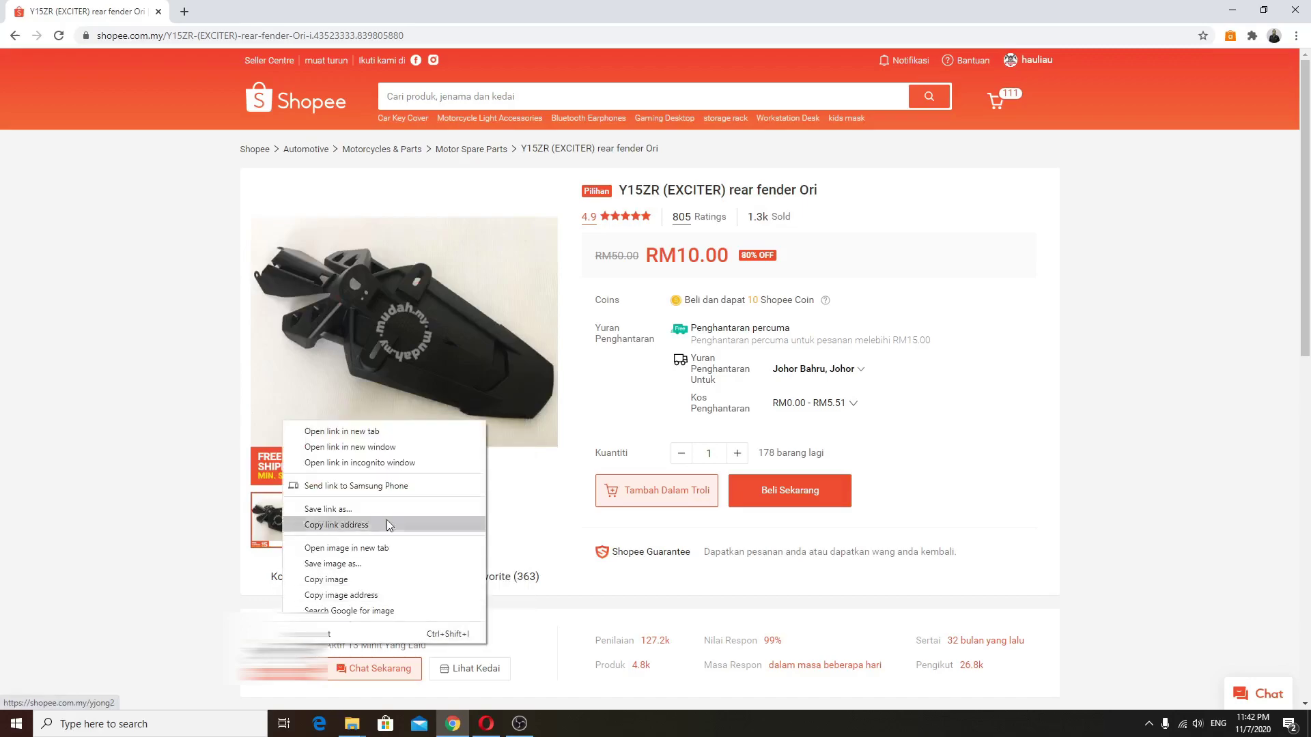
click(356, 437)
click(225, 12)
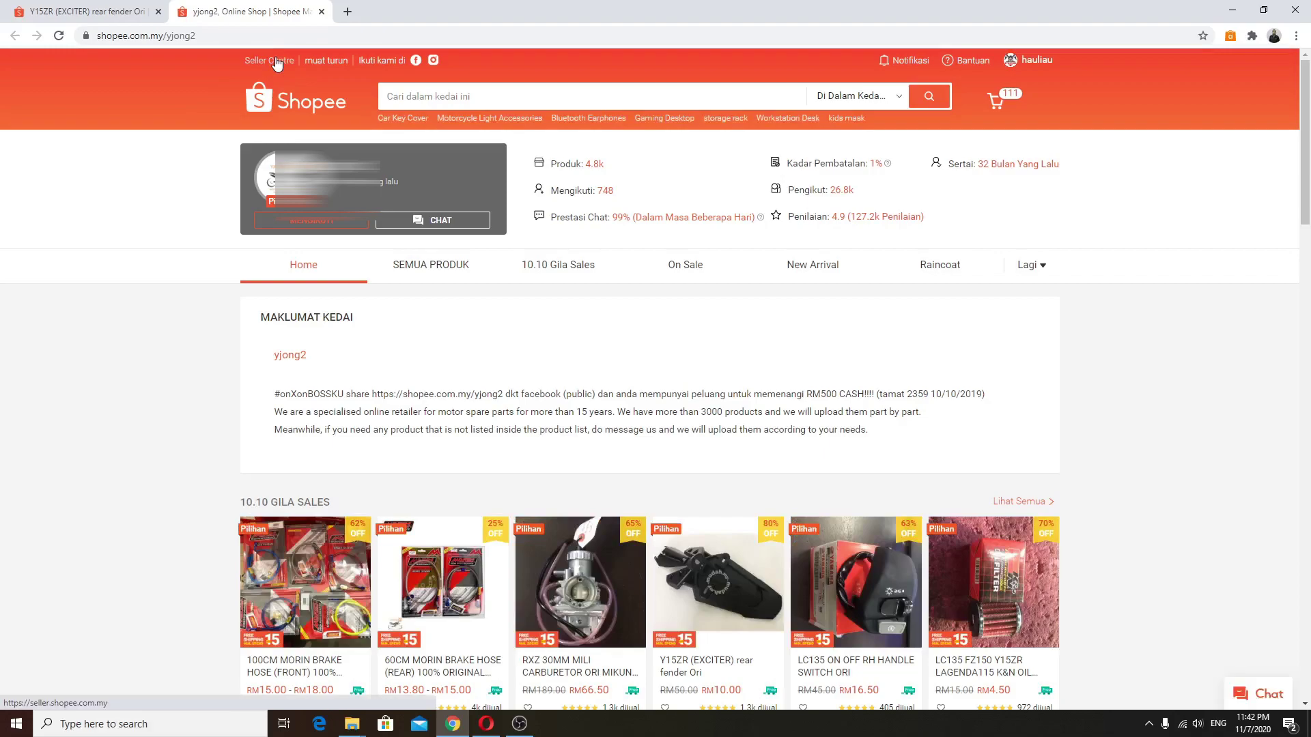
- Open Shopee Seller Centre and start adding a new product
click(276, 62)
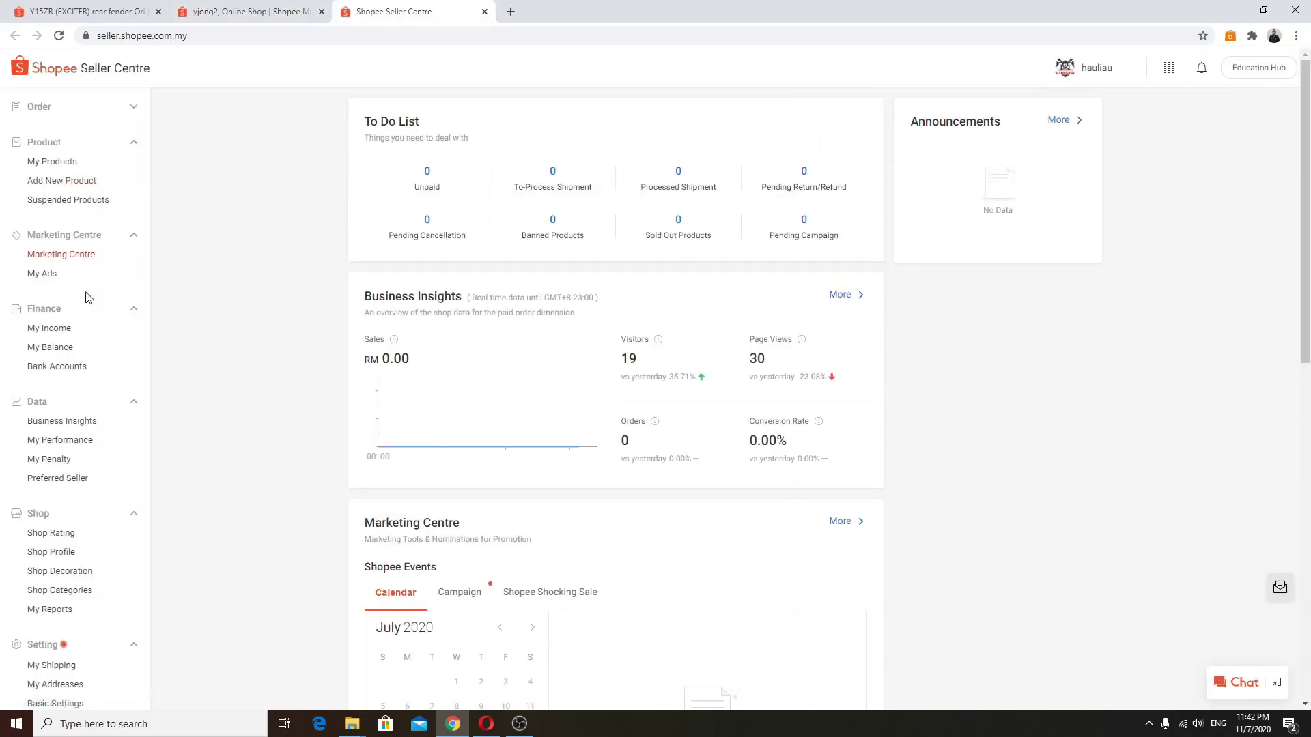
click(81, 181)
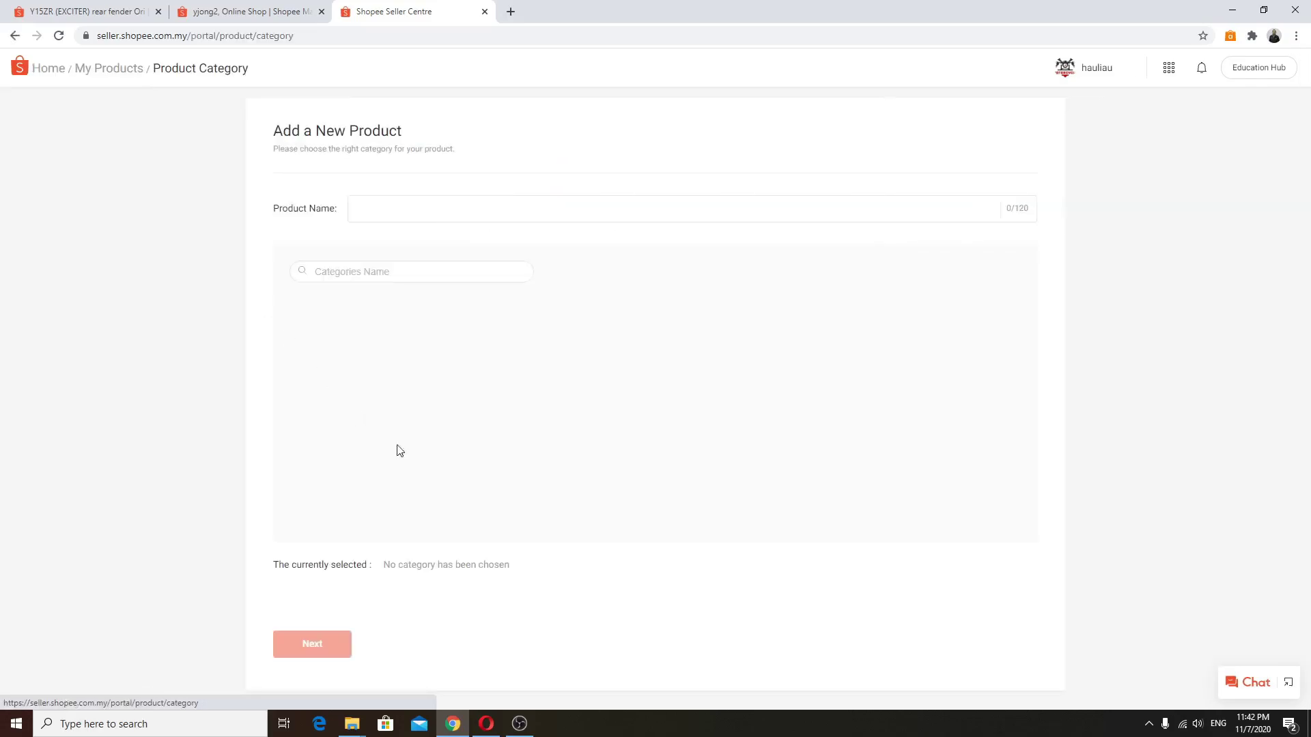
click(367, 211)
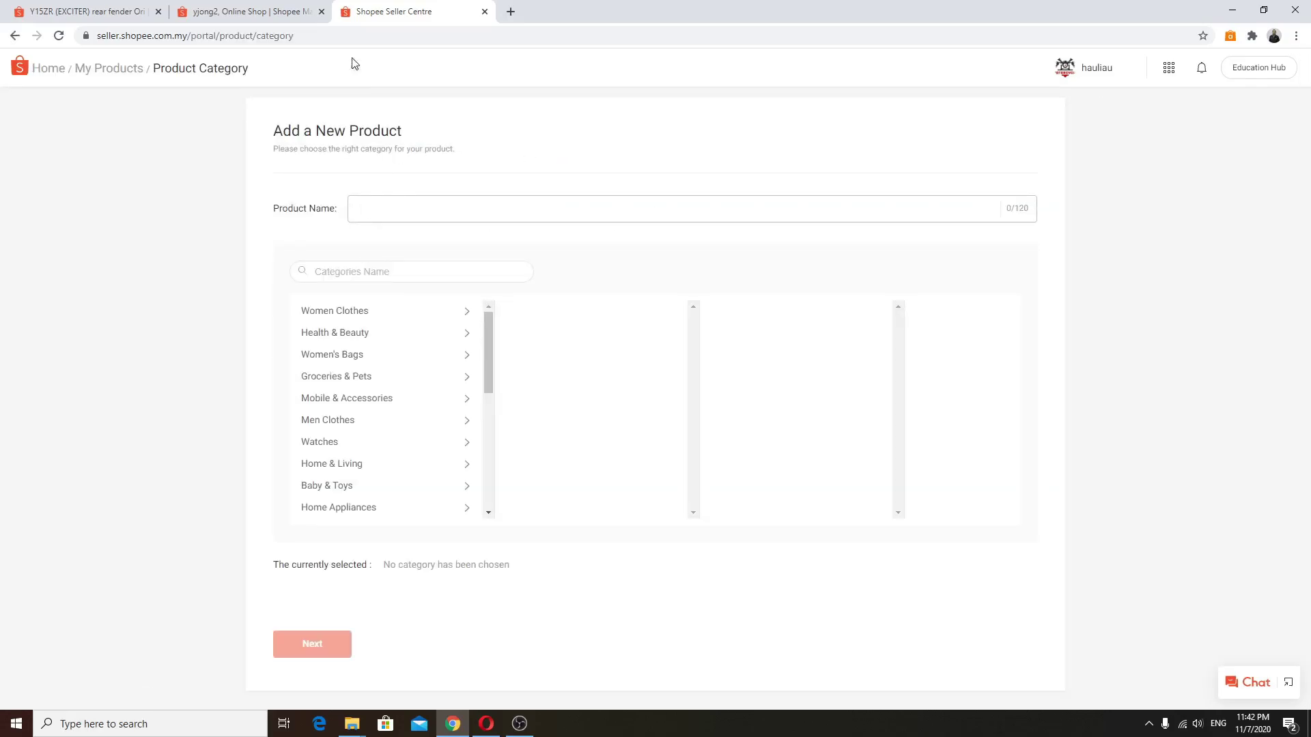
- Copy the title "Y15ZR (EXCITER) rear fender Ori" from the supplier's listing and paste it as the new product's name
key(ctrl+shift+Tab)
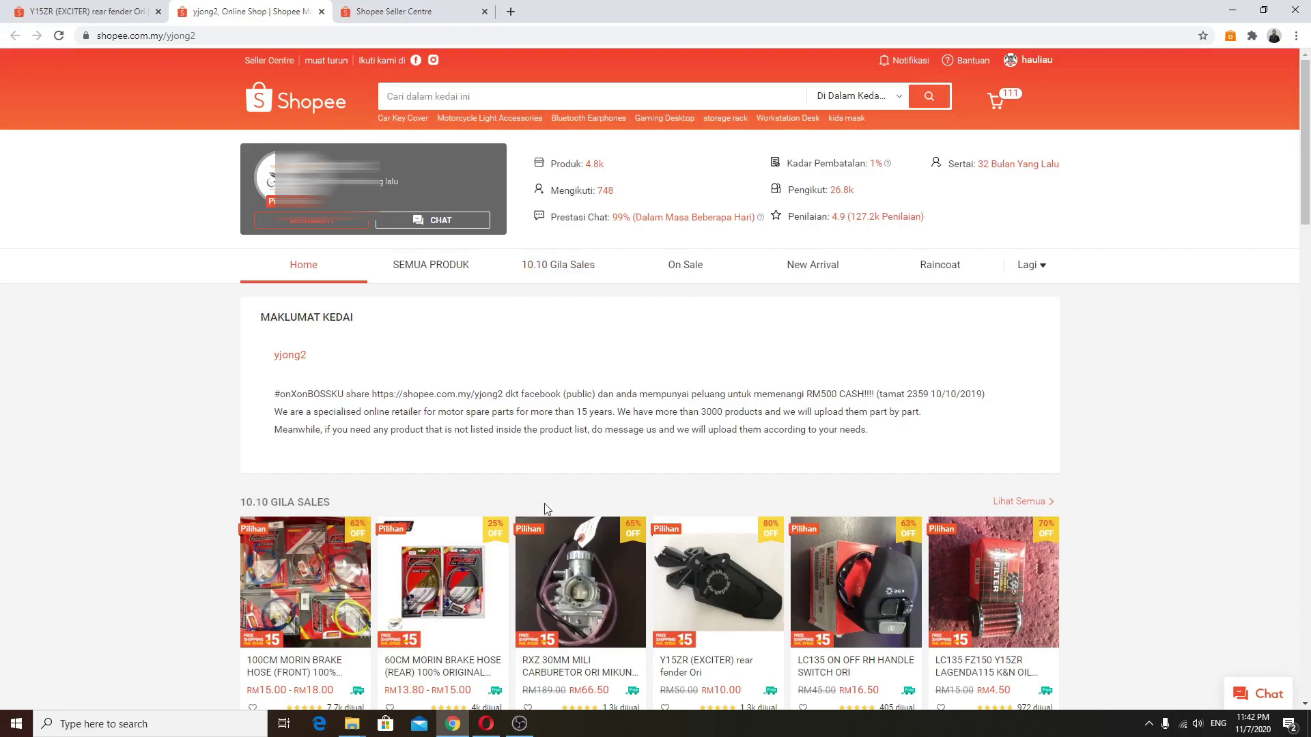
click(716, 580)
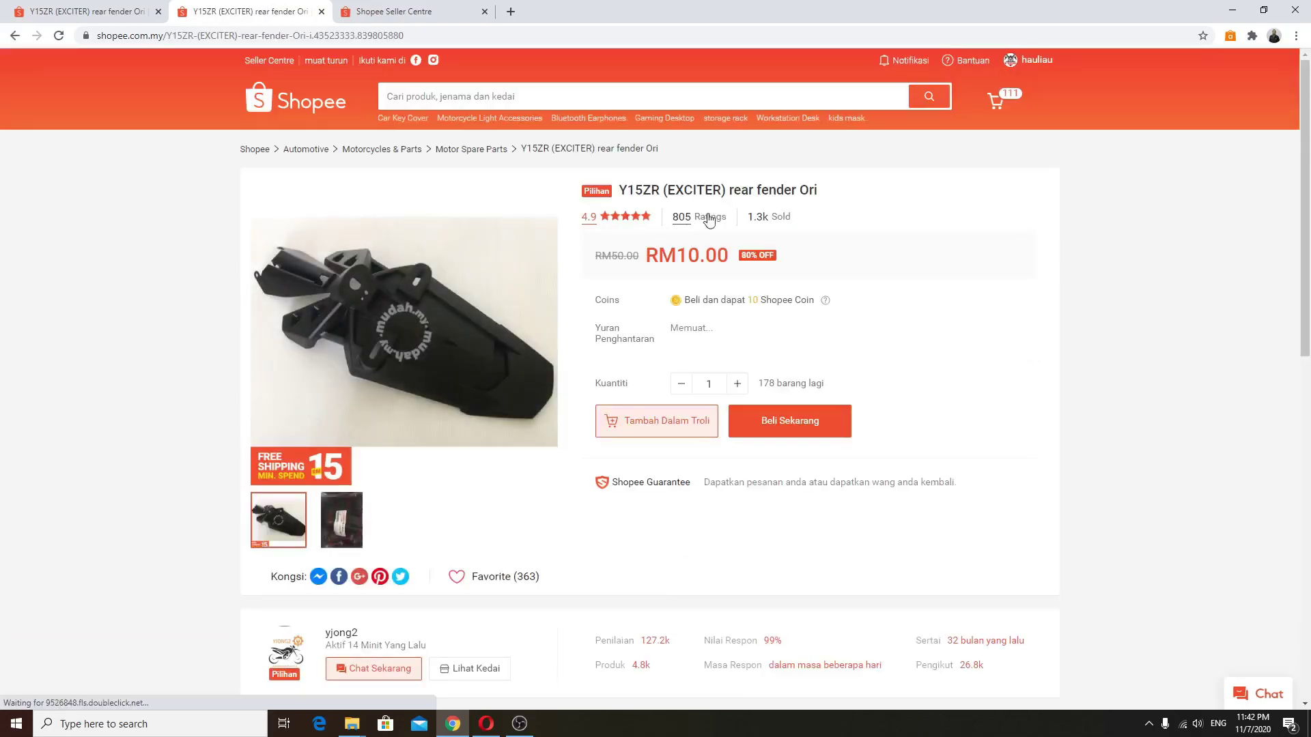
drag(824, 190, 623, 194)
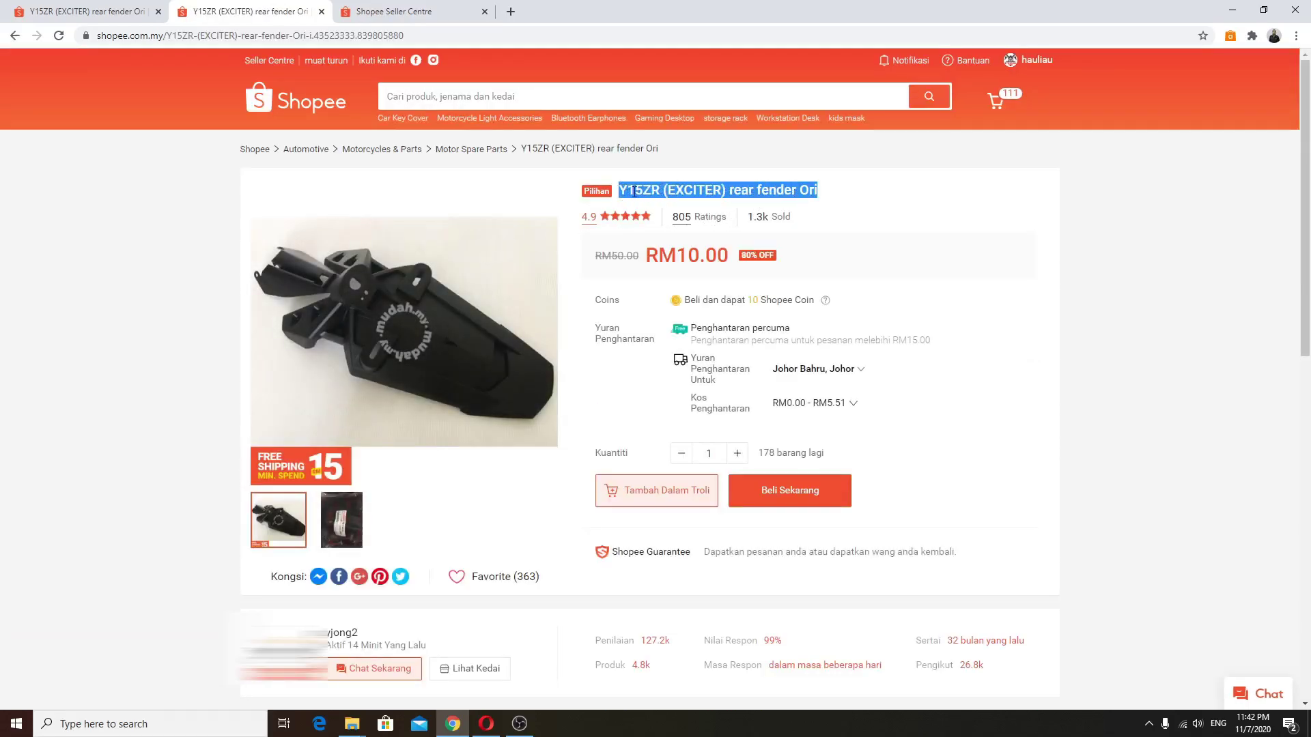
right_click(633, 192)
click(656, 204)
click(393, 11)
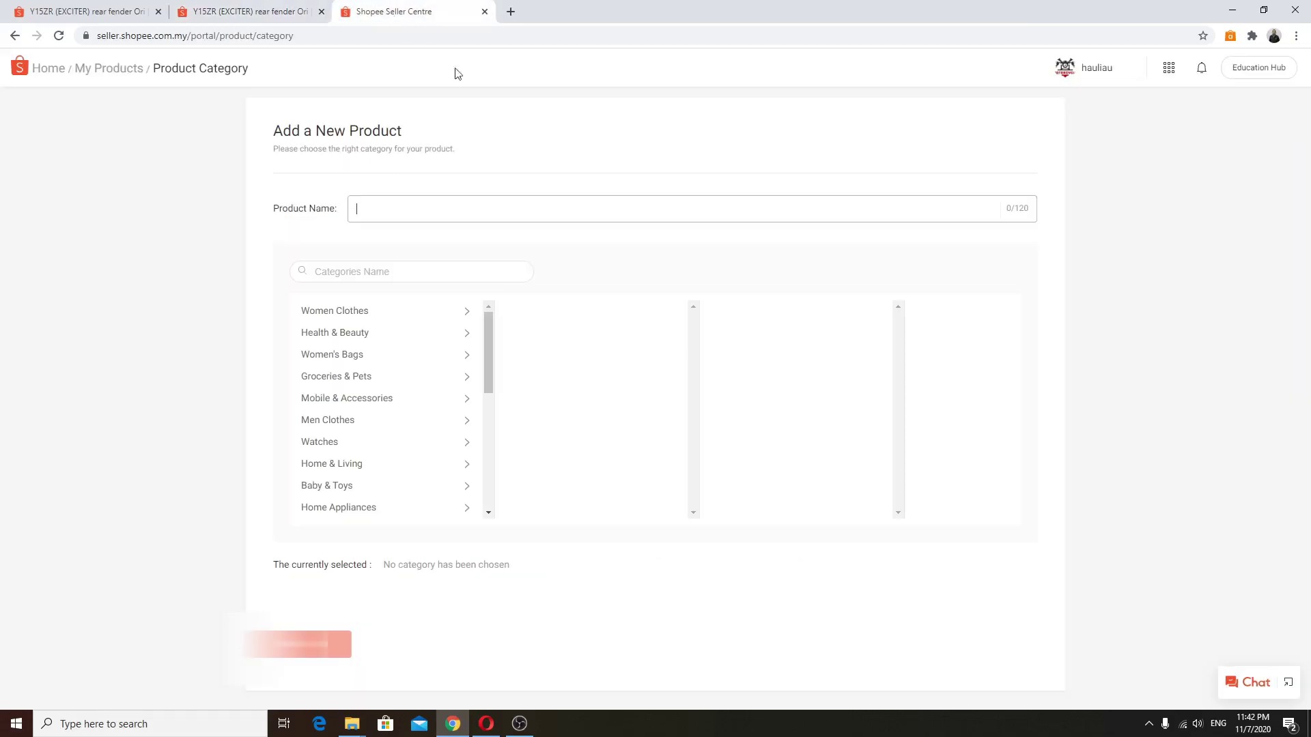
right_click(387, 212)
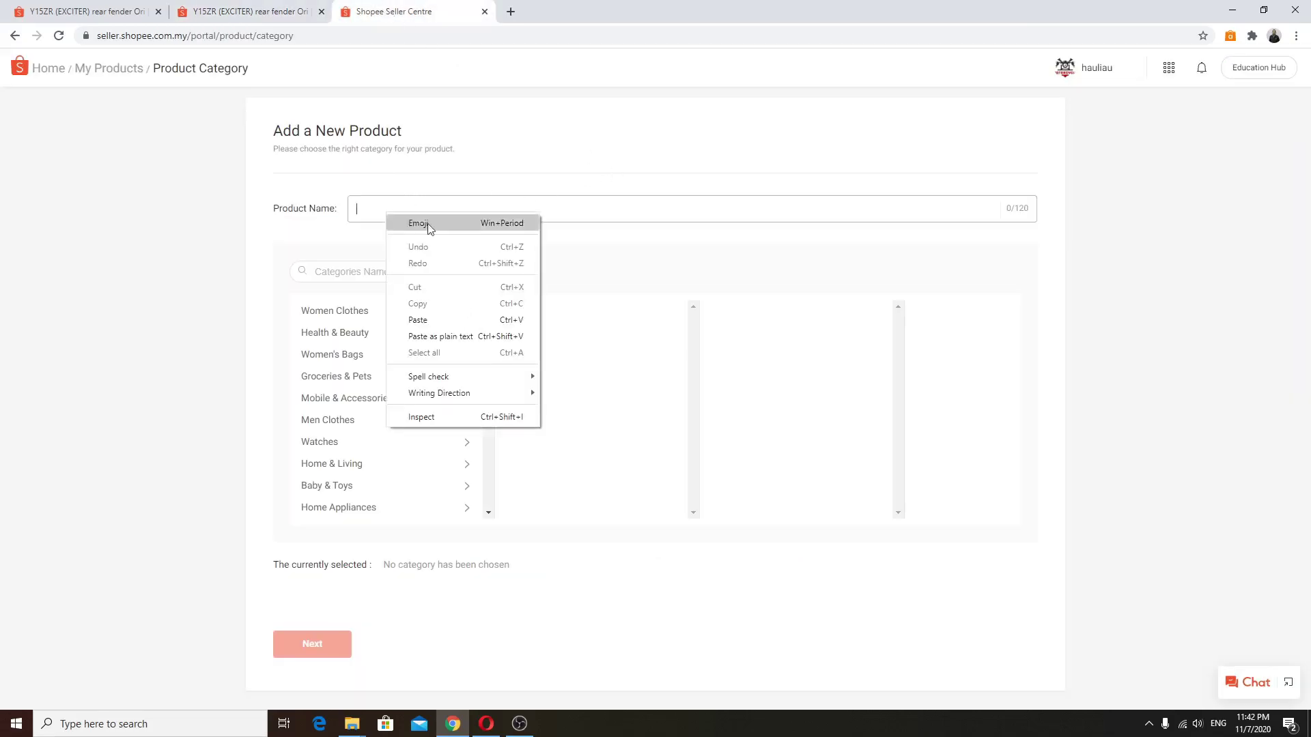
click(426, 320)
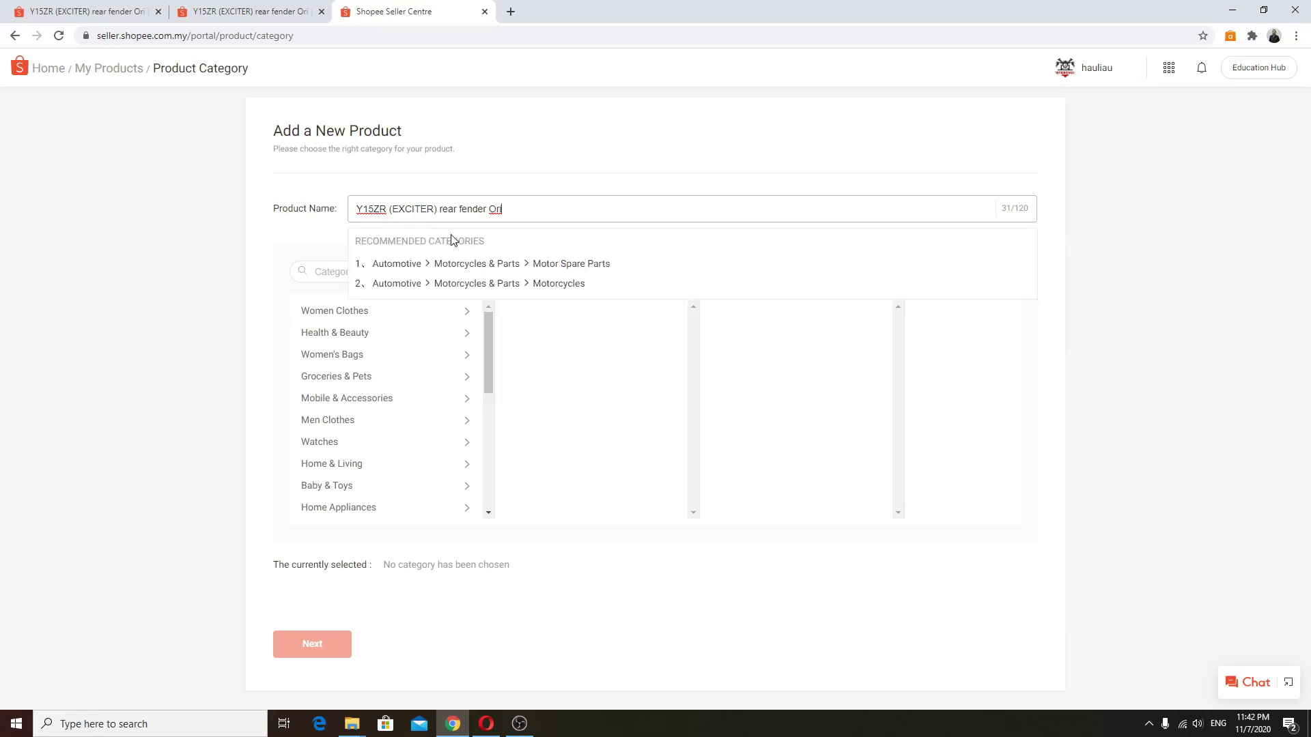
click(1042, 222)
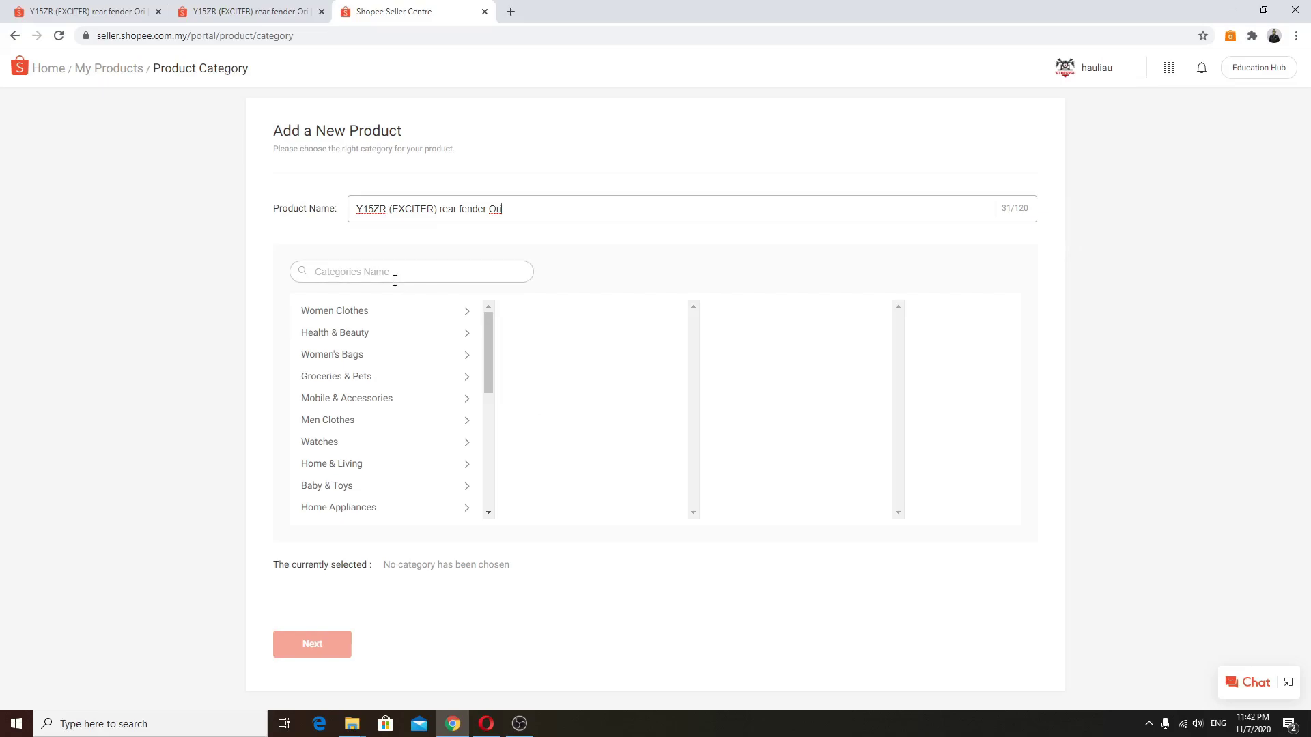
- Check the category given in the product specifications of the supplier's rear fender listing
click(252, 12)
scroll(572, 363, down, 1)
scroll(572, 363, down, 4)
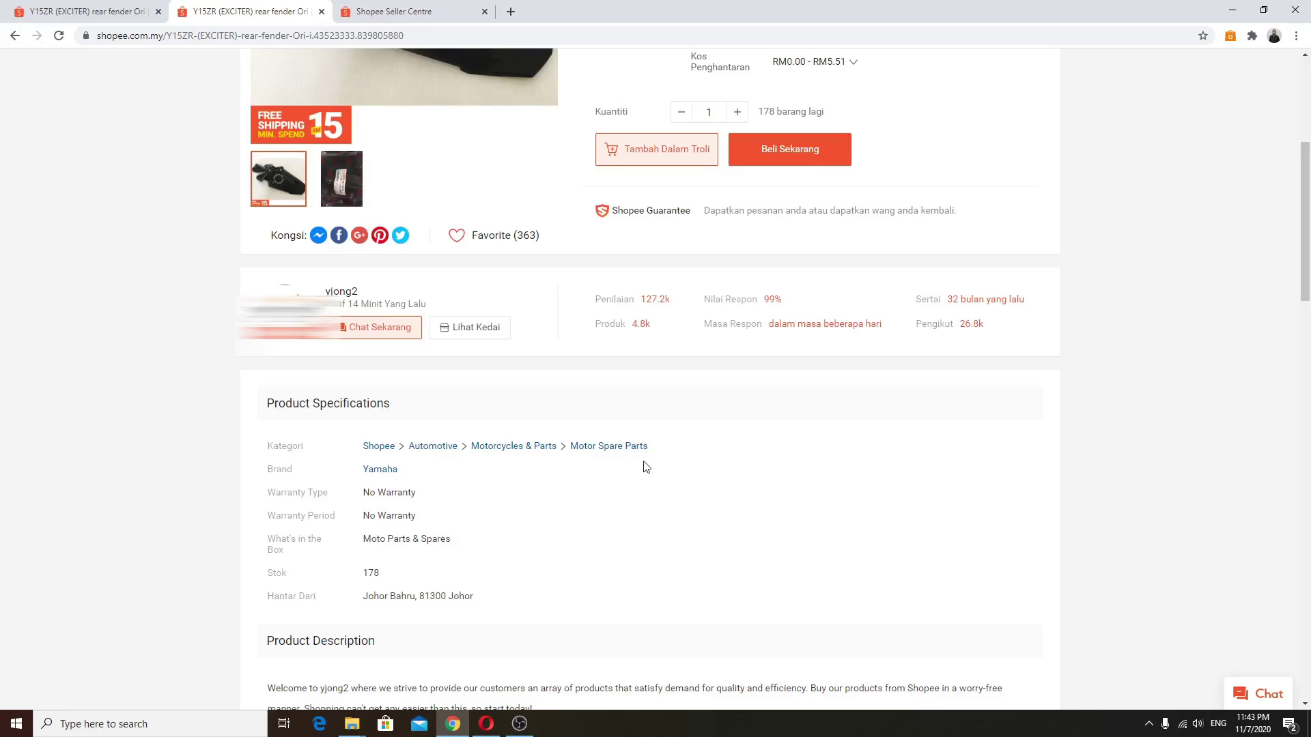
- Set the new product's category to the recommended Automotive > Motorcycles & Parts > Motor Spare Parts, and continue to the product details
click(400, 11)
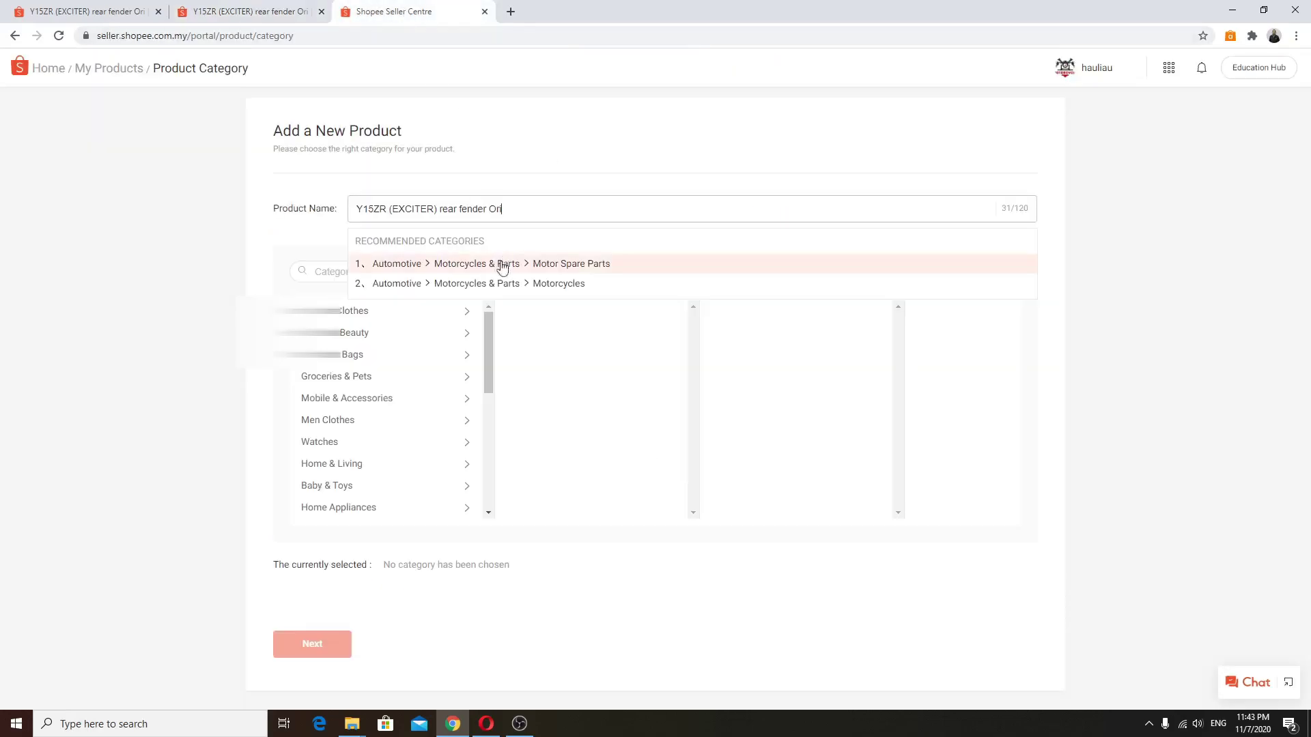
click(439, 264)
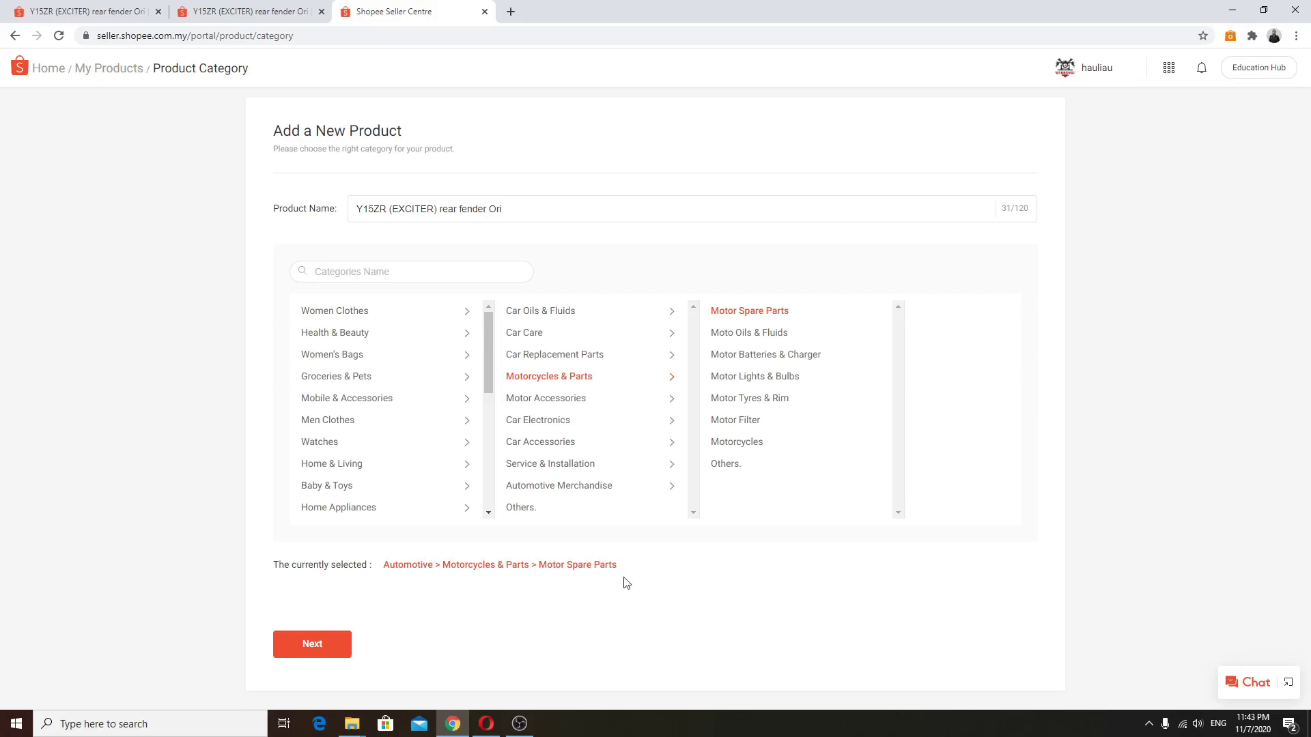
click(323, 649)
- Return to the supplier's rear fender listing and highlight the opening words "Welcome to yjong2 where we" in its product description
click(455, 248)
click(280, 11)
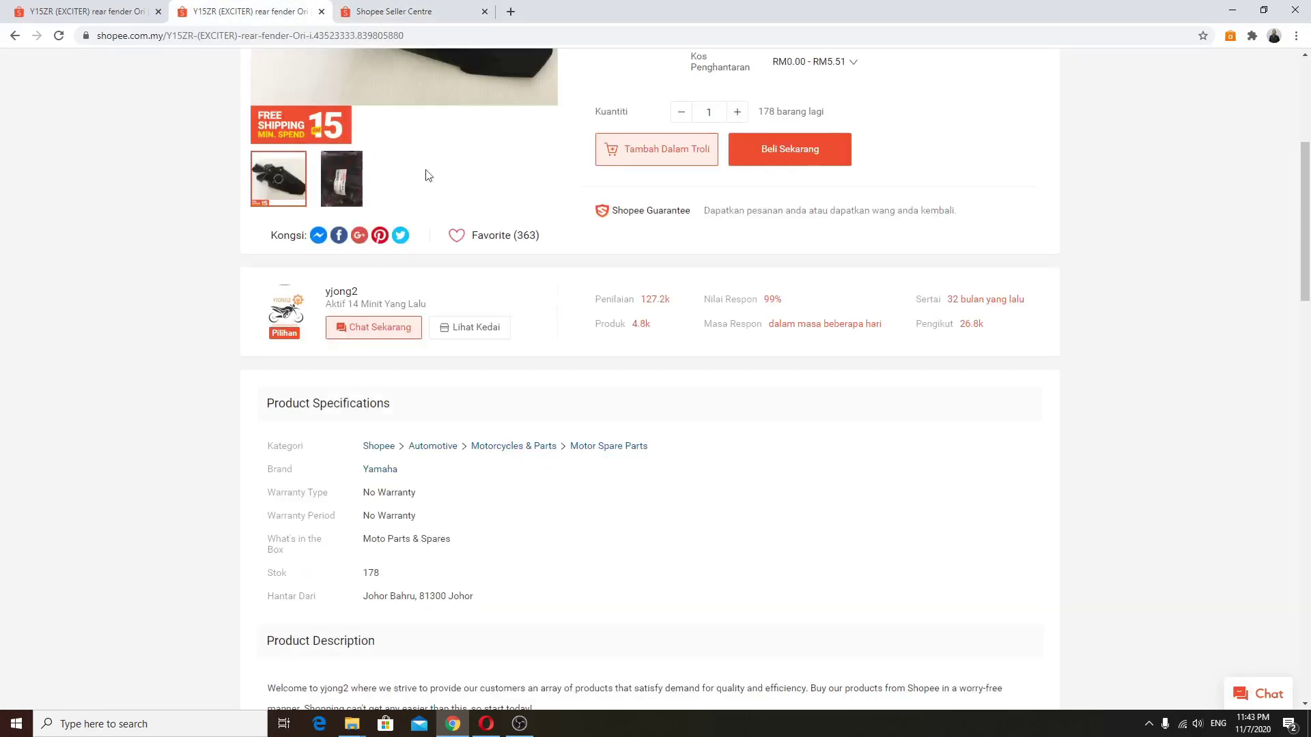
scroll(574, 381, down, 4)
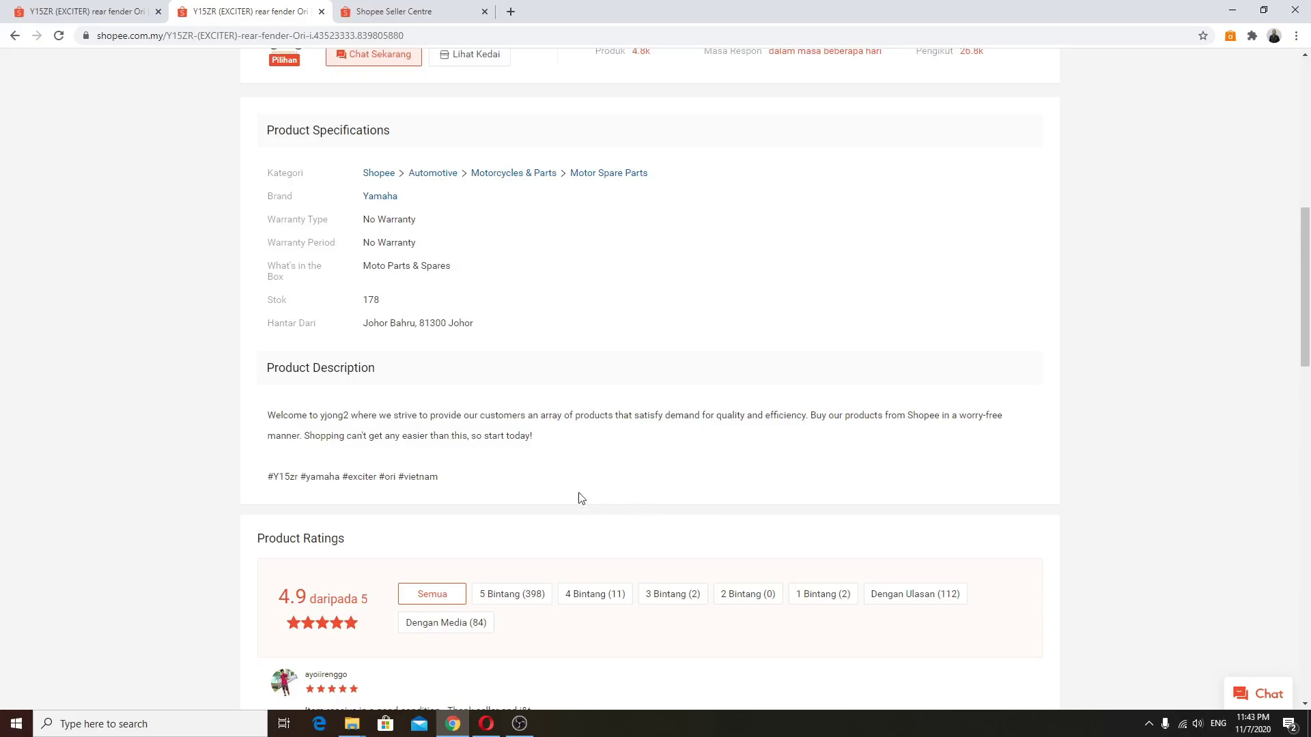
drag(277, 421, 387, 418)
click(637, 439)
drag(263, 415, 387, 435)
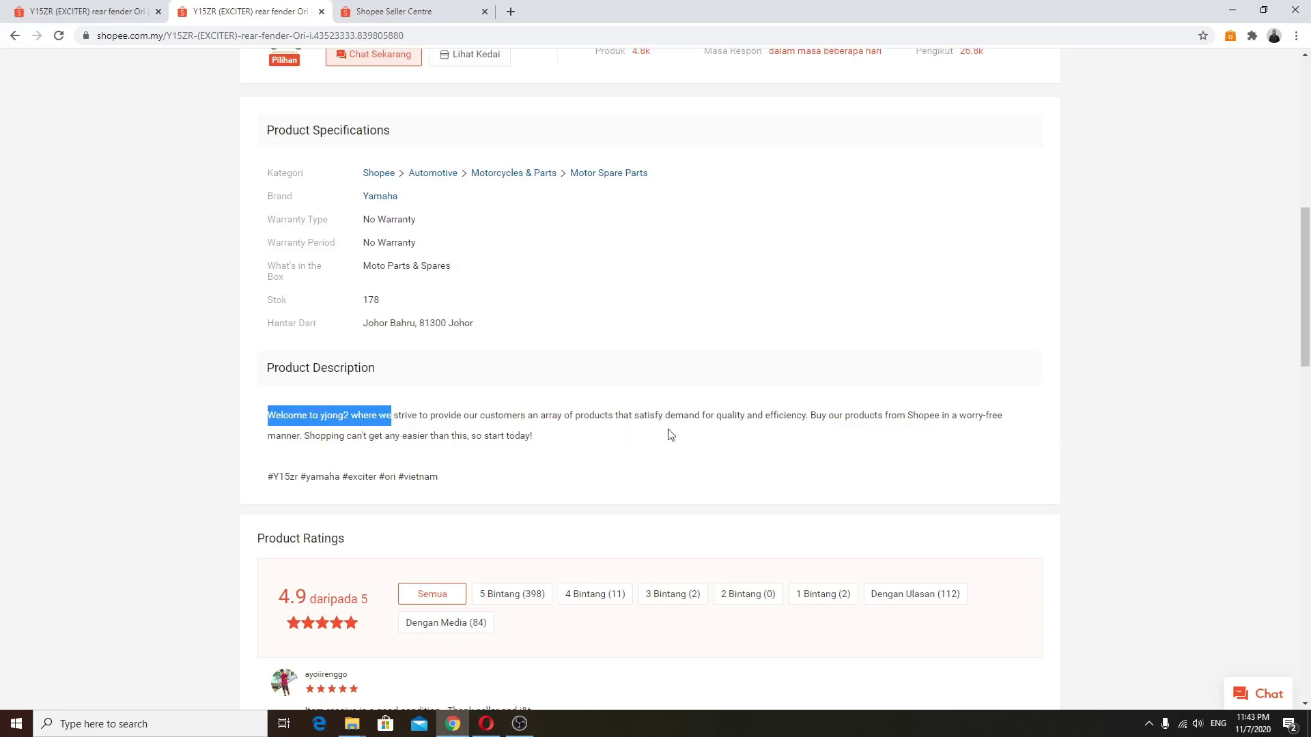
- Copy the hashtags "#Y15zr #yamaha #exciter #ori #vietnam" from the supplier's description and paste them into the new product's description
drag(486, 485, 254, 479)
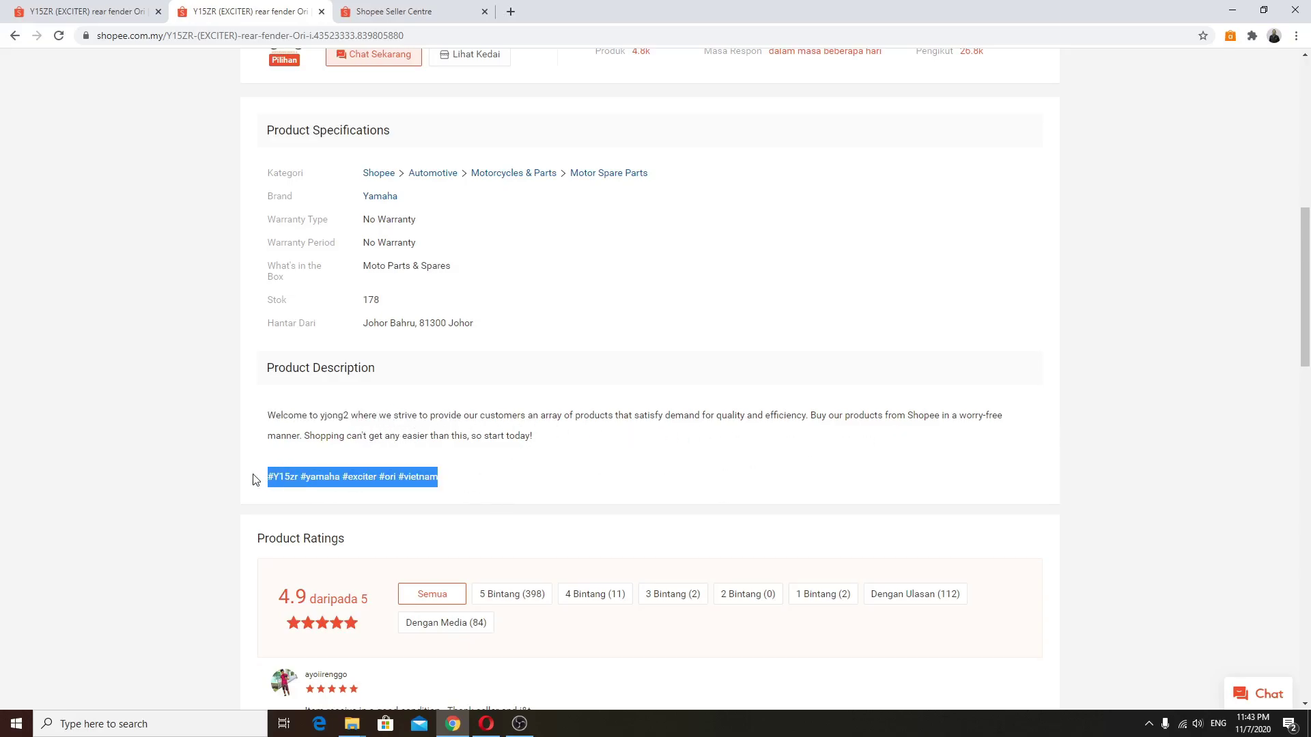
right_click(333, 475)
click(382, 486)
click(403, 11)
right_click(444, 274)
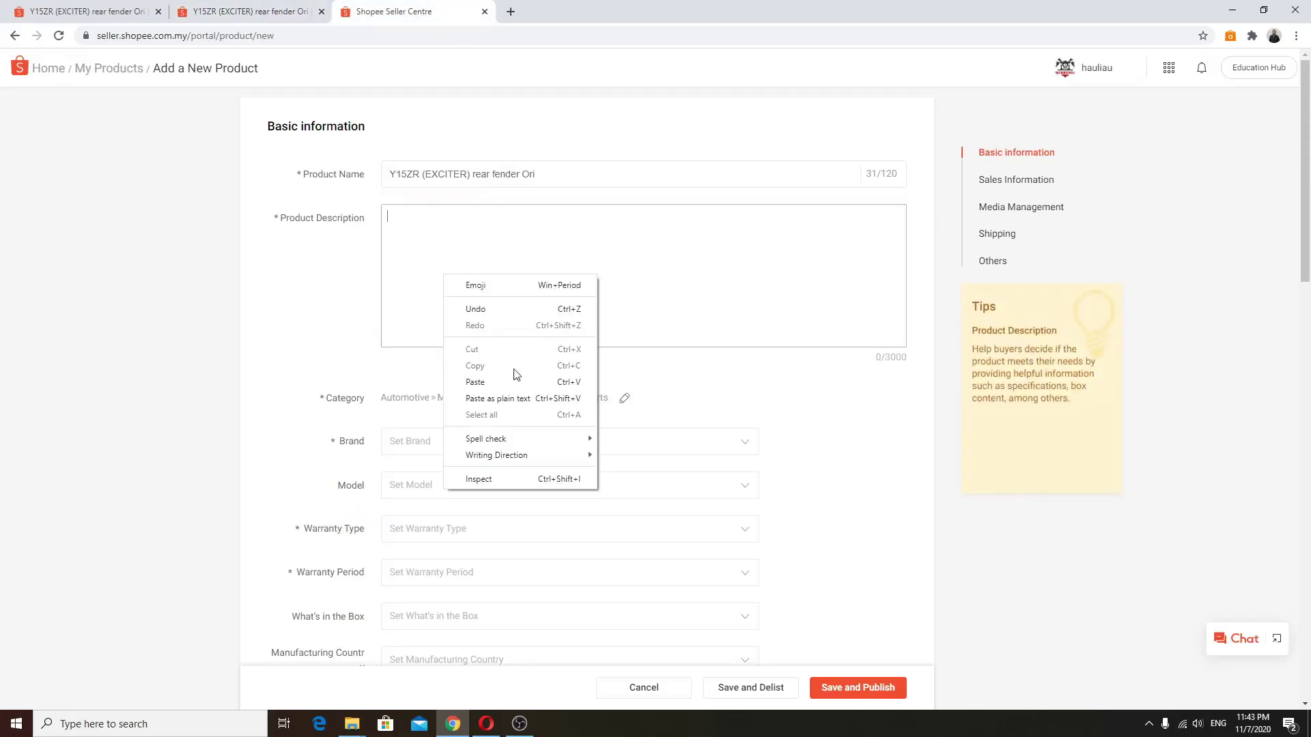
click(484, 380)
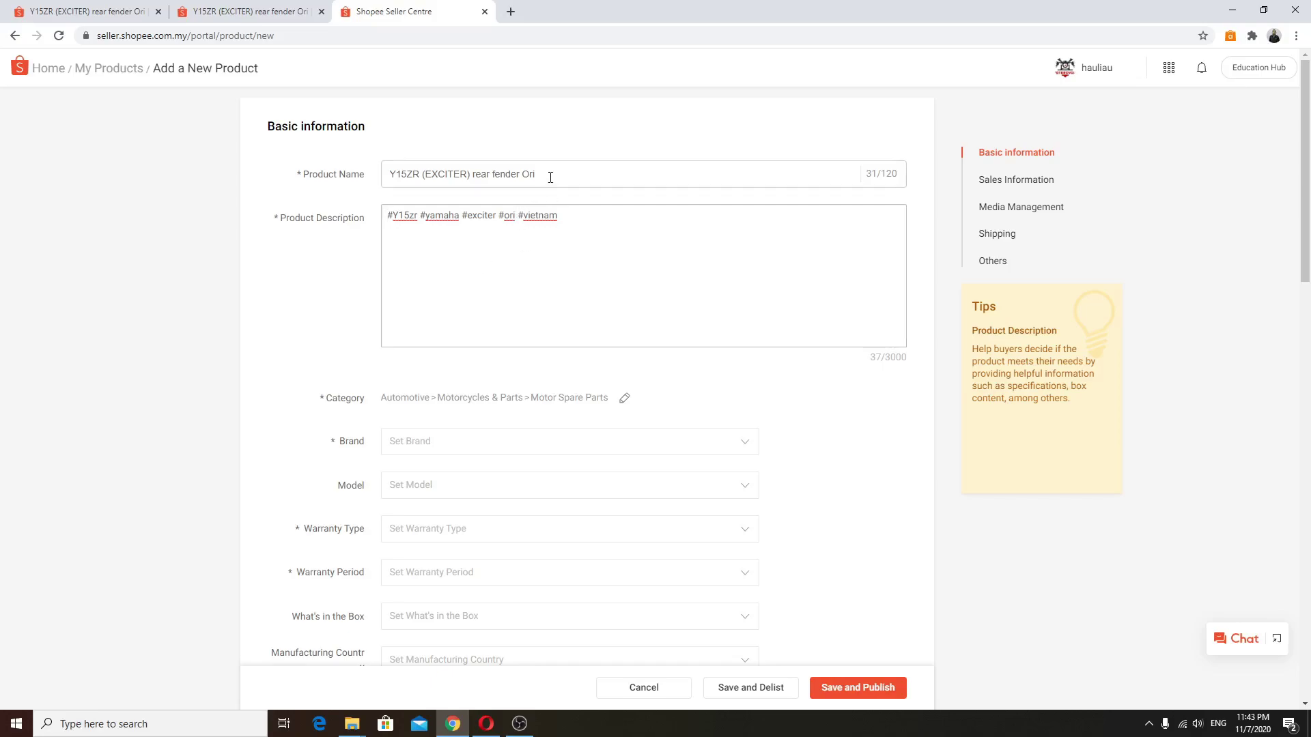
- Copy the product name "Y15ZR (EXCITER) rear fender Ori" and paste it above the hashtags in the description, separated by a blank line
drag(545, 175, 390, 174)
right_click(407, 172)
click(458, 220)
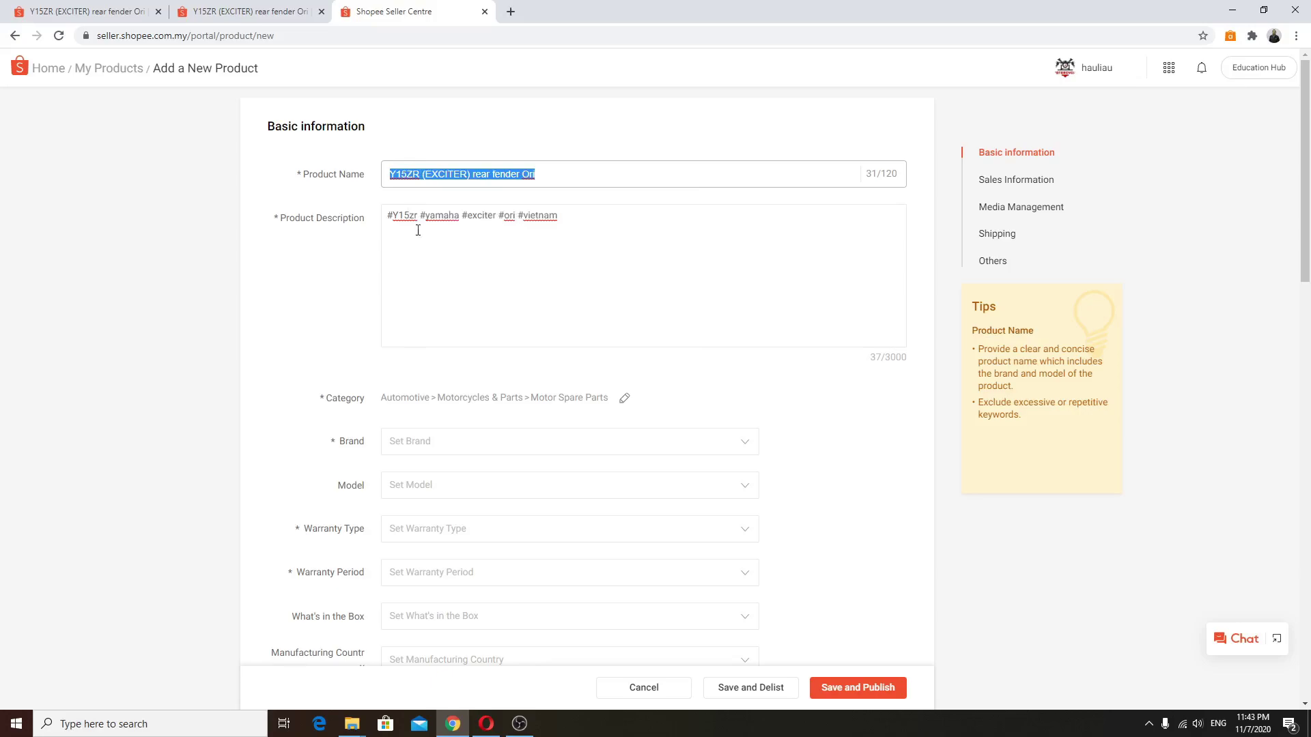
right_click(388, 218)
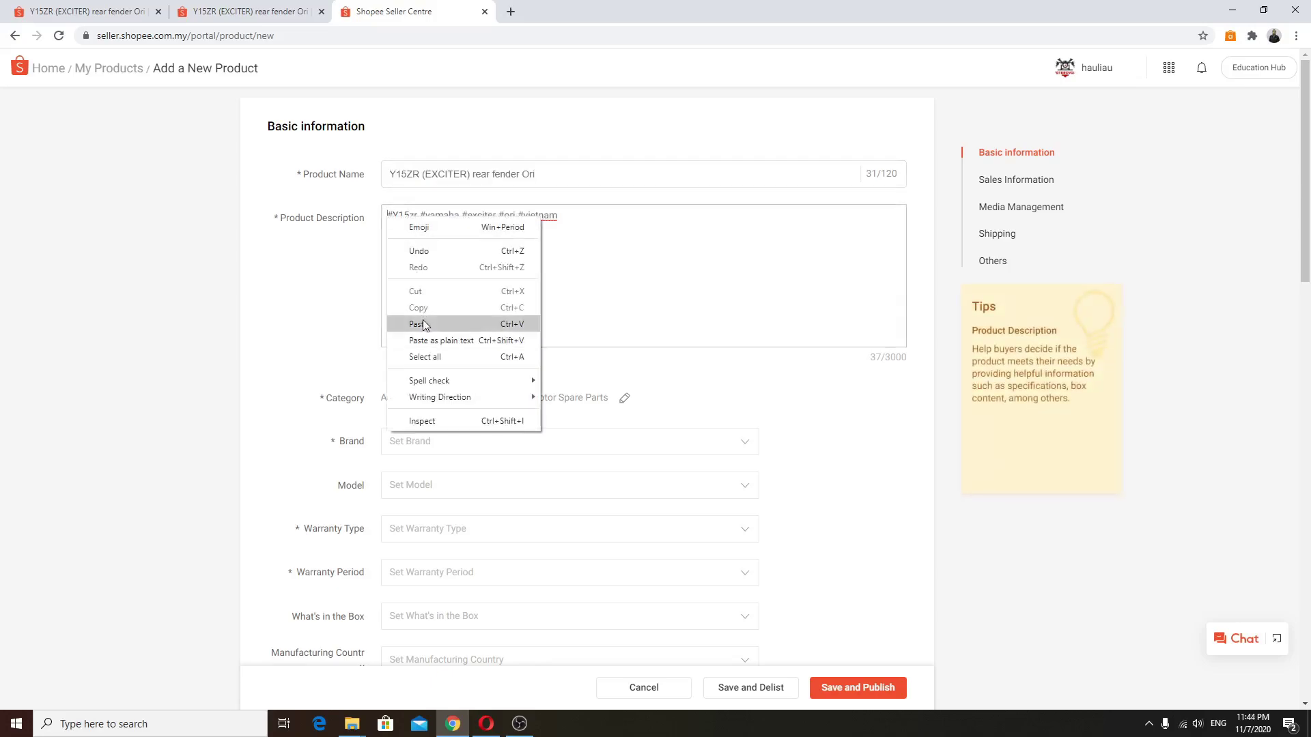
click(422, 323)
key(Return)
key(Return)
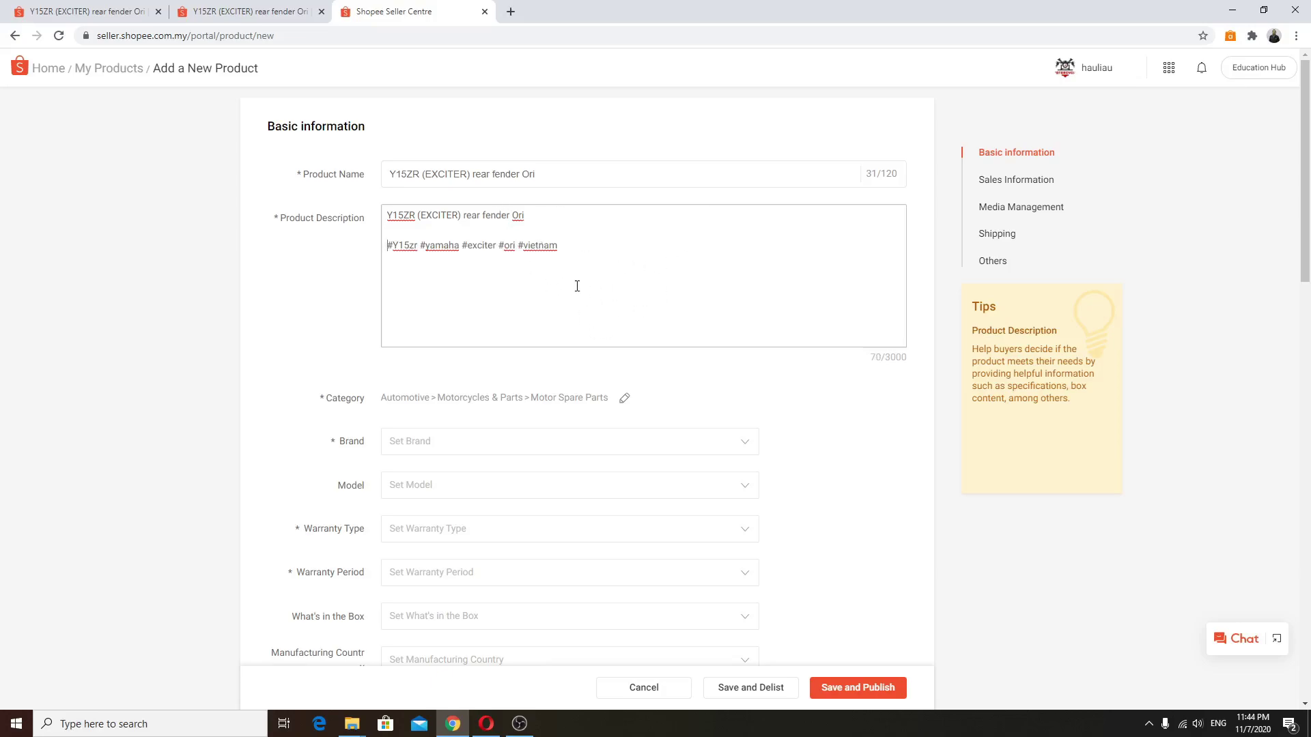
- Check the brand in the supplier's product specifications and set the new product's brand to Yamaha
scroll(576, 286, down, 1)
scroll(501, 327, down, 1)
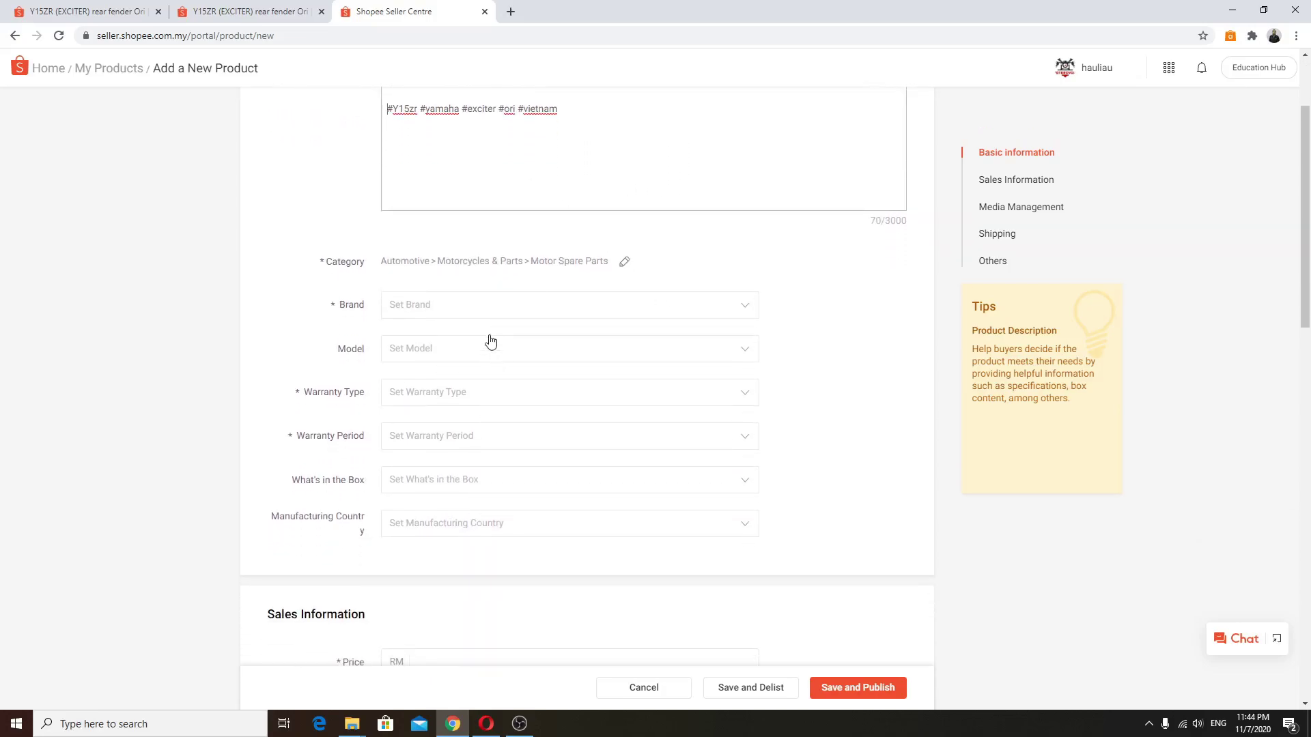
click(277, 11)
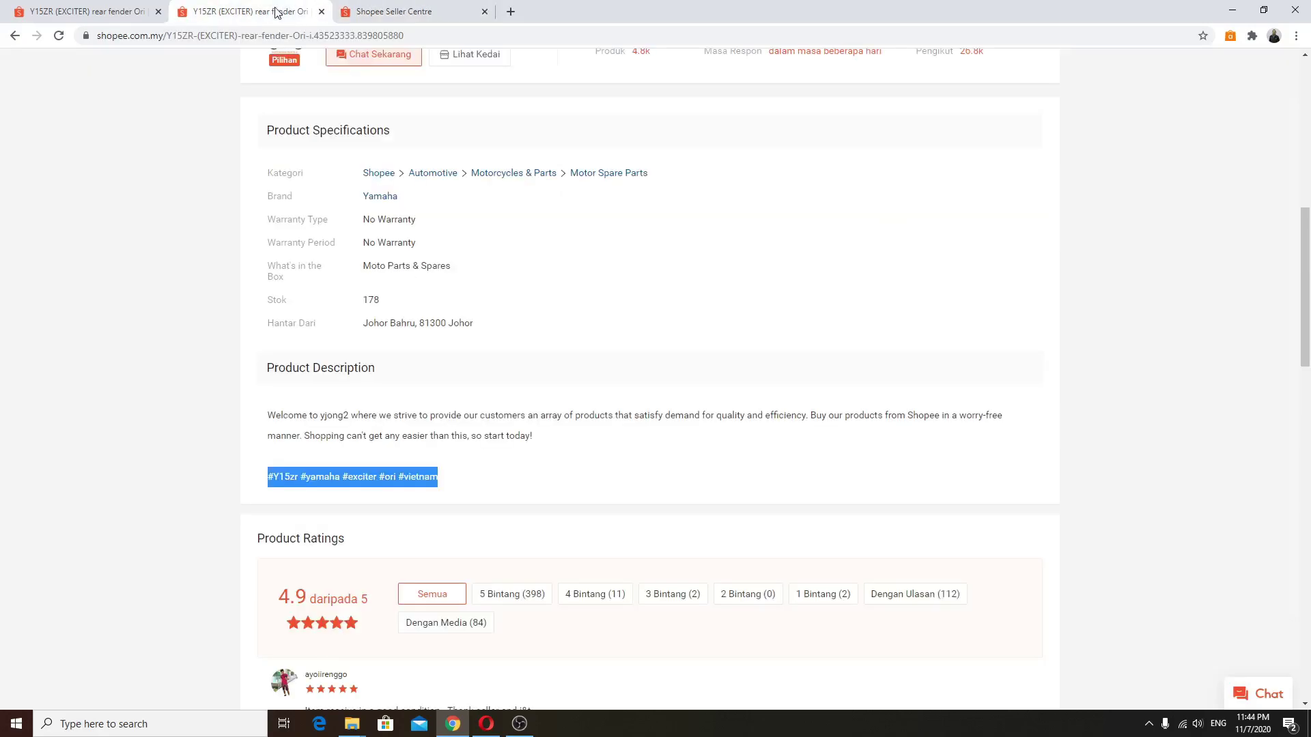
click(407, 16)
click(437, 313)
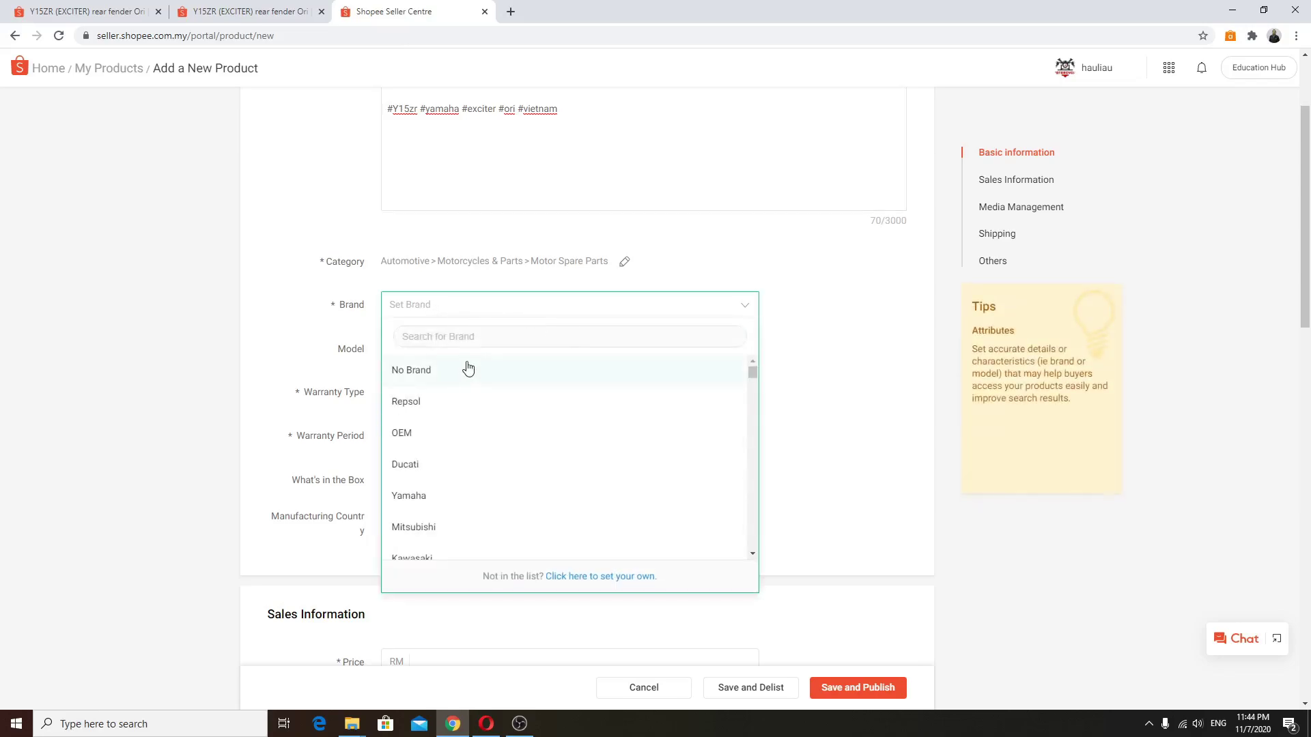
scroll(471, 485, down, 1)
click(423, 430)
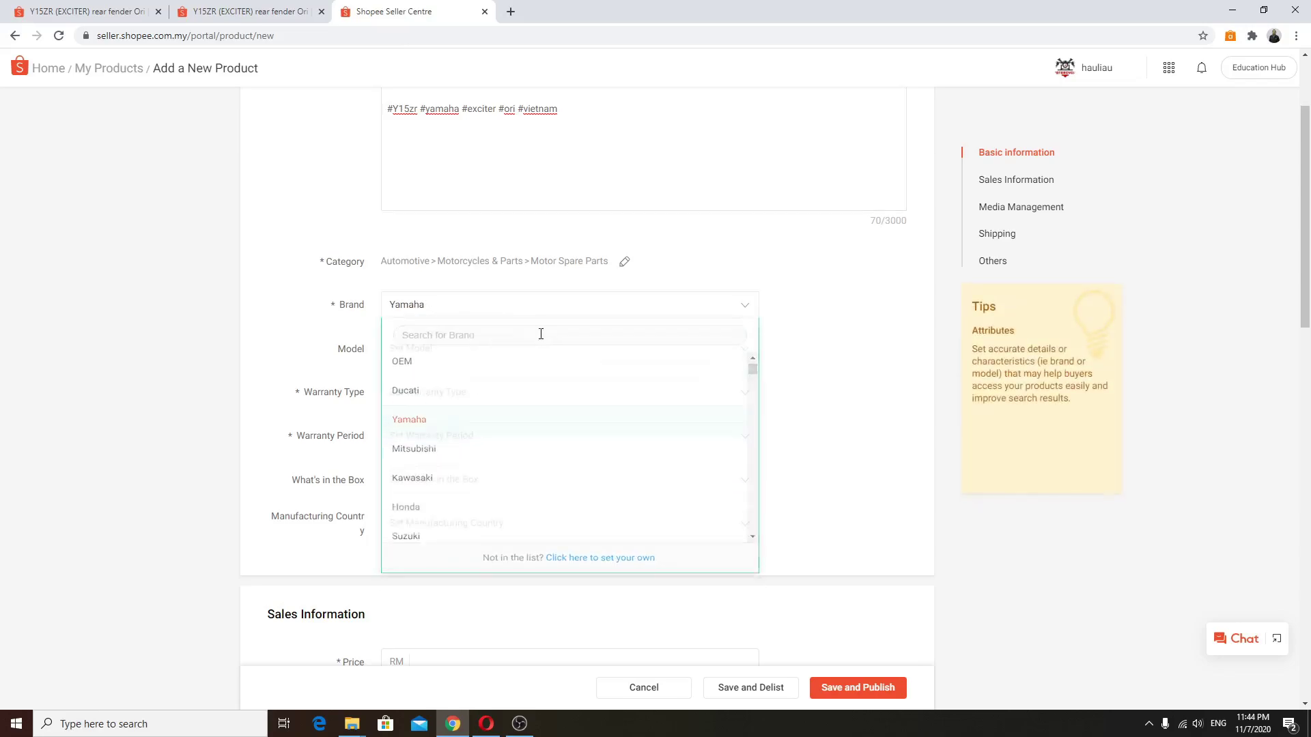
- Check the warranty details in the supplier's listing and set both the warranty type and the warranty period to No Warranty
click(256, 14)
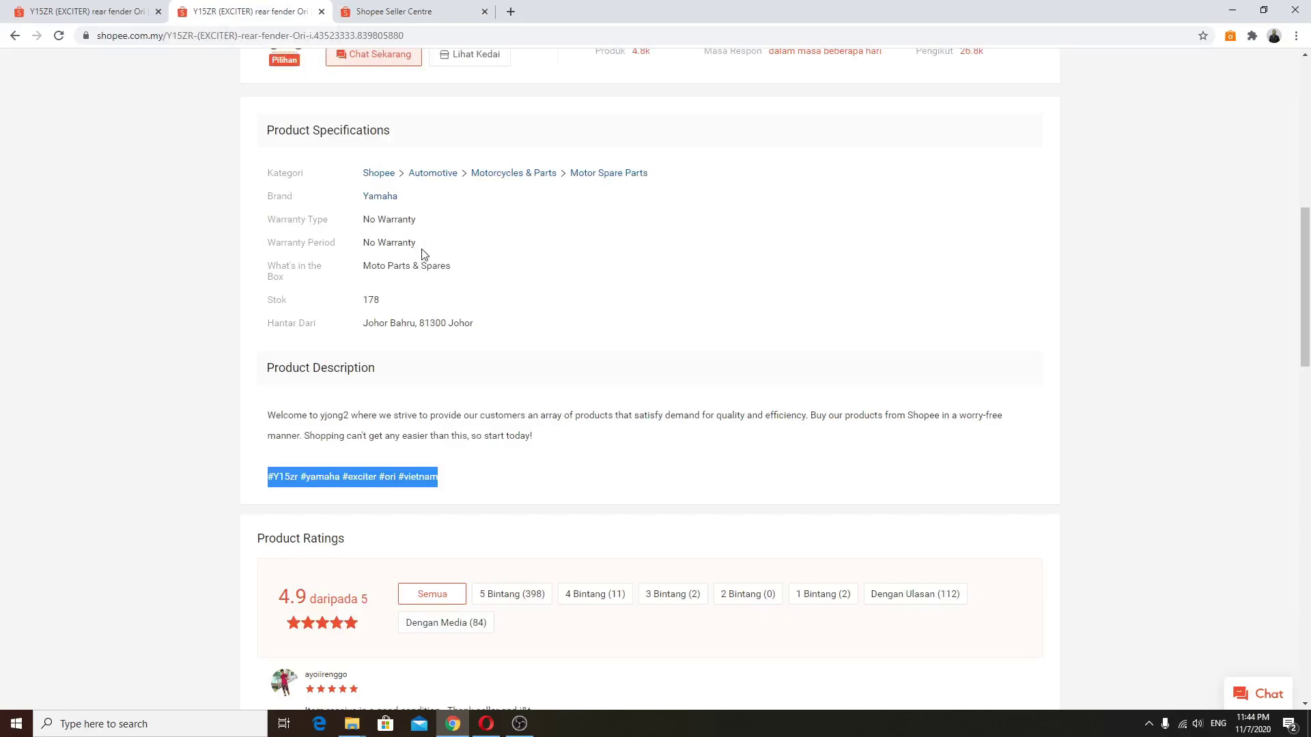
click(400, 23)
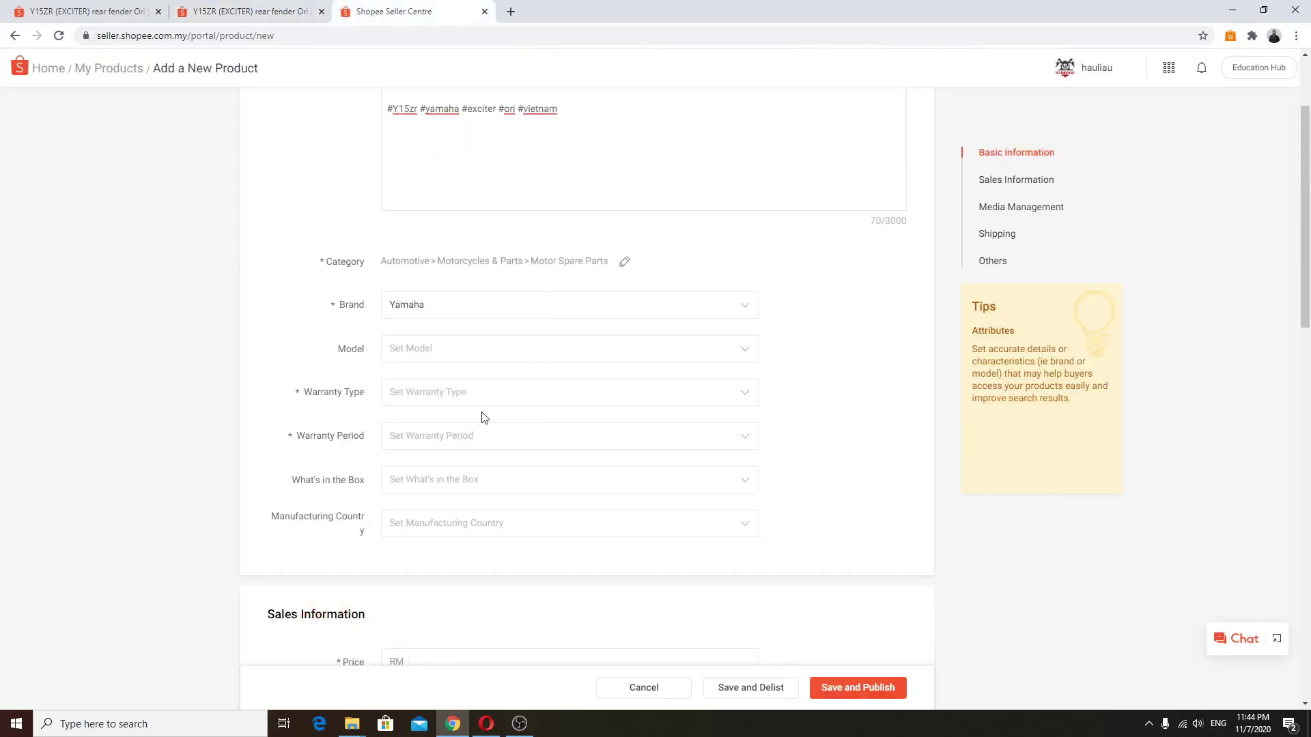
click(421, 395)
click(434, 456)
click(442, 440)
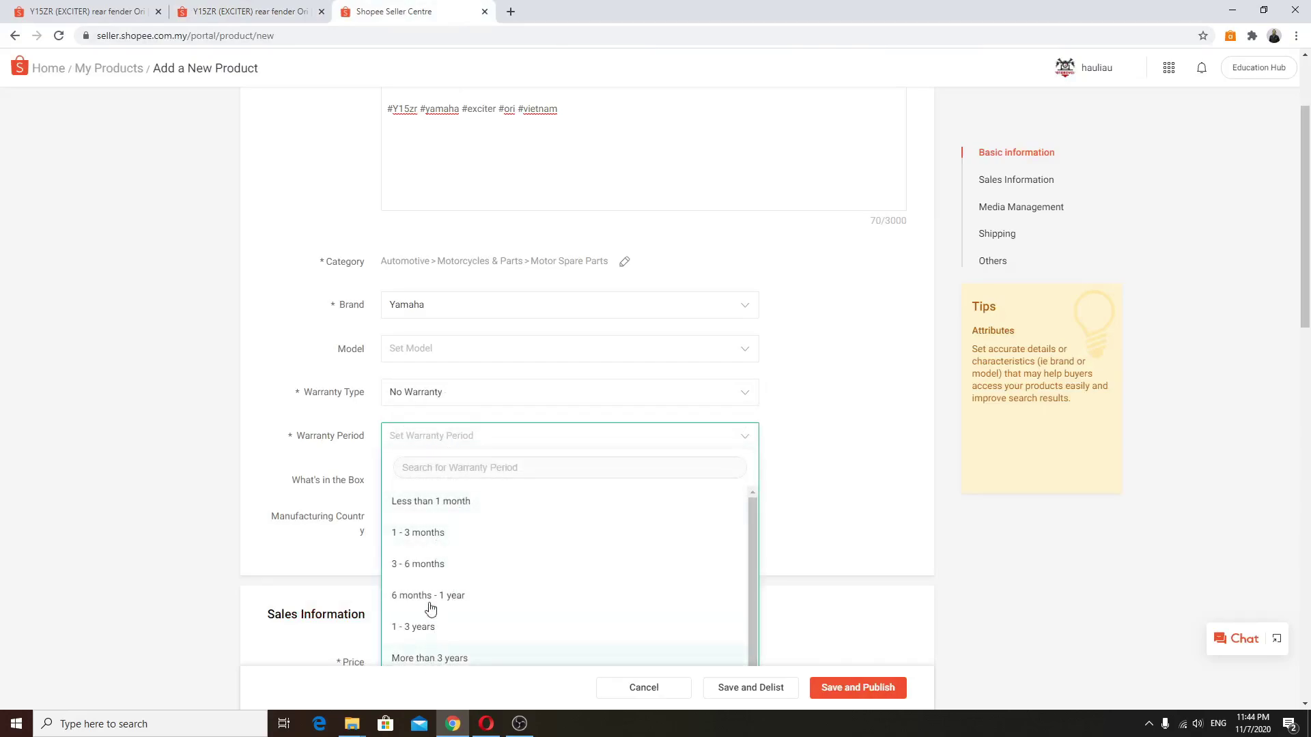
scroll(447, 652, down, 2)
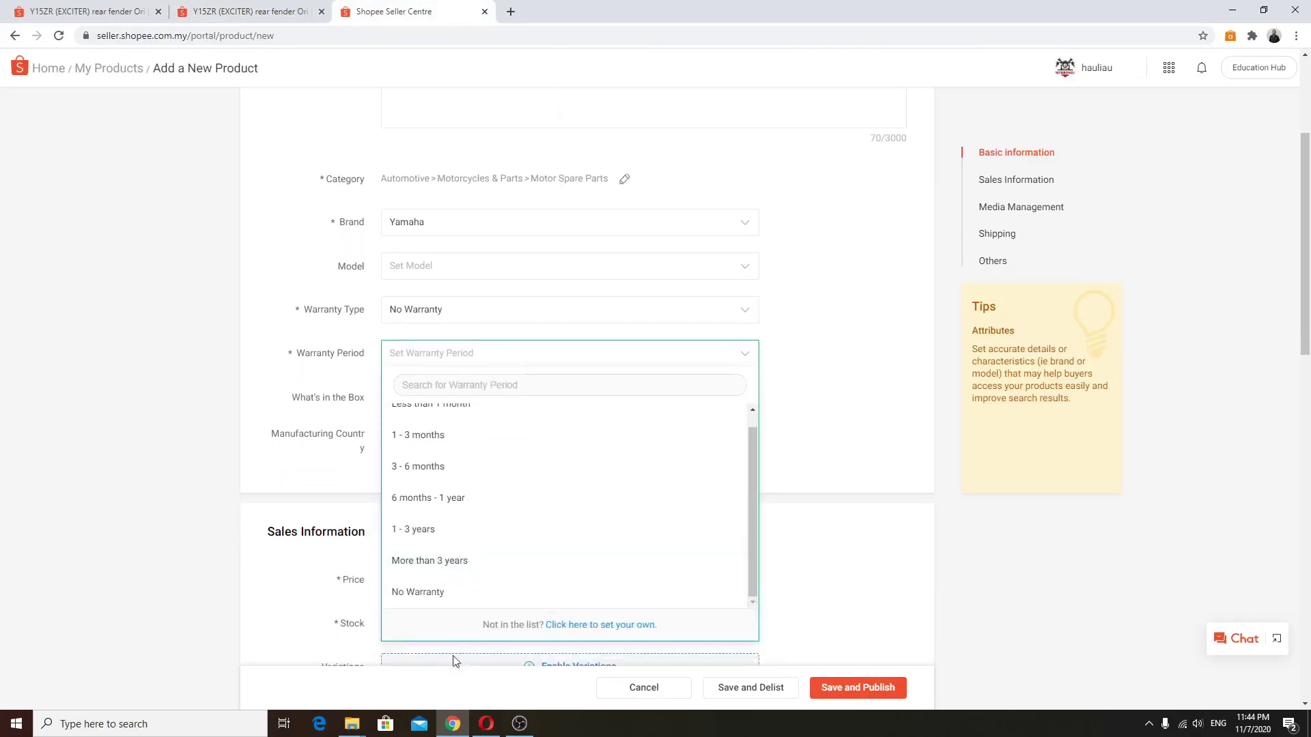
scroll(454, 663, down, 3)
click(432, 401)
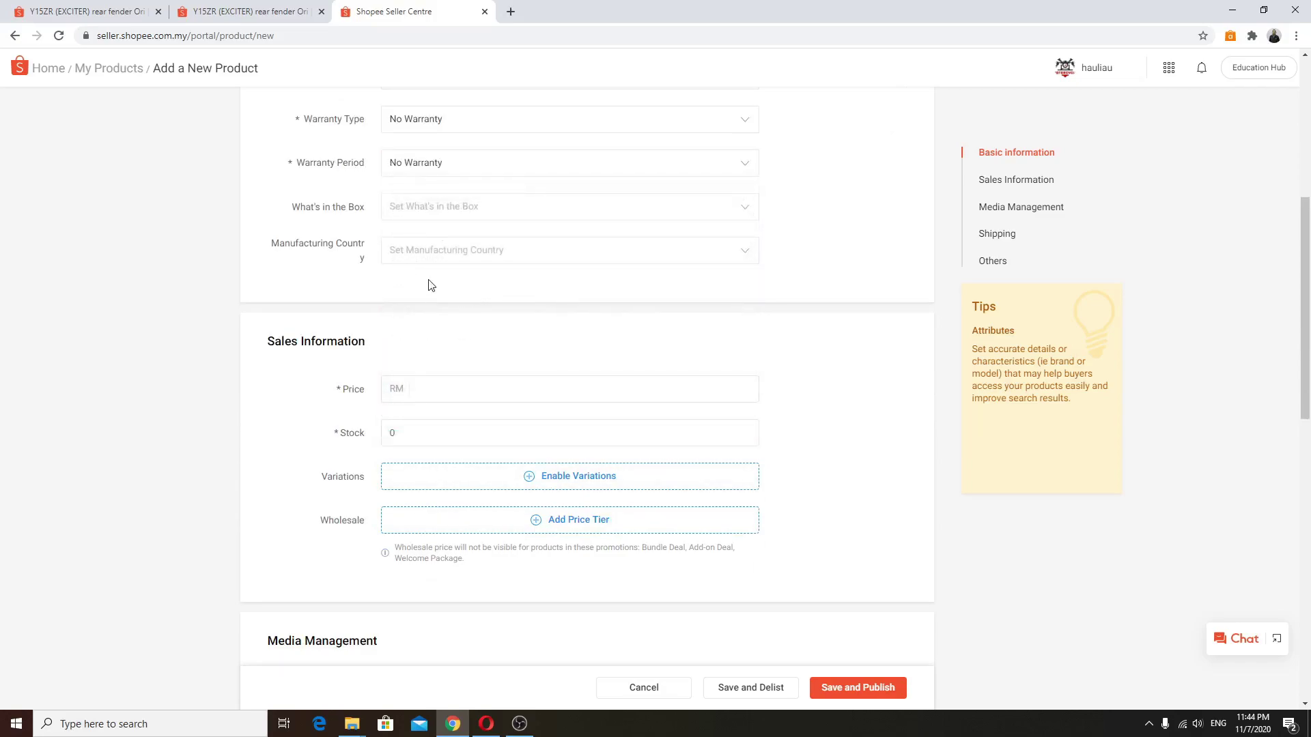
- Set What's in the Box to Moto Parts & Spares, and leave the manufacturing country unset after checking the supplier's specifications
click(428, 209)
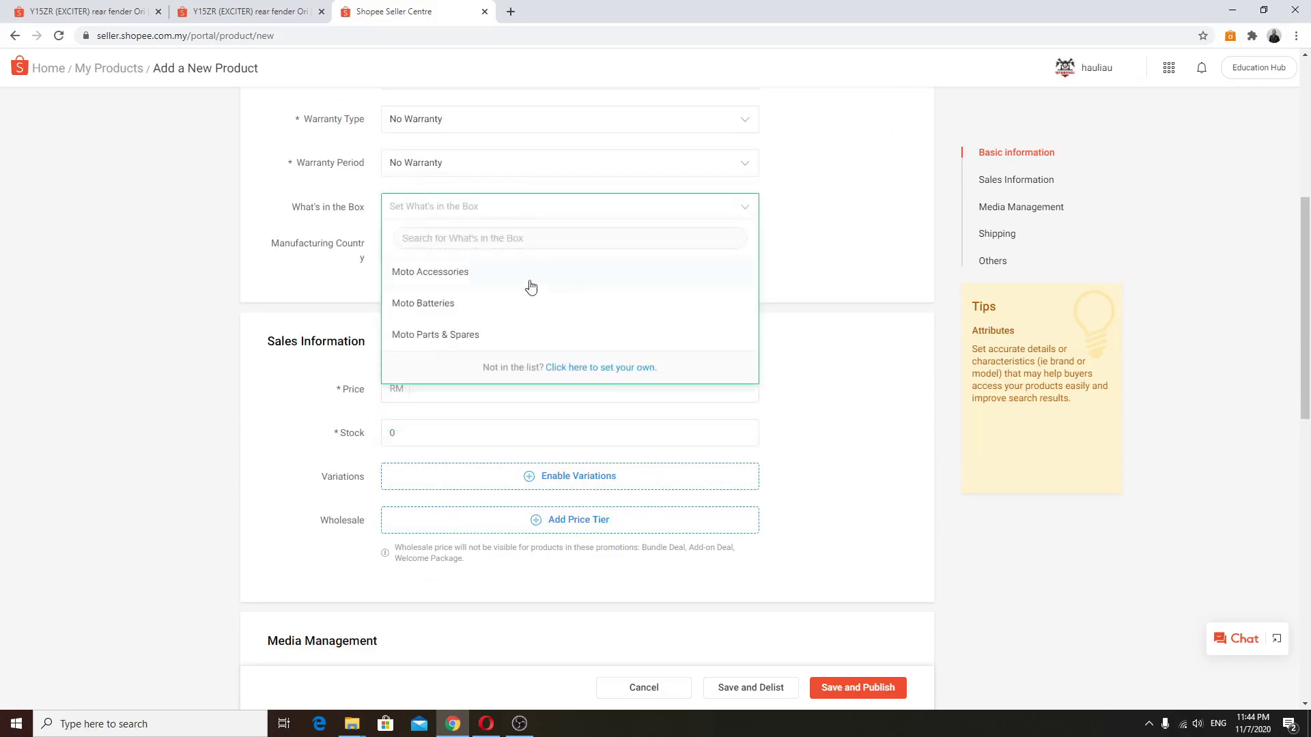
click(456, 336)
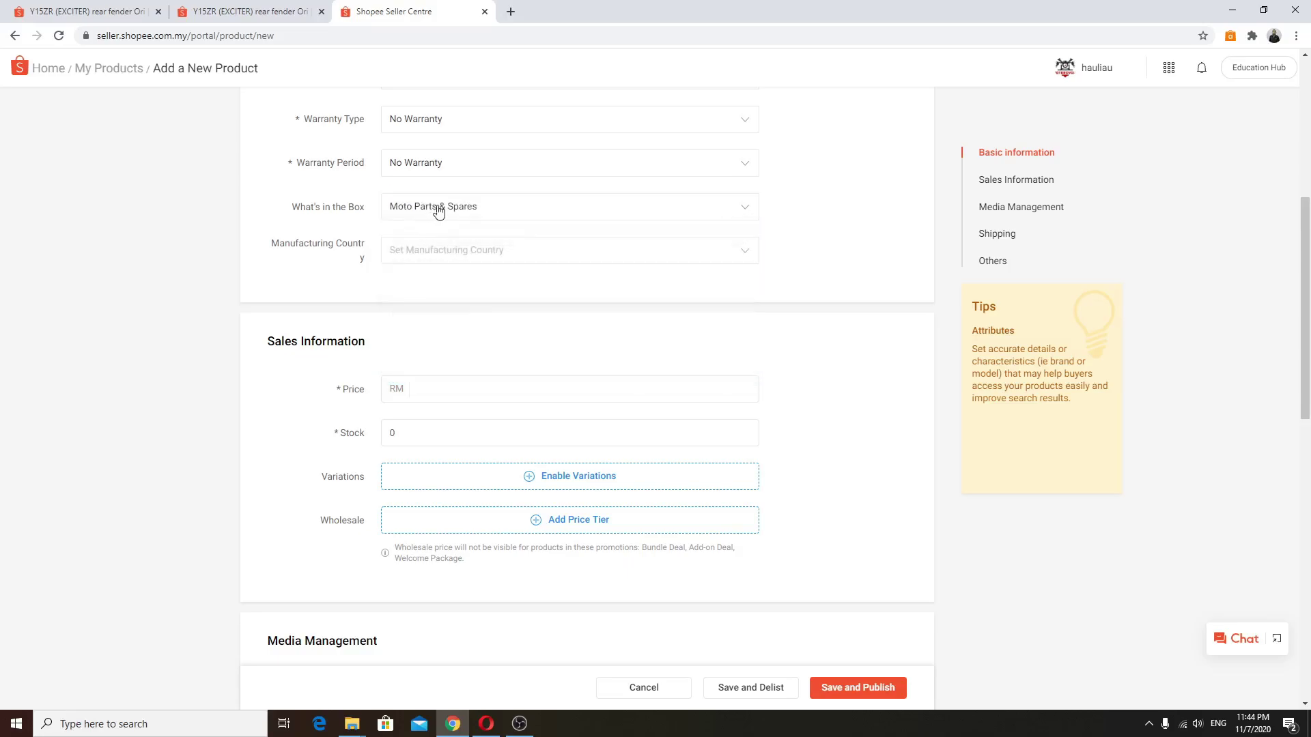
click(296, 15)
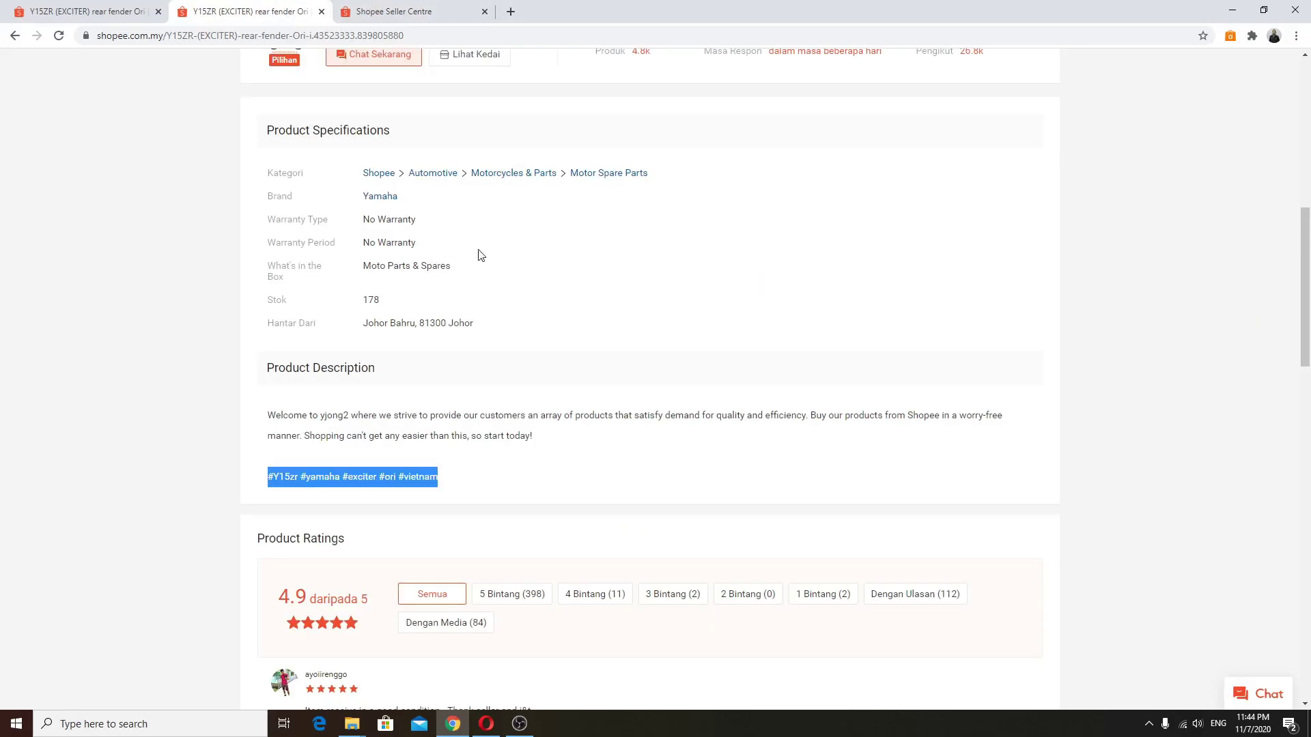
click(401, 15)
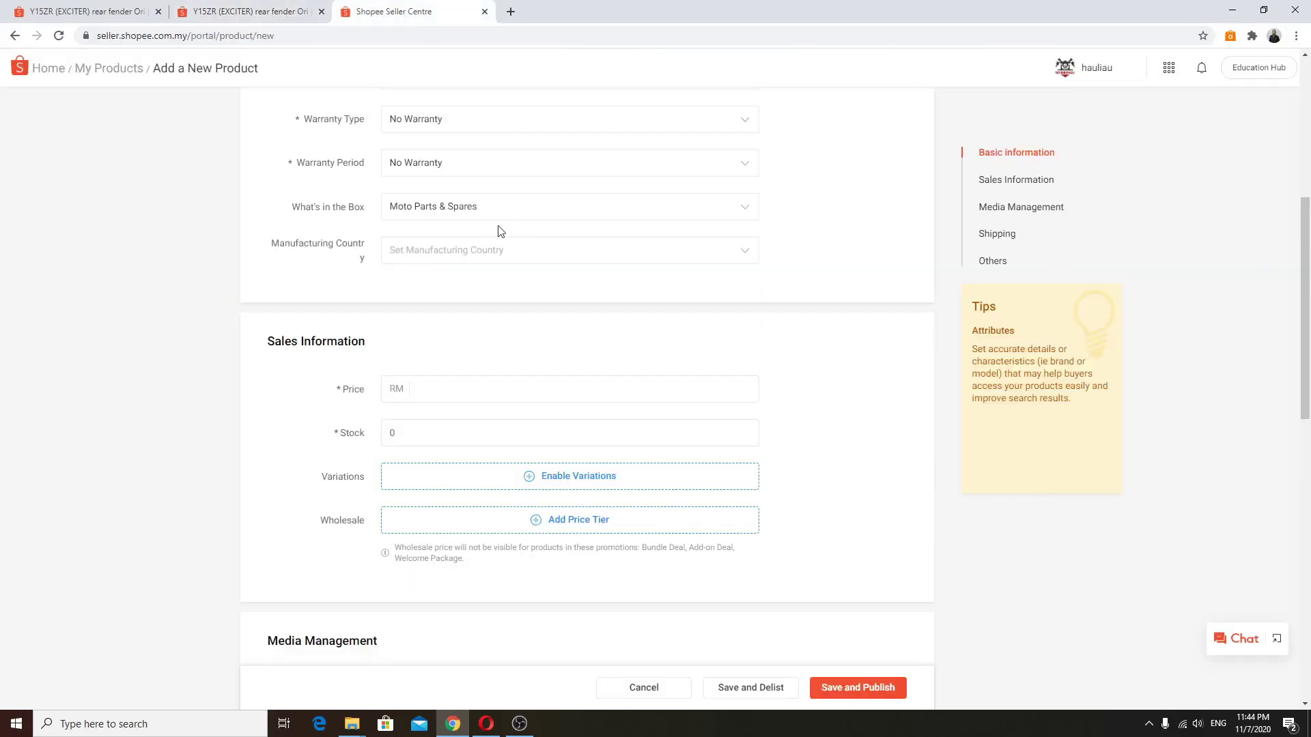
click(474, 254)
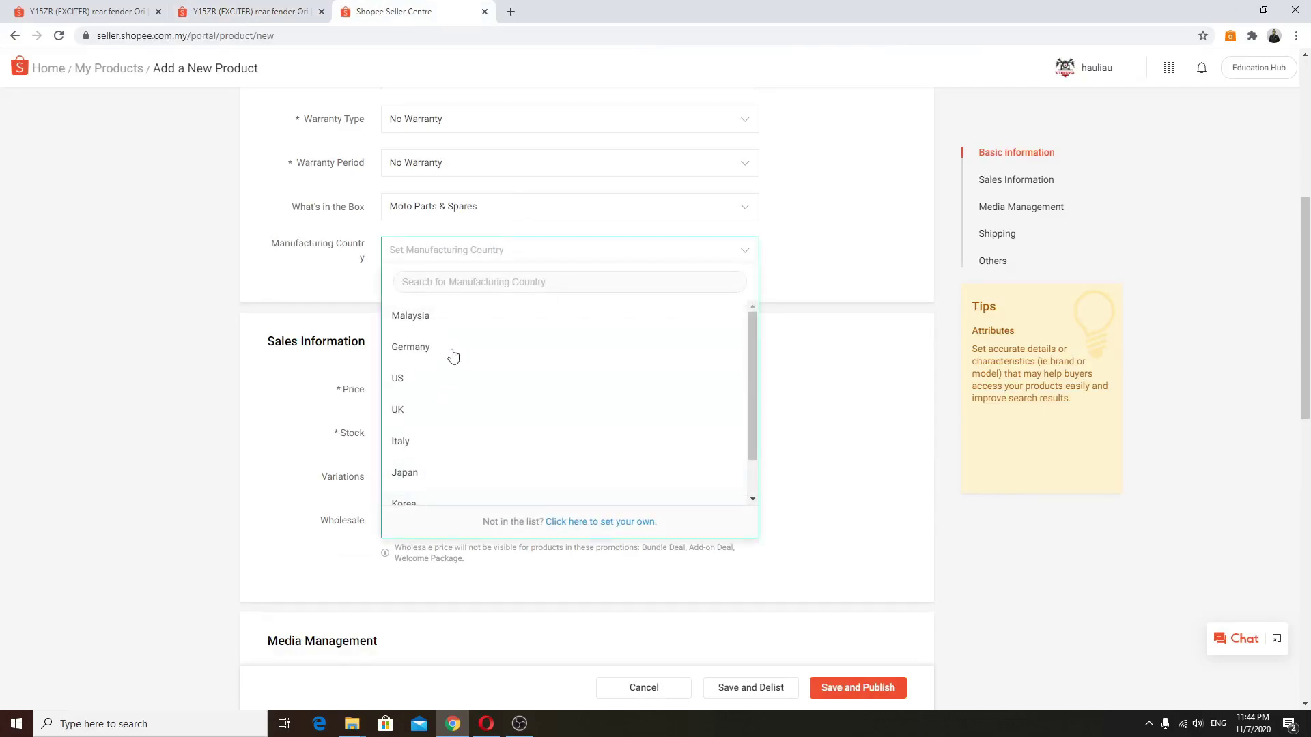
click(836, 270)
- Examine the original price, discounted price and discount shown on the supplier's rear fender listing before pricing the new product
scroll(421, 372, down, 1)
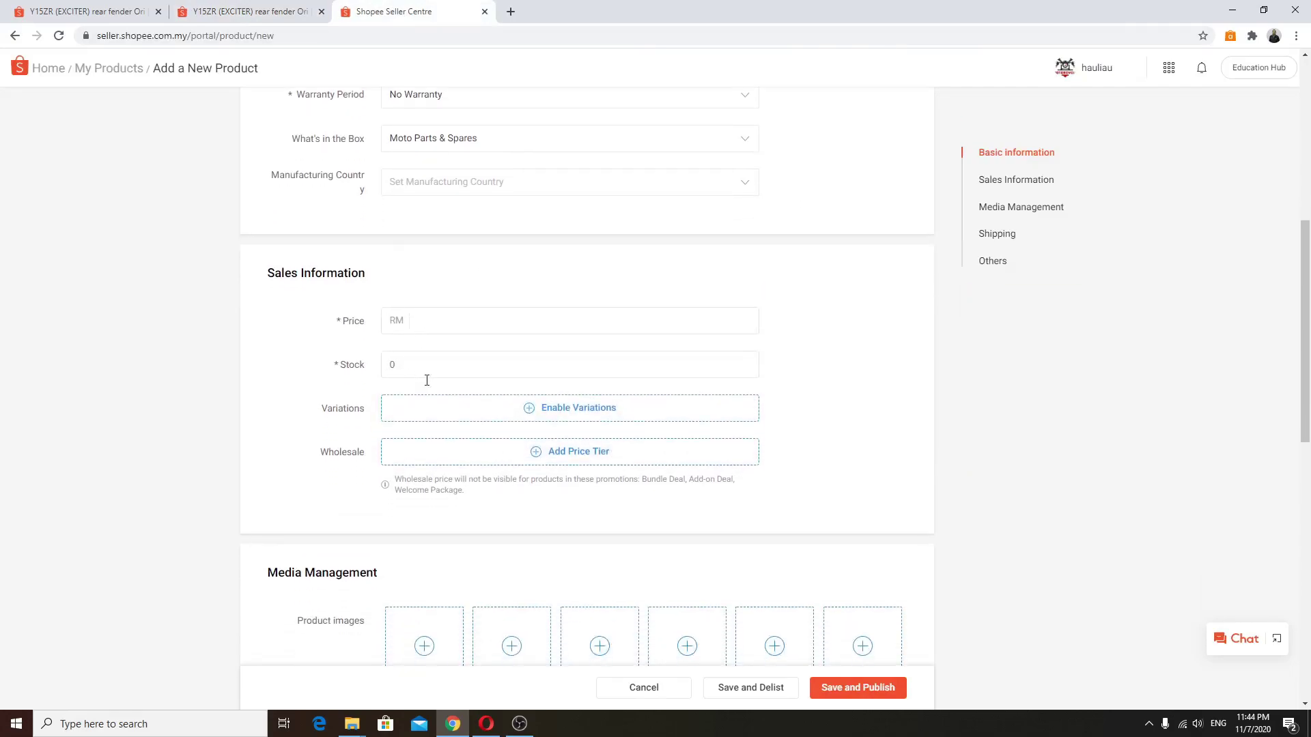
click(432, 319)
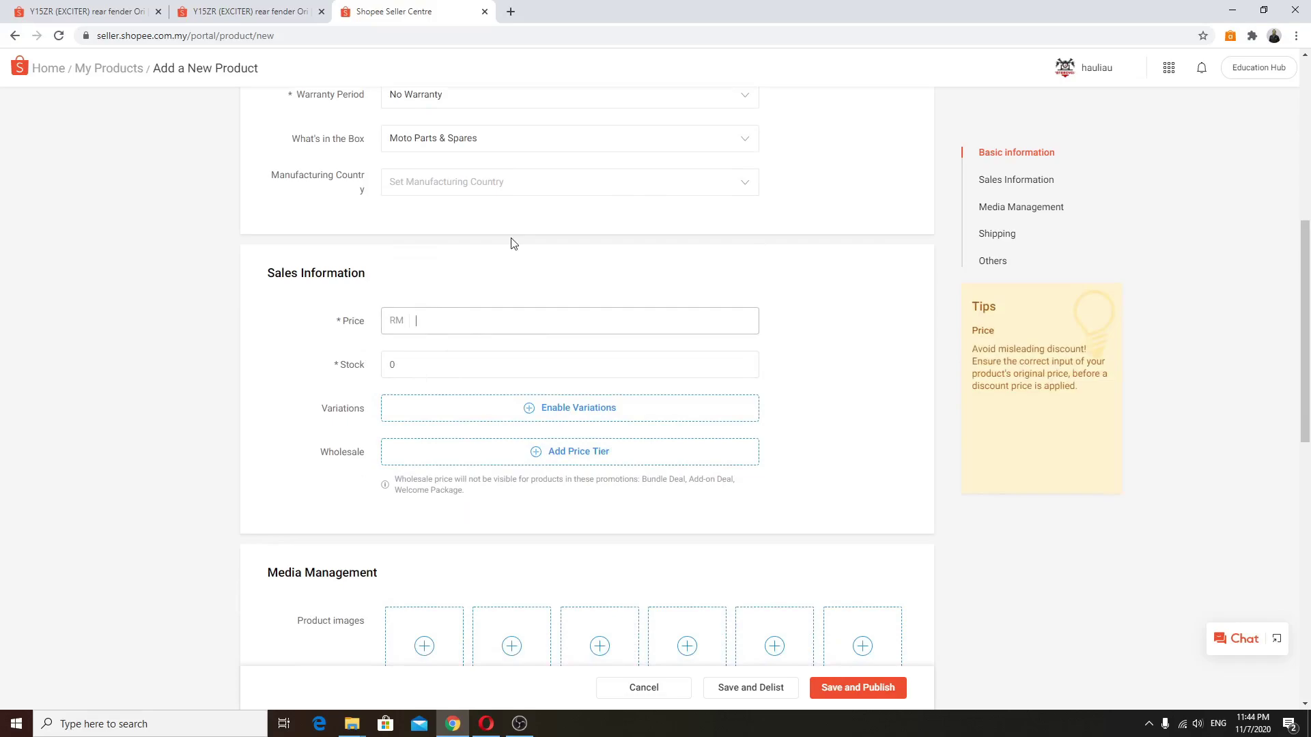
click(250, 12)
scroll(628, 437, up, 8)
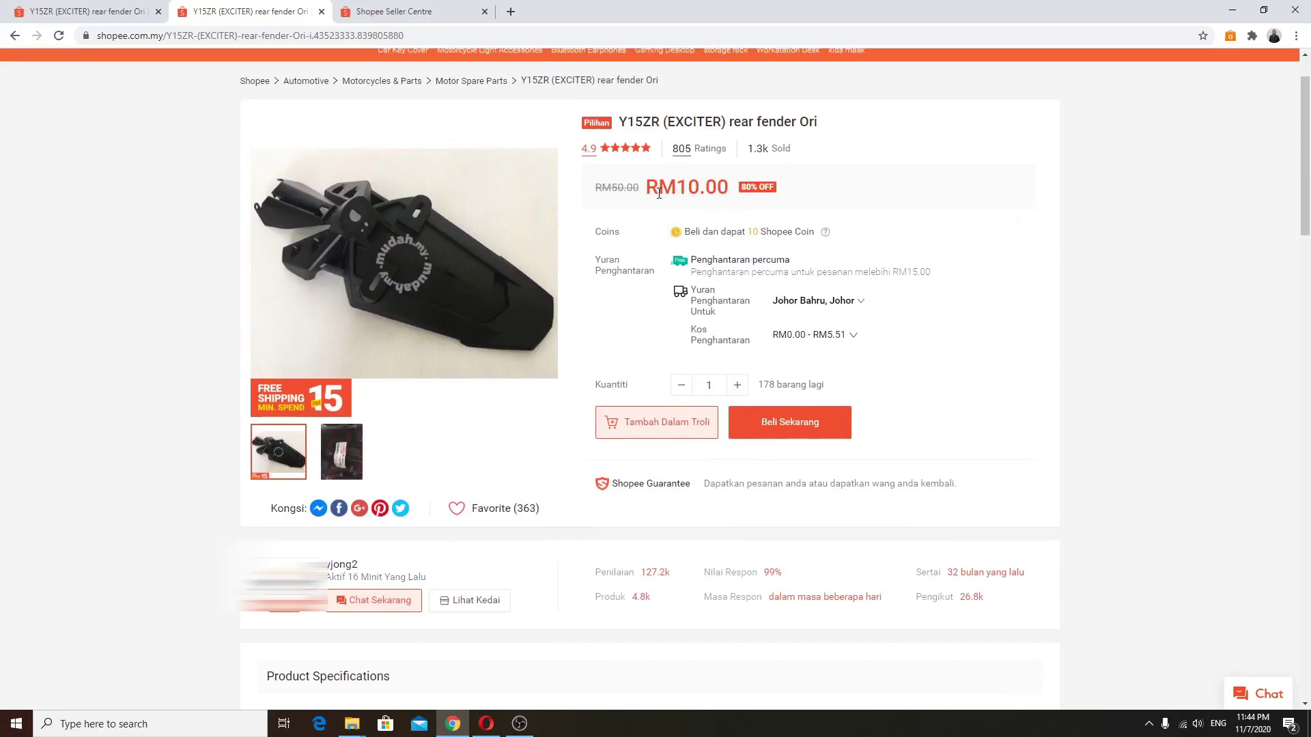
double_click(647, 187)
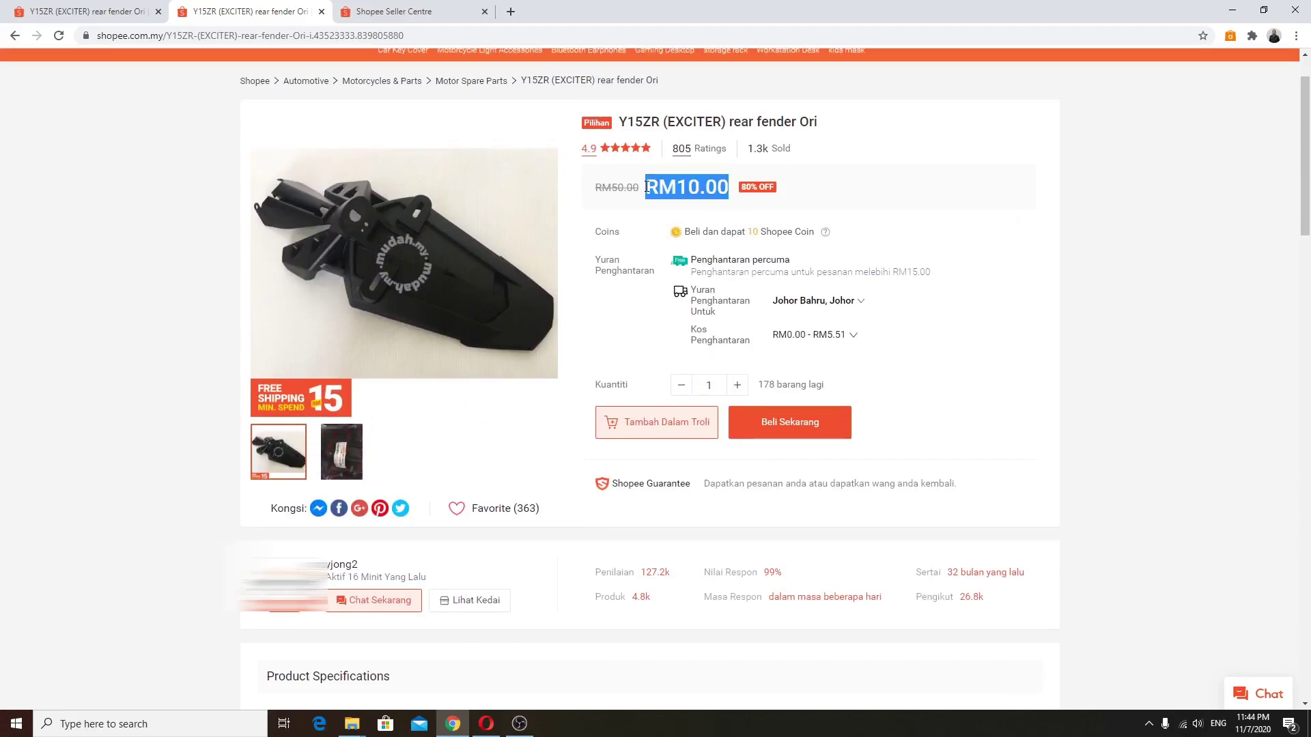
click(616, 203)
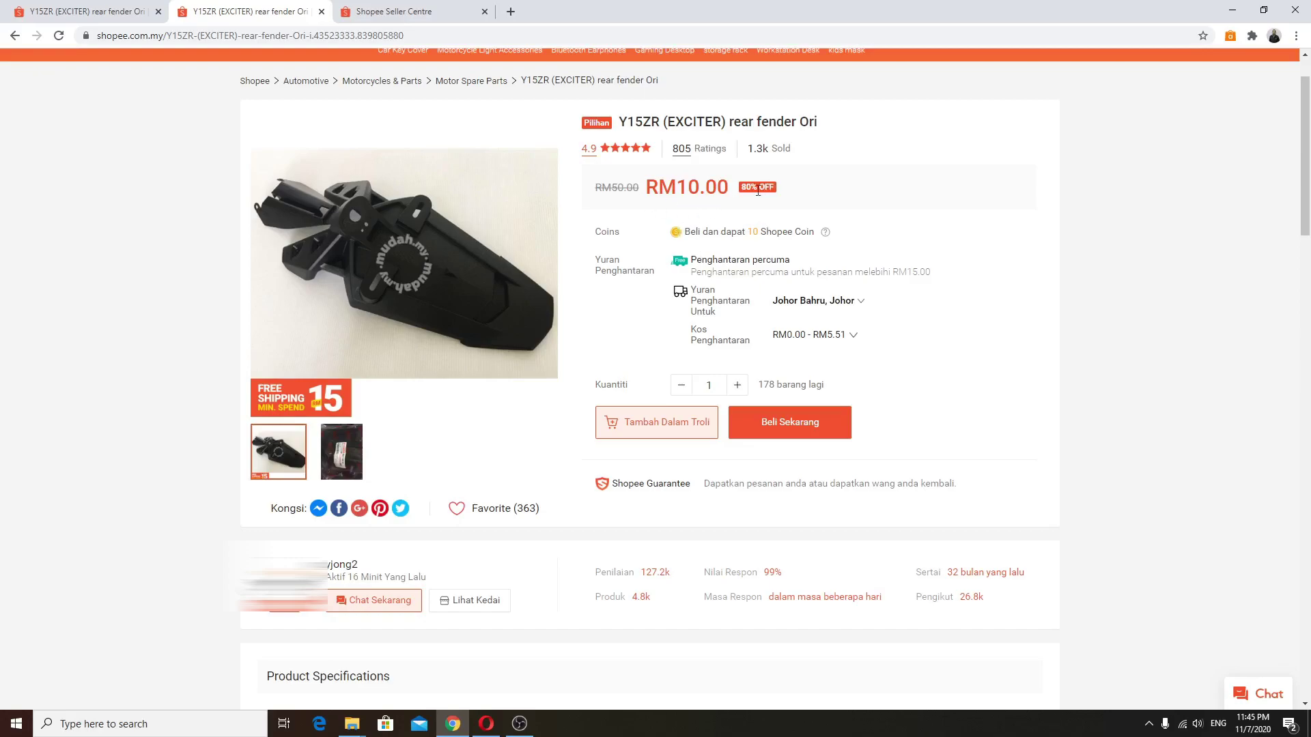
drag(671, 192, 725, 190)
click(863, 205)
drag(604, 192, 654, 191)
click(615, 216)
drag(593, 193, 605, 188)
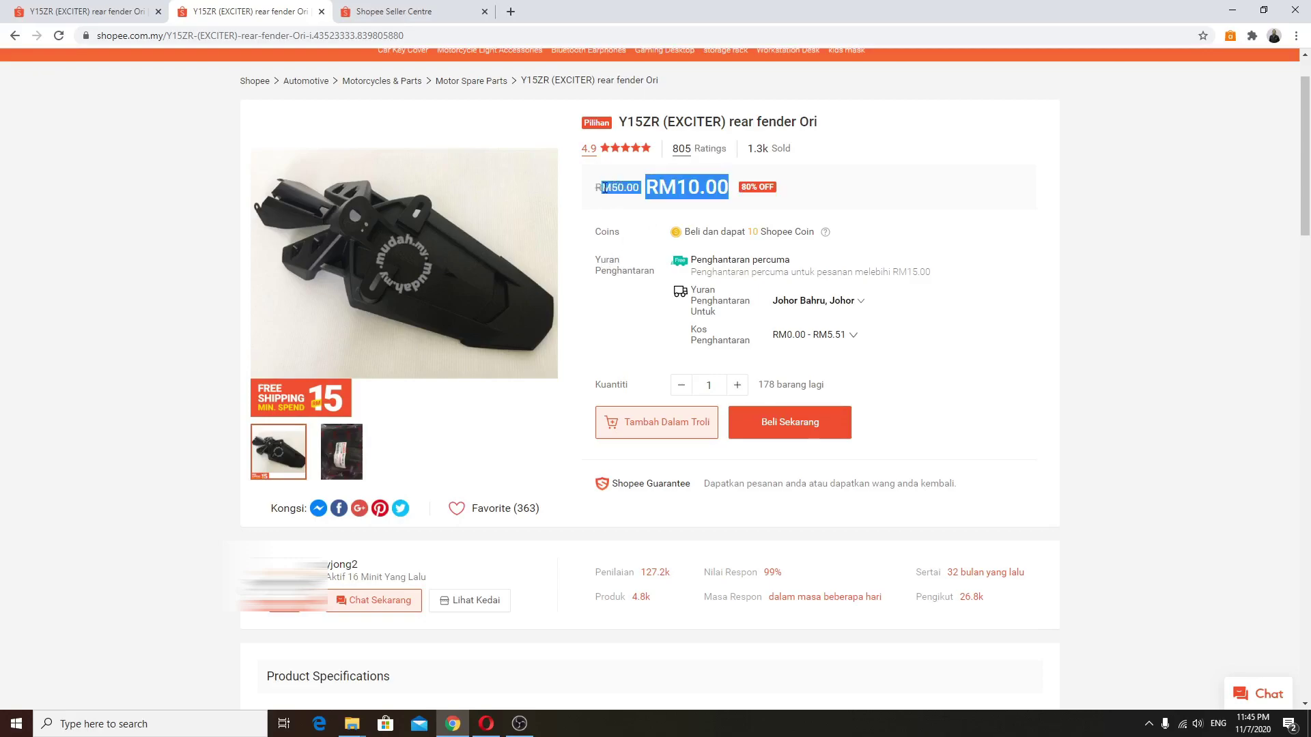
click(609, 192)
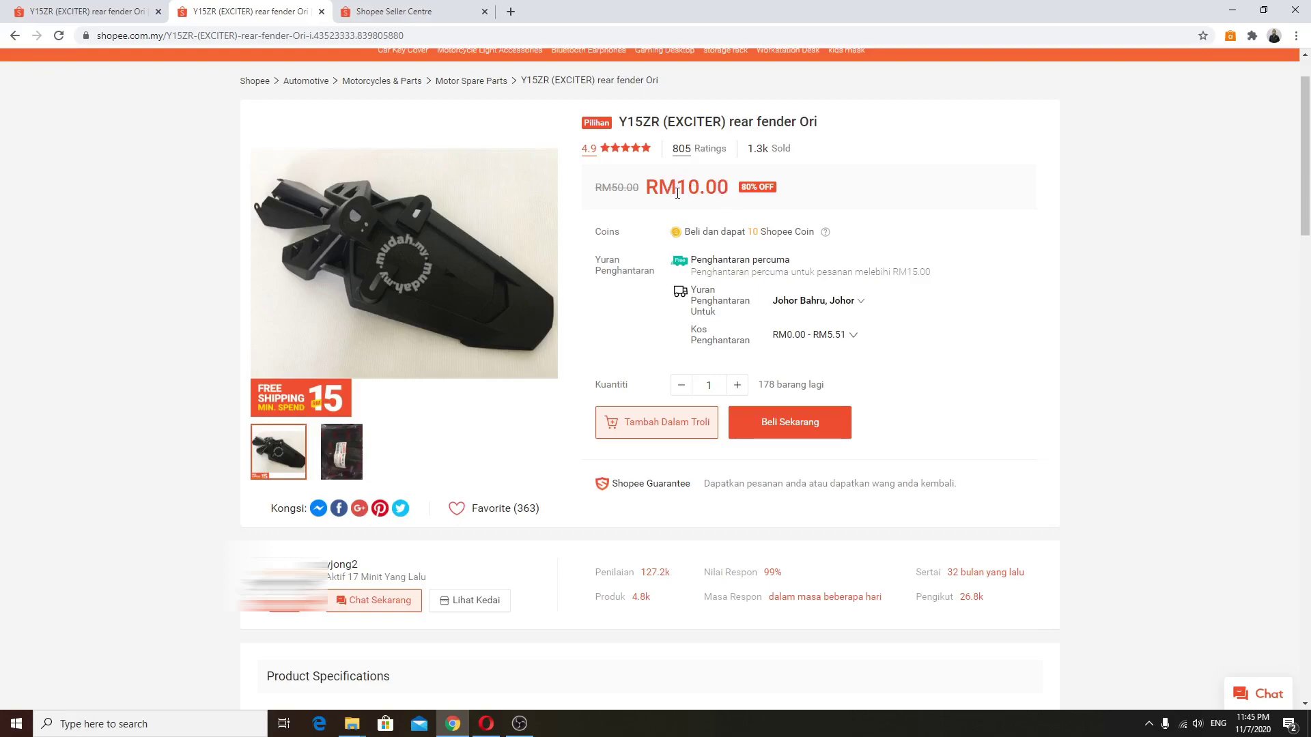
- Recheck the supplier's discounted price and set the new product's price to RM 53
drag(651, 188, 729, 189)
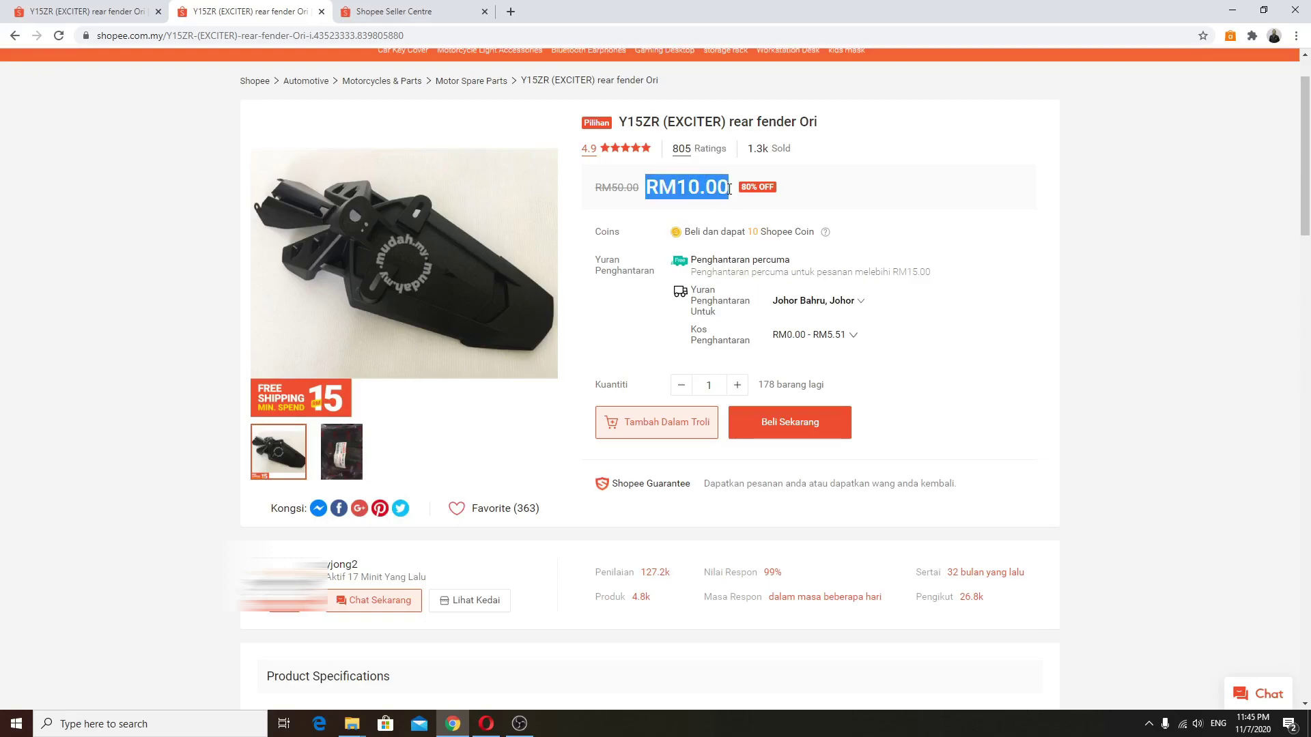
click(977, 207)
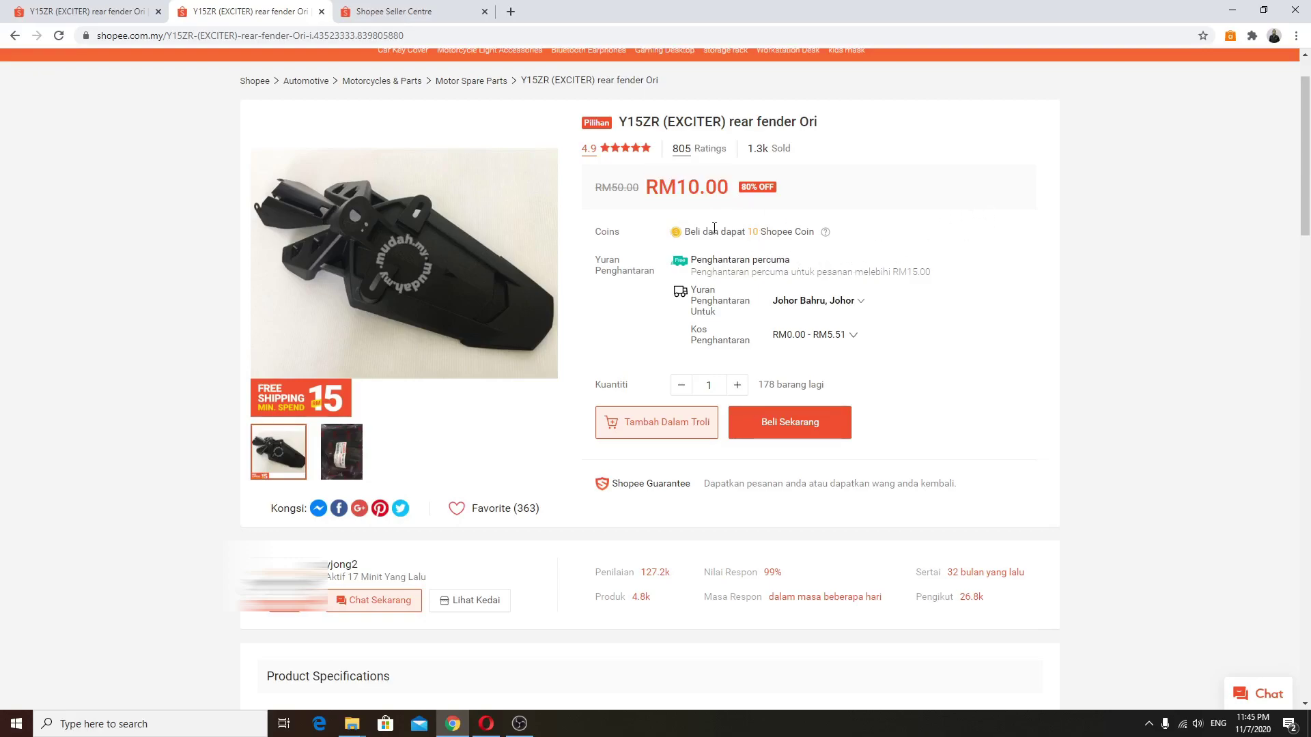
drag(678, 209, 813, 199)
click(838, 198)
click(439, 12)
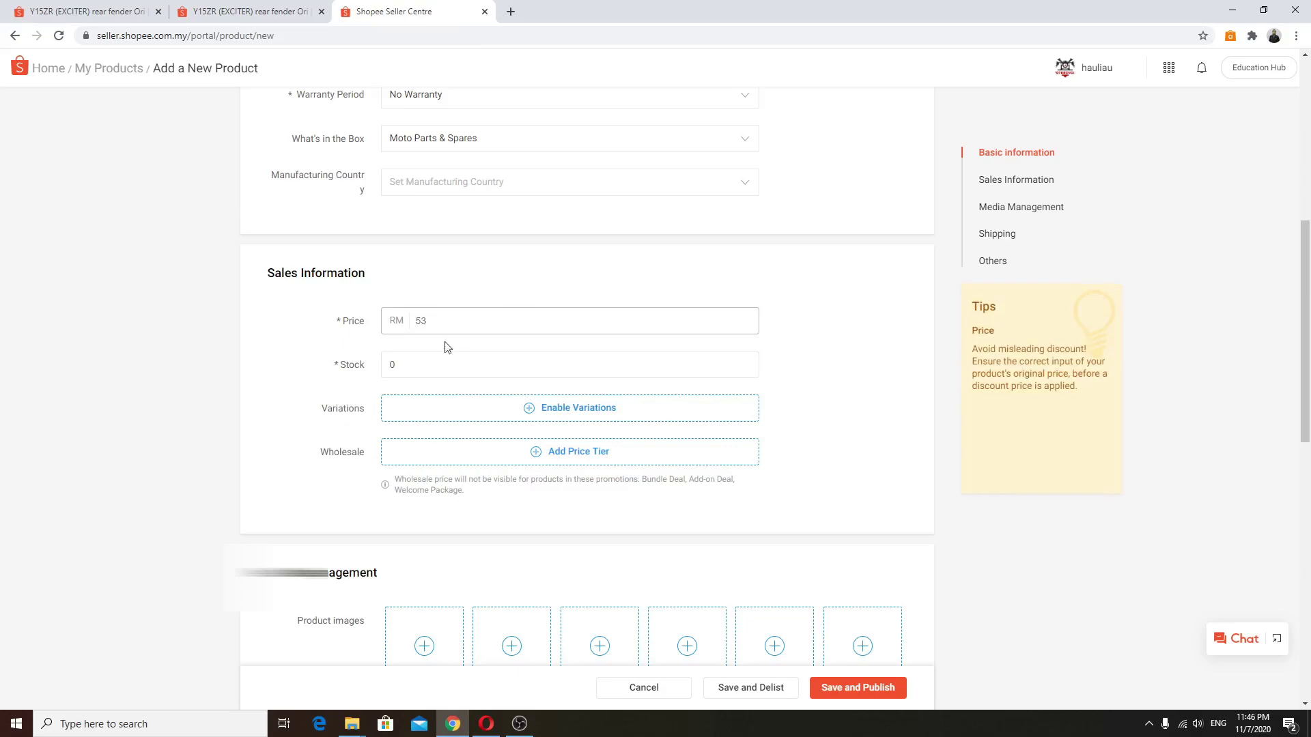
- Check the stock count in the supplier's product specifications and set the new product's stock to 95
click(413, 366)
click(252, 12)
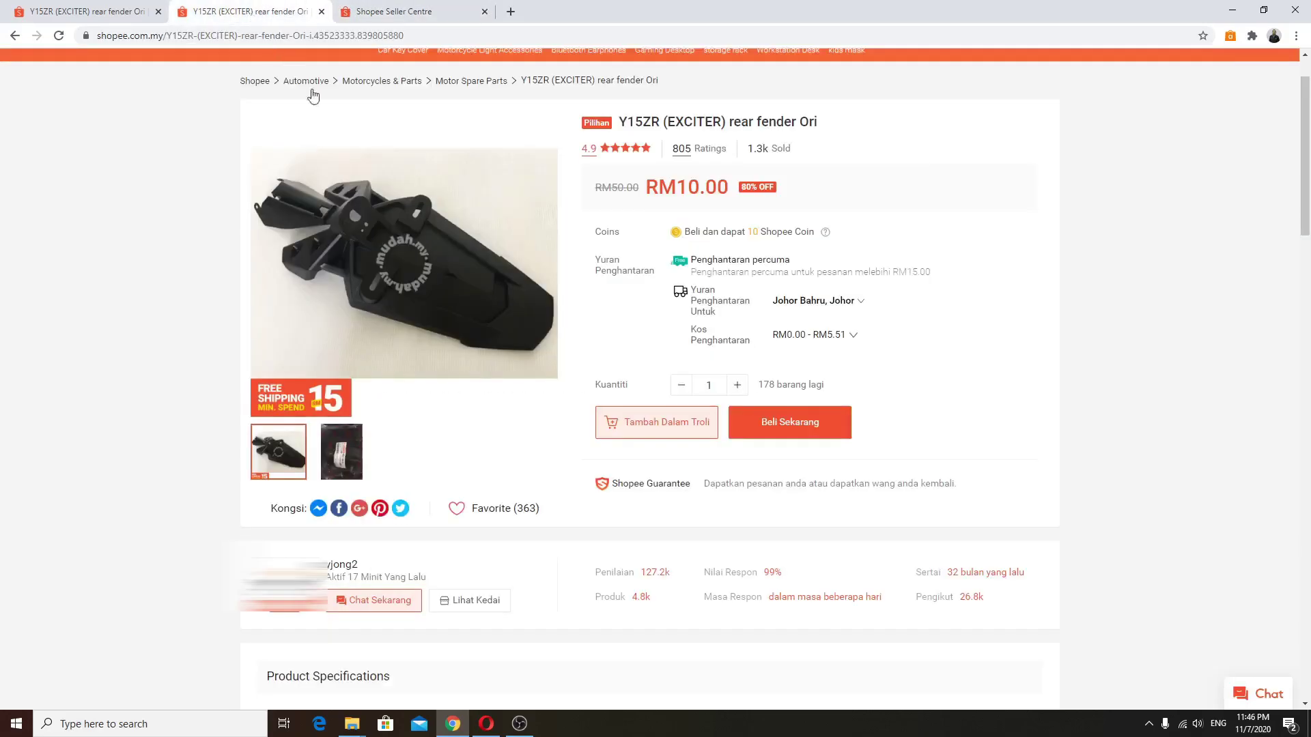
scroll(560, 505, down, 5)
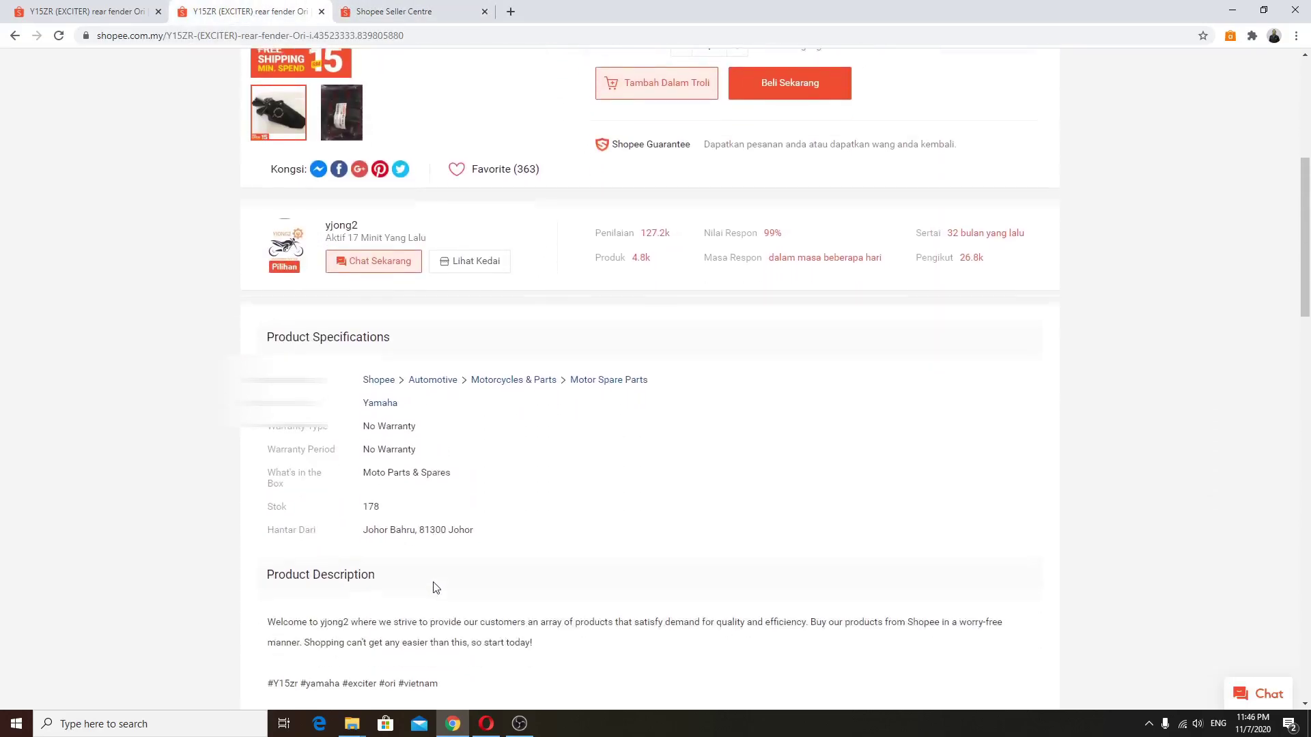
double_click(370, 504)
click(621, 509)
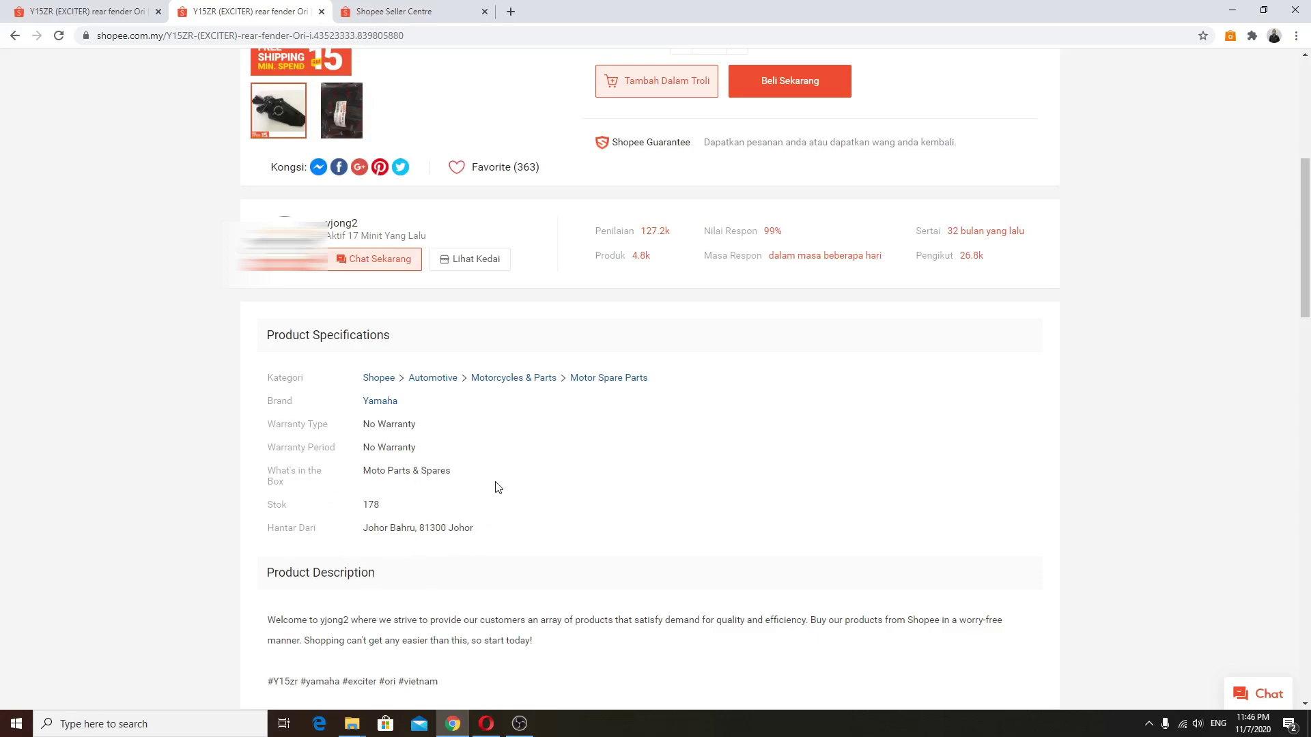
double_click(371, 505)
click(424, 13)
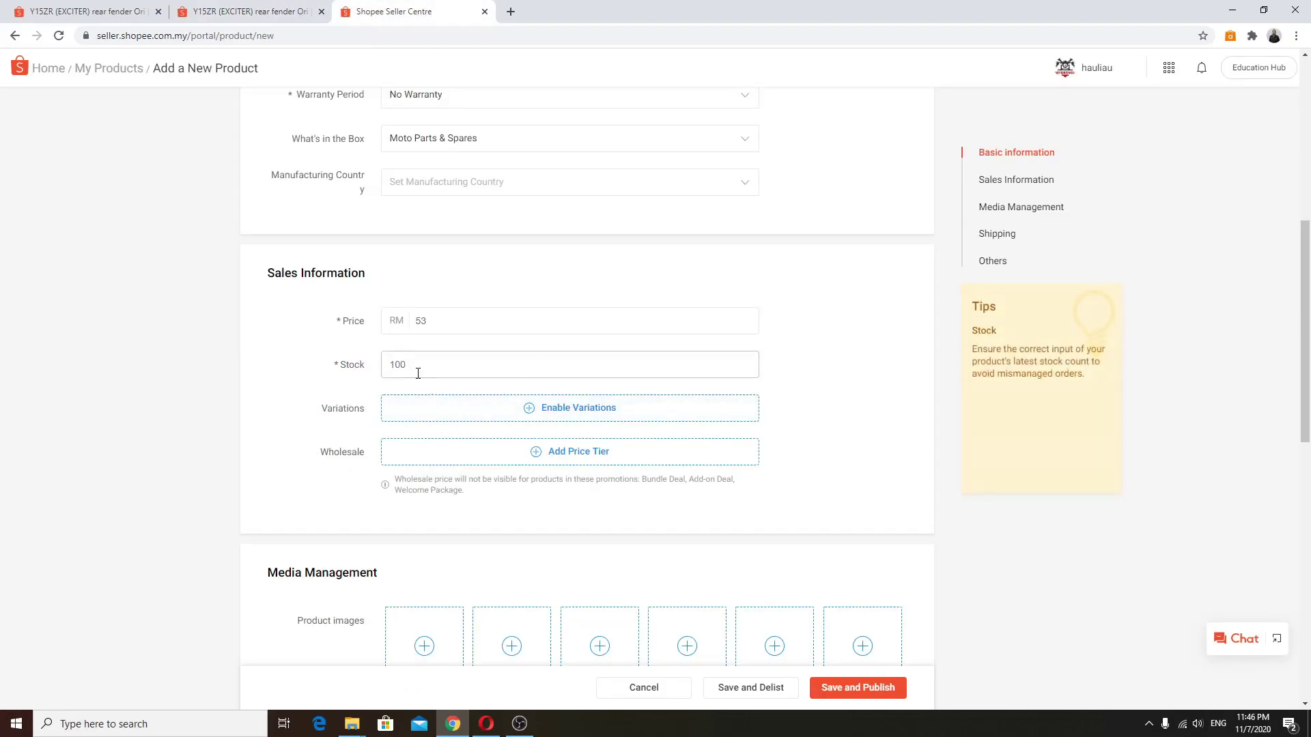
drag(464, 365, 365, 367)
text(95)
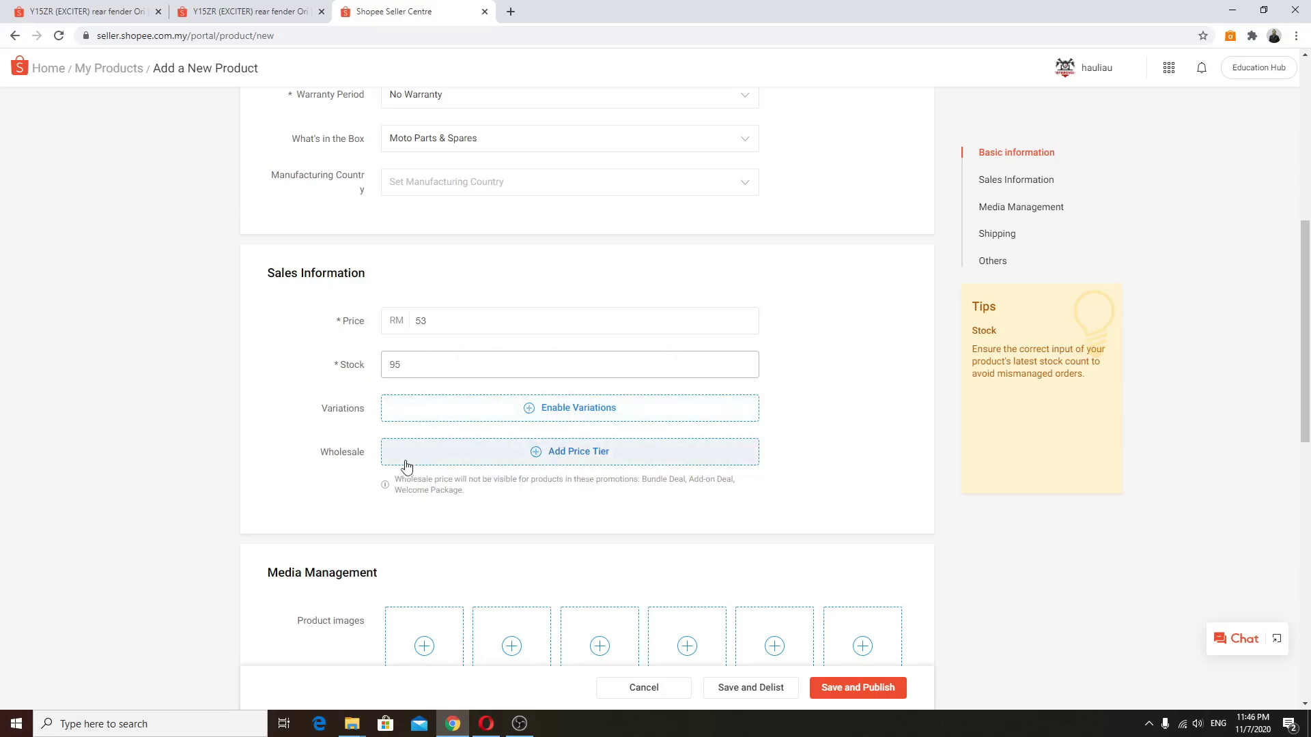
- Recheck the supplier's stock count, and upload the black fender photo from the Desktop's fender folder as the new product's cover photo
click(280, 12)
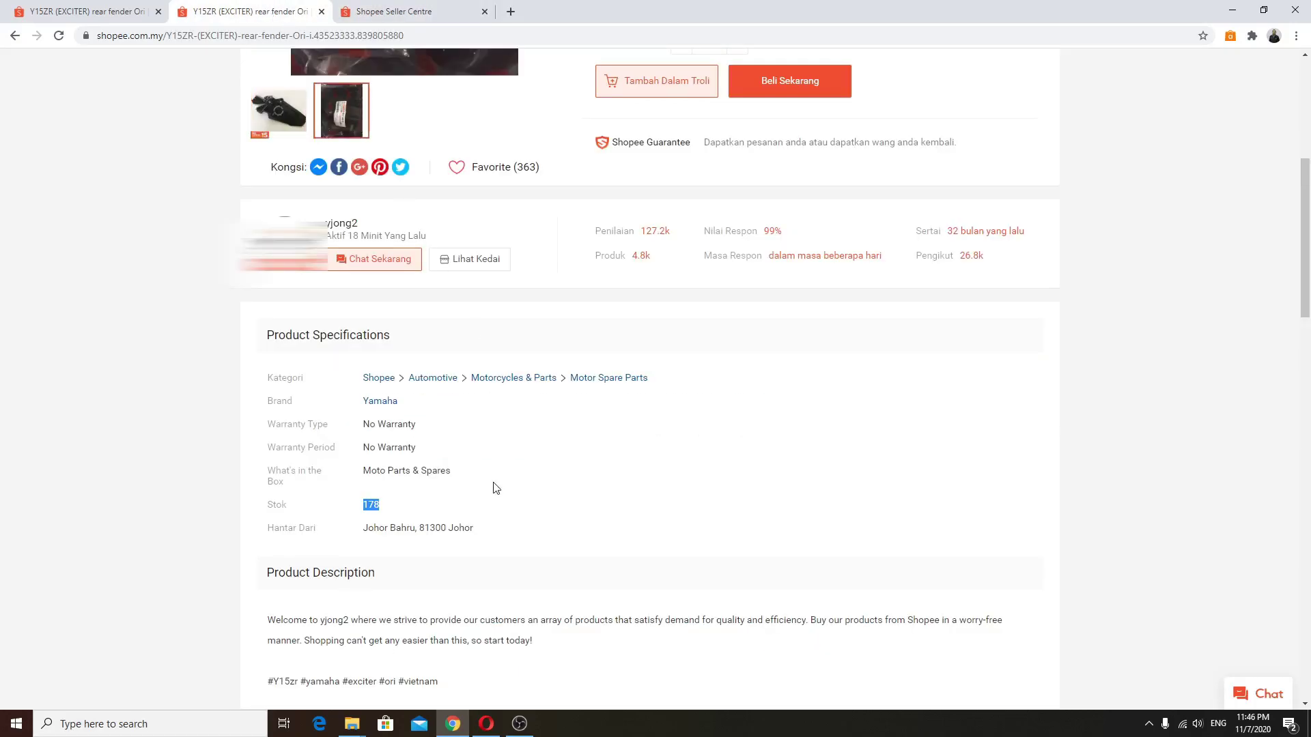
click(410, 11)
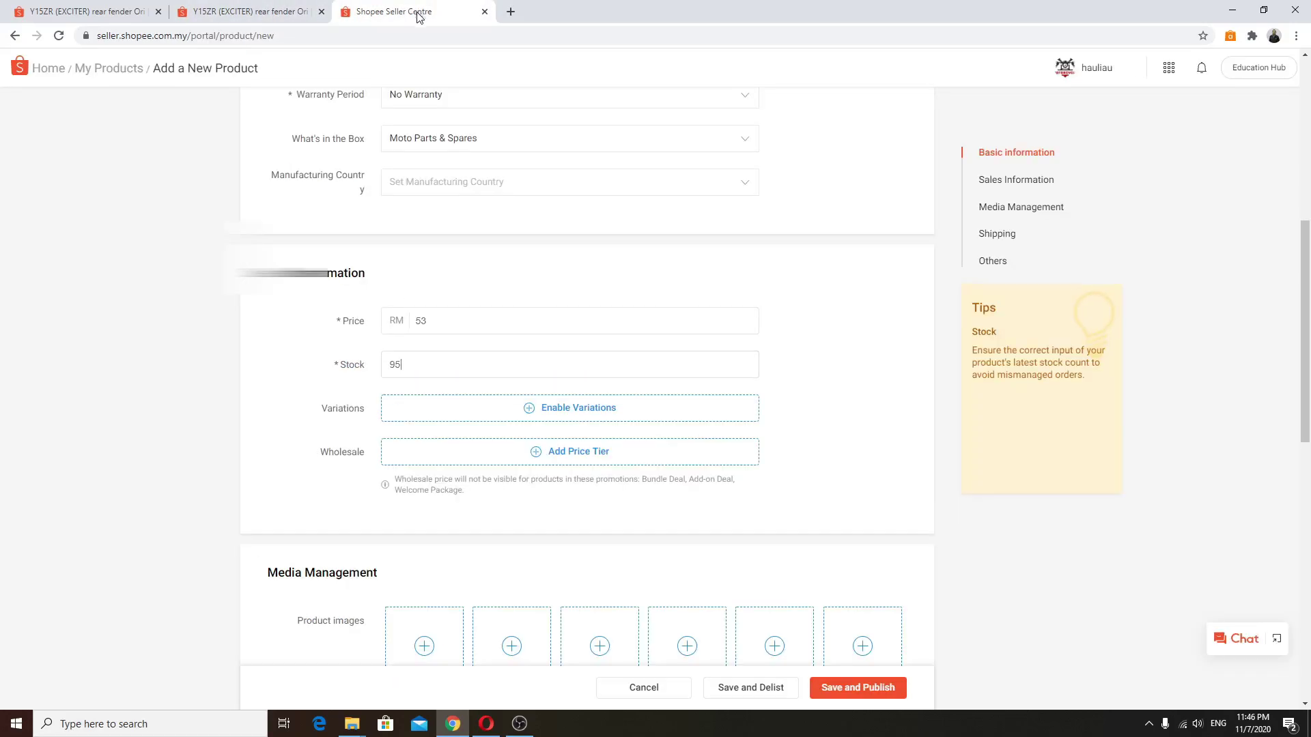
scroll(531, 428, down, 3)
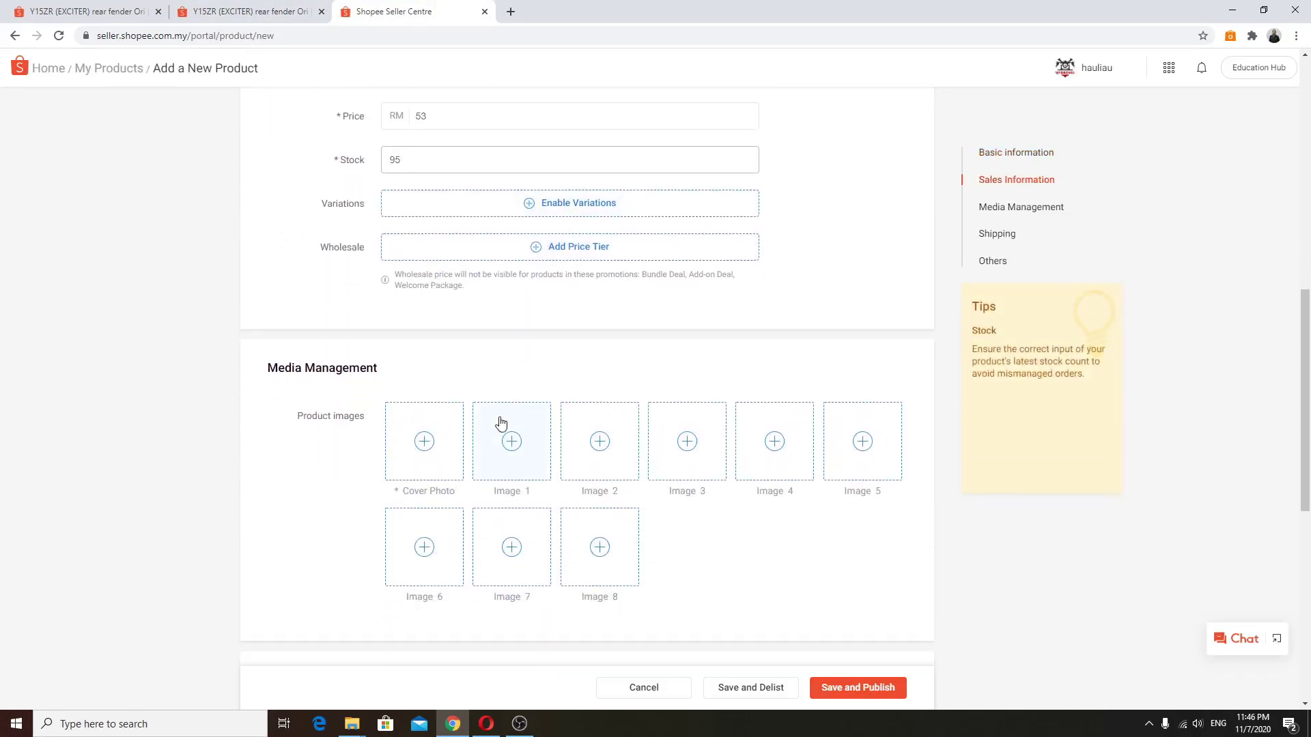
scroll(447, 481, down, 1)
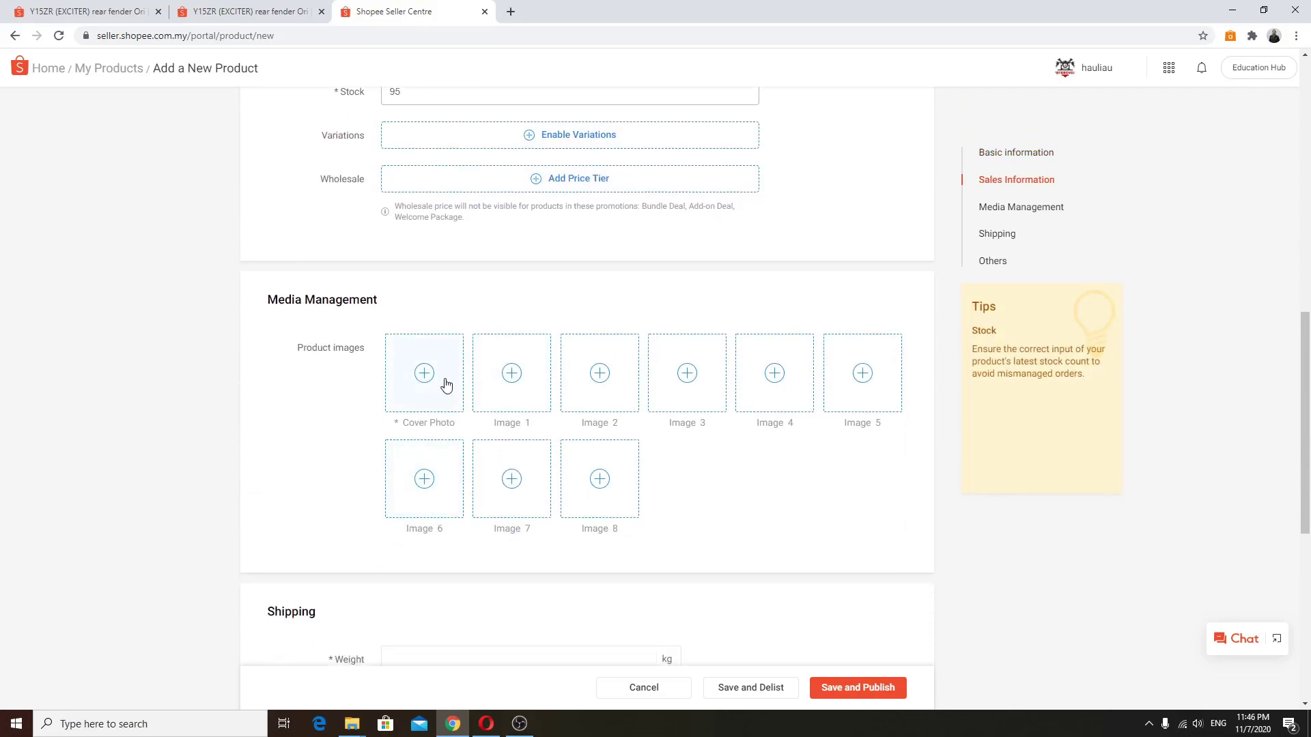
click(425, 372)
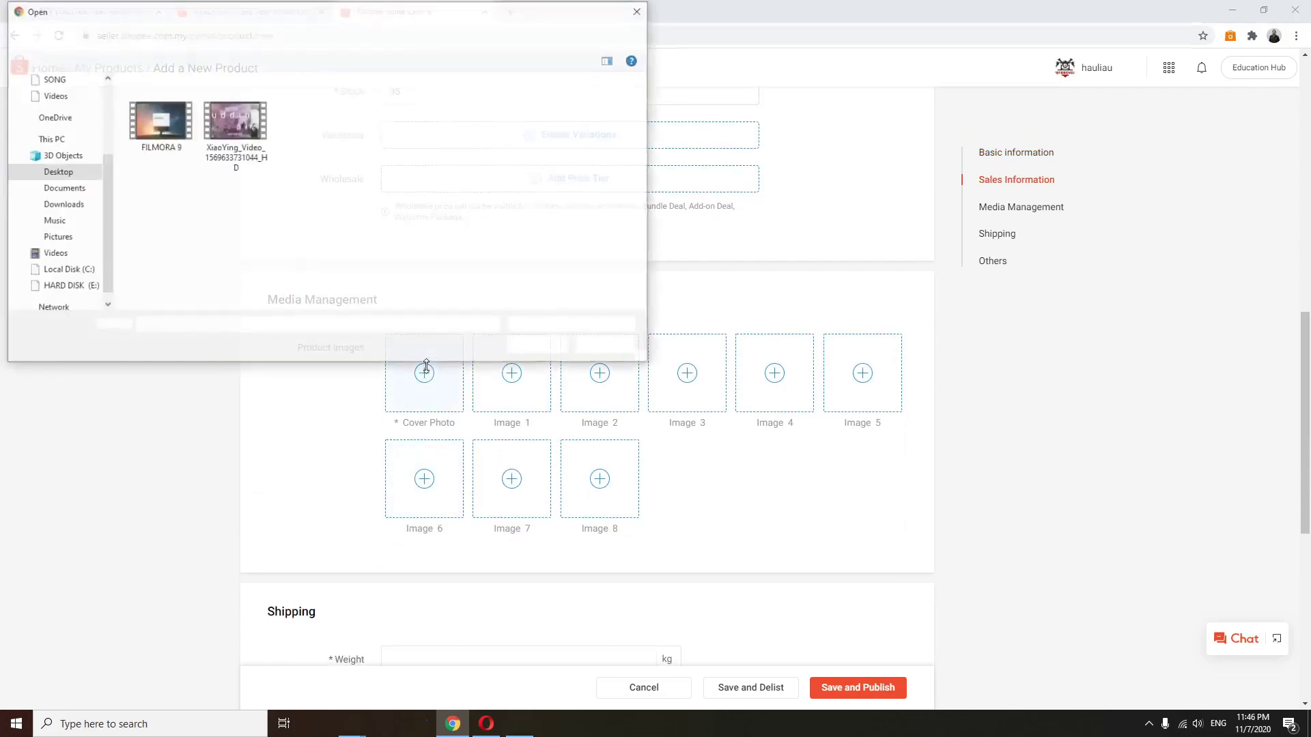
click(59, 174)
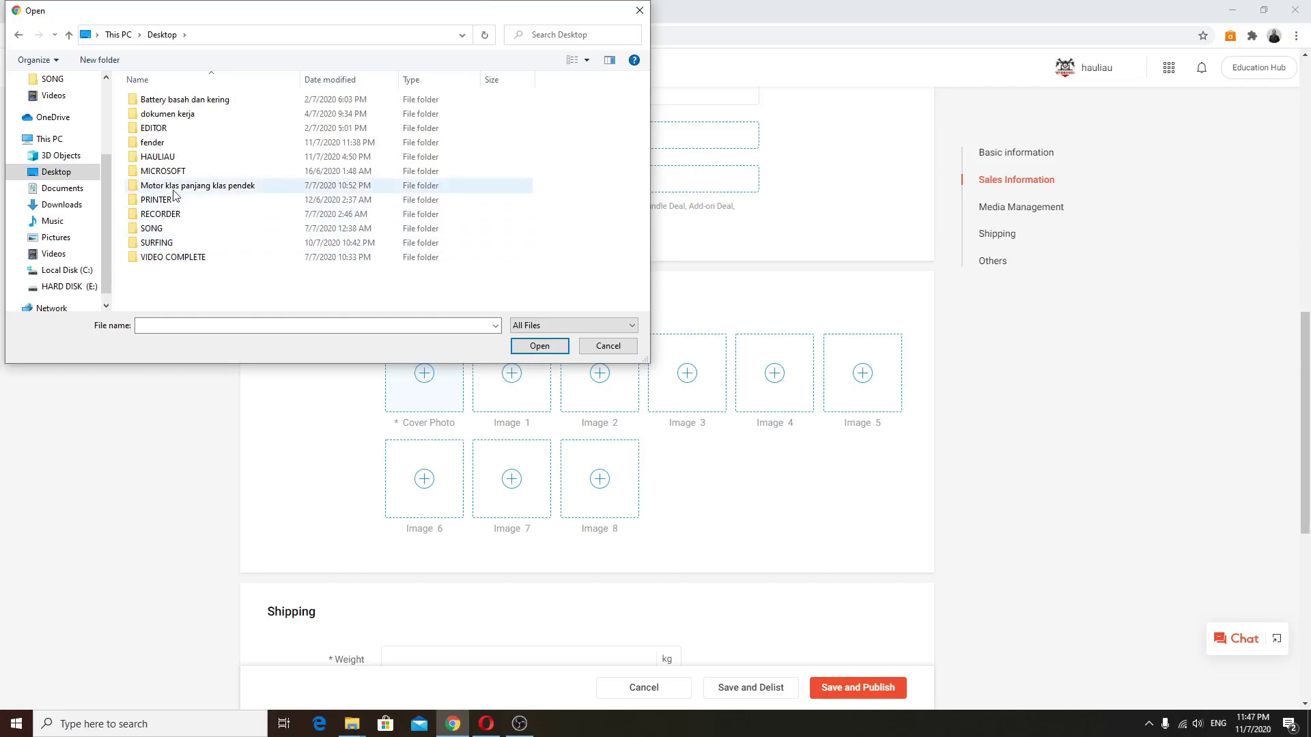
double_click(164, 142)
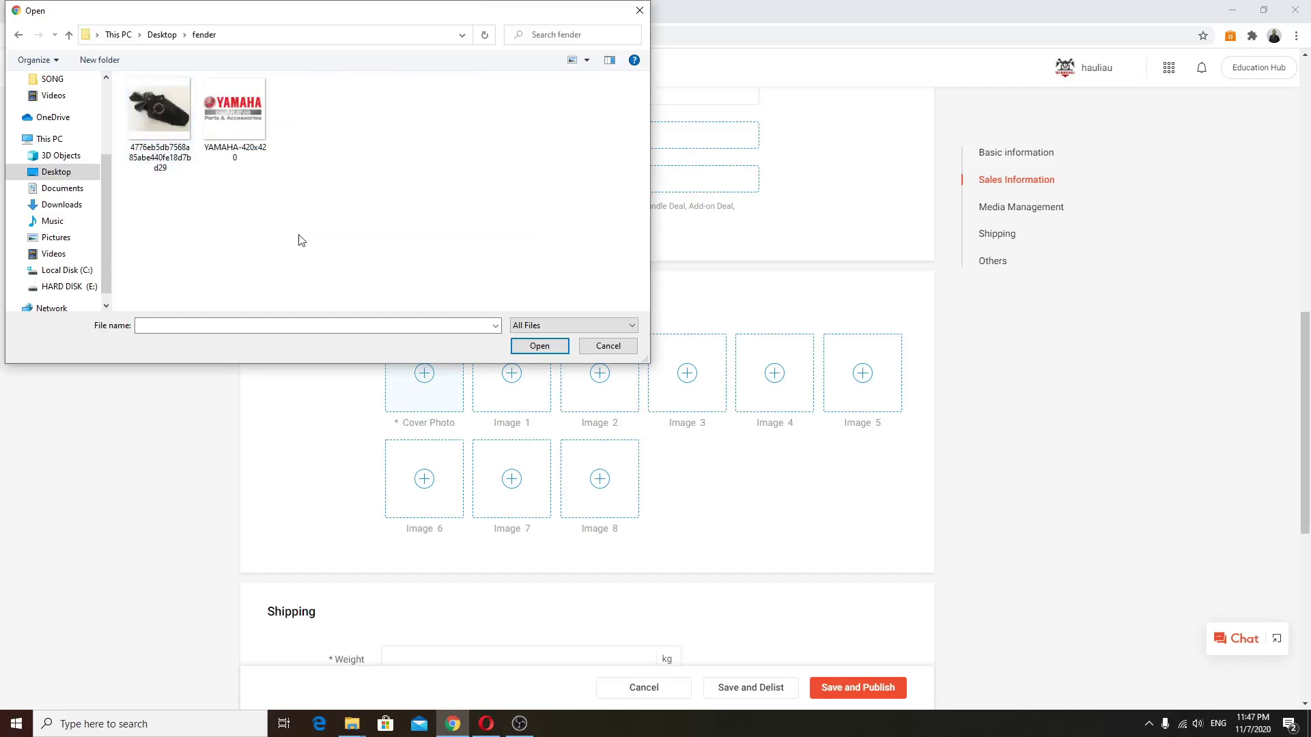
click(178, 119)
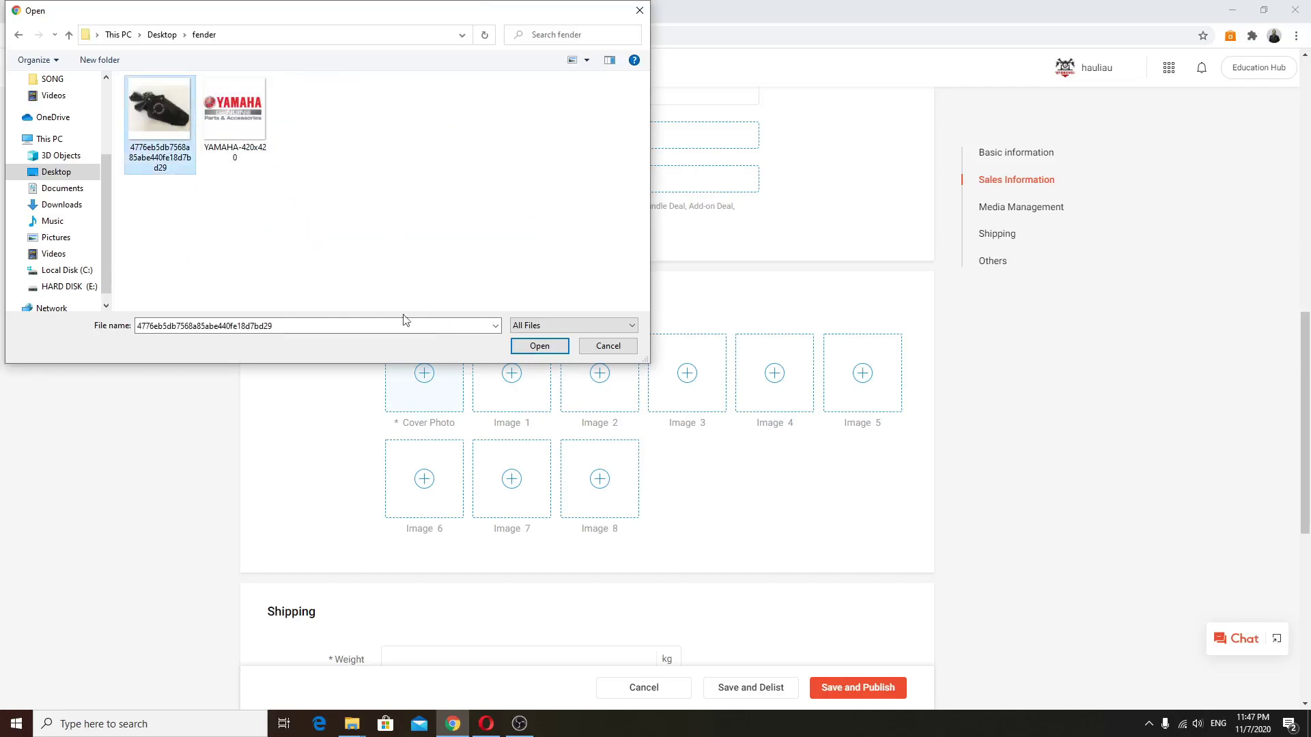
click(535, 348)
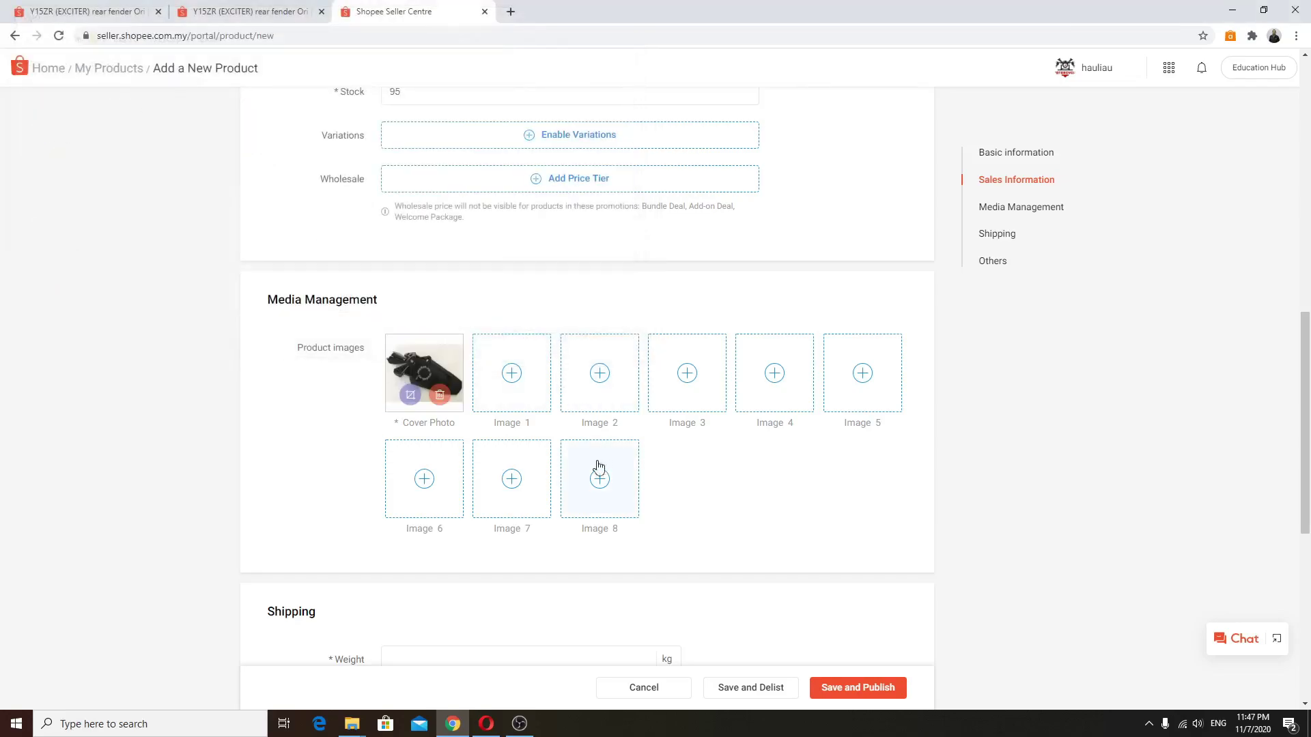
- Add the YAMAHA-420x420 picture from the fender folder as Image 1 of the new product
click(512, 372)
click(255, 151)
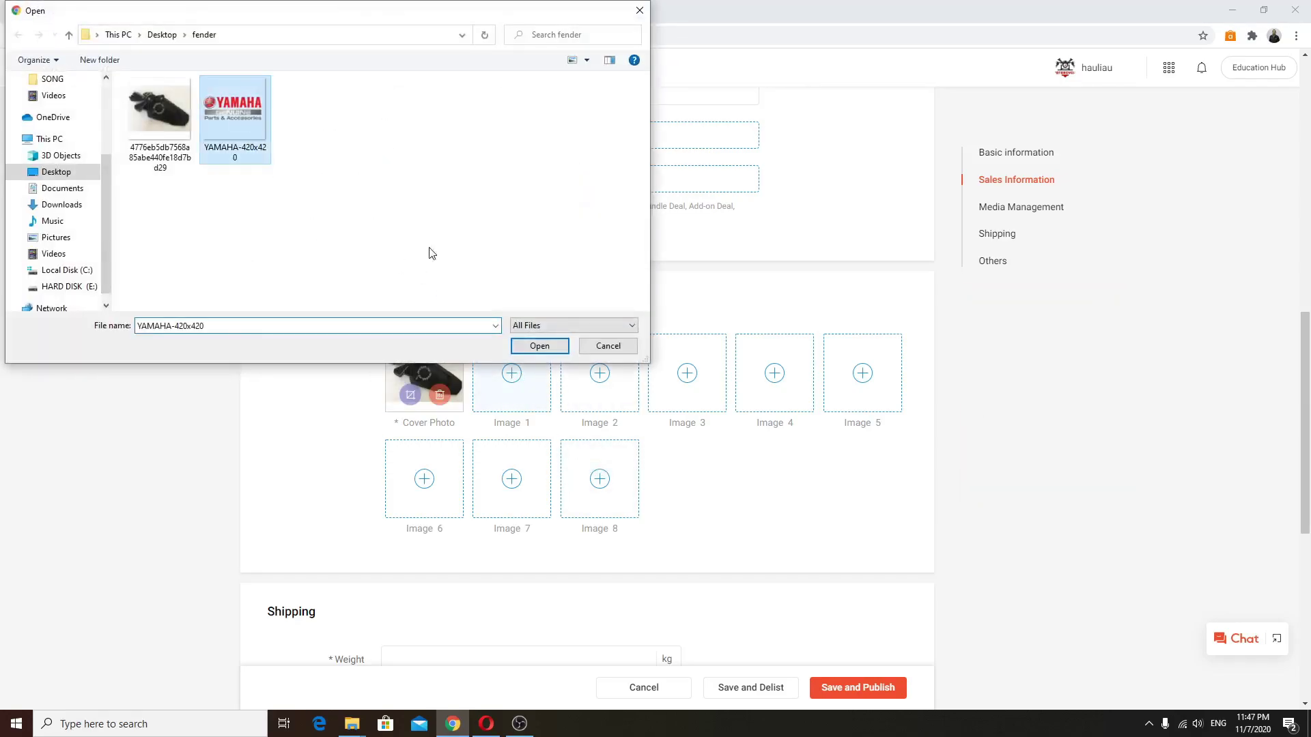
click(539, 346)
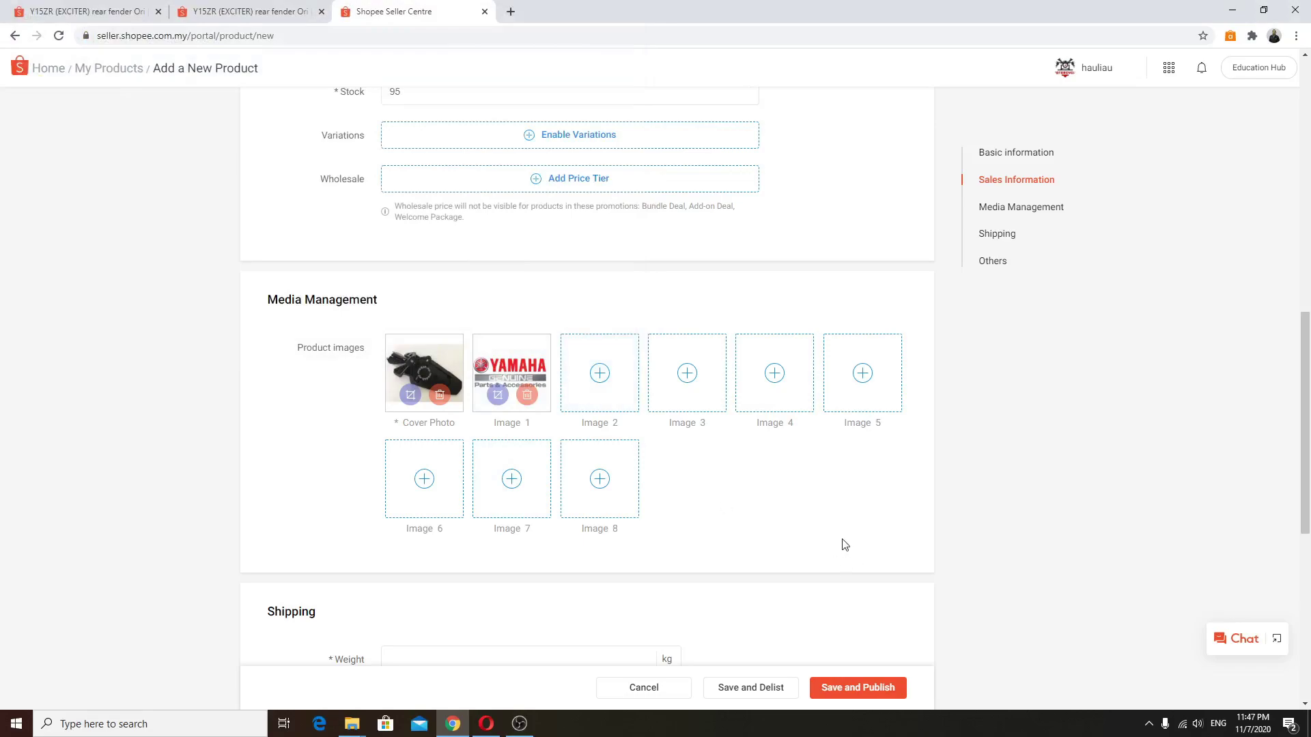
mouse_move(623, 506)
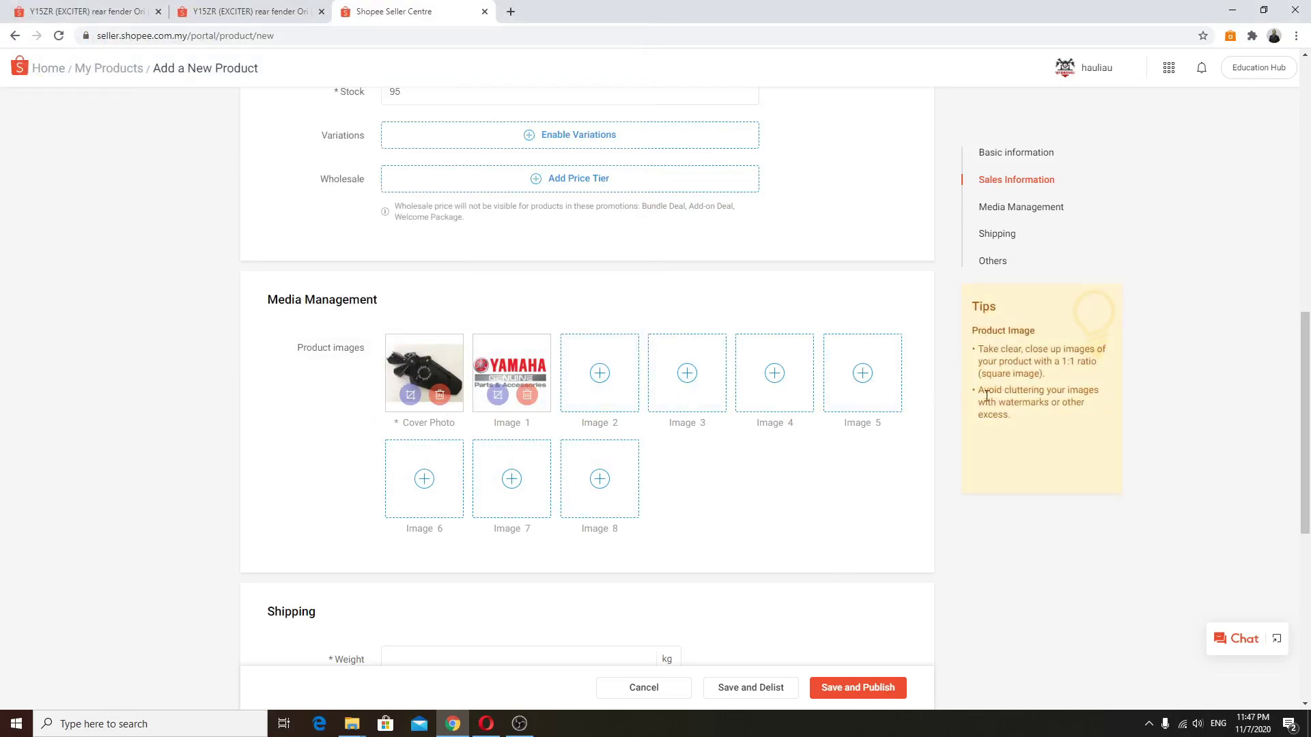
- Set the new product's shipping weight to 0.5 kg and leave the parcel size empty
scroll(791, 497, down, 3)
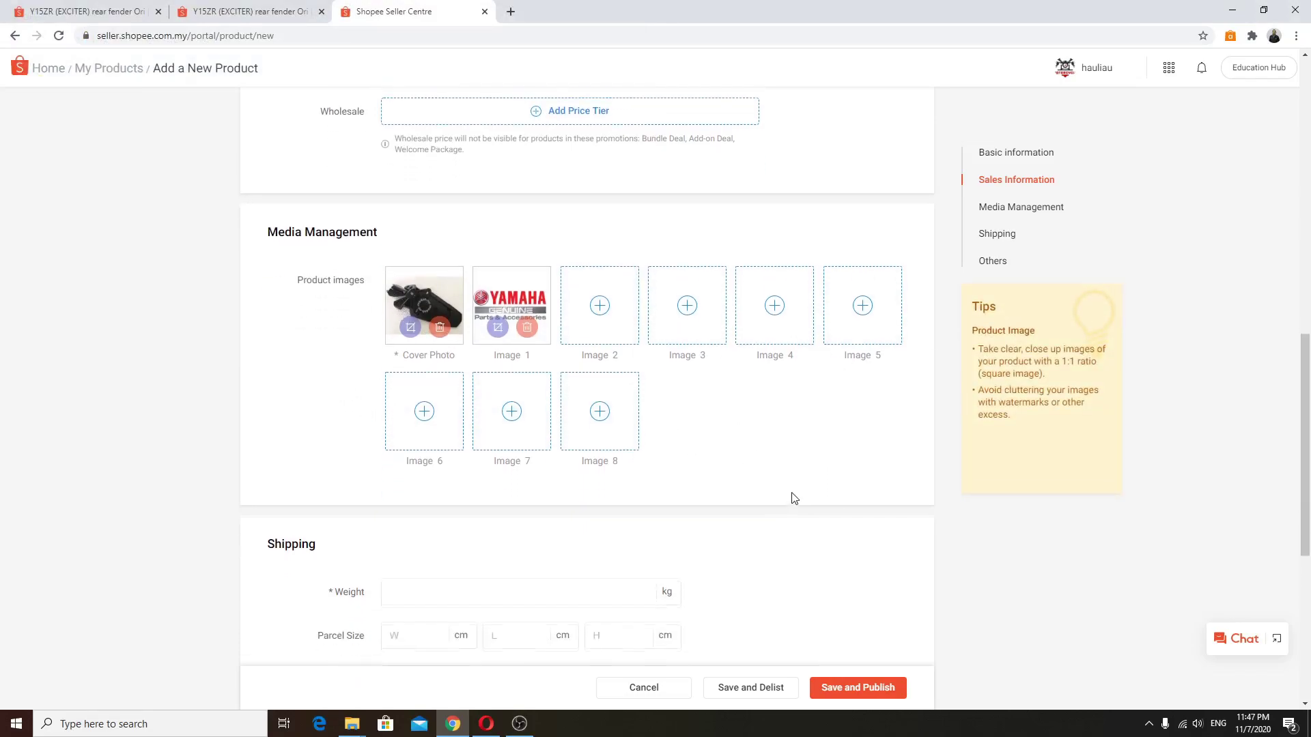
scroll(540, 385, down, 2)
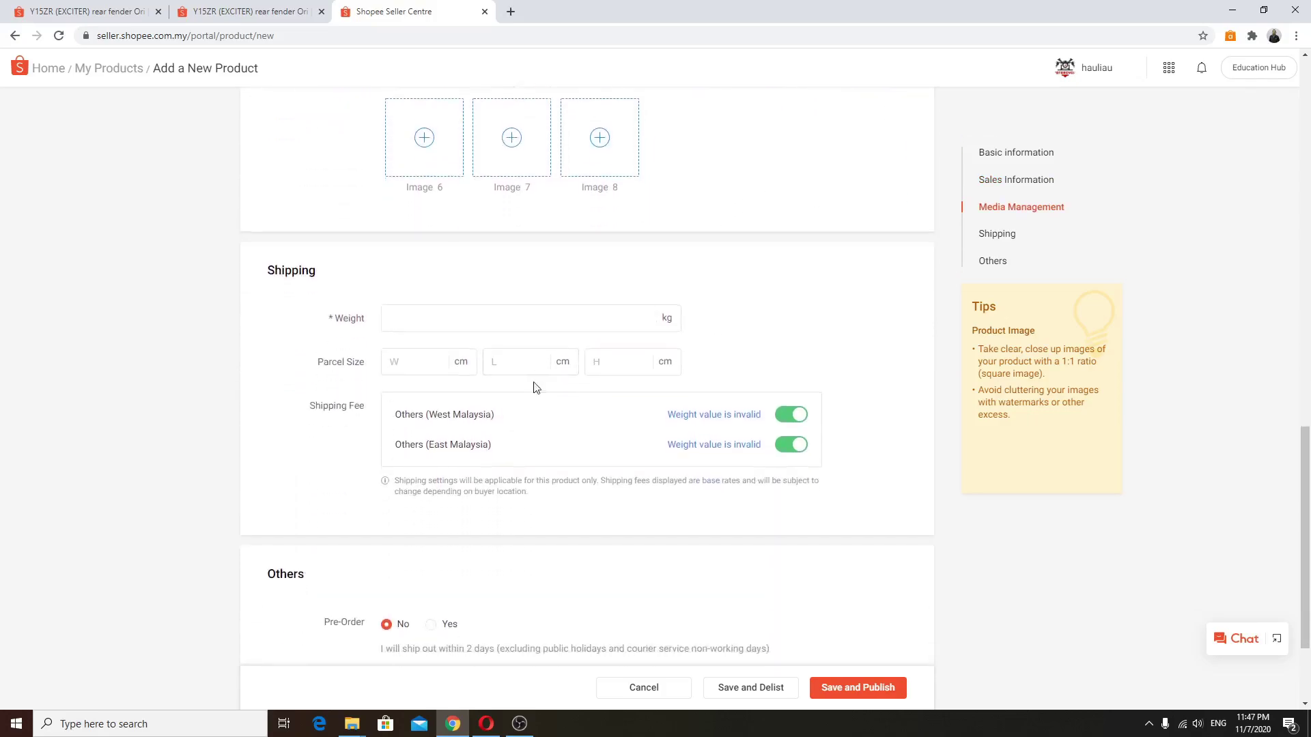
click(437, 324)
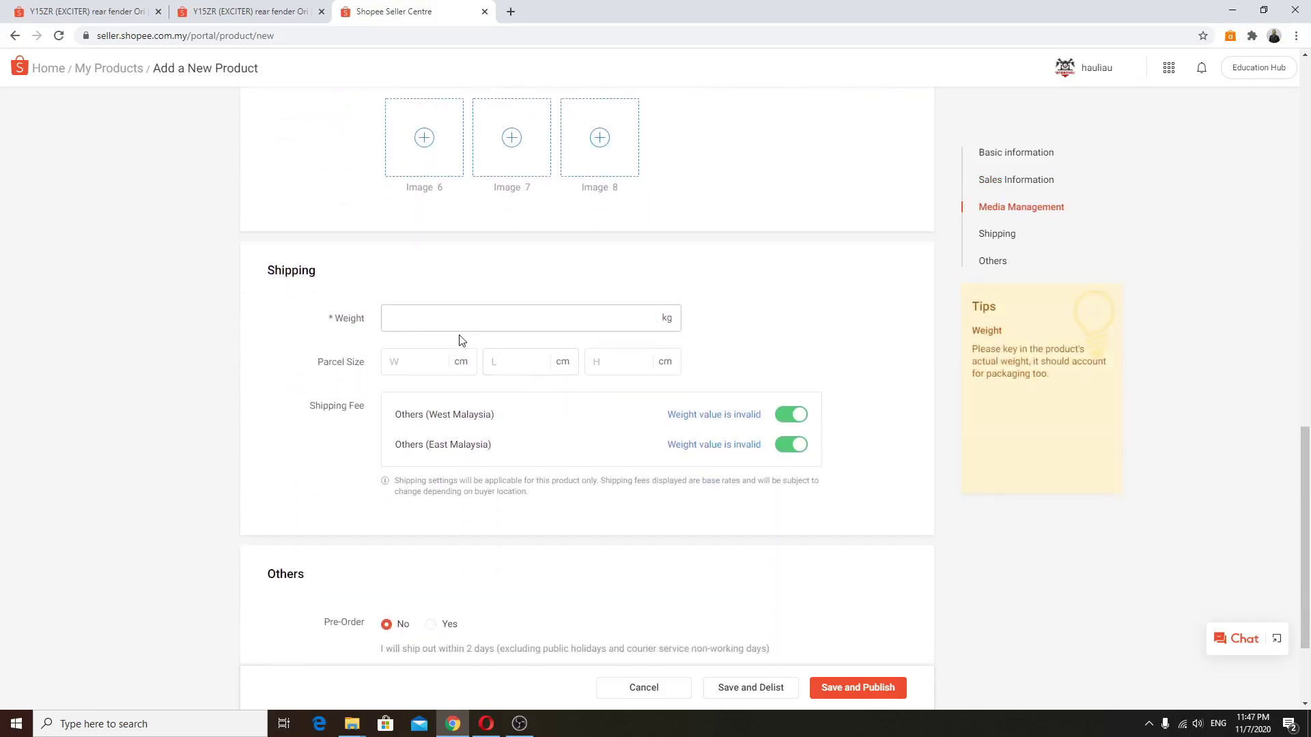
scroll(433, 339, up, 3)
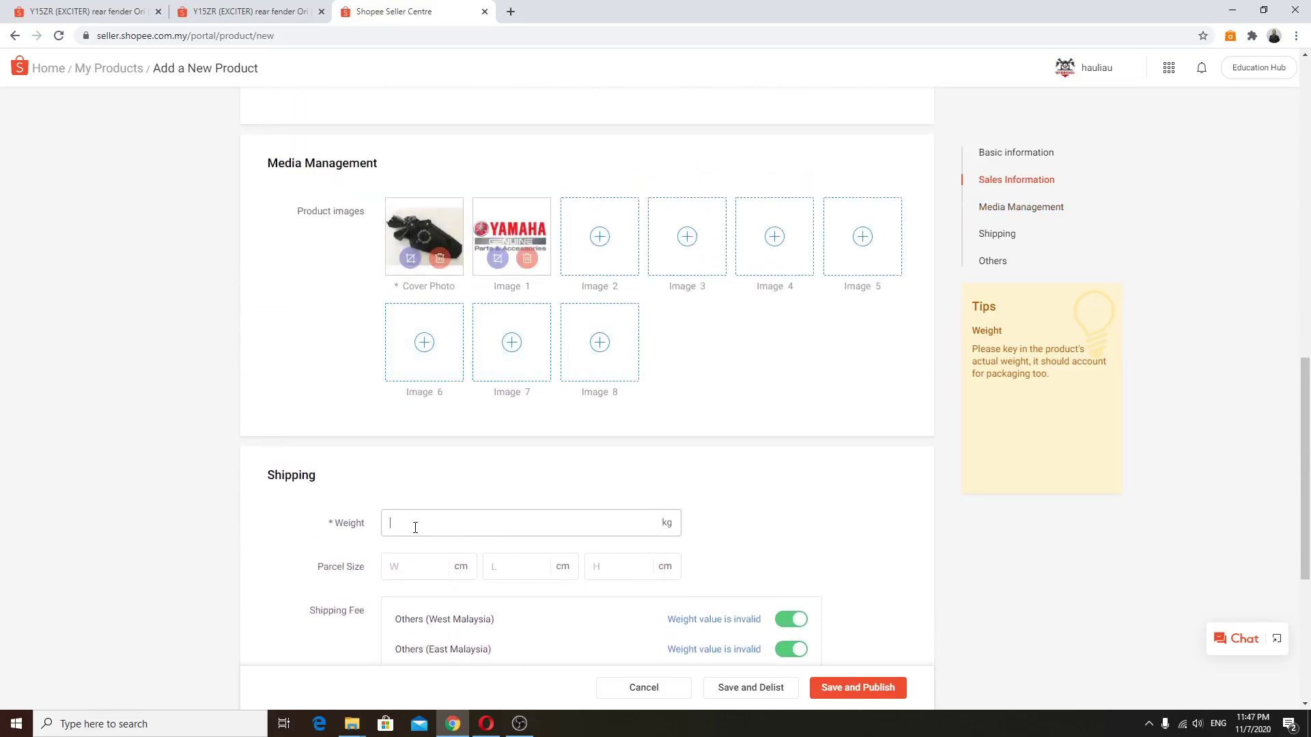
text(0.)
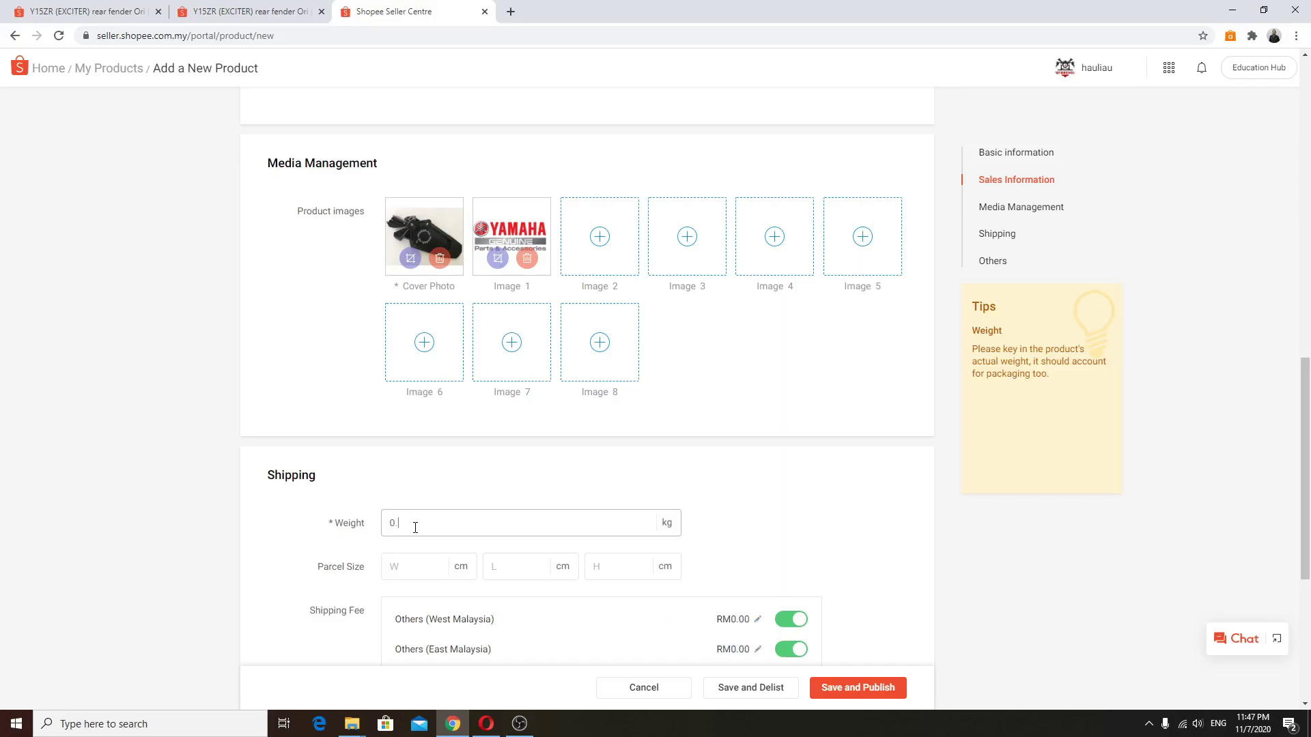
click(765, 510)
scroll(765, 512, down, 2)
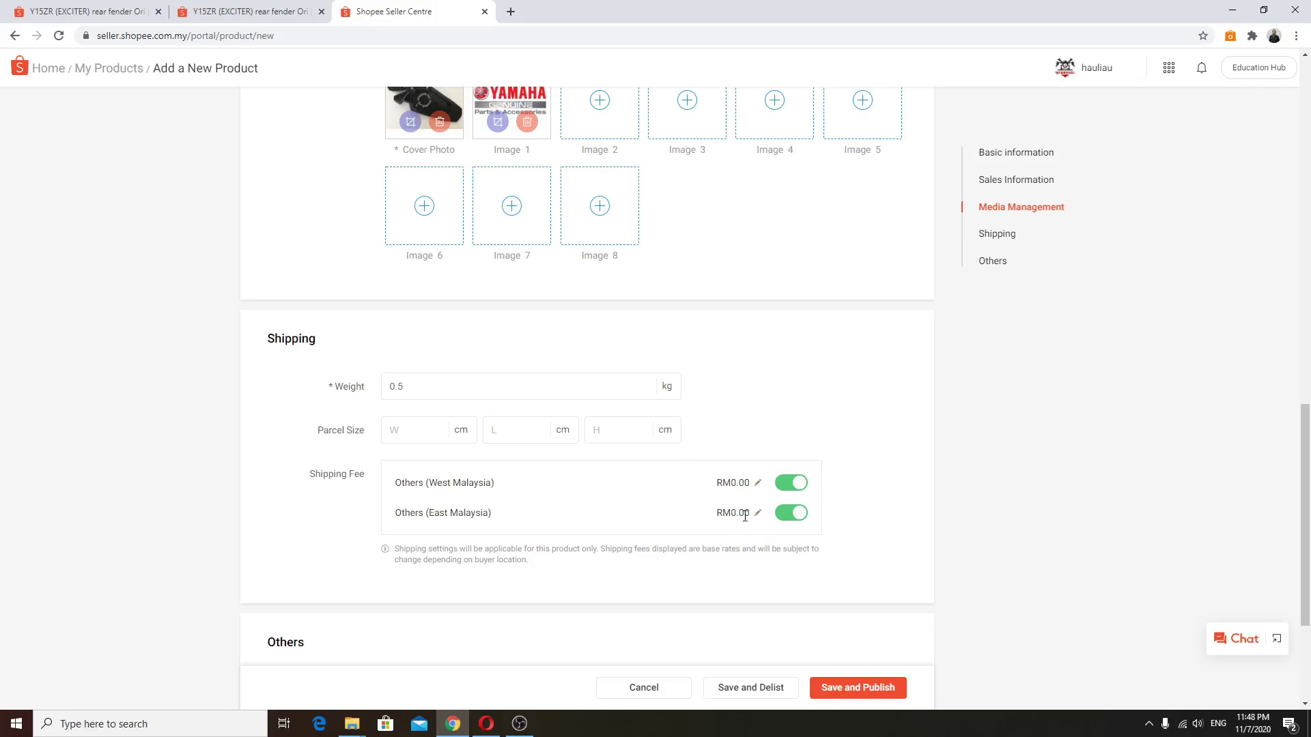
- Take the supplier's rear fender through the cart to the checkout page and examine its item price and J&T Express shipping fee
click(285, 18)
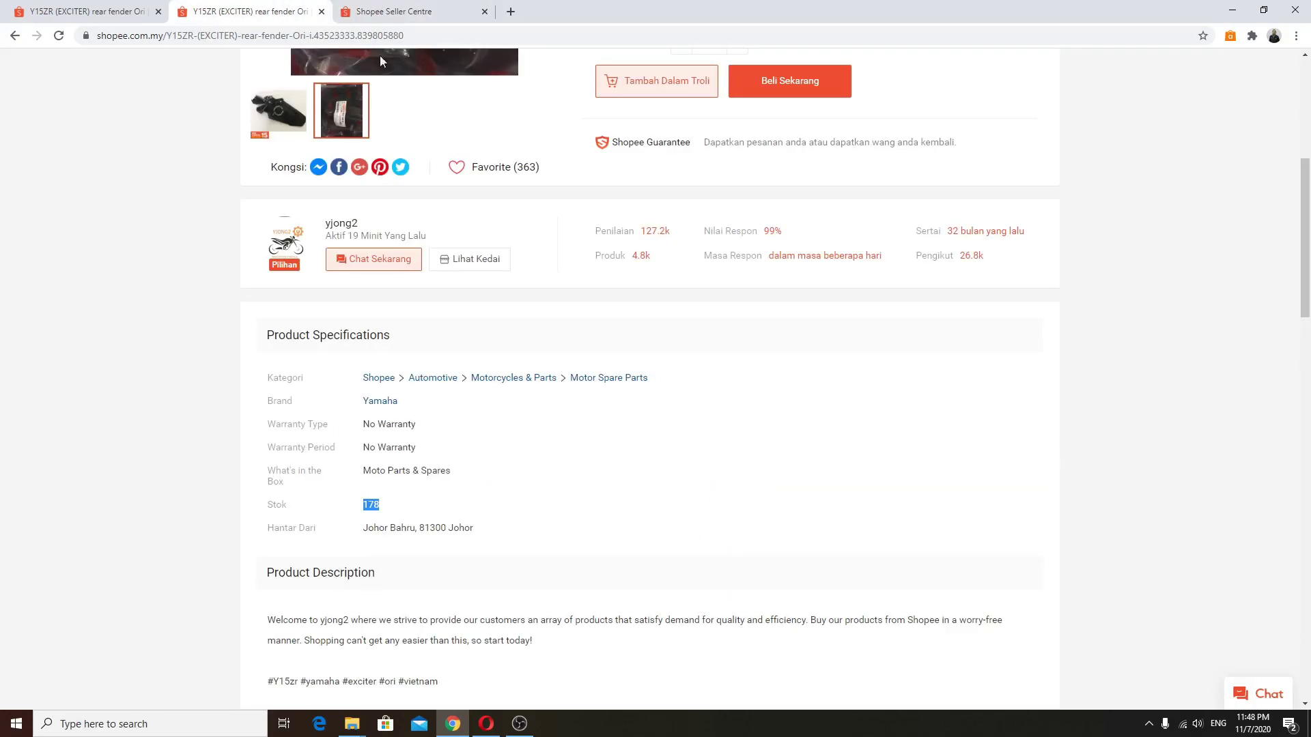
scroll(650, 443, down, 9)
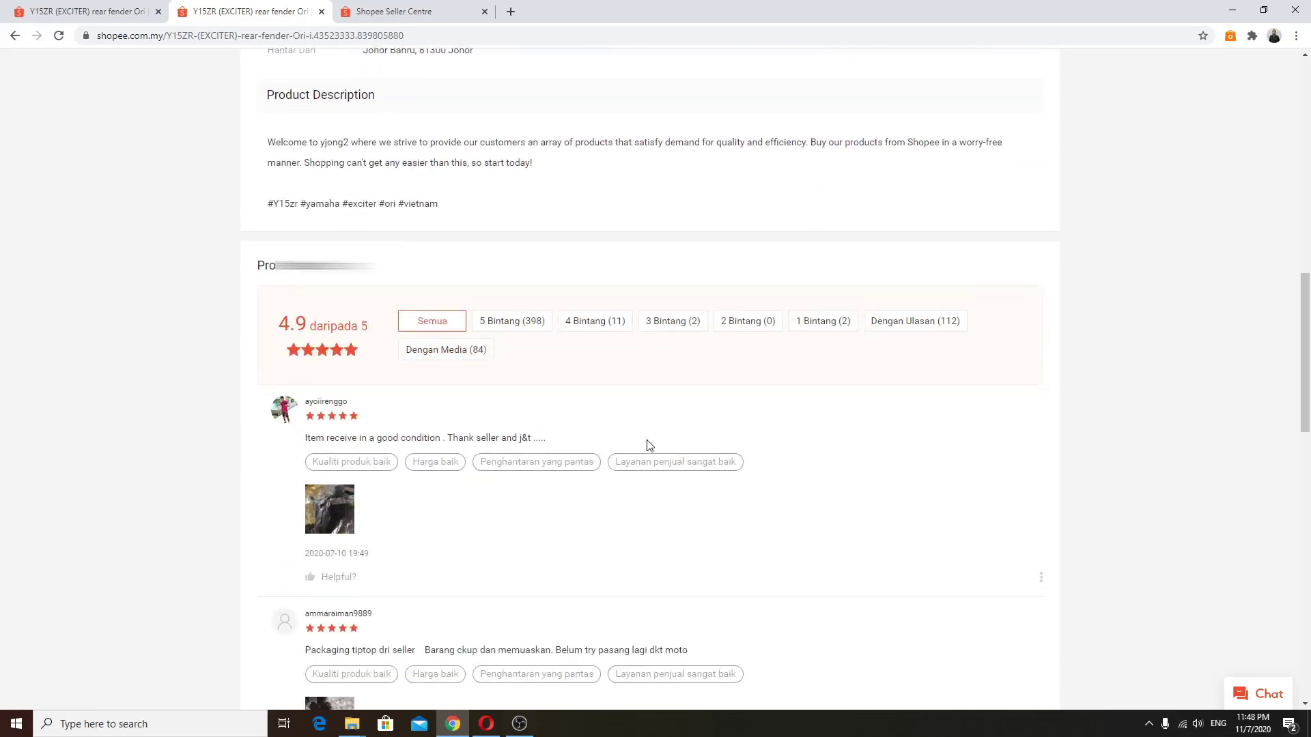
scroll(650, 444, up, 7)
scroll(650, 444, up, 6)
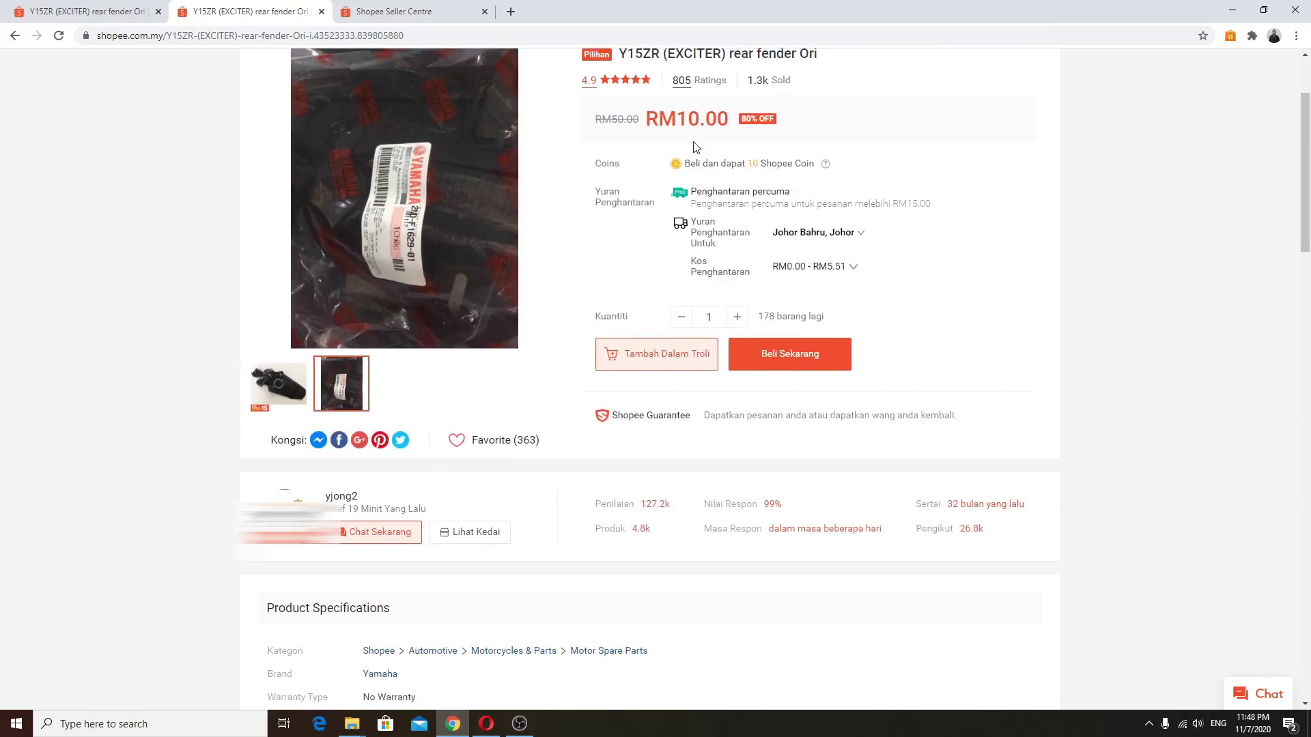
click(774, 354)
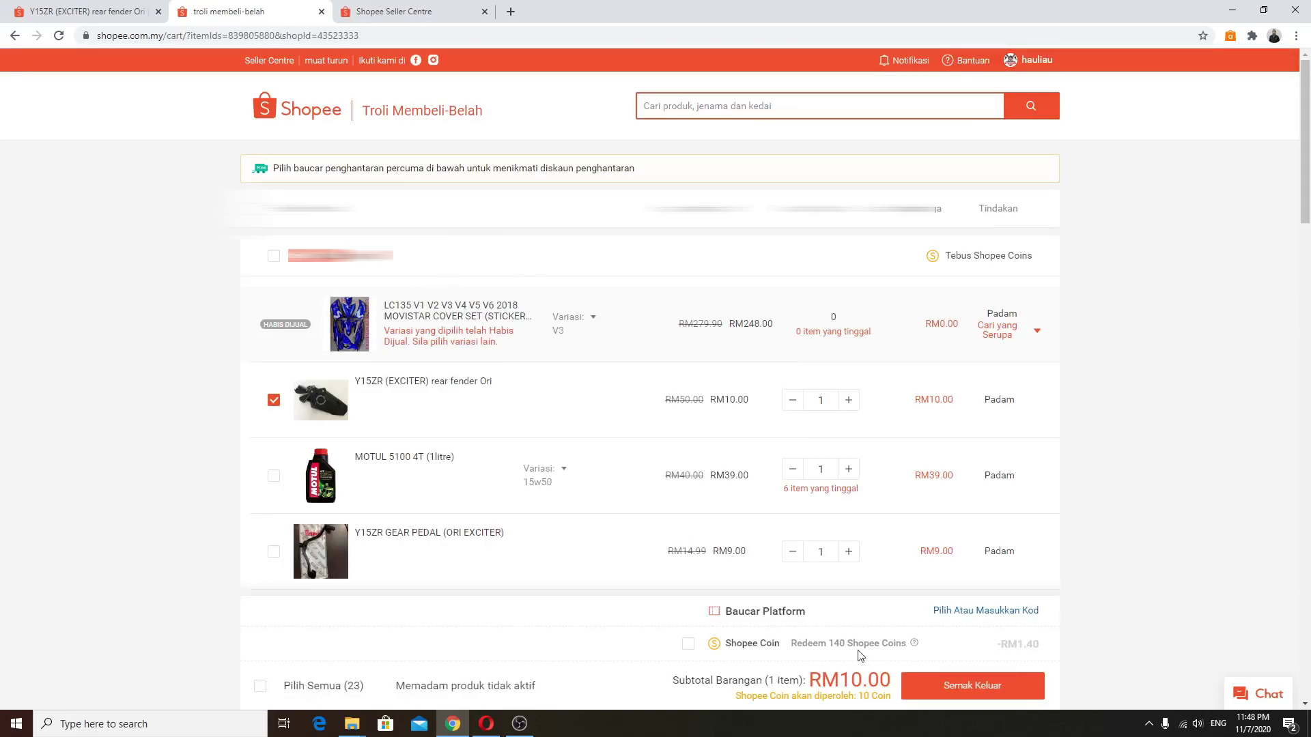
click(965, 689)
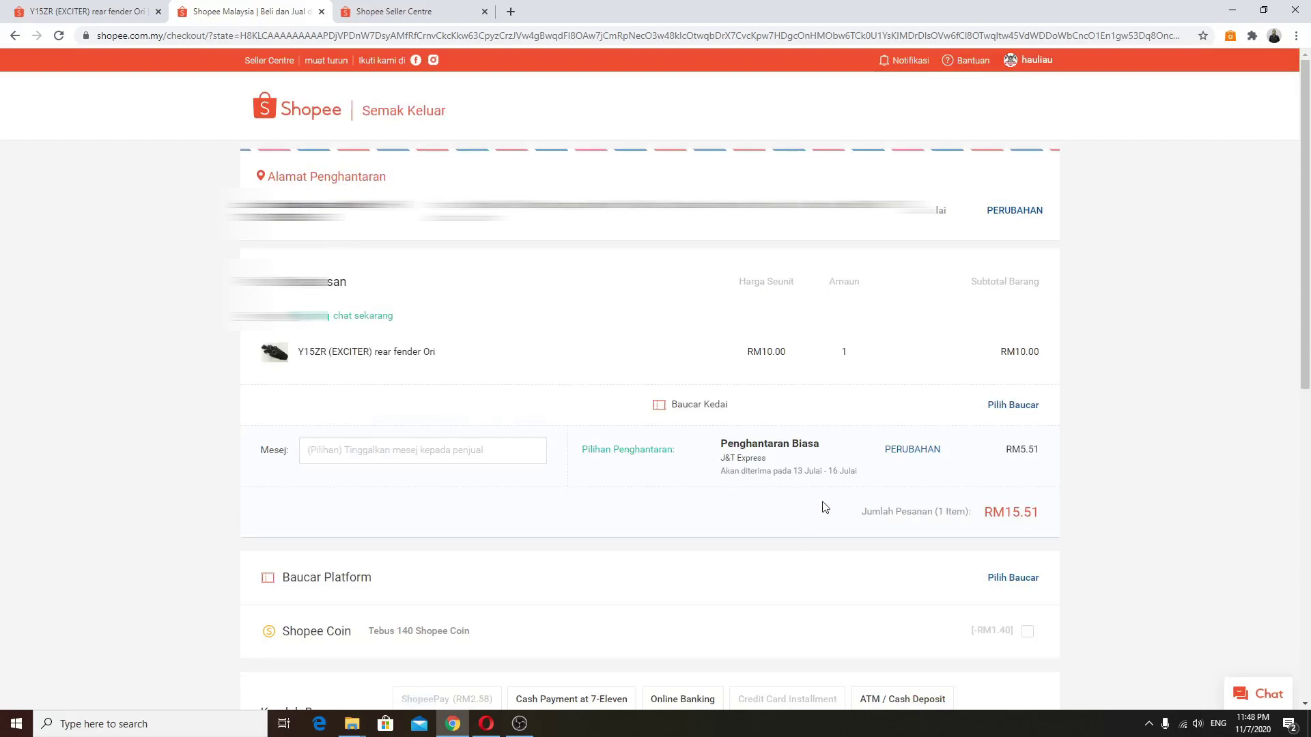
drag(742, 353, 1084, 350)
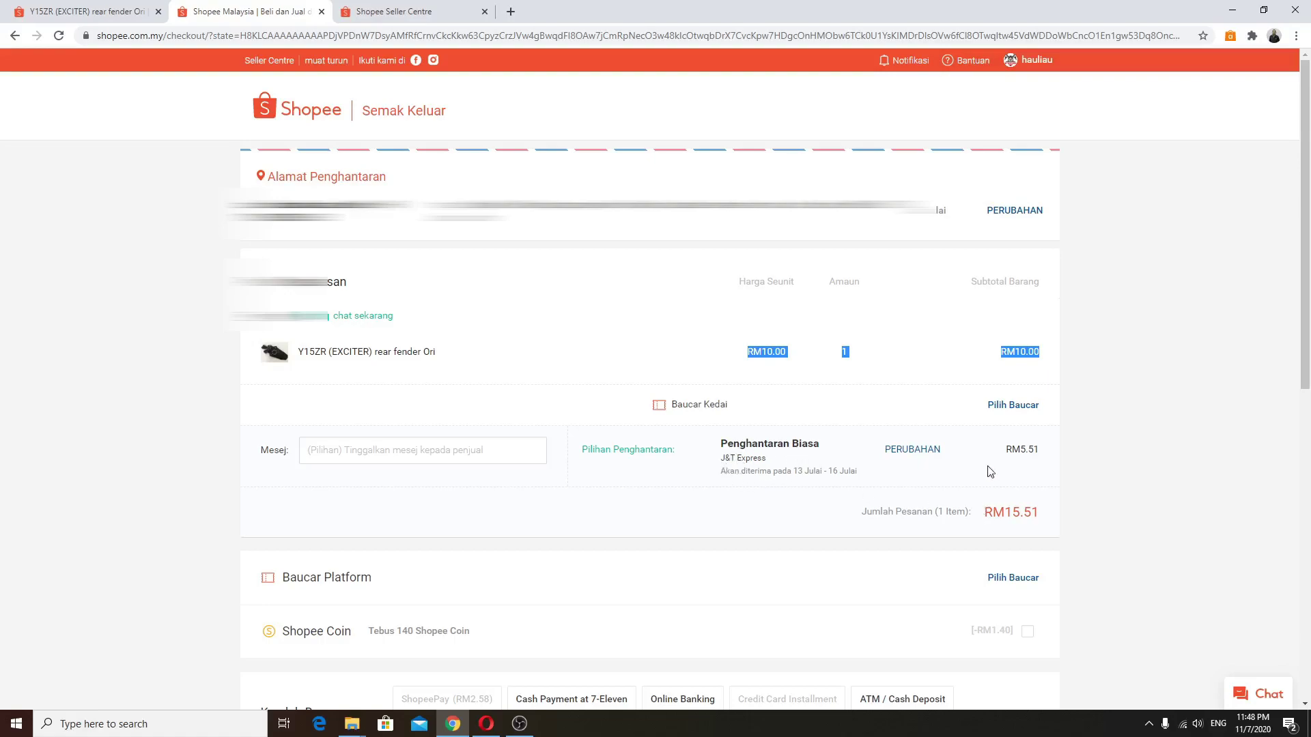
drag(1004, 456, 1069, 457)
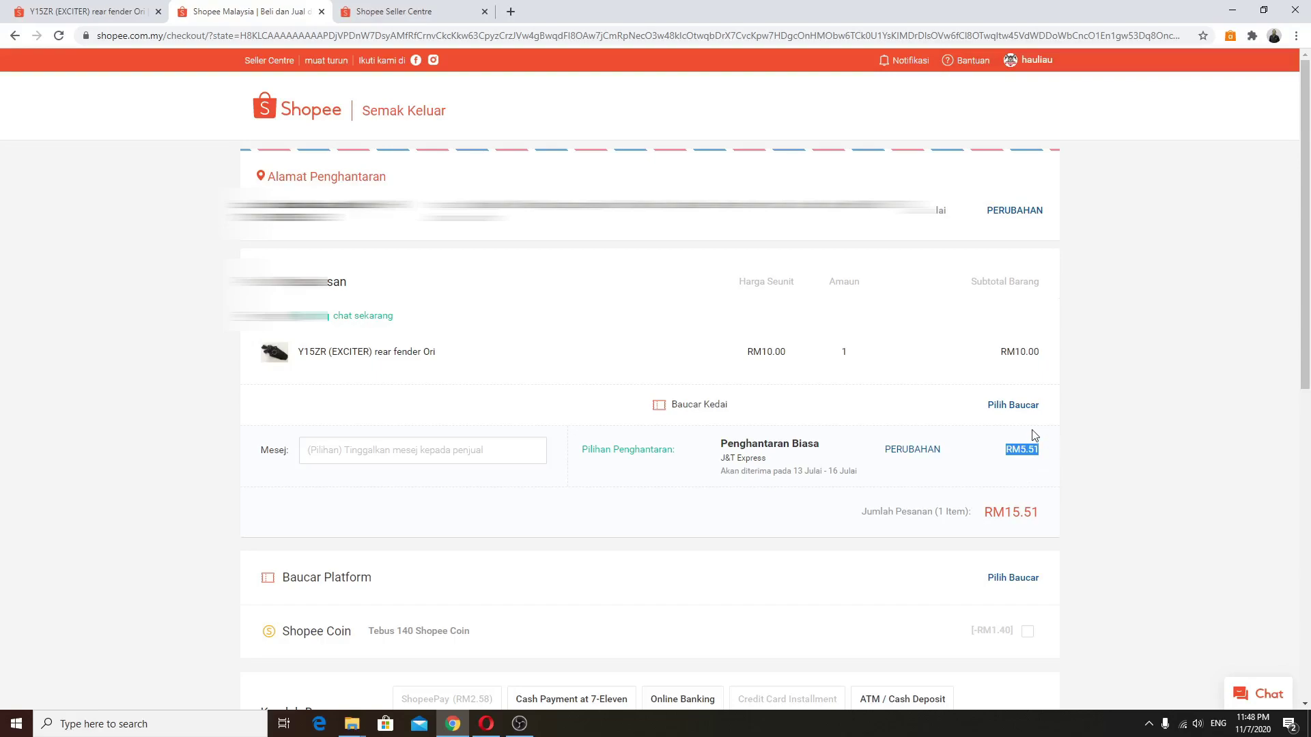
- Stop covering the West Malaysia shipping fee and set it to RM 5.90, comparing it with the supplier's checkout shipping fee
click(414, 12)
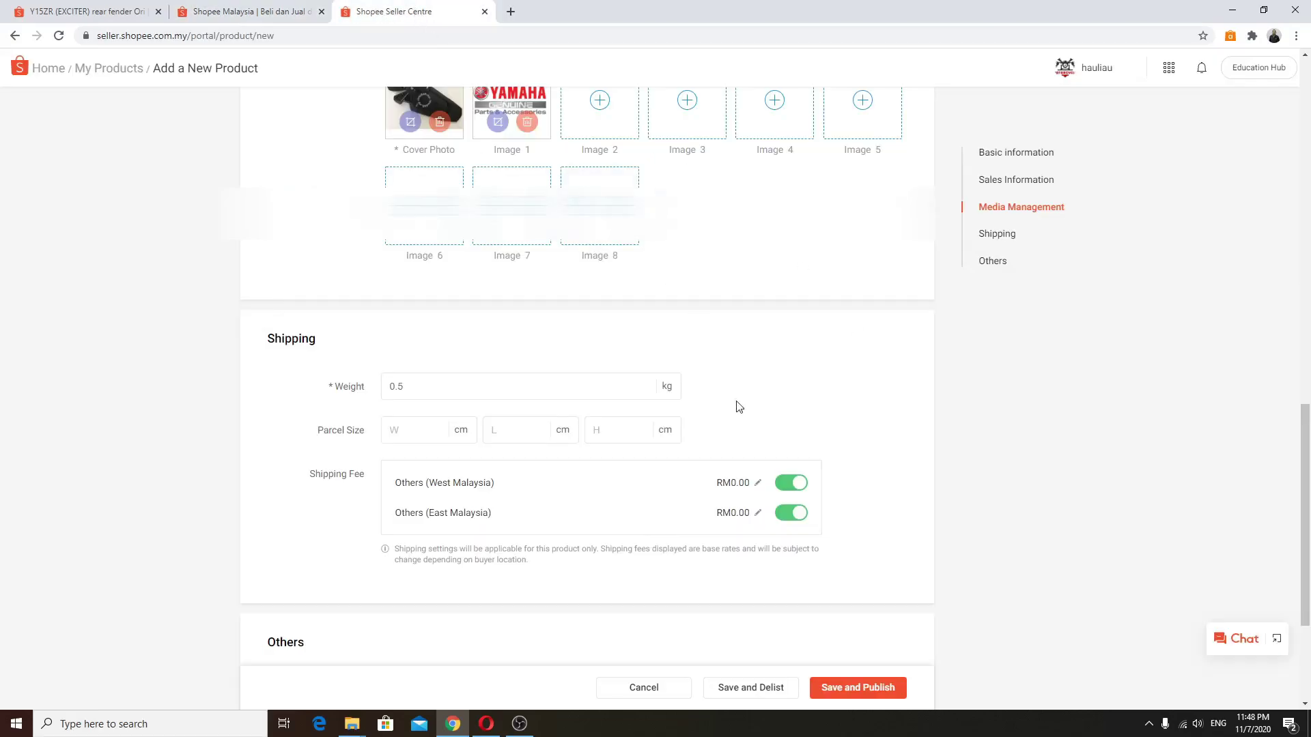
click(756, 484)
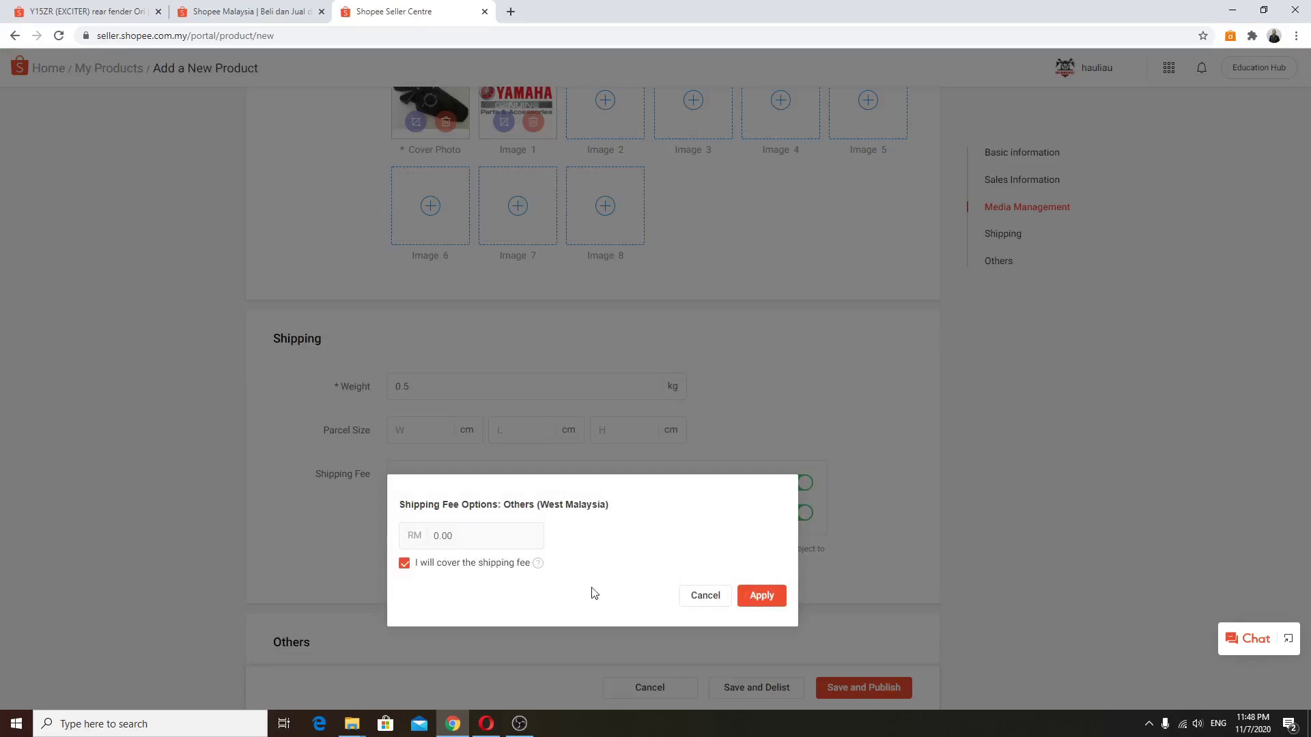
click(404, 564)
click(458, 536)
click(259, 11)
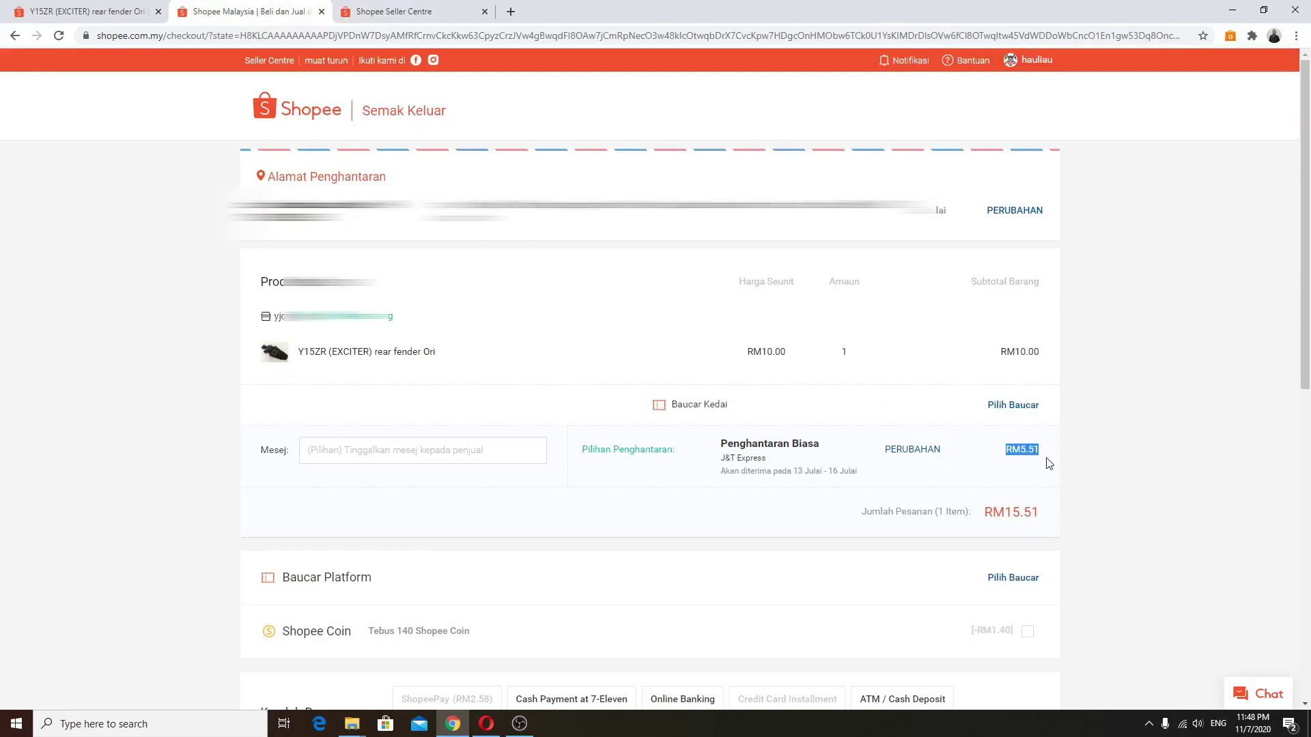
click(486, 19)
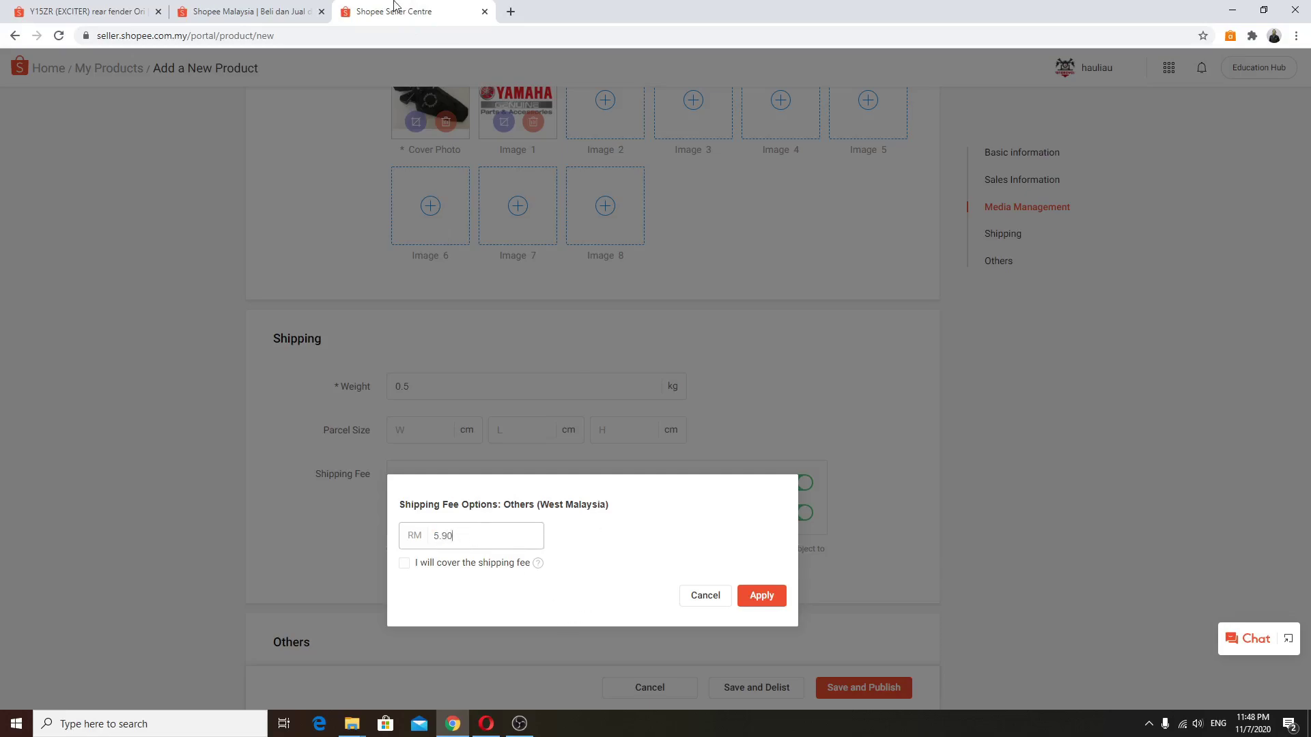
click(280, 8)
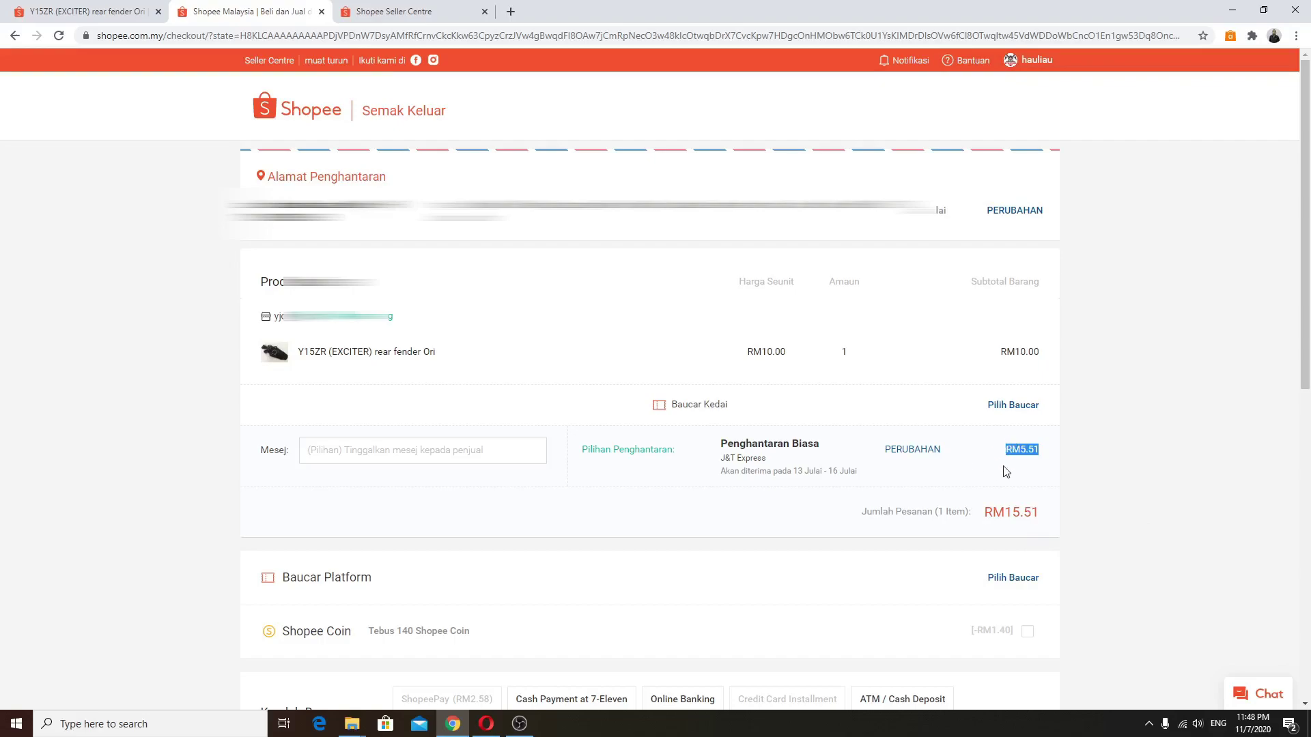
click(414, 19)
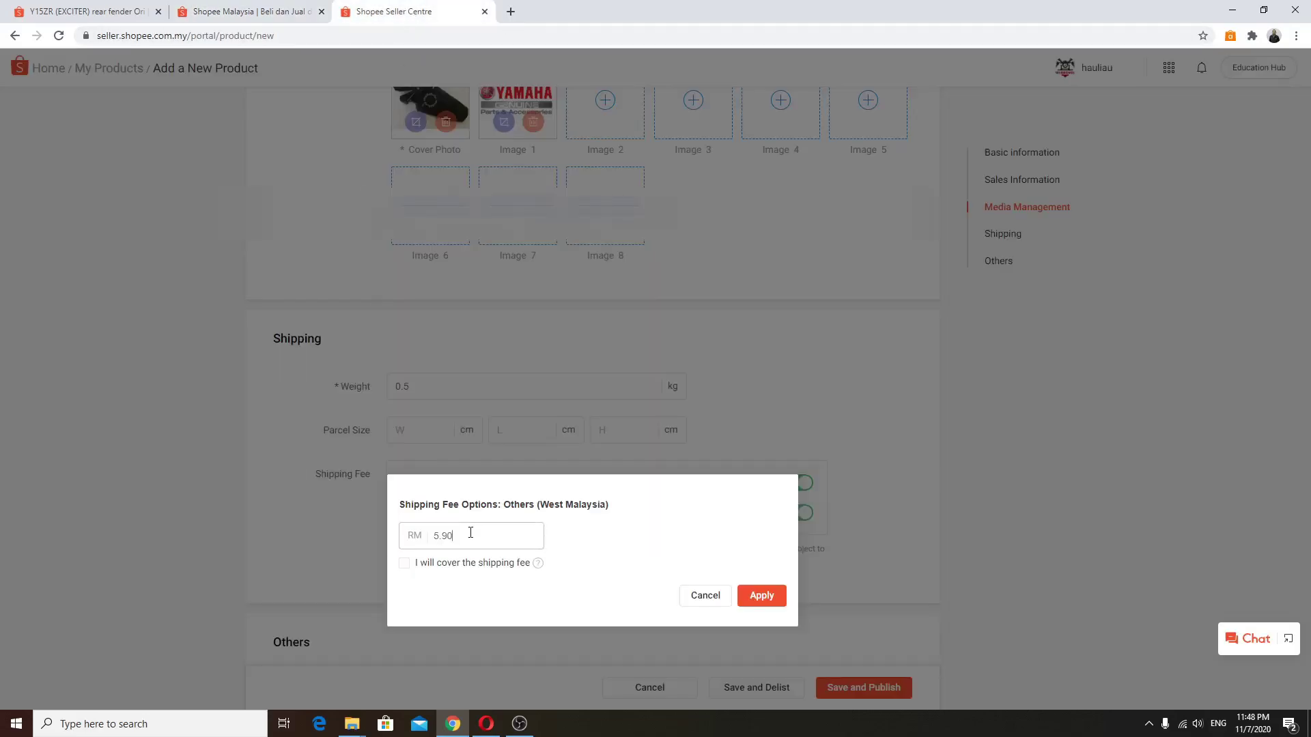
click(760, 596)
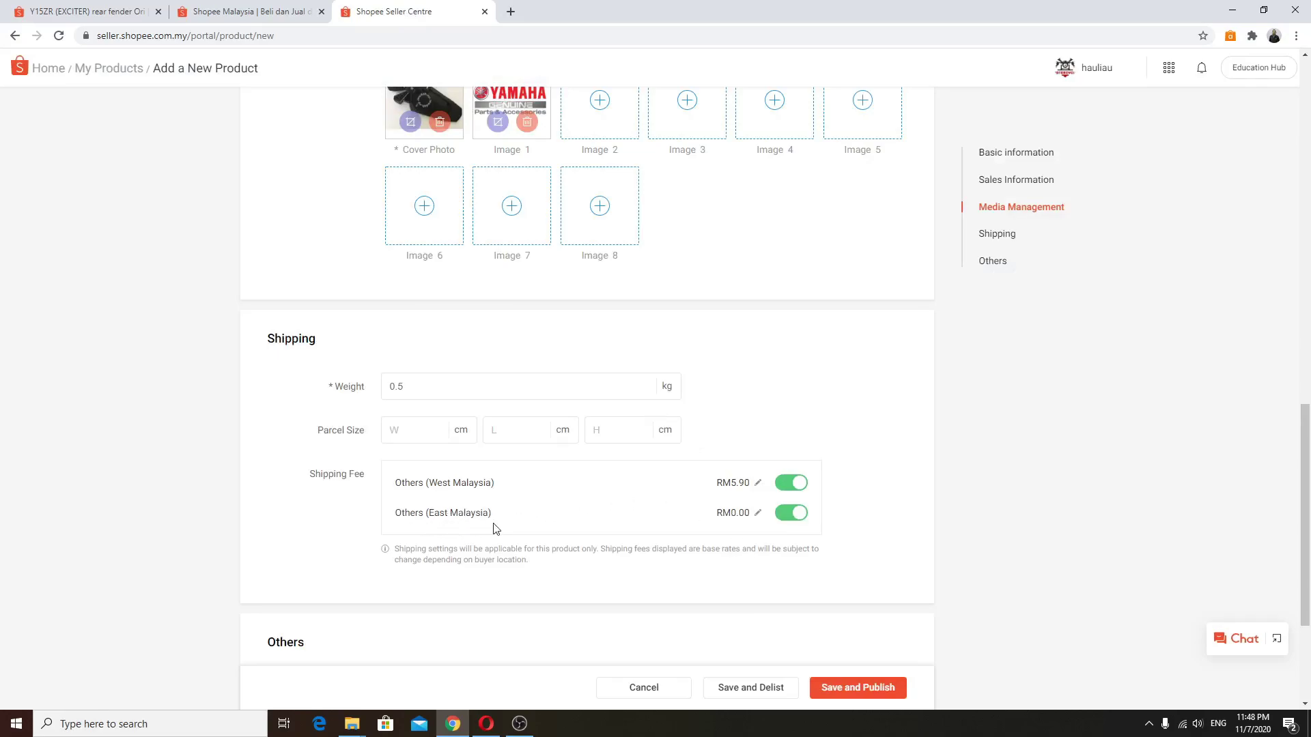
- Stop covering the East Malaysia shipping fee and set it to RM 10.60
click(757, 516)
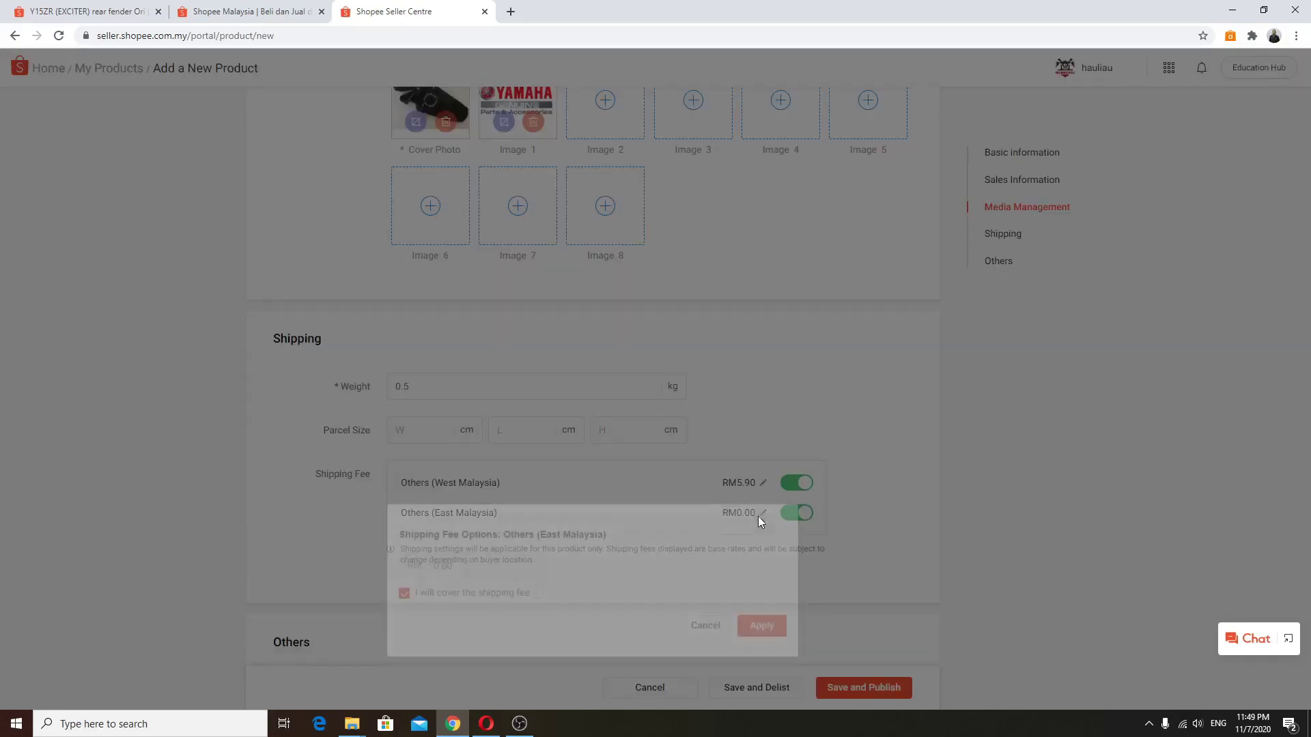
click(405, 593)
drag(454, 566, 422, 570)
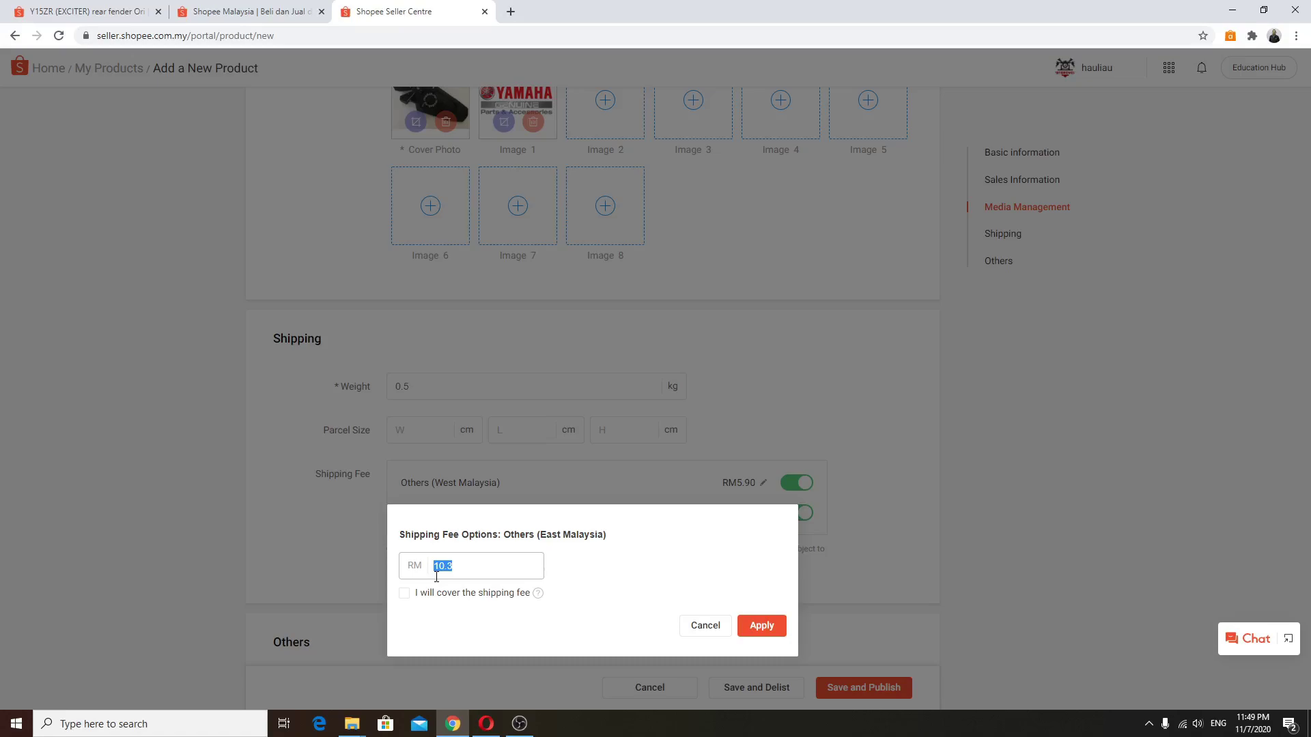
click(469, 618)
drag(465, 568, 401, 567)
text(1)
click(759, 626)
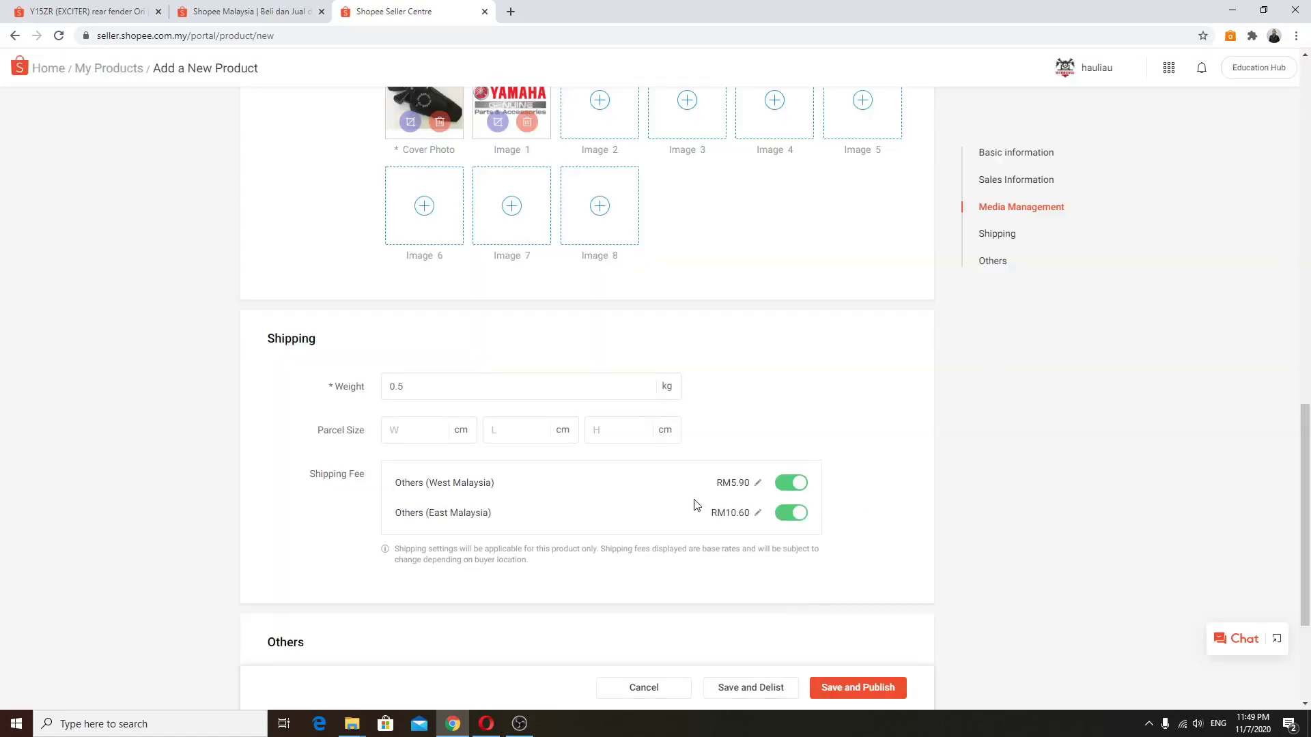
- Leave pre-order at No and the condition at New, and save and publish the rear fender listing
scroll(710, 565, down, 2)
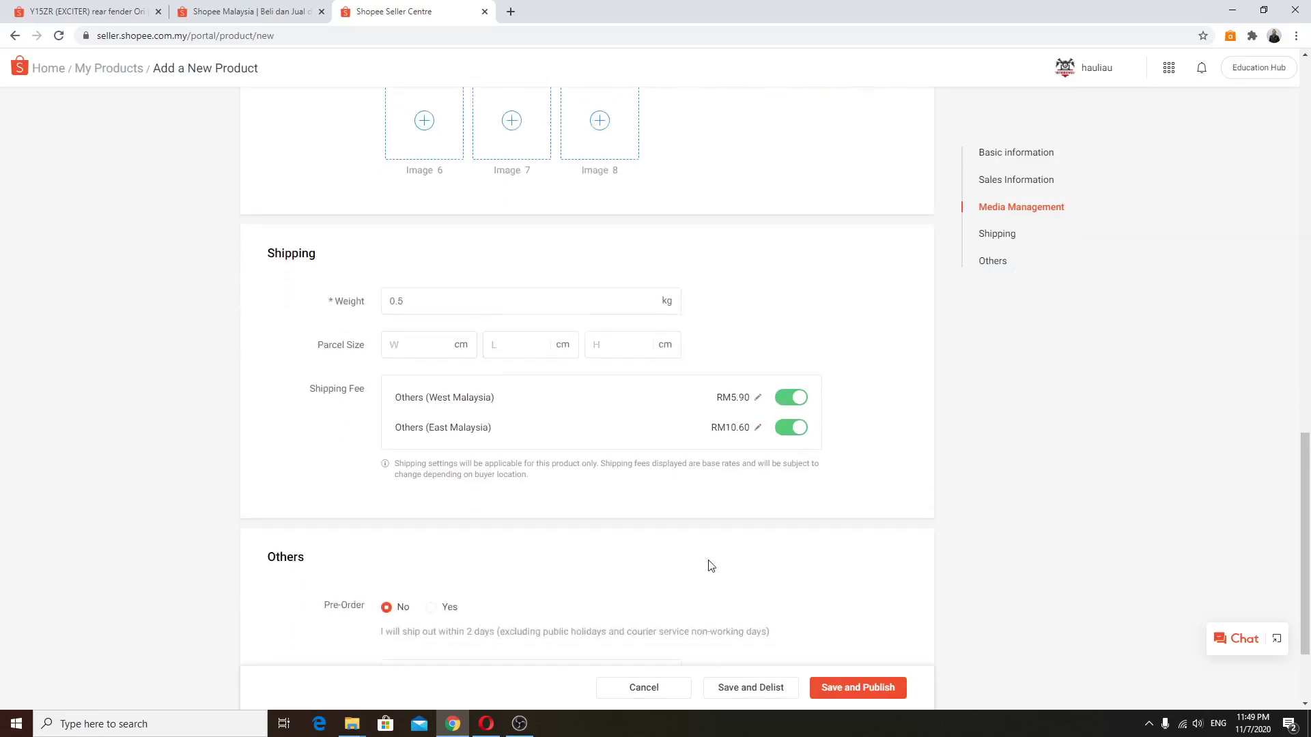
scroll(389, 581, down, 1)
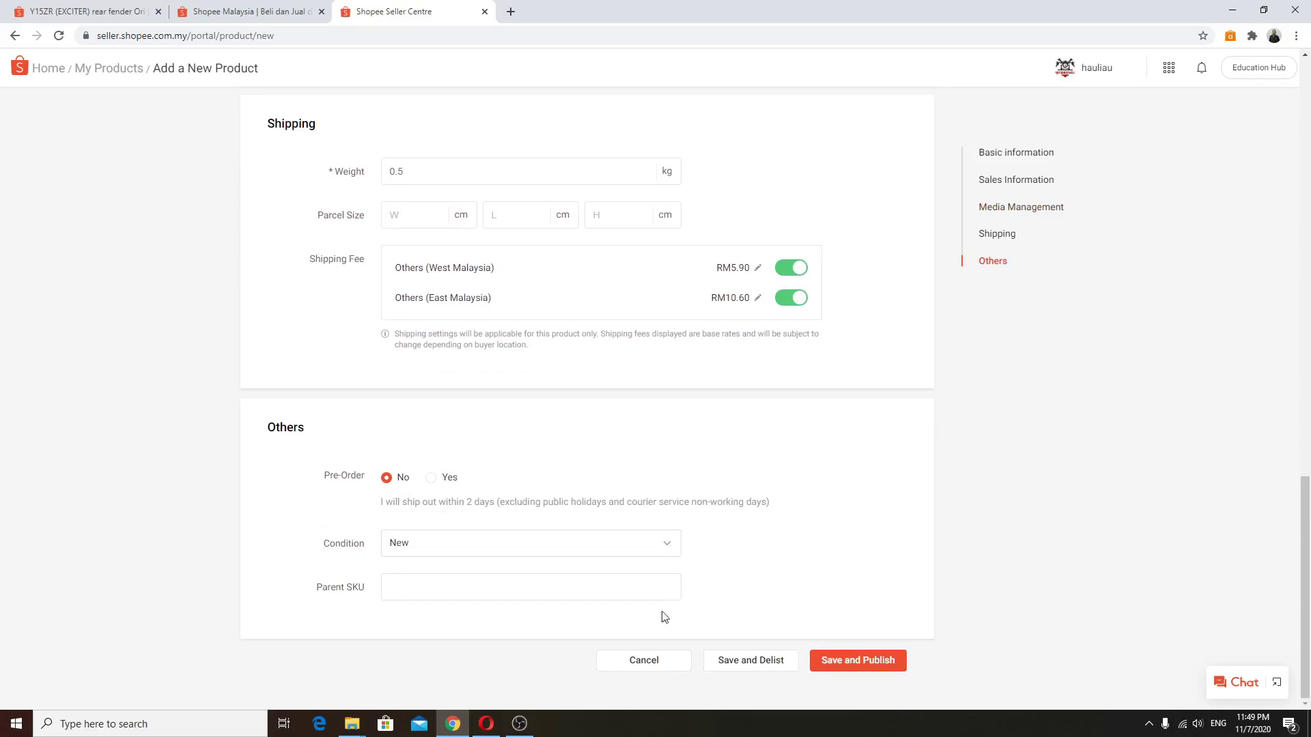
click(854, 660)
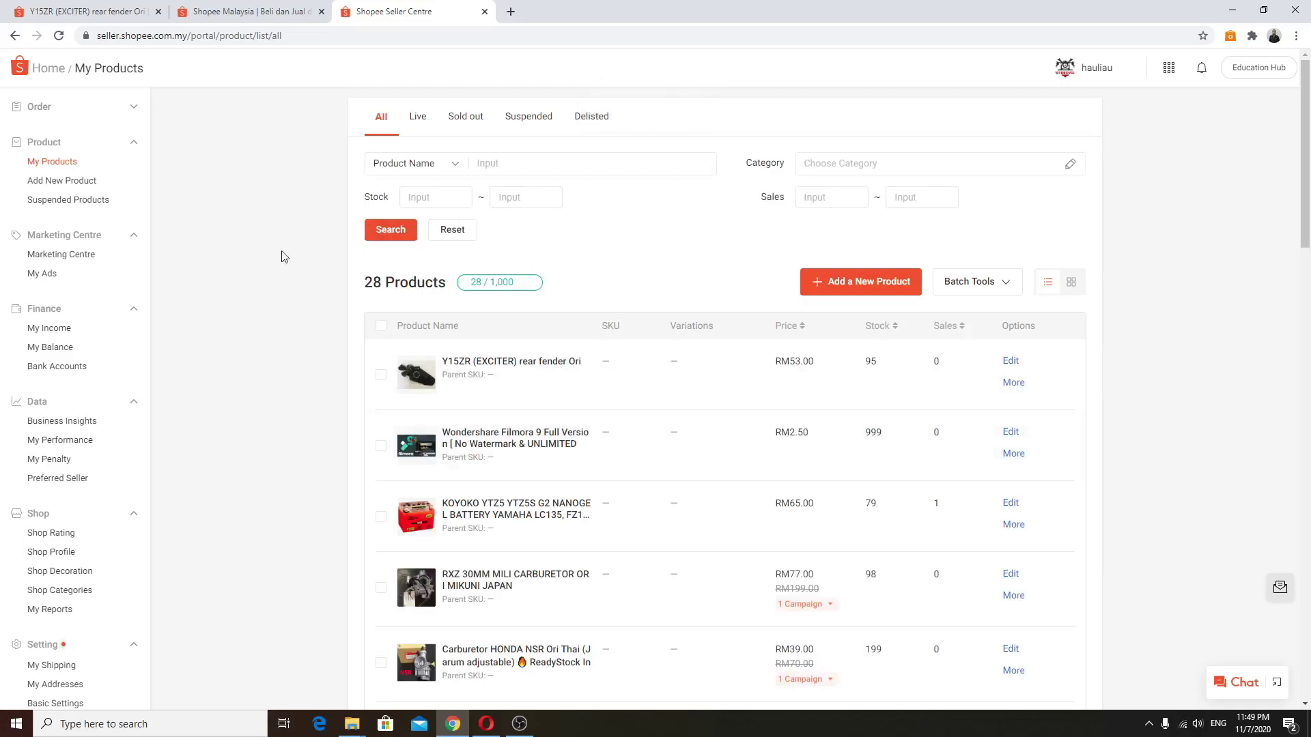
- Examine the published Y15ZR rear fender in My Products, opening its product details and returning to the list without changes
scroll(564, 220, down, 4)
scroll(563, 219, up, 4)
click(505, 363)
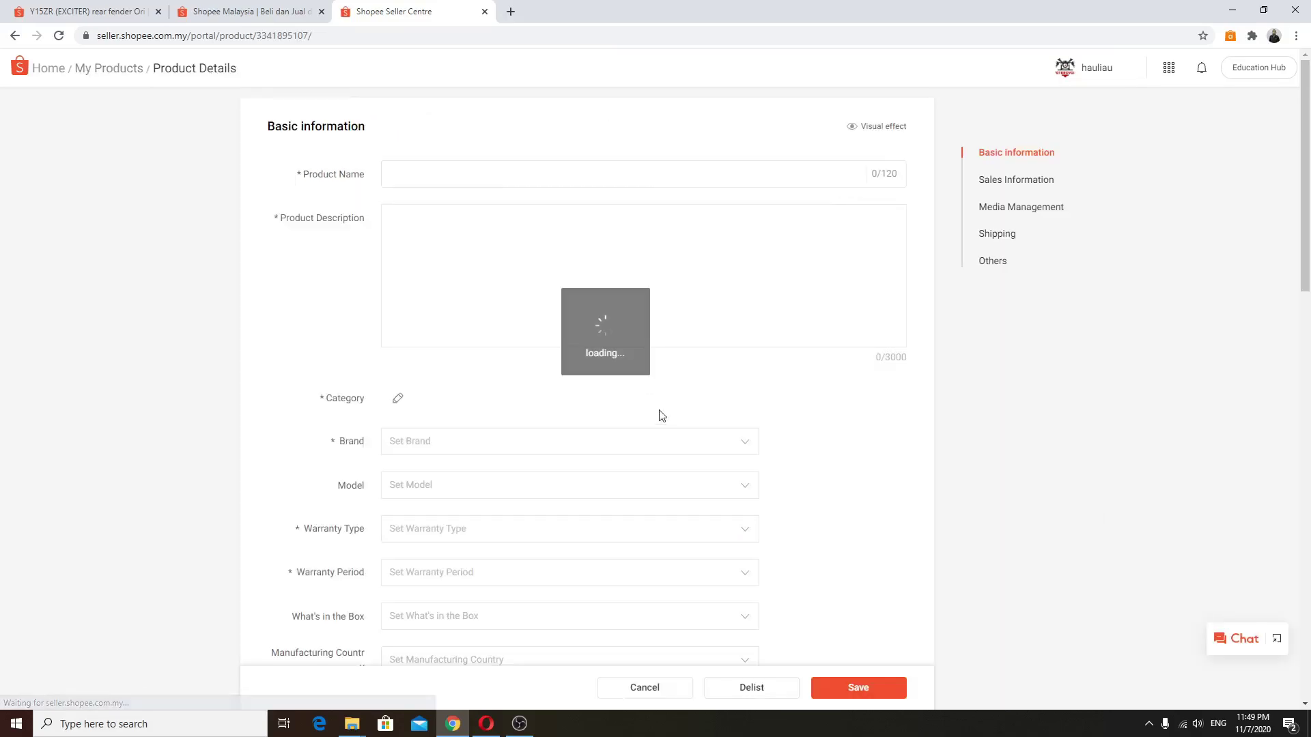
click(16, 36)
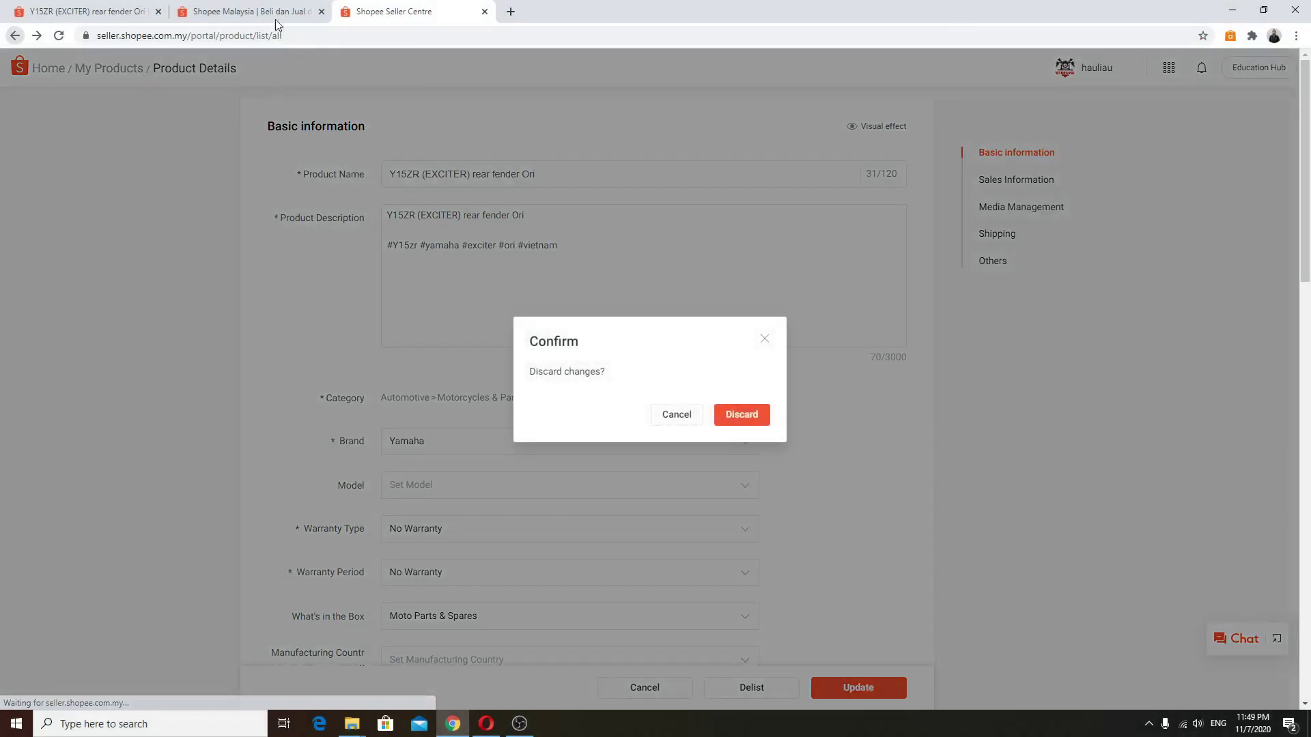
click(738, 416)
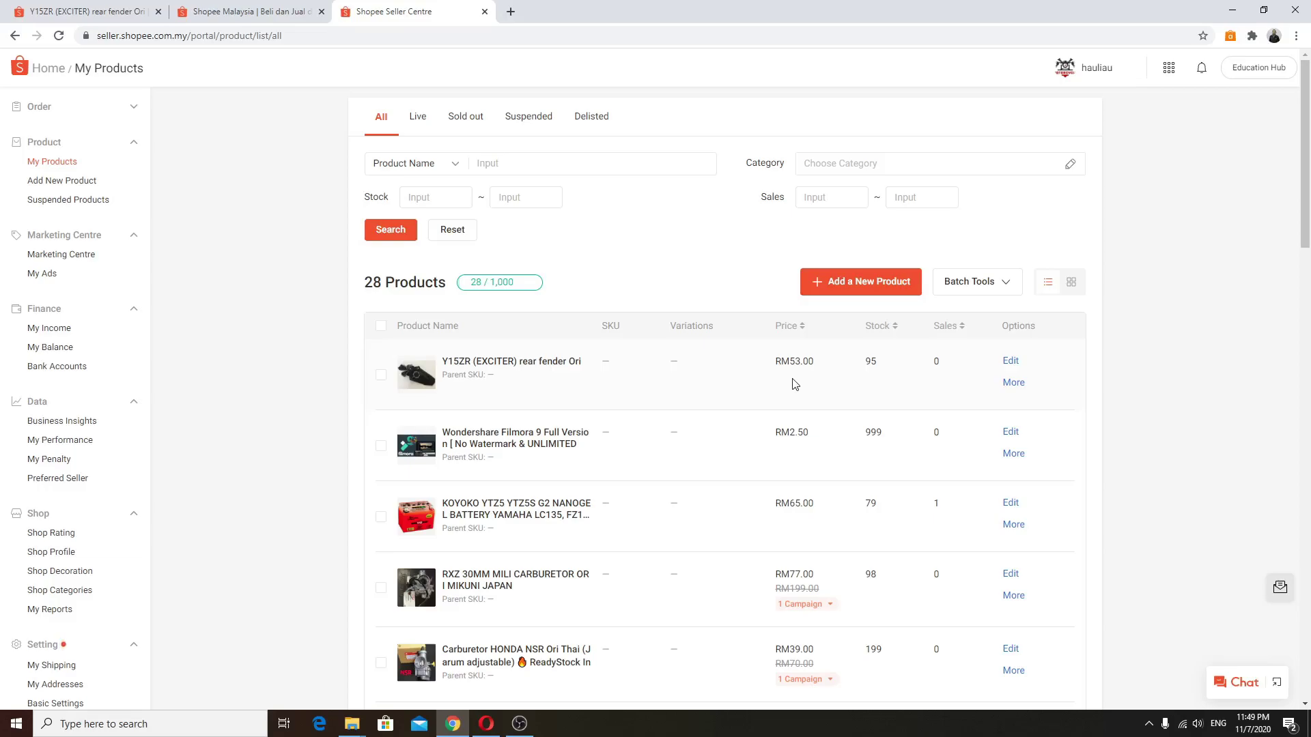
scroll(767, 567, down, 2)
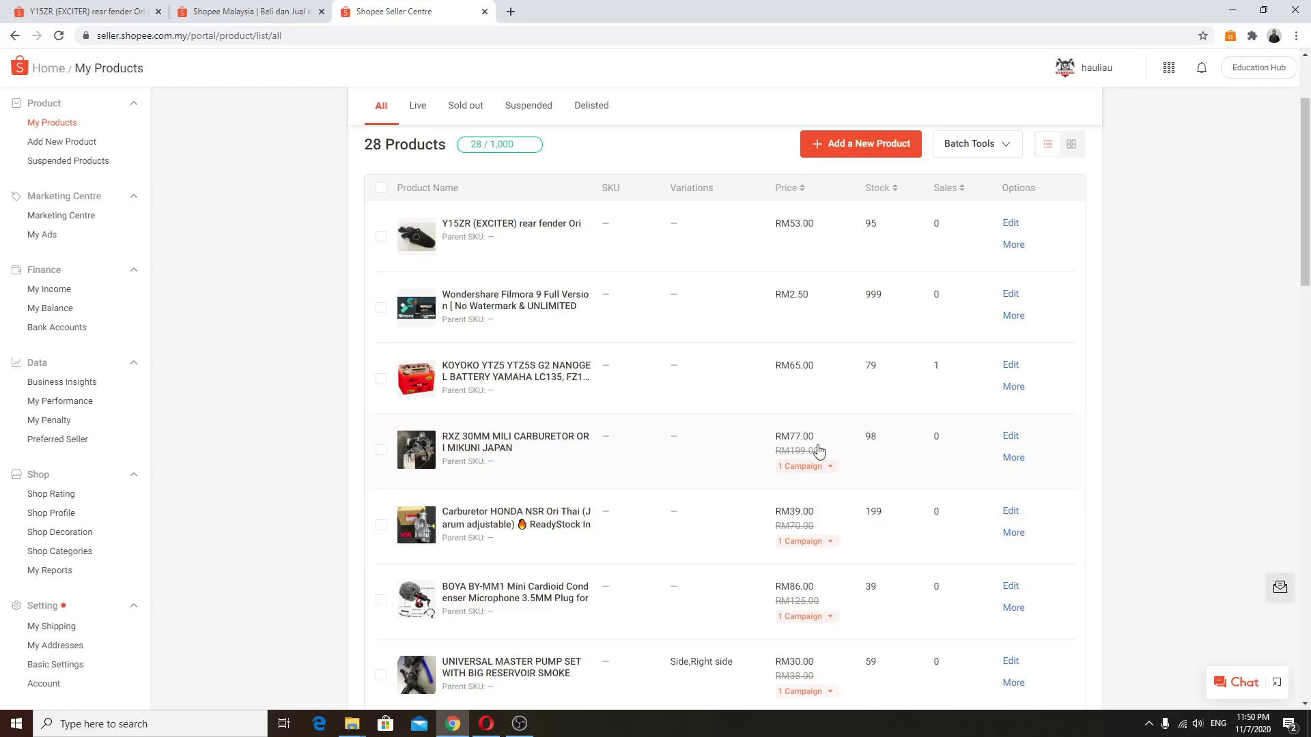
scroll(858, 430, up, 2)
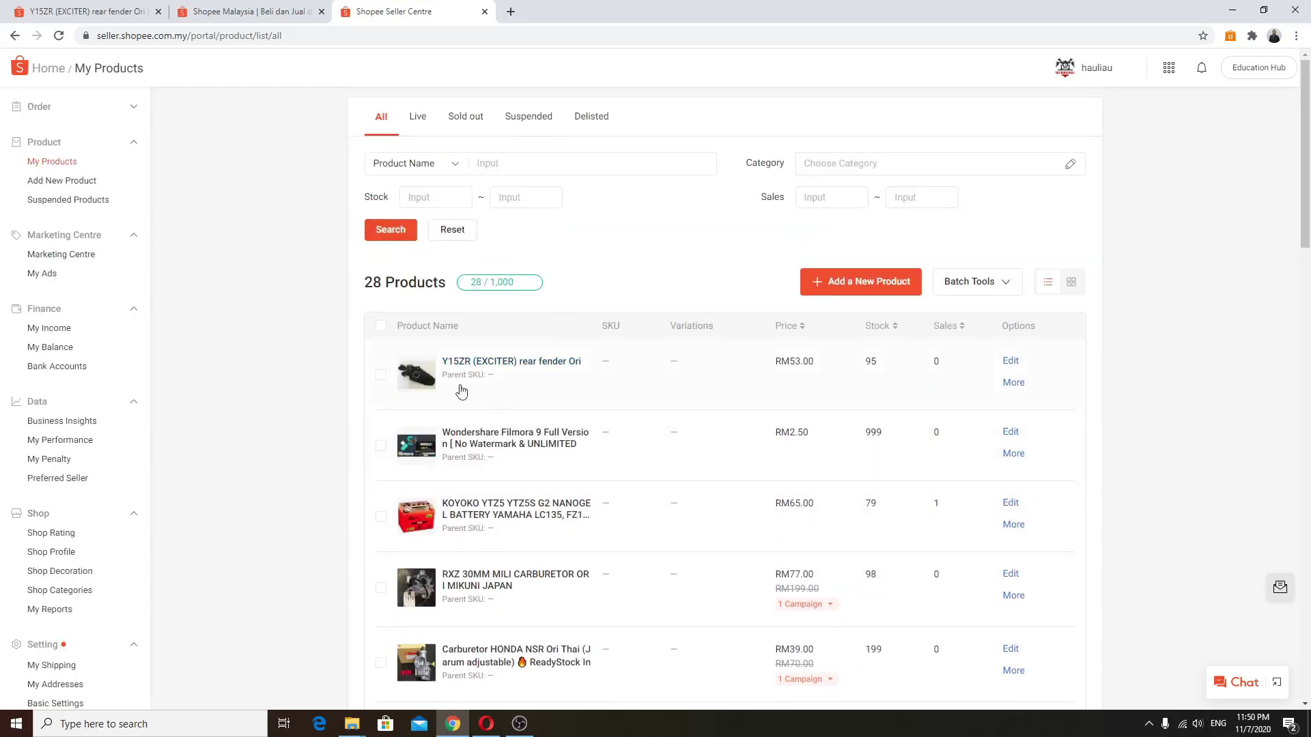
- Leave the supplier's checkout, search the Shopee storefront for the seller's own shop username, and open motosparepart's full product list
click(252, 12)
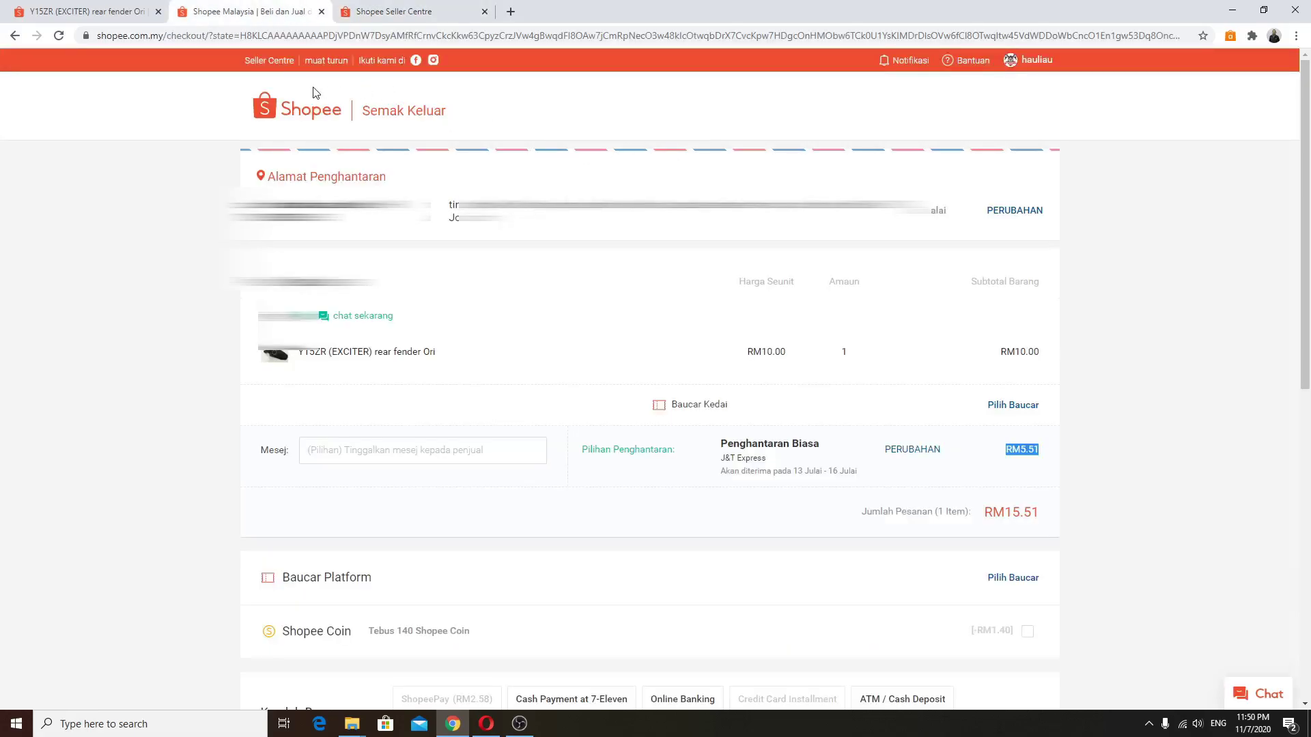
click(14, 38)
click(14, 38)
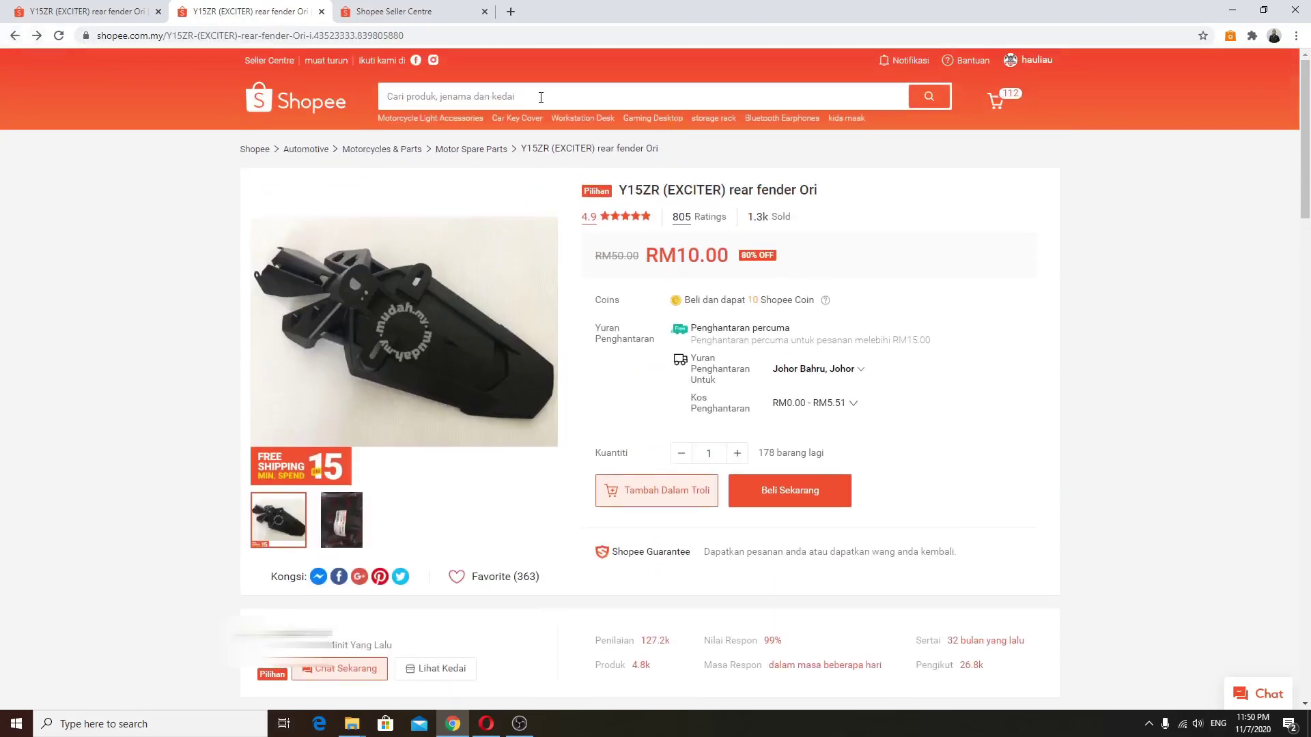
click(540, 98)
text(hauliau)
key(Return)
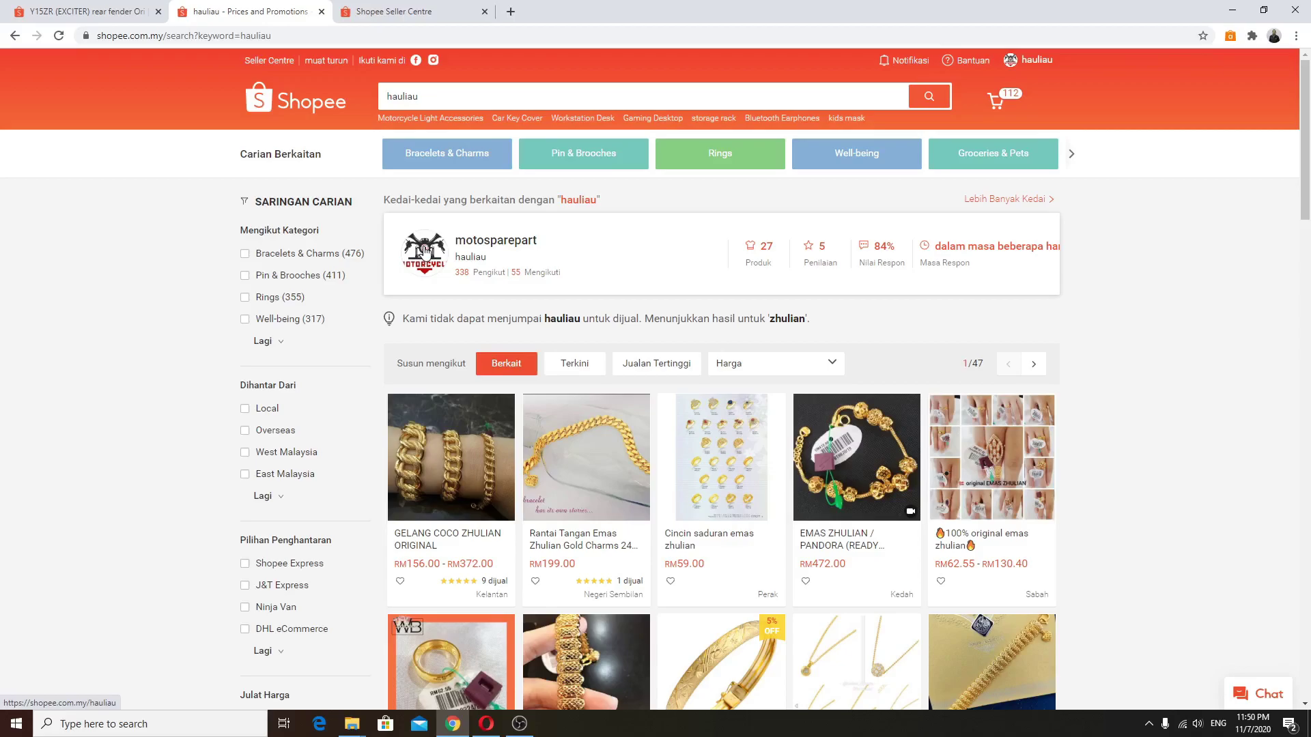
click(423, 251)
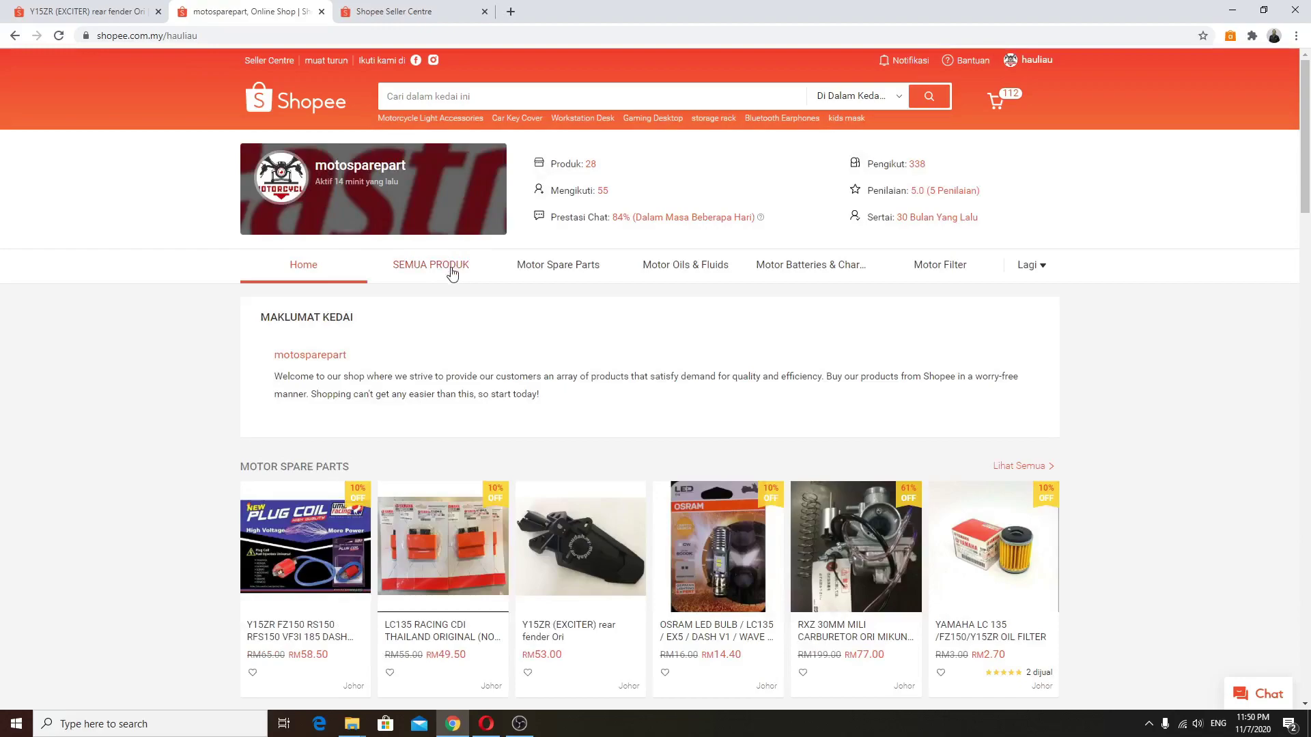
click(438, 271)
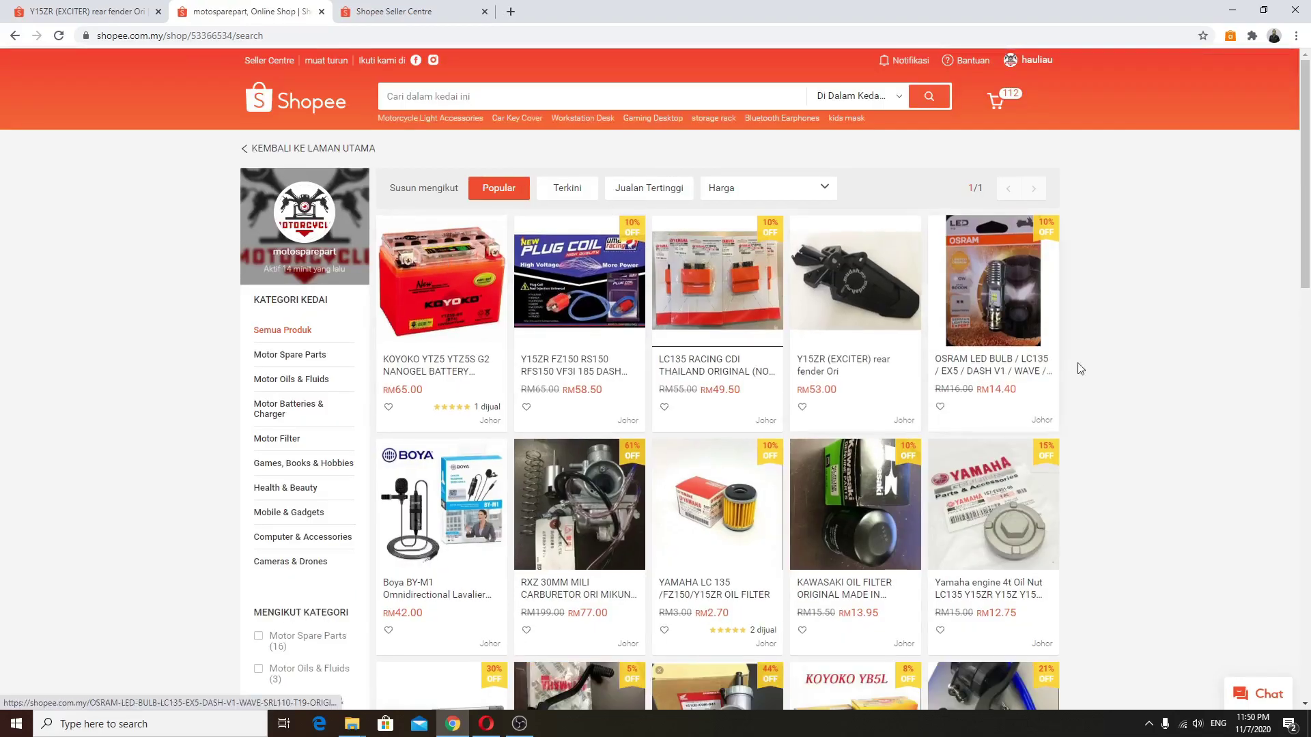
- Open the shop's RS 150 Rear Fender (straight) listing and examine its product ratings and the reviewer's profile
scroll(1076, 366, down, 1)
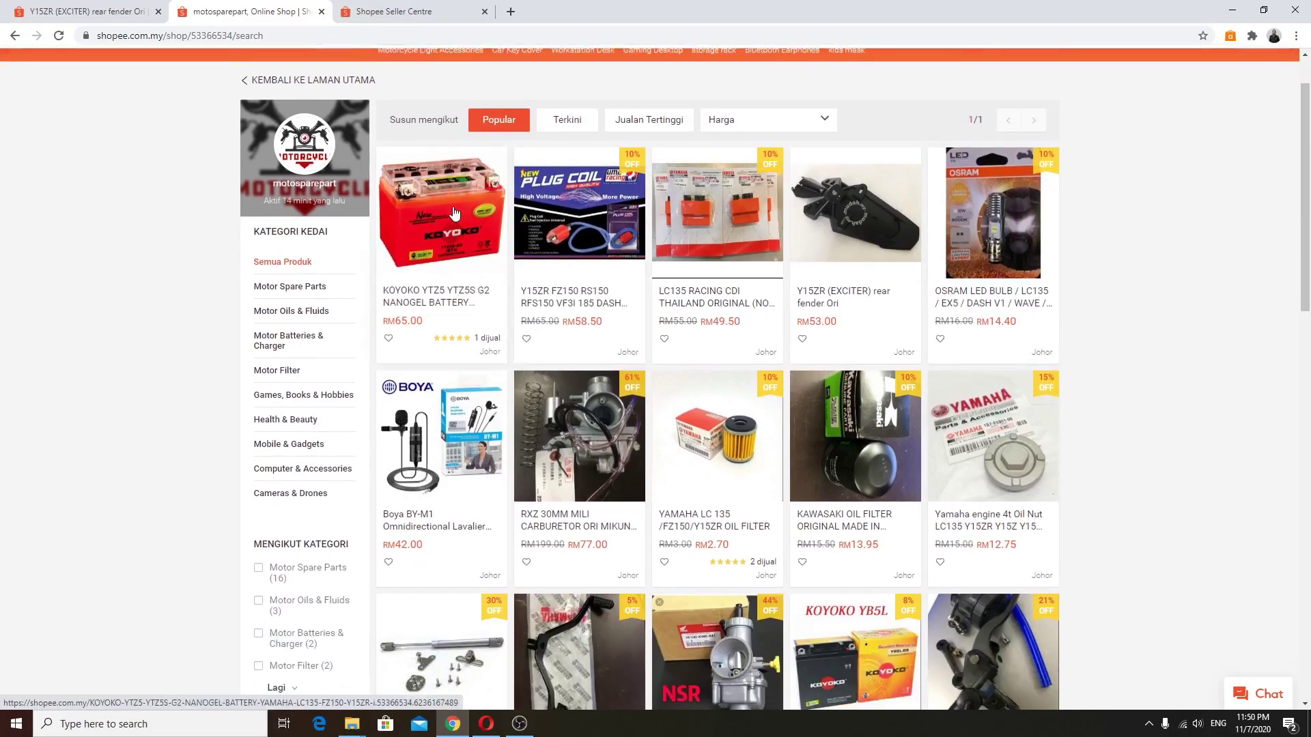
scroll(471, 300, down, 3)
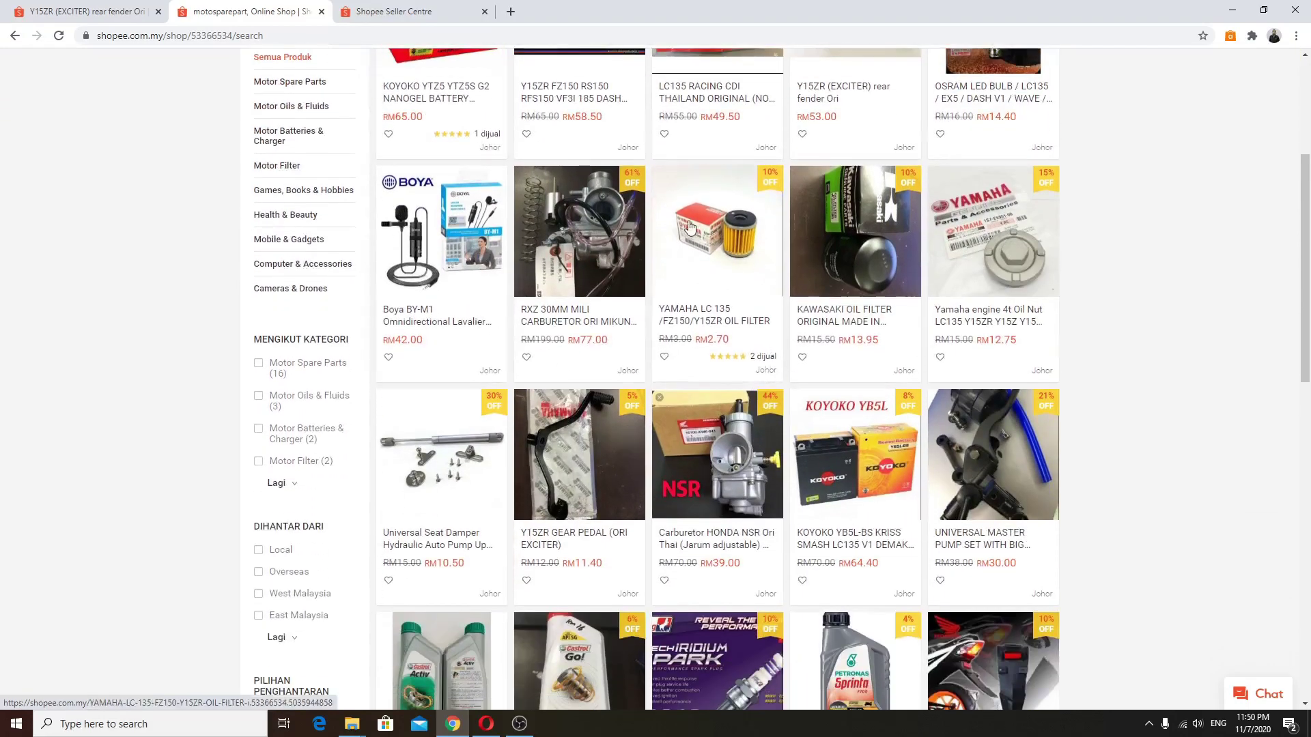
scroll(730, 286, down, 2)
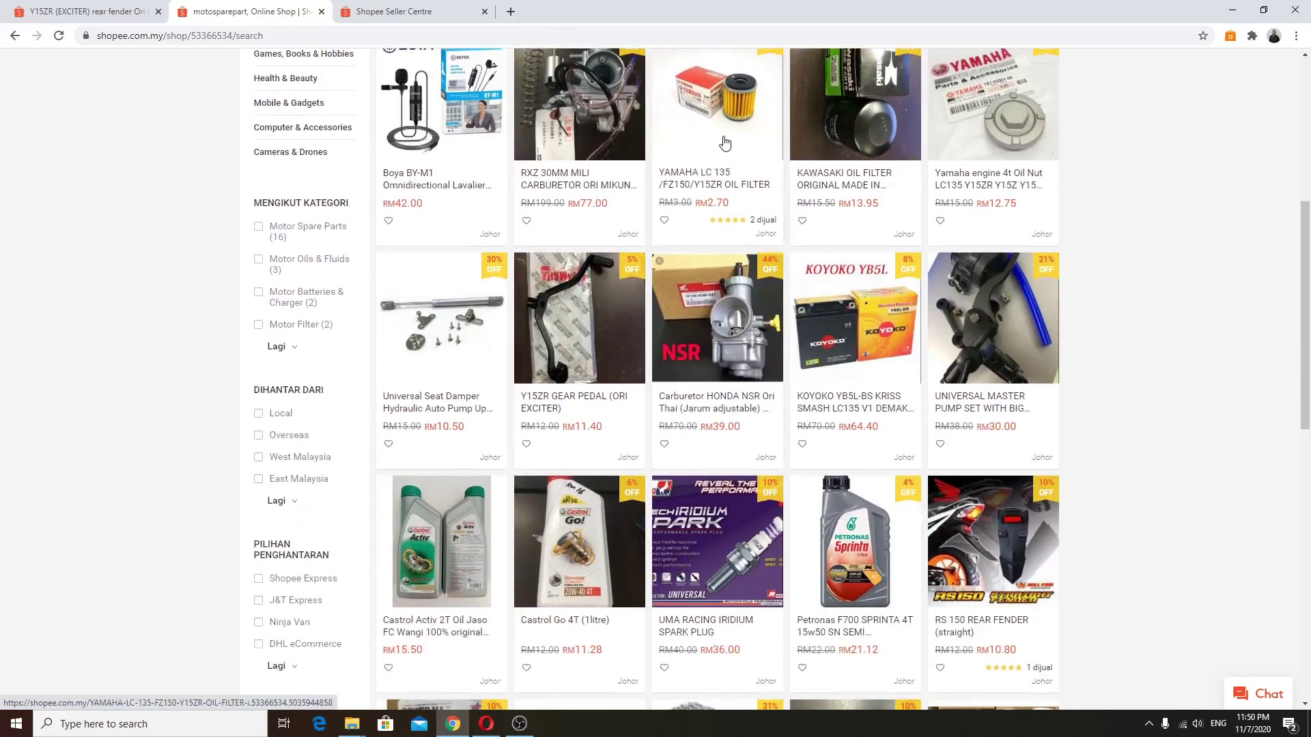
scroll(723, 170, down, 3)
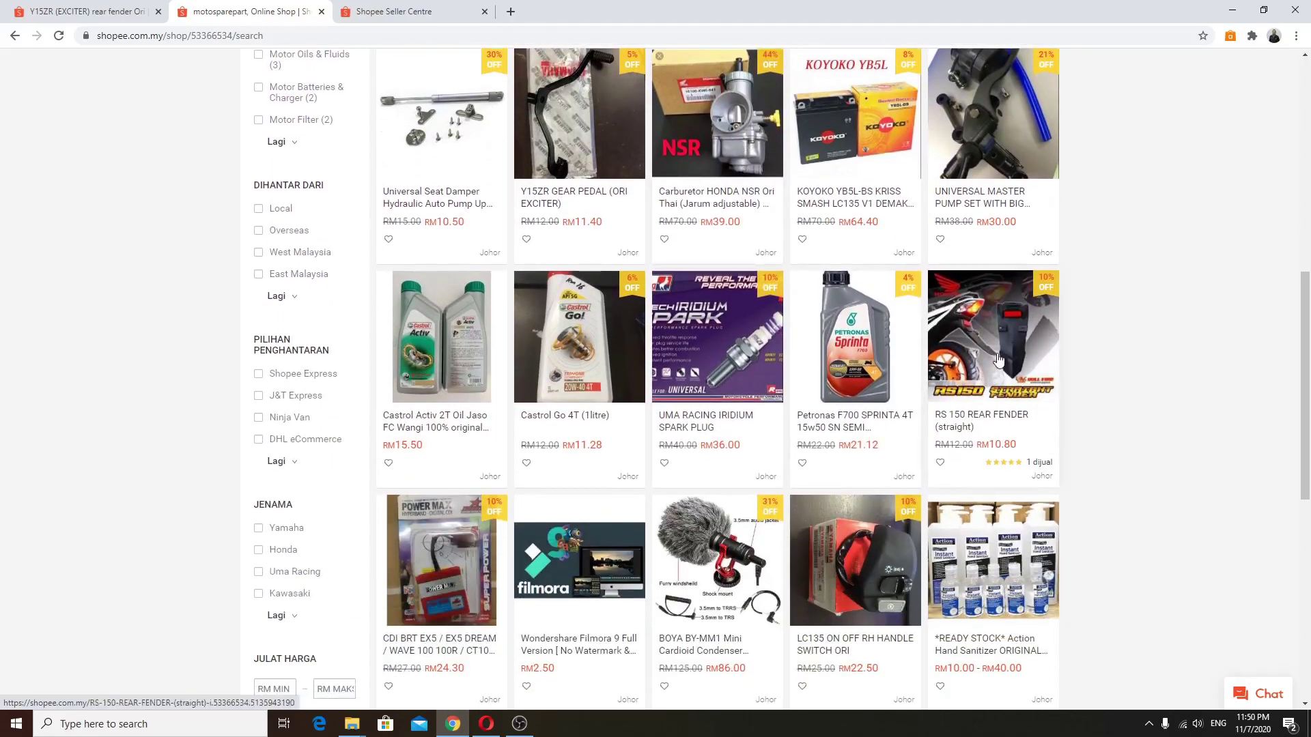
click(1006, 384)
scroll(459, 453, down, 10)
scroll(387, 468, down, 1)
click(326, 333)
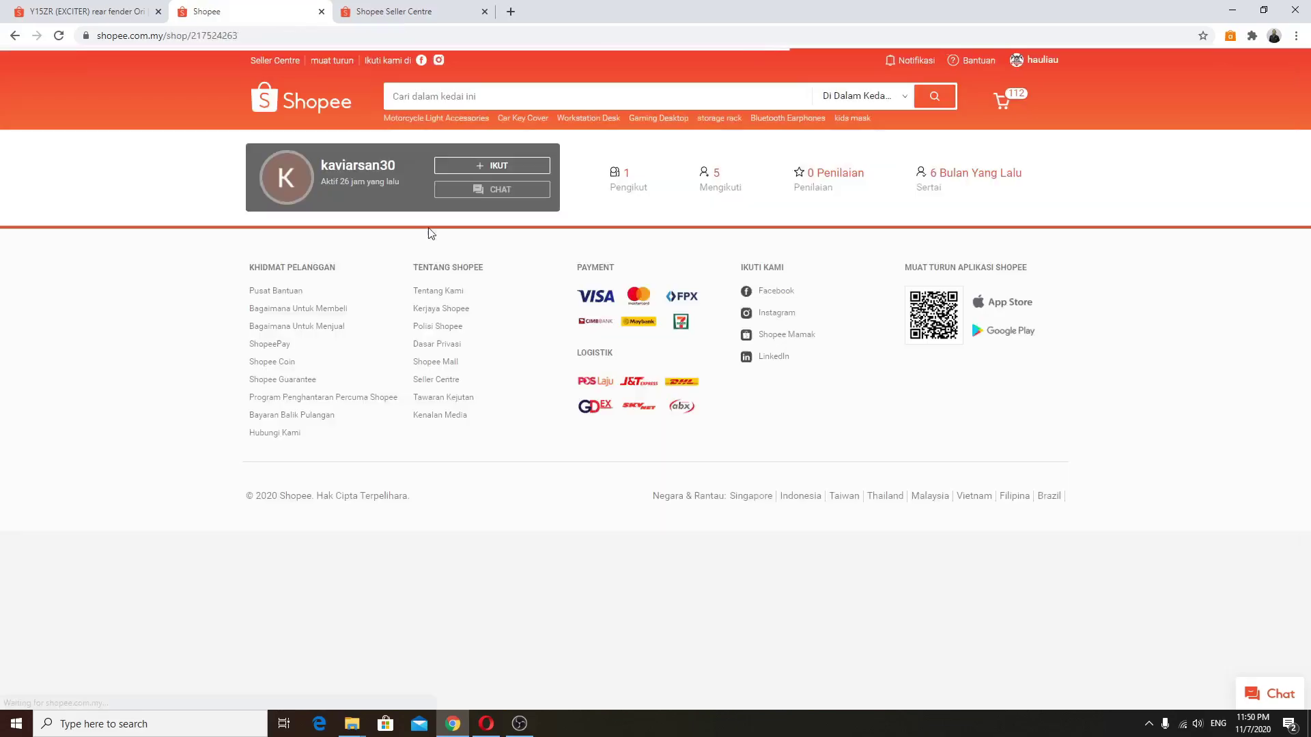
click(12, 37)
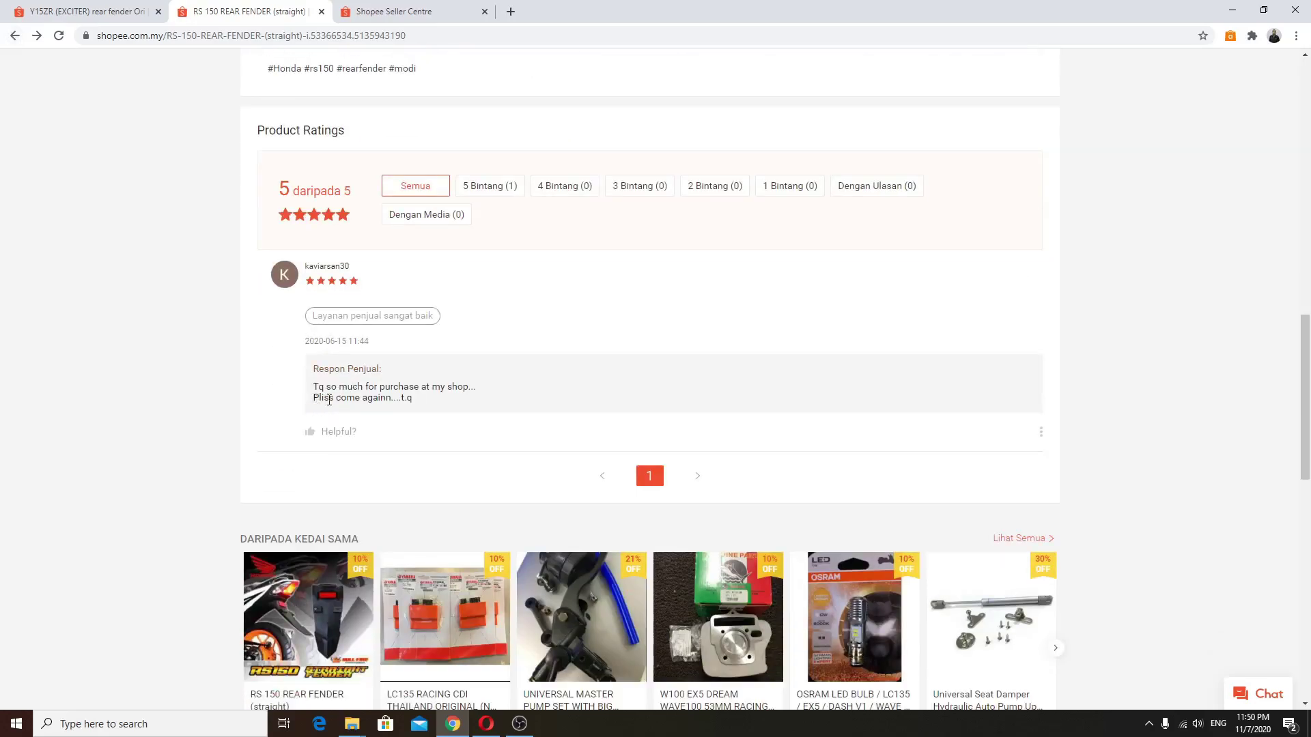
scroll(379, 408, up, 15)
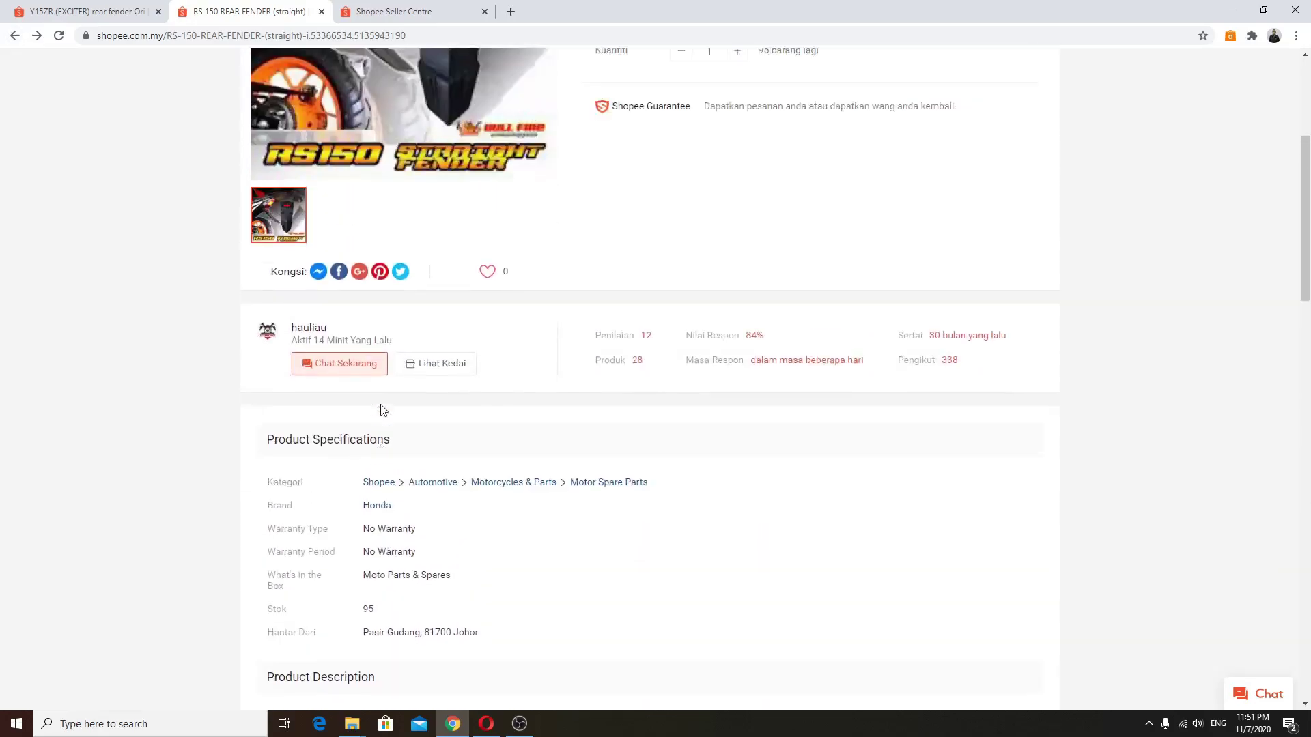
- Return to the shop's product list, open the Y15ZR (EXCITER) rear fender Ori listing, and view its enlarged photos
click(15, 35)
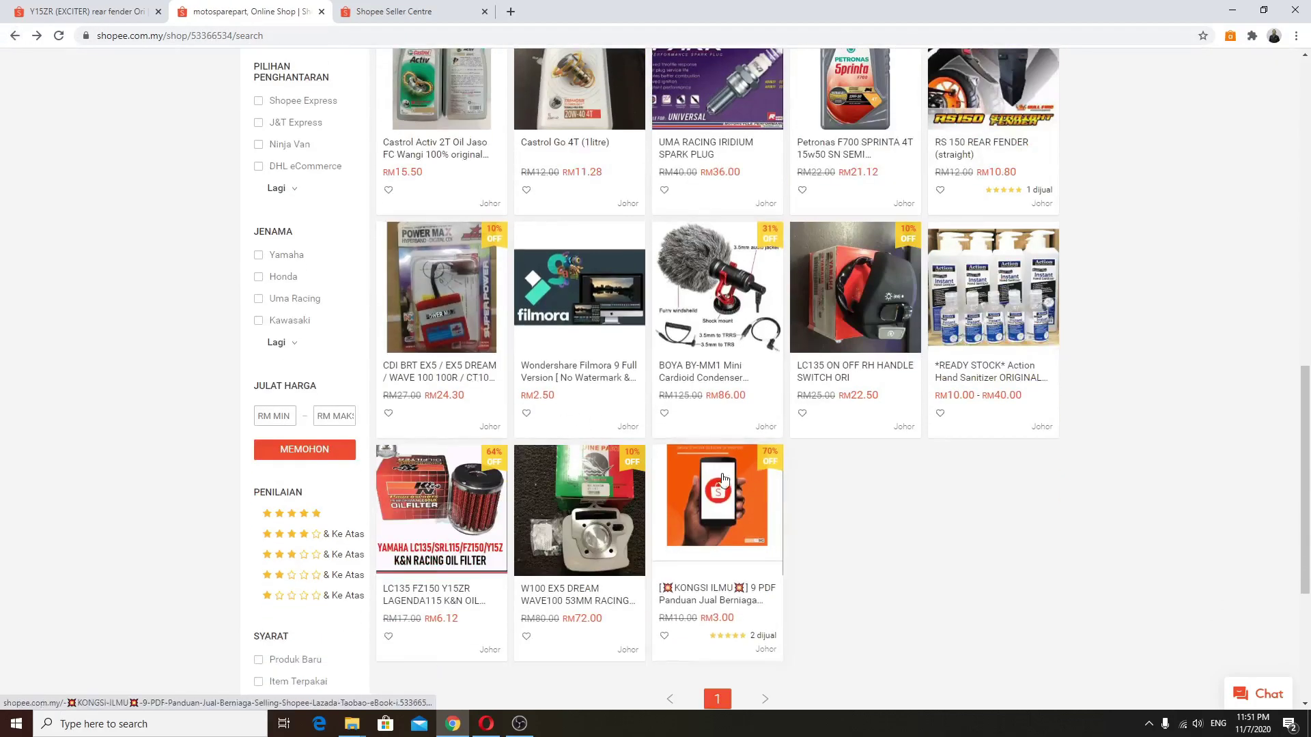
scroll(652, 304, up, 2)
scroll(652, 304, up, 9)
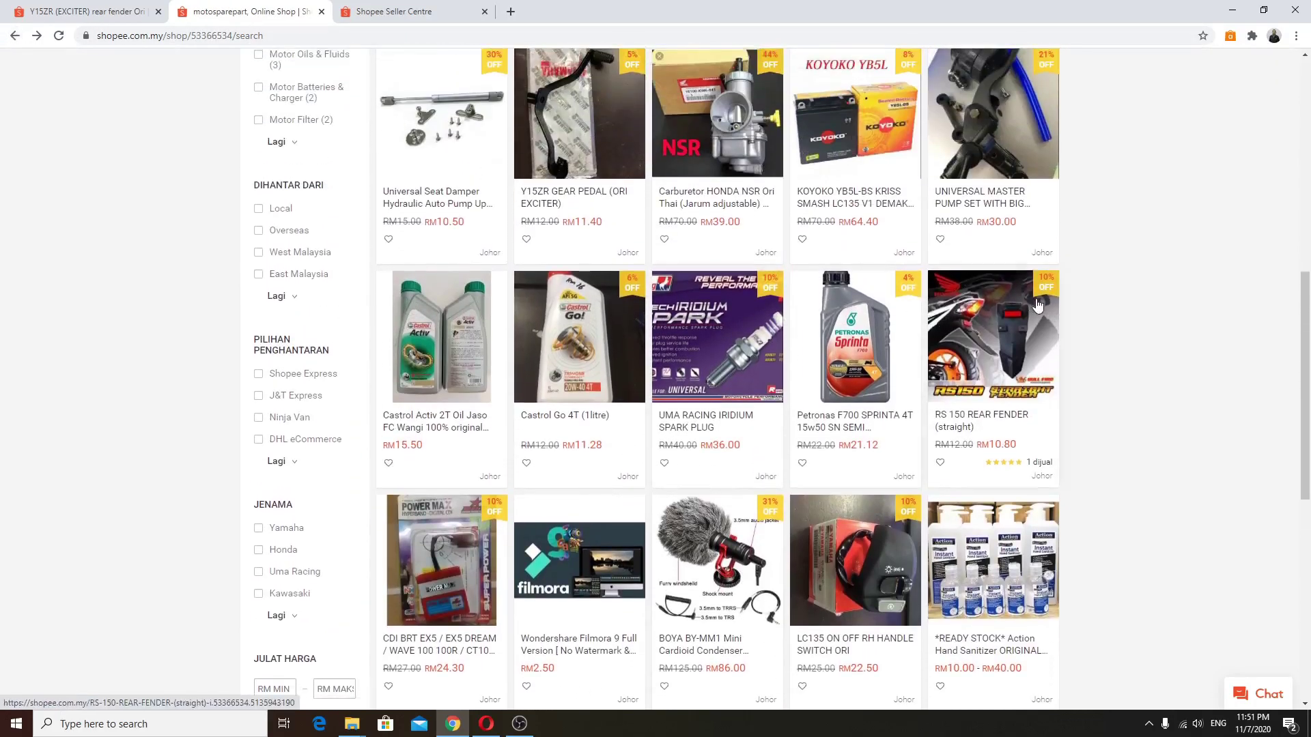
scroll(797, 325, up, 2)
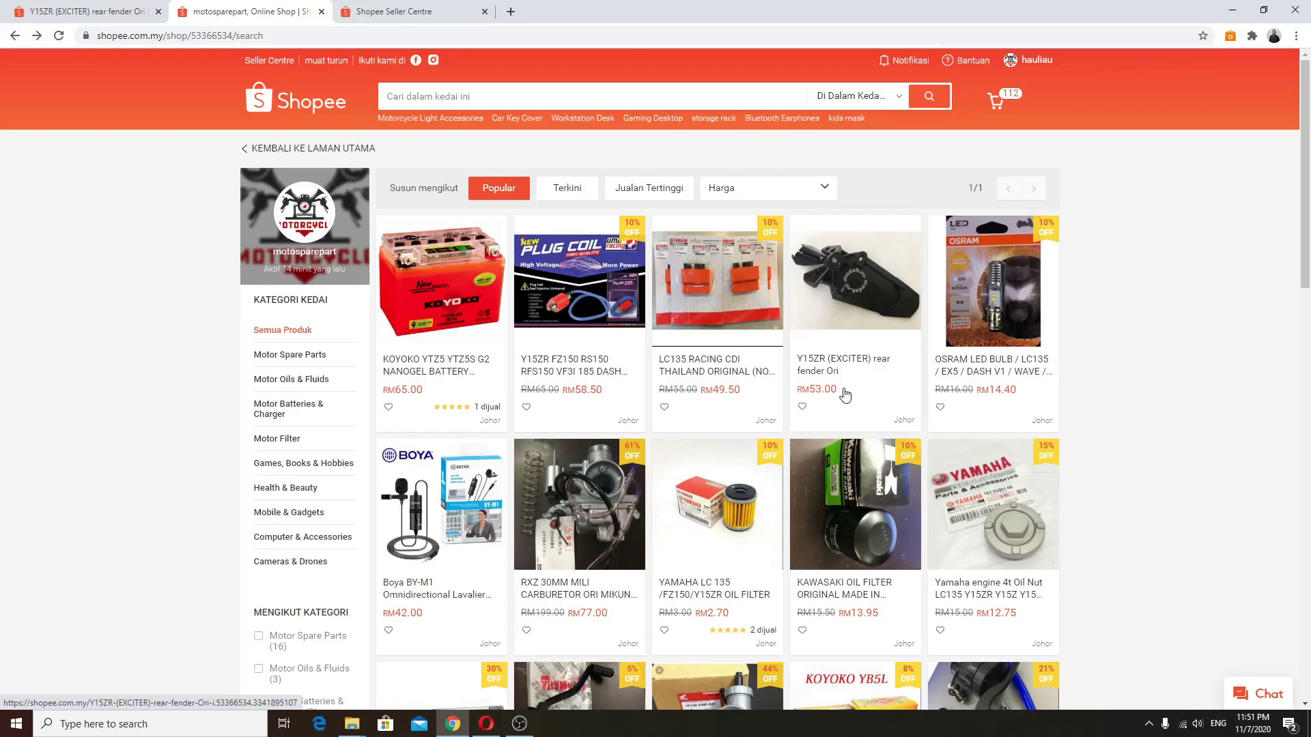
scroll(850, 400, down, 8)
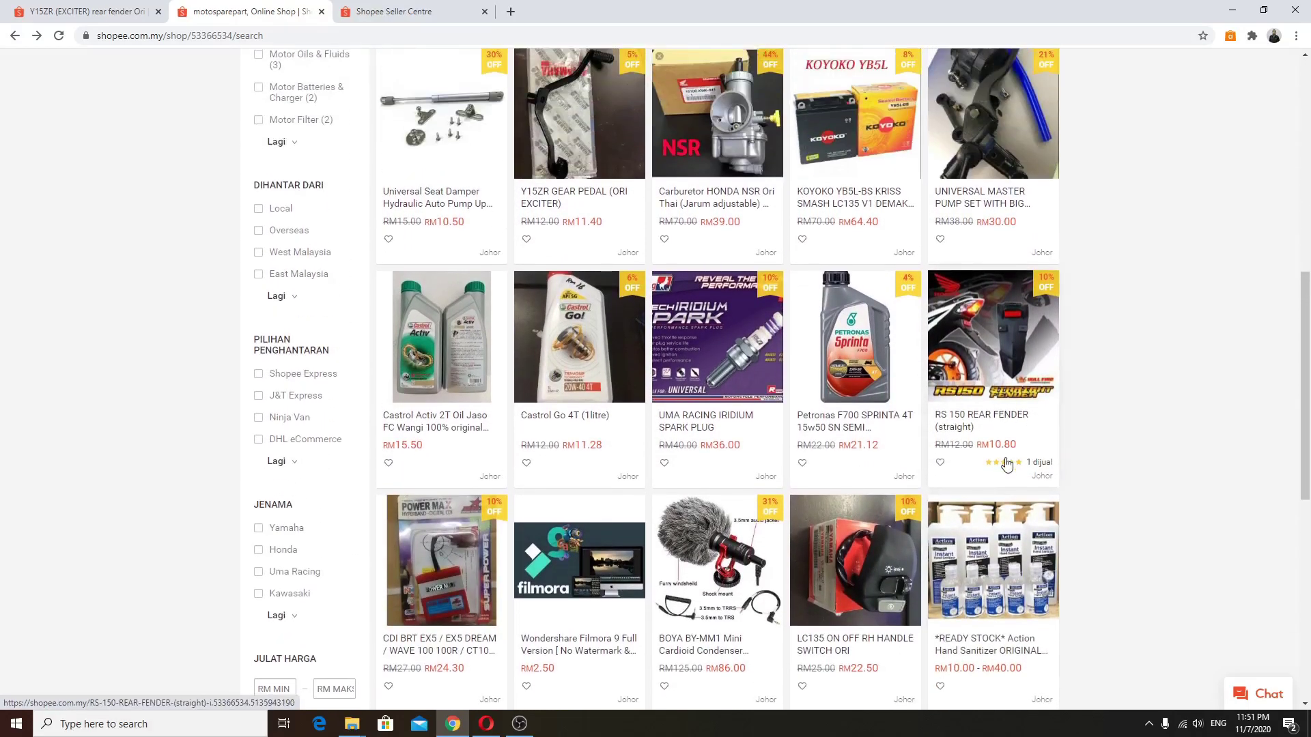
scroll(1027, 455, up, 9)
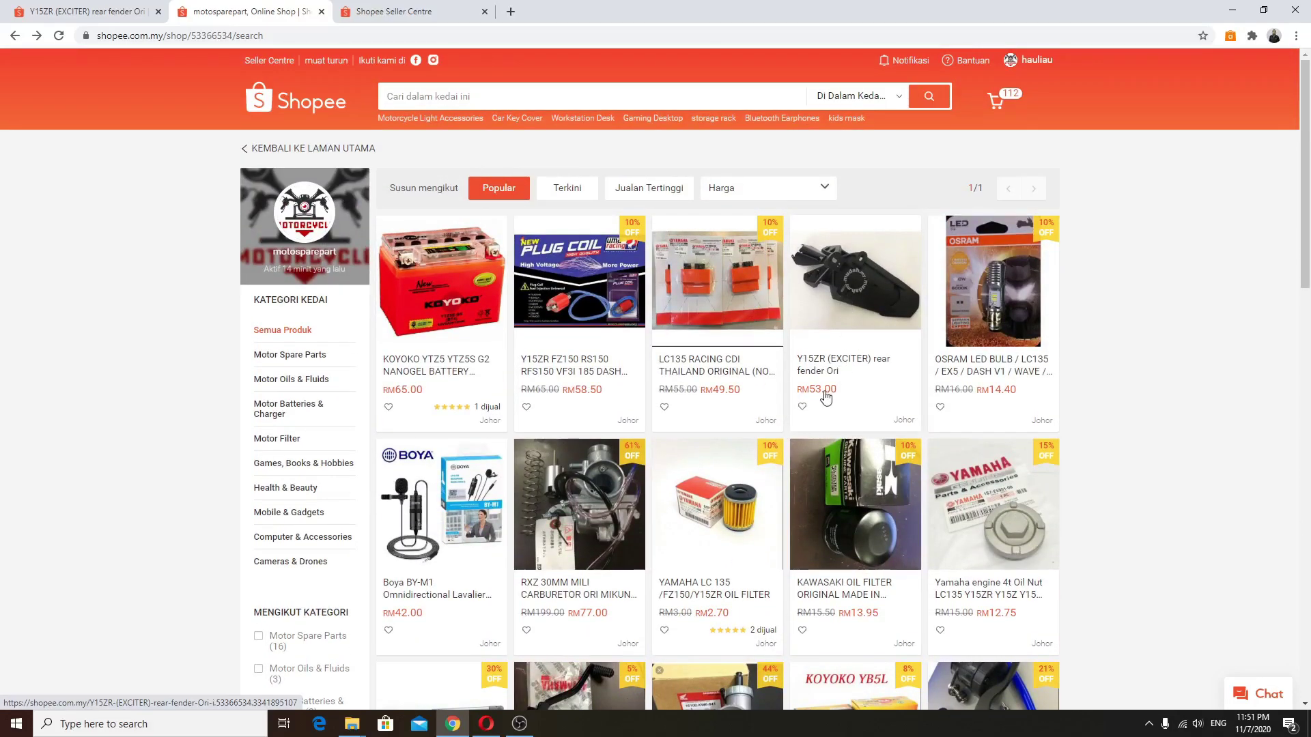
click(872, 274)
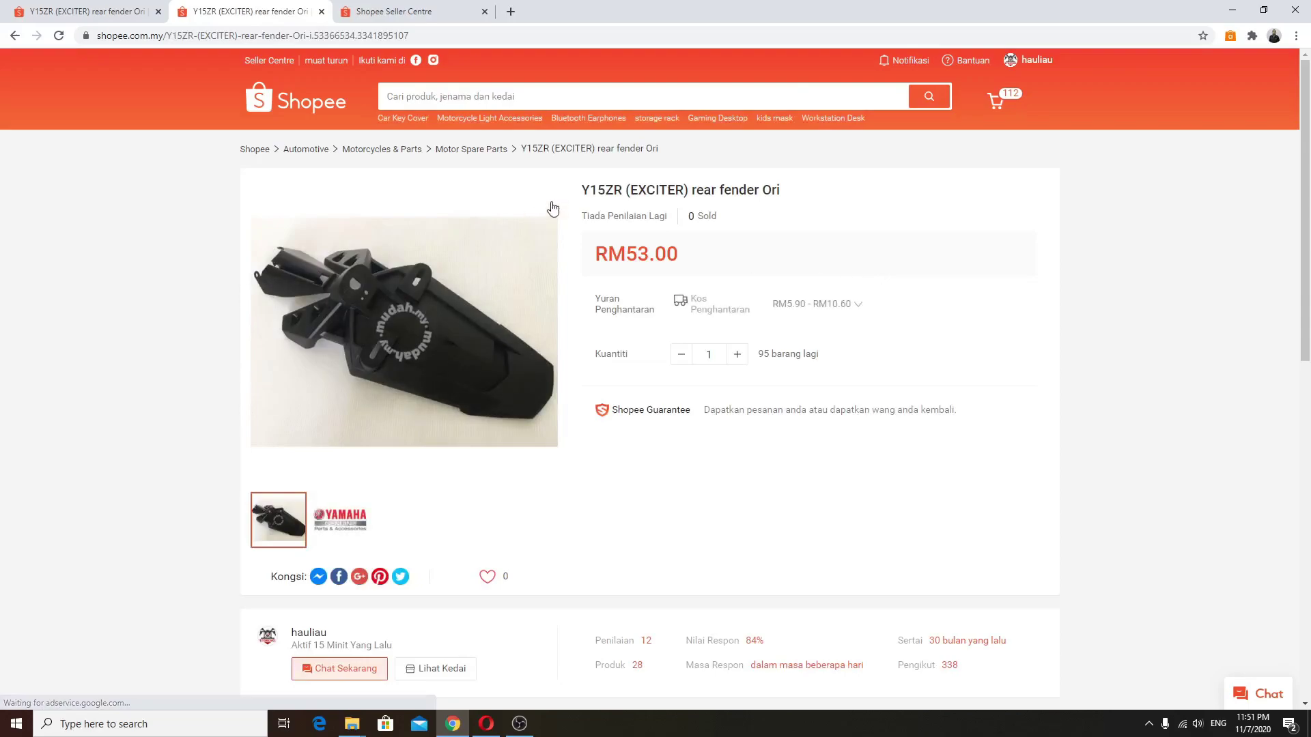
click(346, 509)
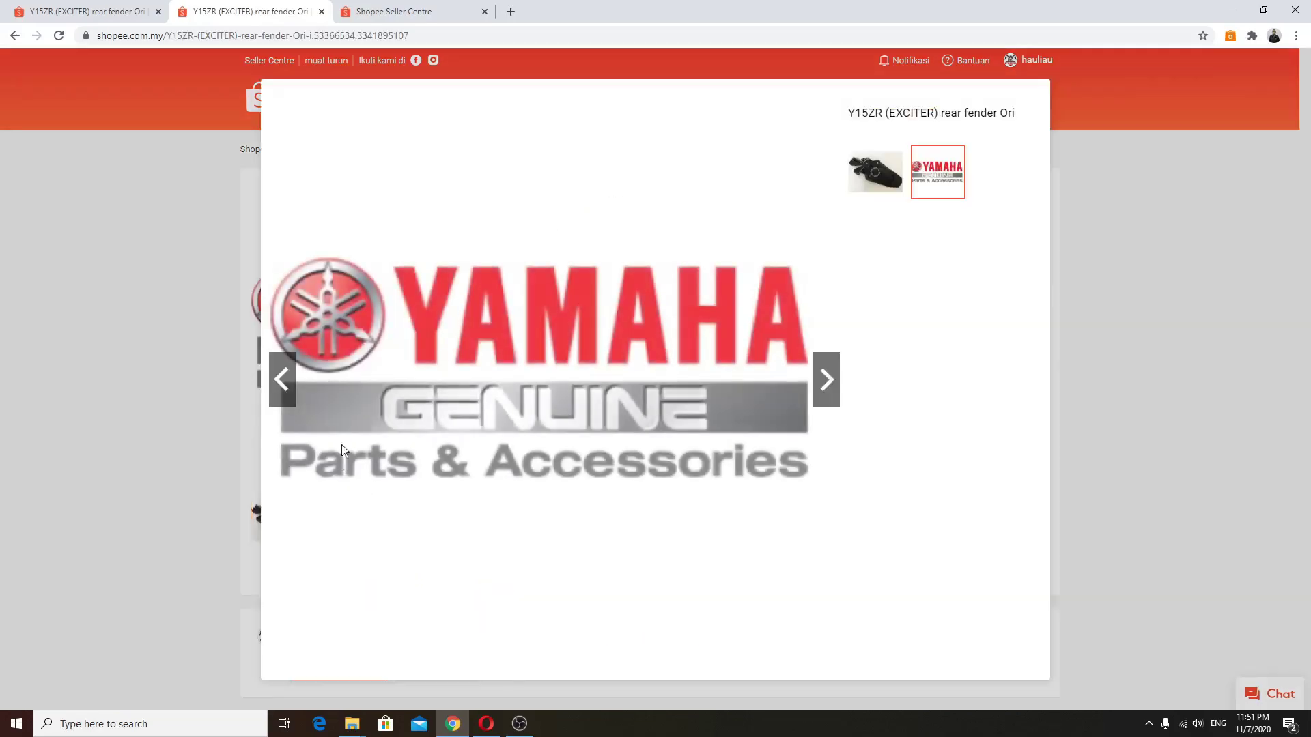
click(292, 373)
click(1187, 284)
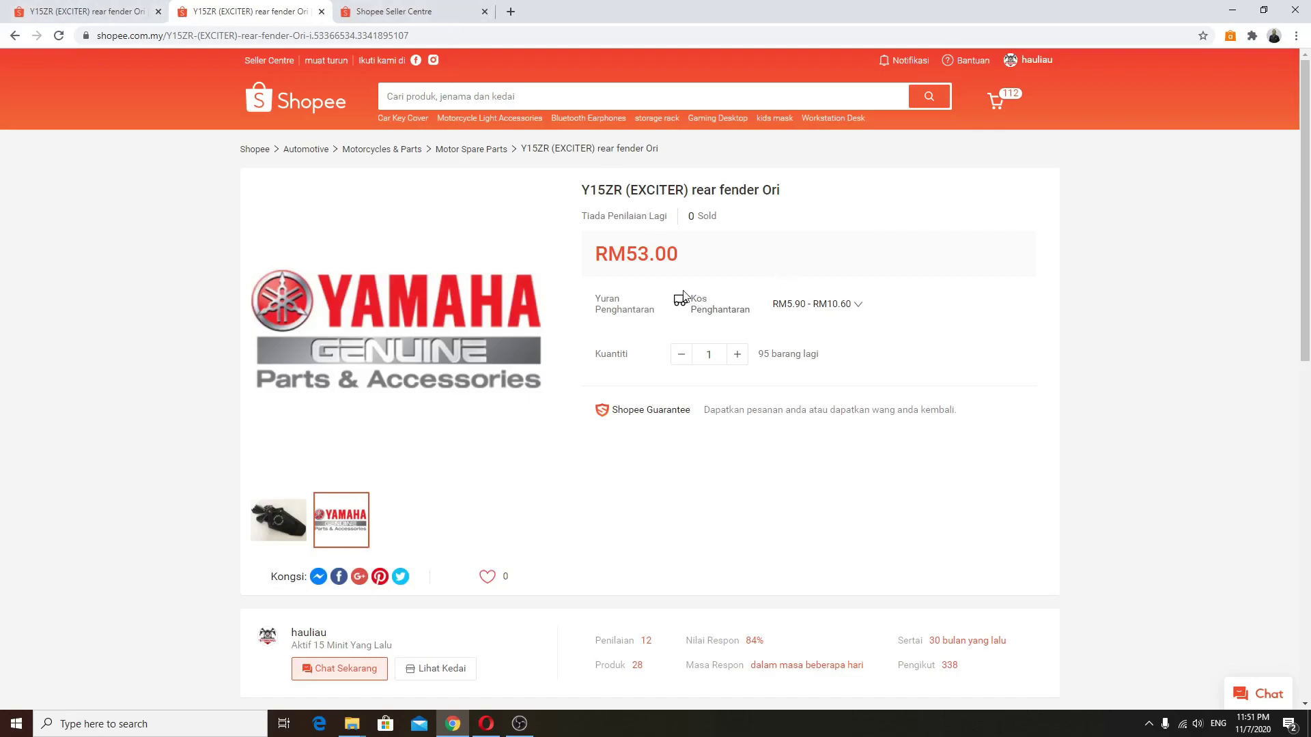
- Examine the Y15ZR rear fender listing's quantity control, shipping fees, specifications and description, and return to the shop's product list
click(738, 356)
click(680, 356)
mouse_move(814, 308)
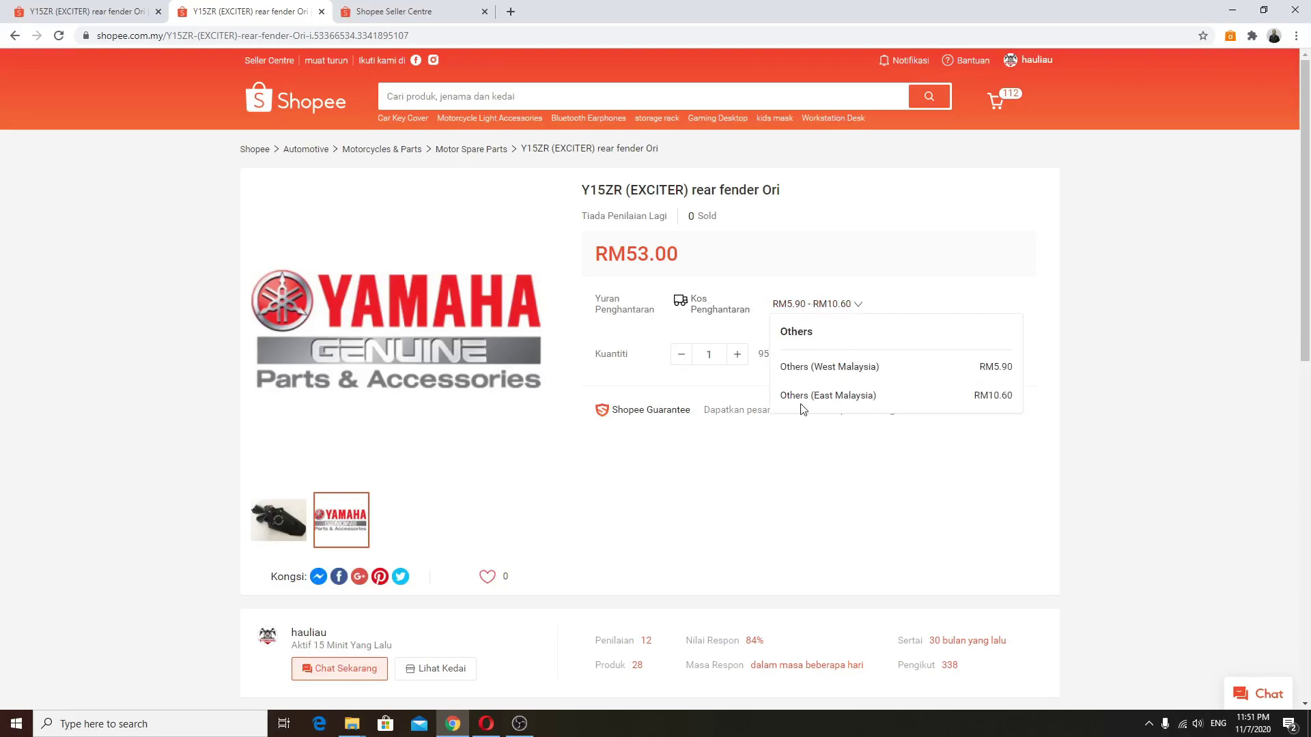
scroll(613, 367, down, 6)
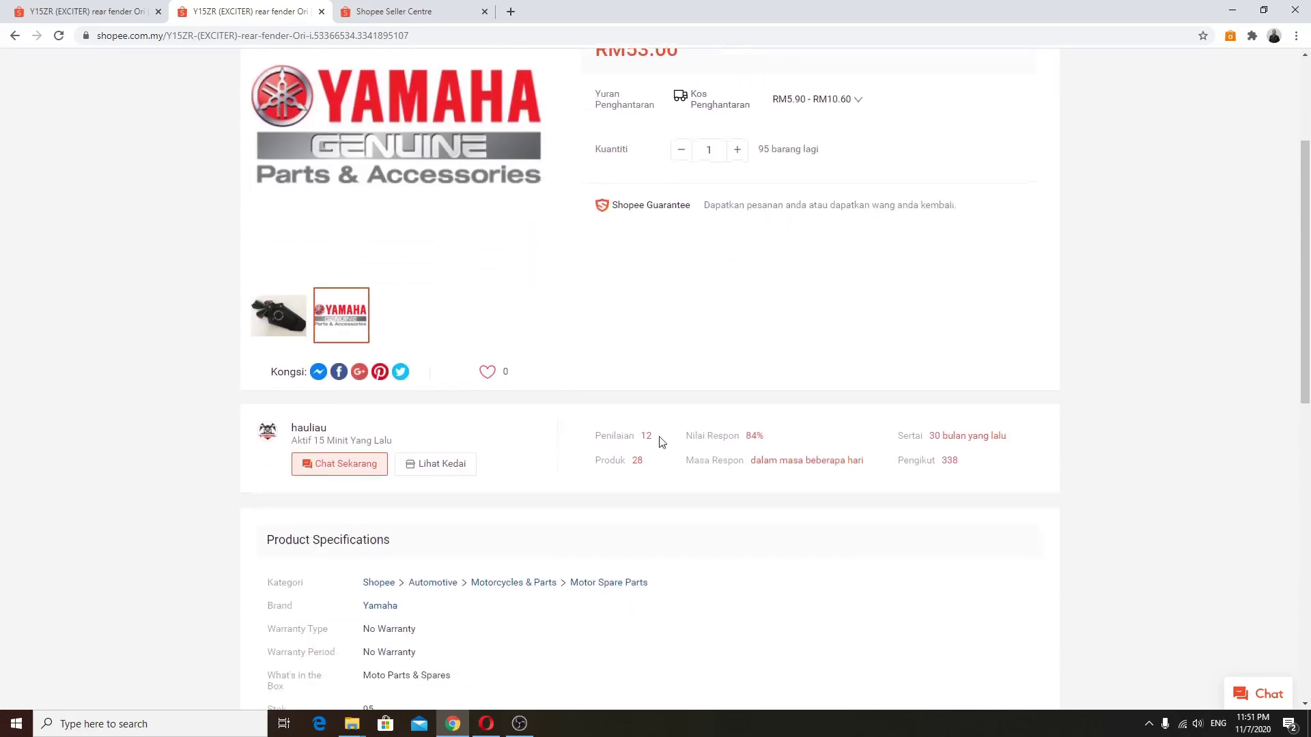
scroll(613, 367, up, 4)
scroll(613, 366, down, 6)
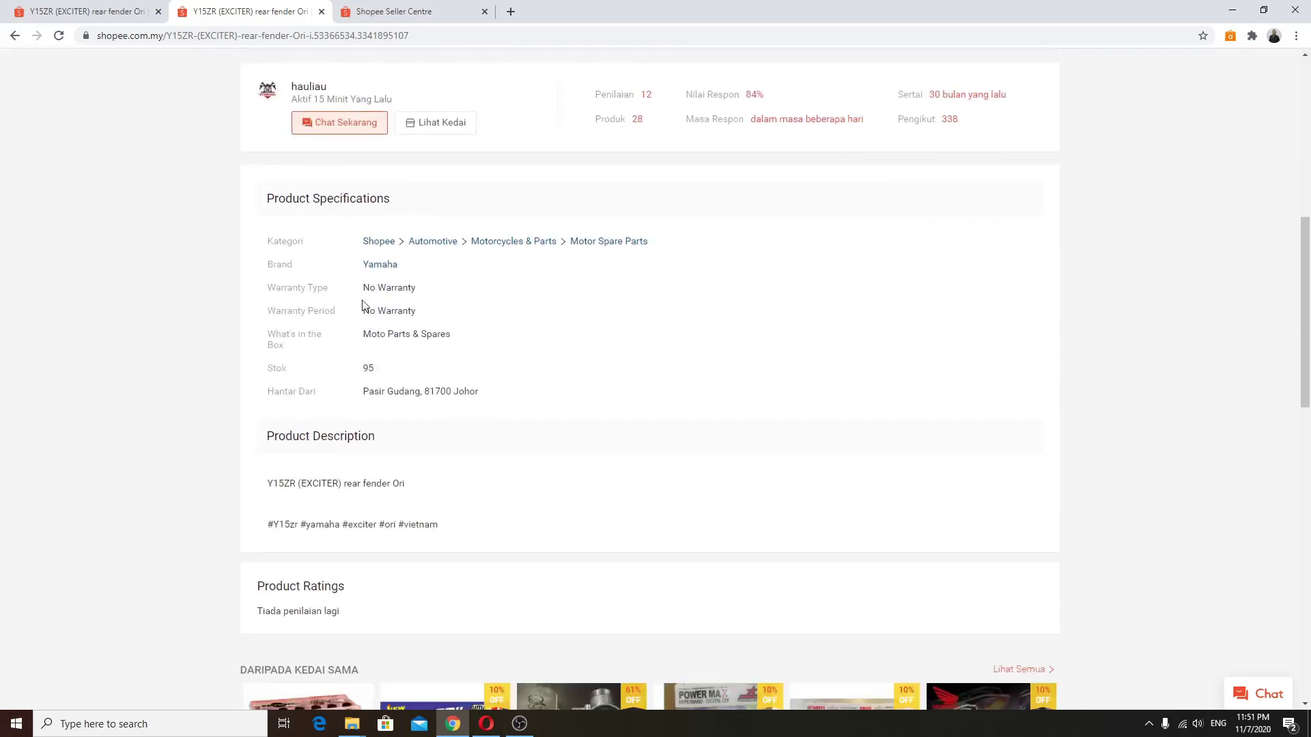
scroll(375, 409, down, 4)
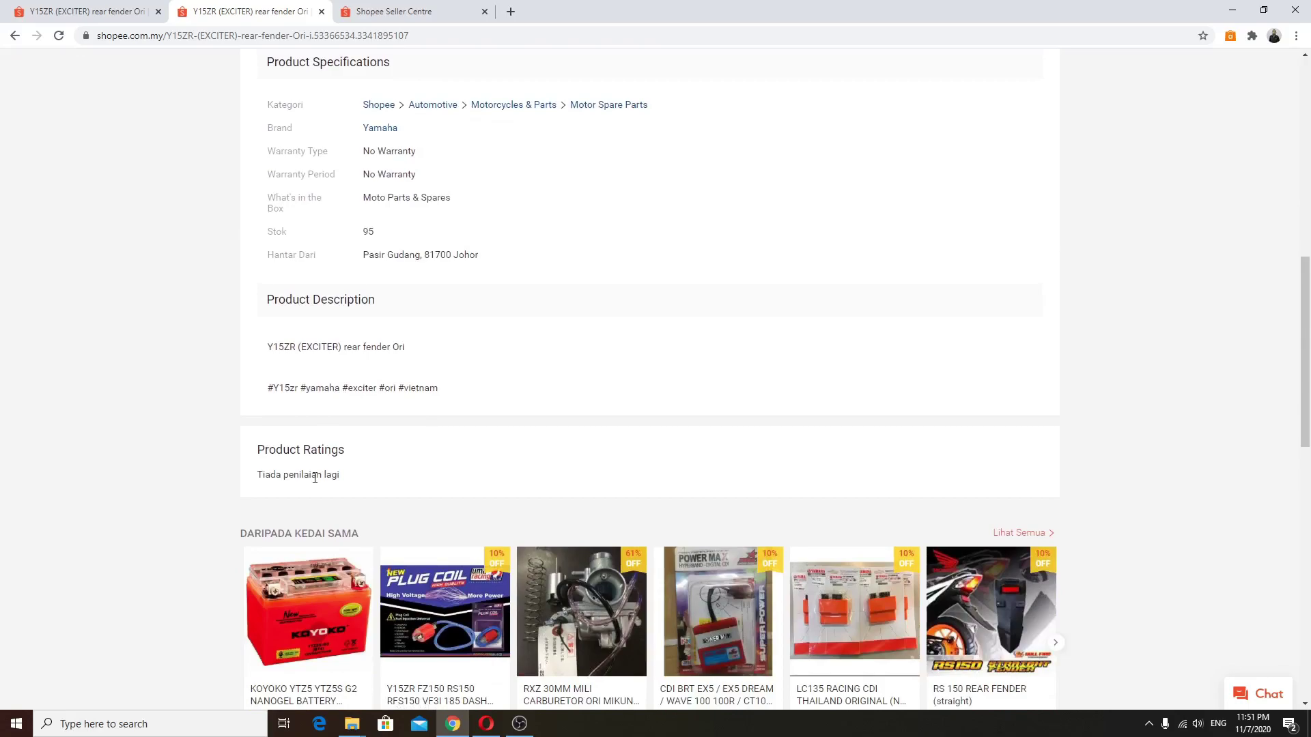
scroll(458, 399, up, 4)
scroll(463, 396, up, 8)
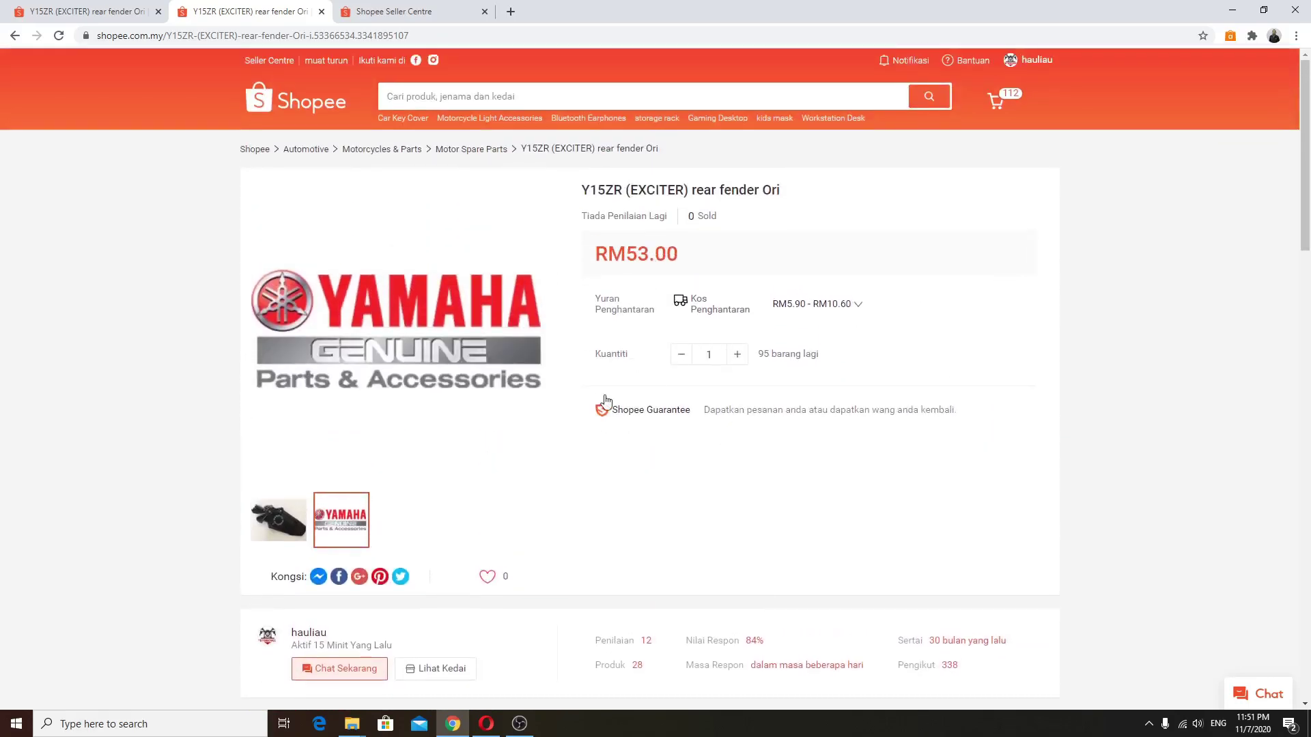
click(16, 35)
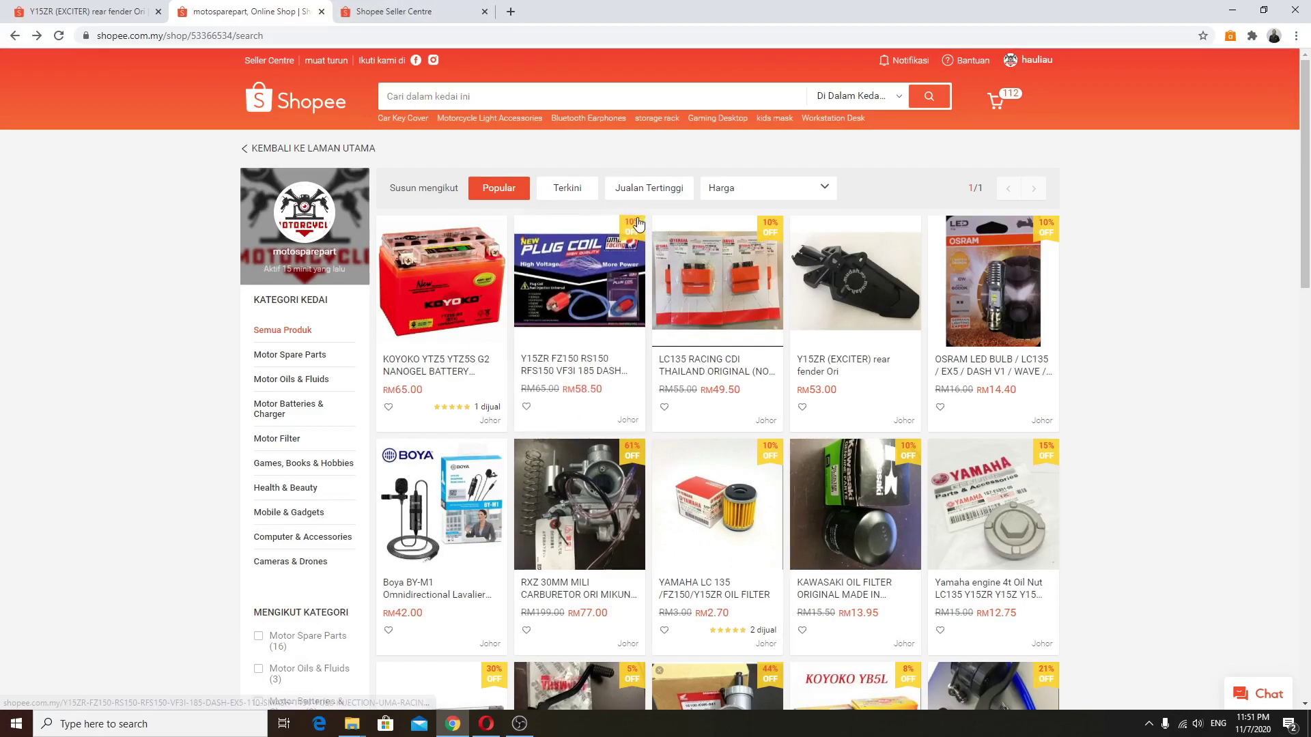
scroll(648, 328, down, 2)
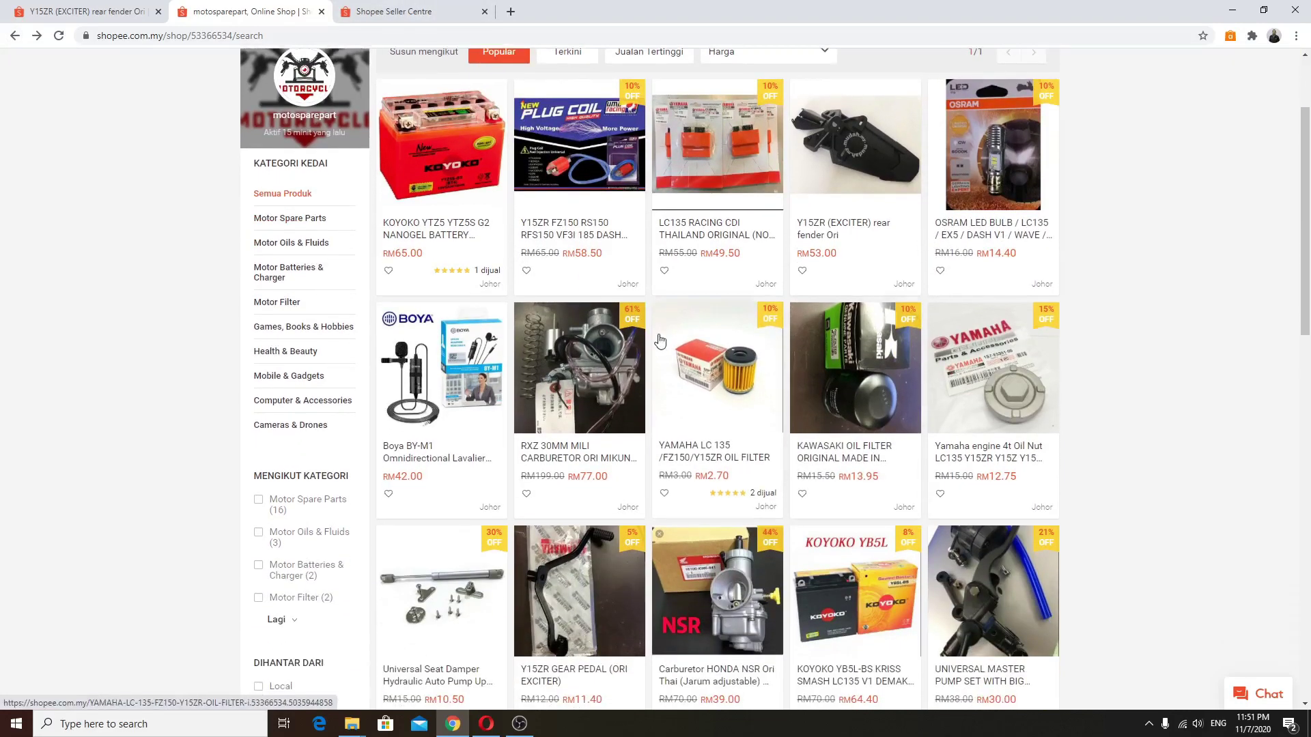
- Examine the discounts across motosparepart's storefront products and the matching product list in Seller Centre
scroll(661, 334, down, 3)
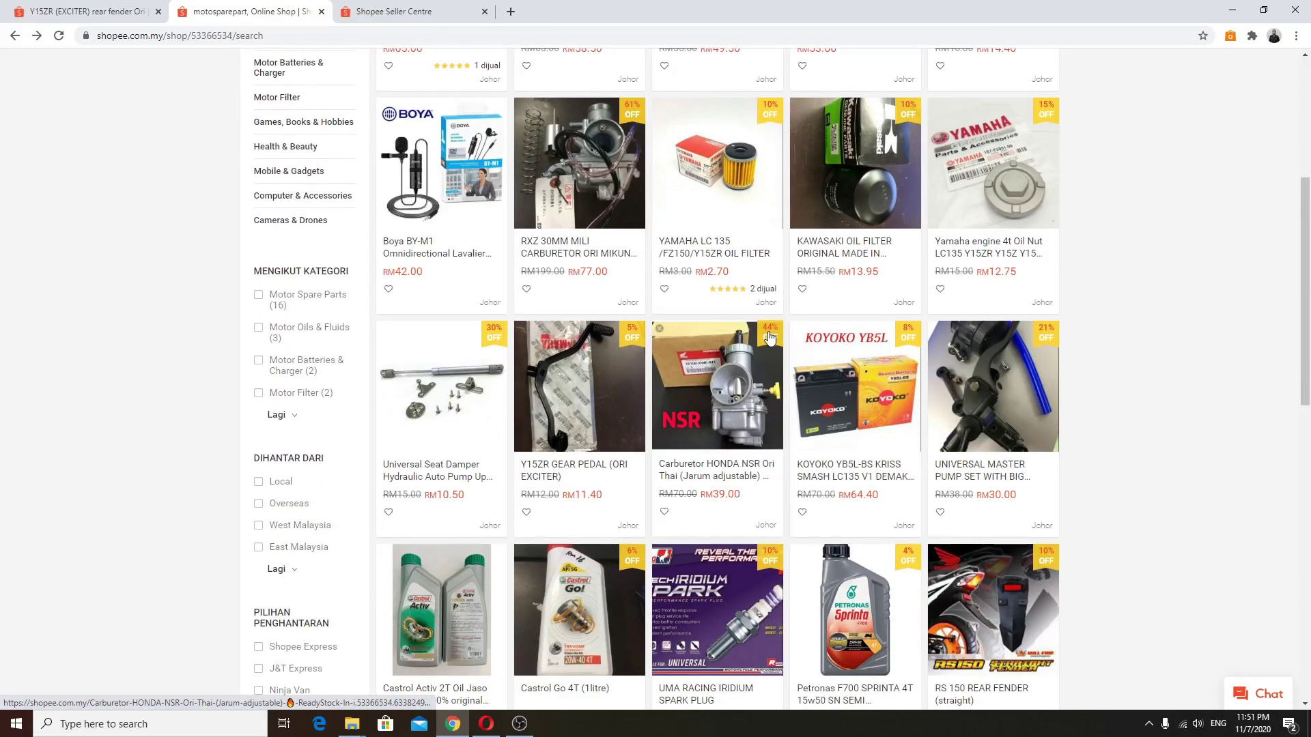
scroll(696, 362, down, 4)
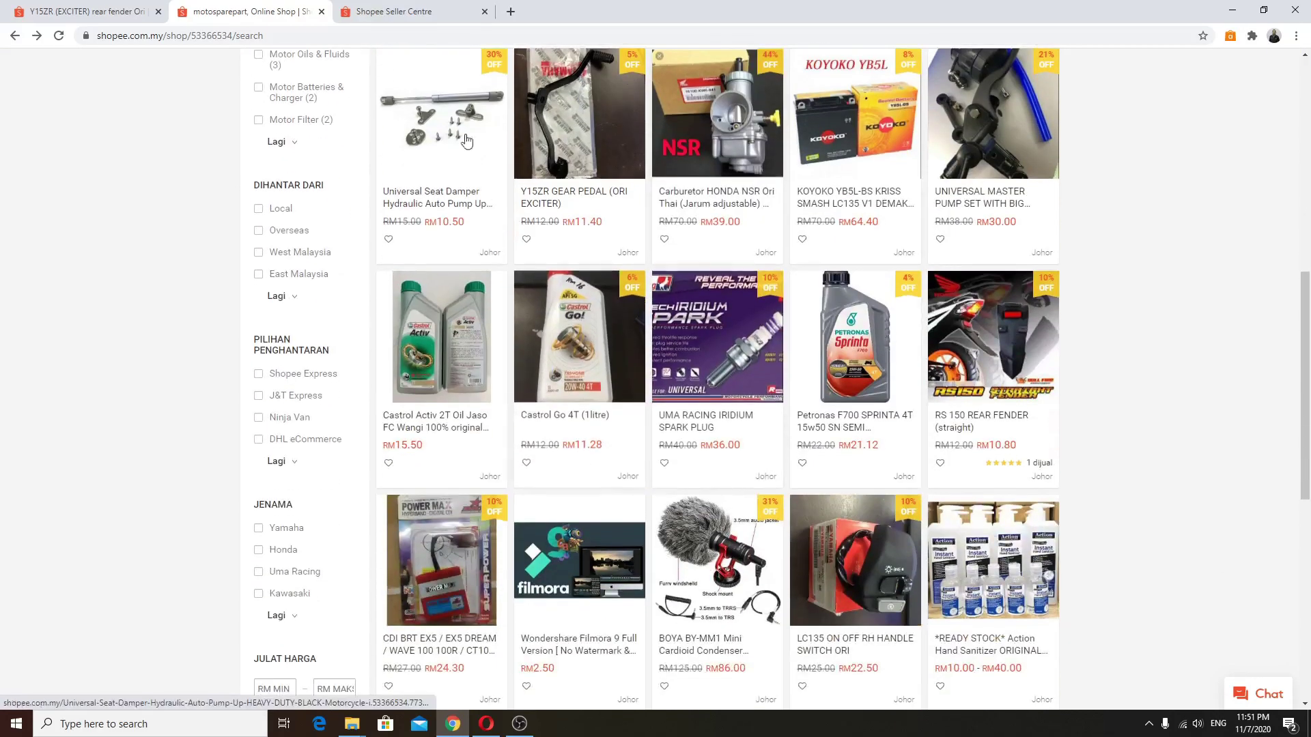
click(421, 13)
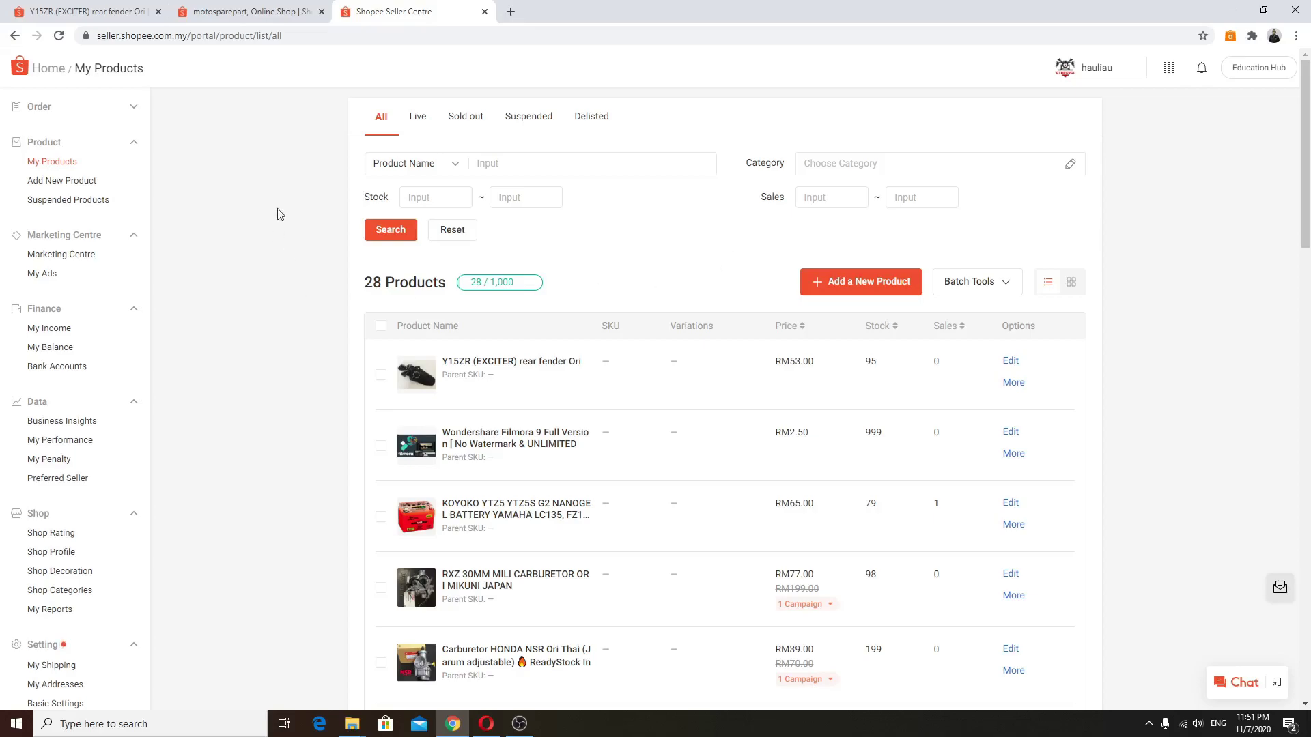
scroll(257, 389, down, 4)
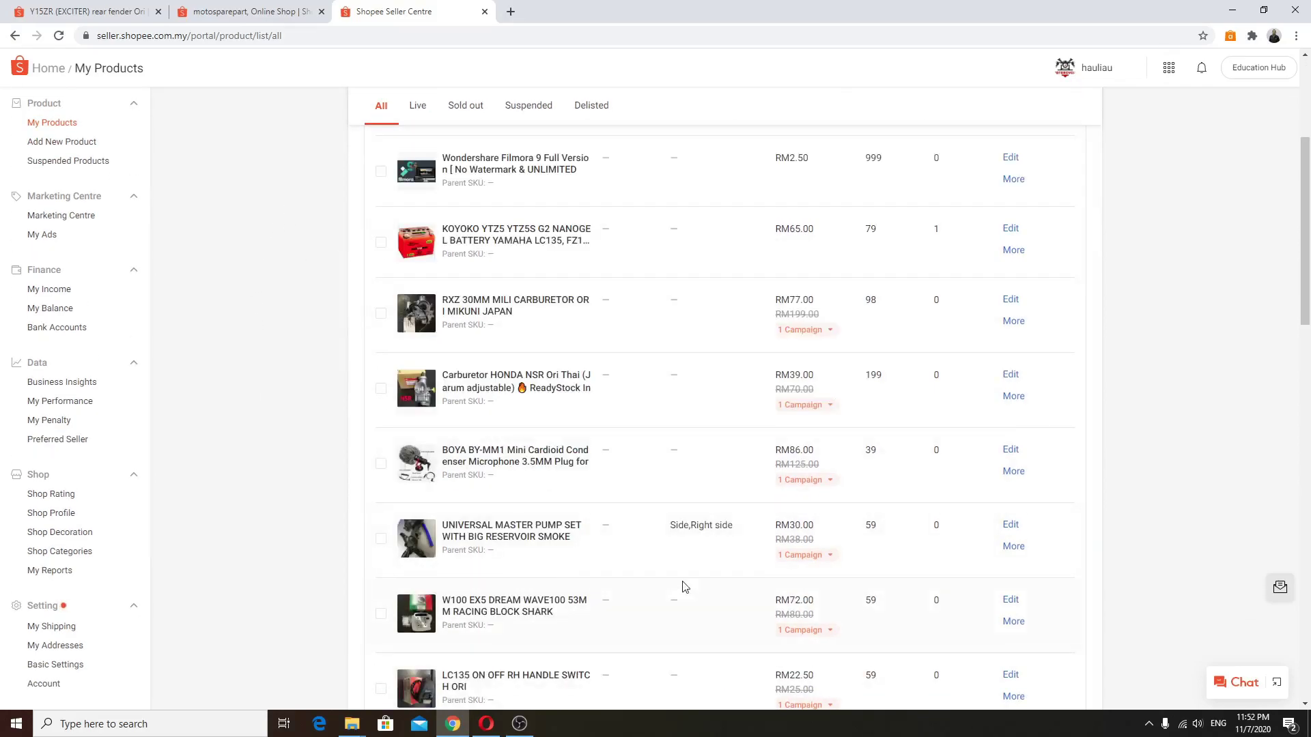
scroll(541, 413, up, 4)
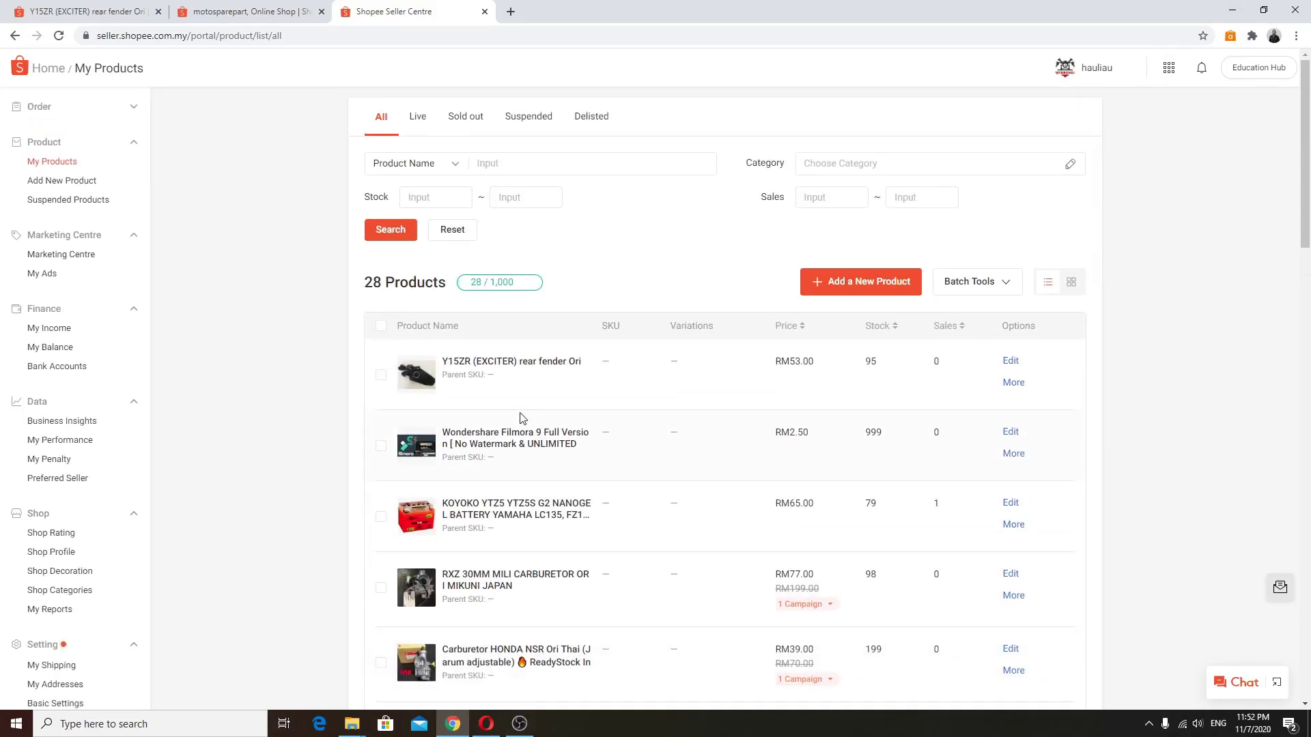
- Go to the Marketing Centre, dismiss its new-look notice, and open the Discount Promotions tool
click(68, 256)
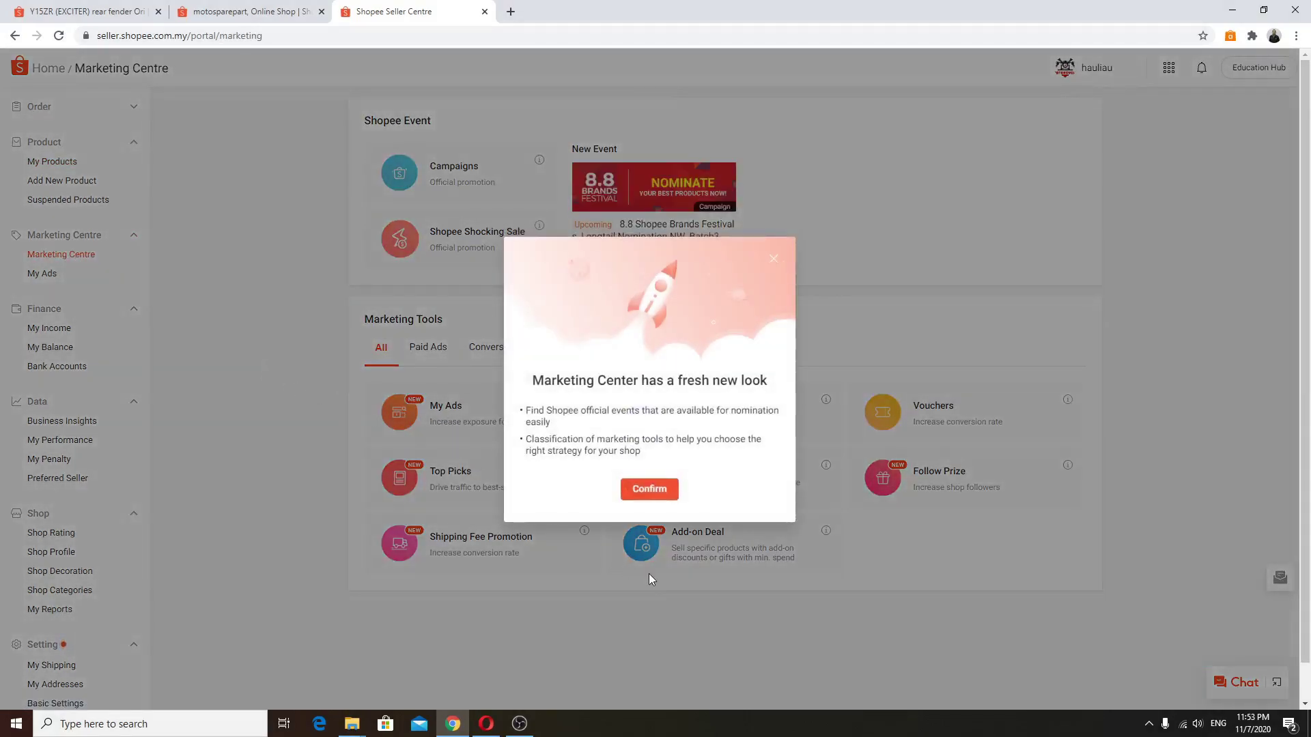
click(659, 492)
click(877, 339)
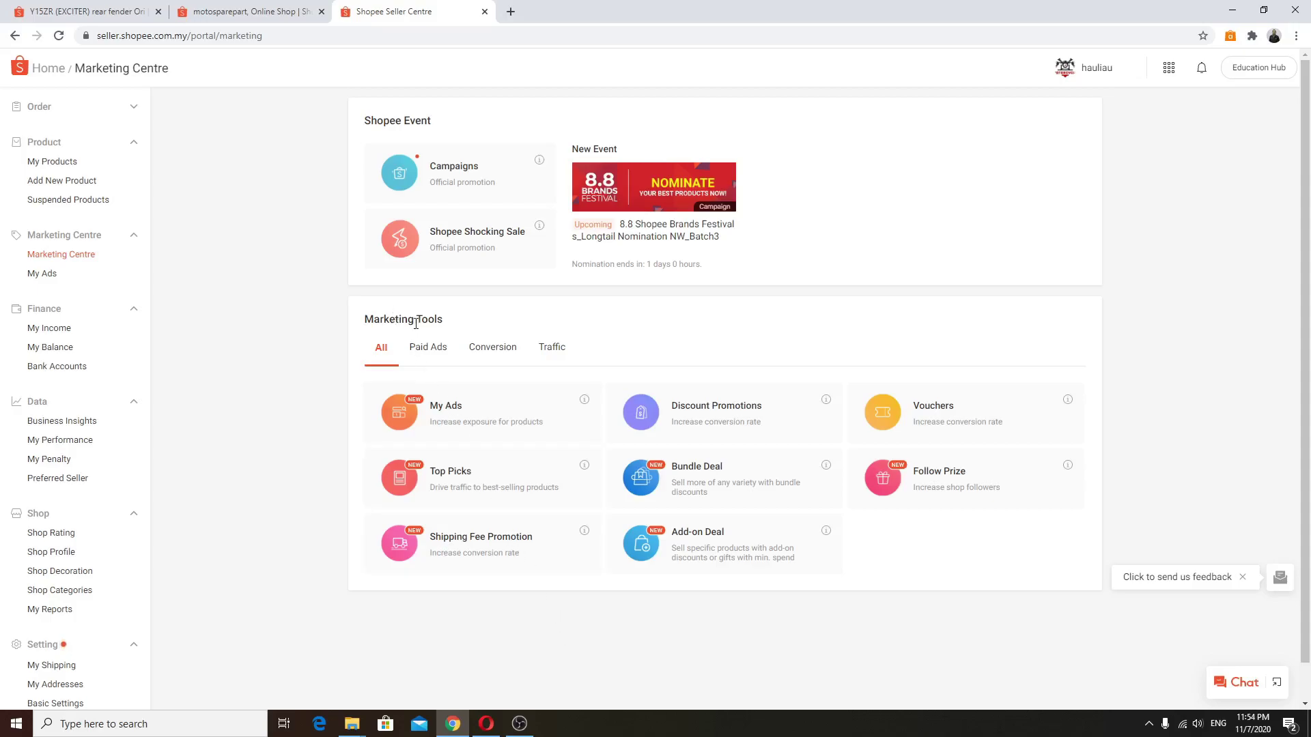
click(729, 412)
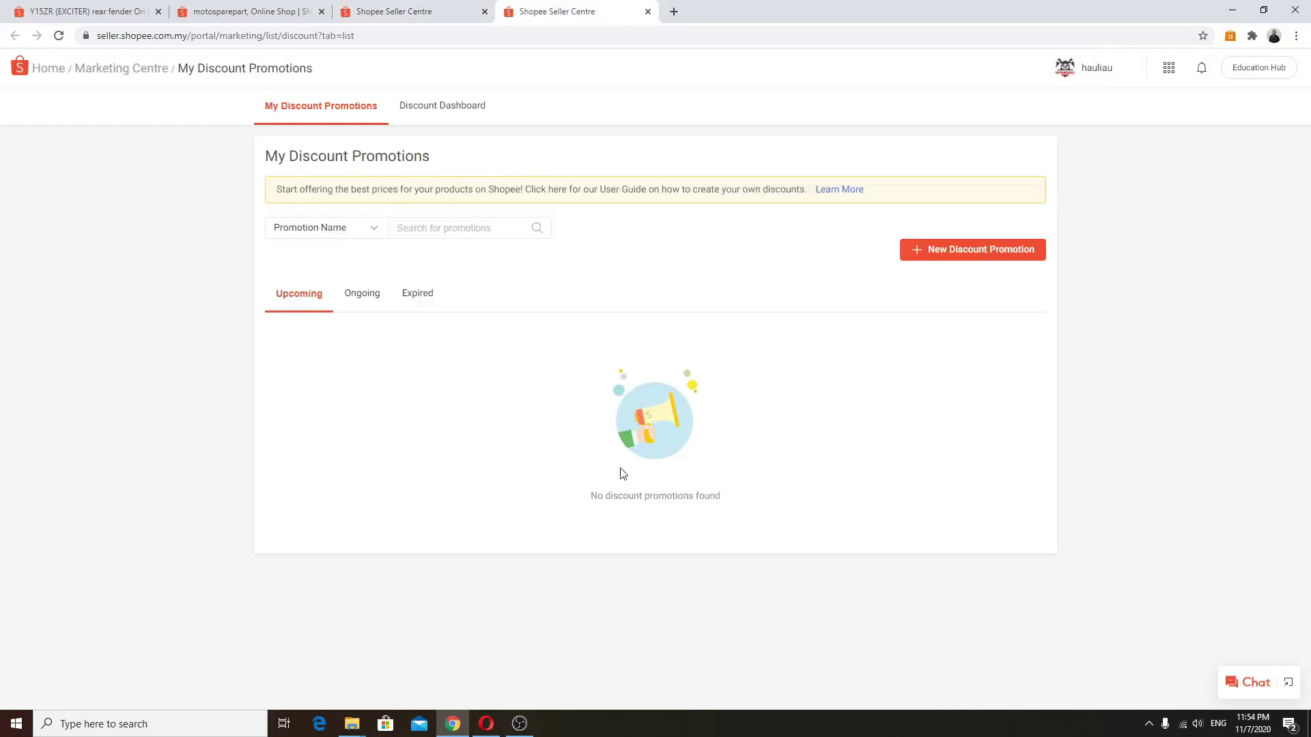
- Review the shop's ongoing, expired and upcoming discount promotions
click(360, 297)
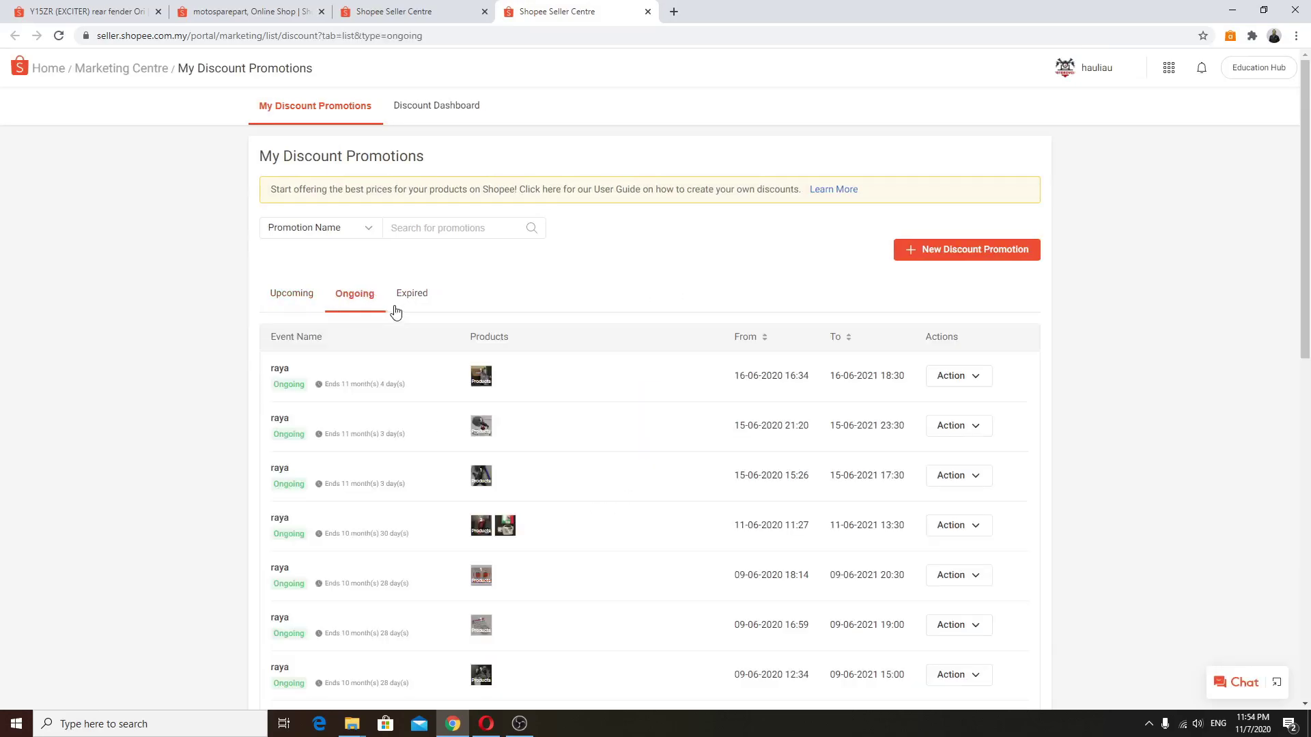
scroll(535, 380, down, 3)
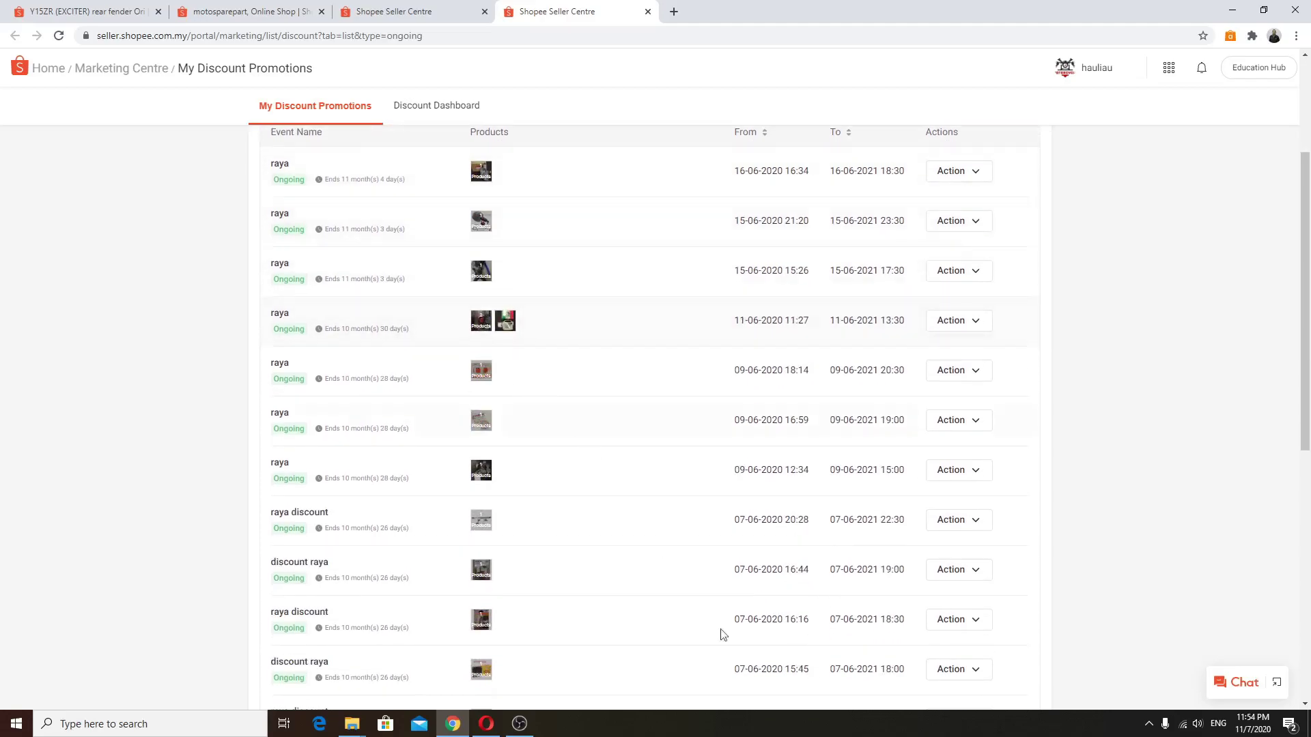
scroll(458, 260, down, 6)
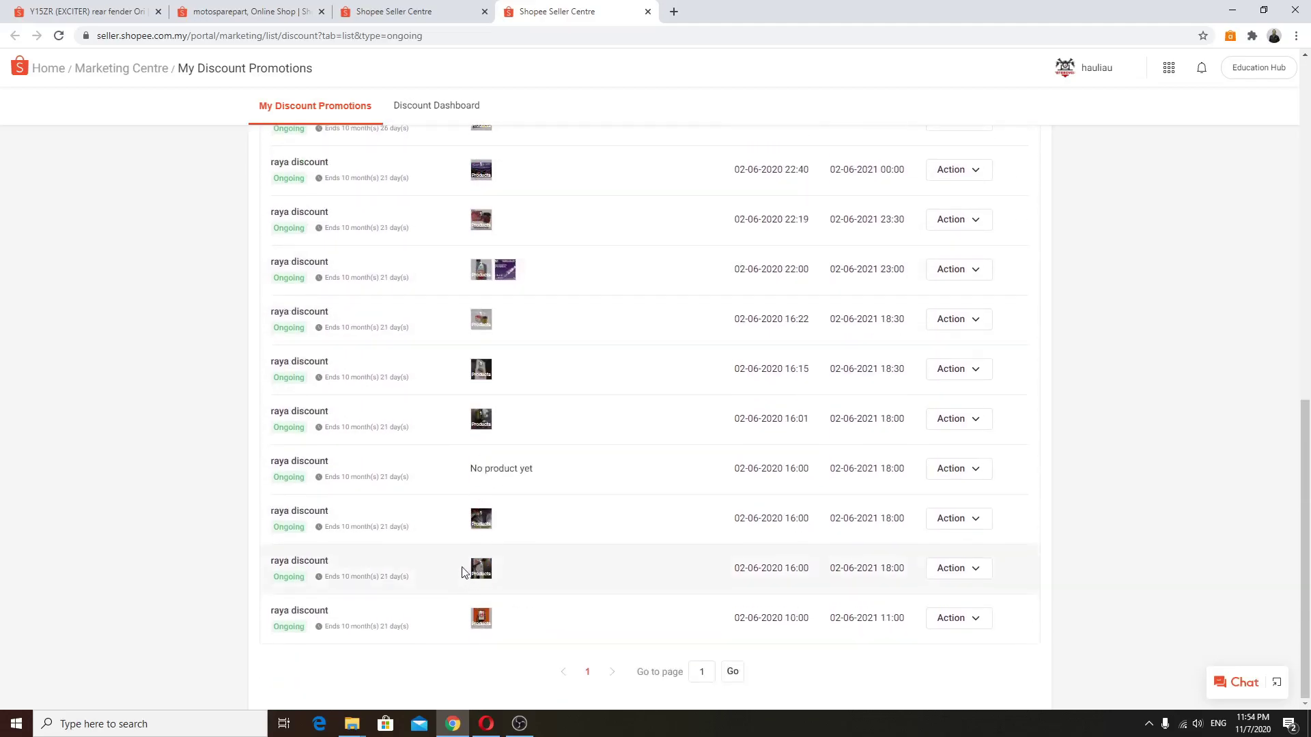
scroll(456, 517, up, 9)
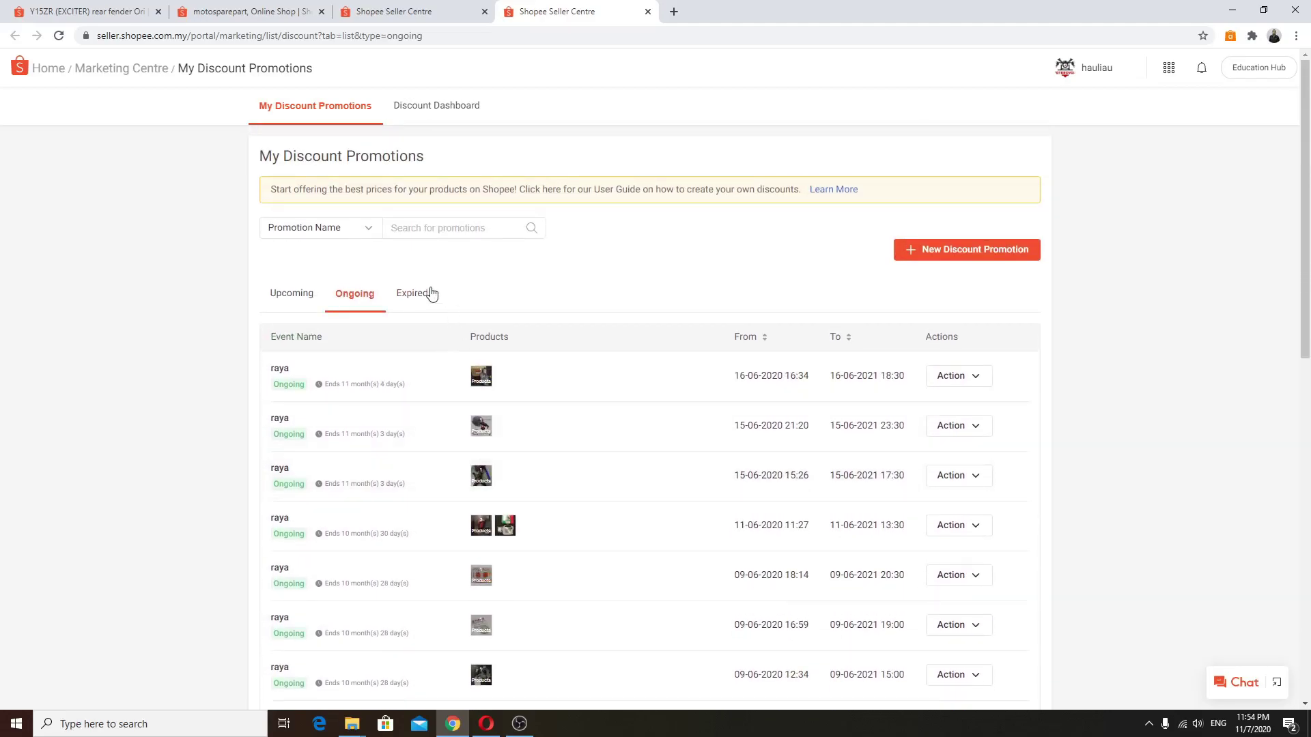
click(412, 294)
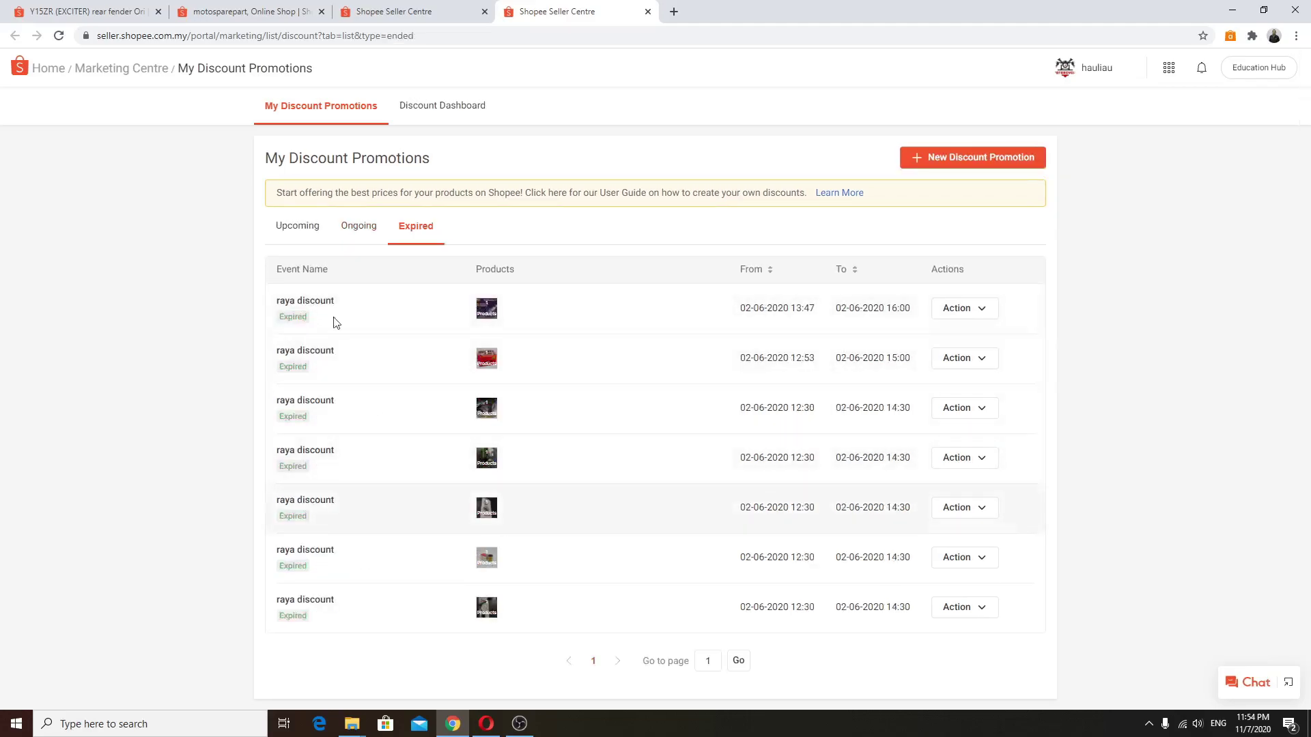
click(295, 232)
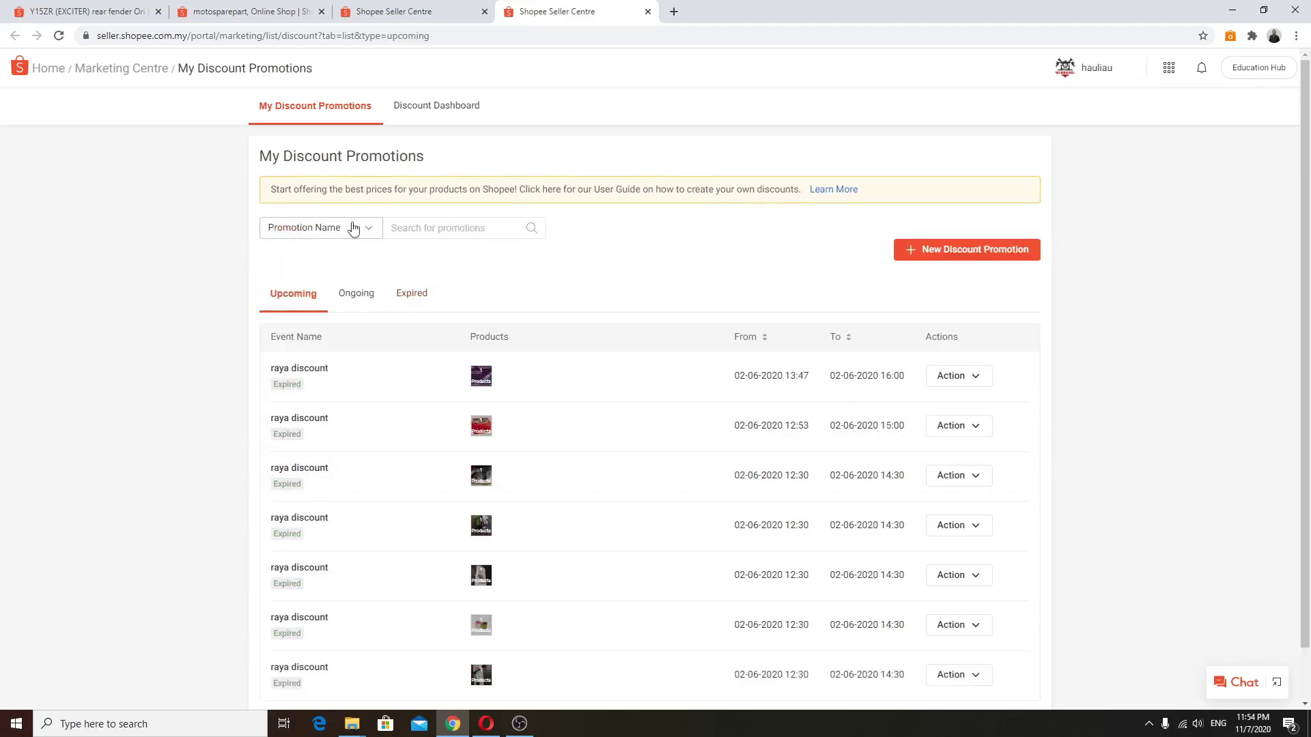
- Start a new discount promotion named "raya" and check its start-date calendar
click(970, 250)
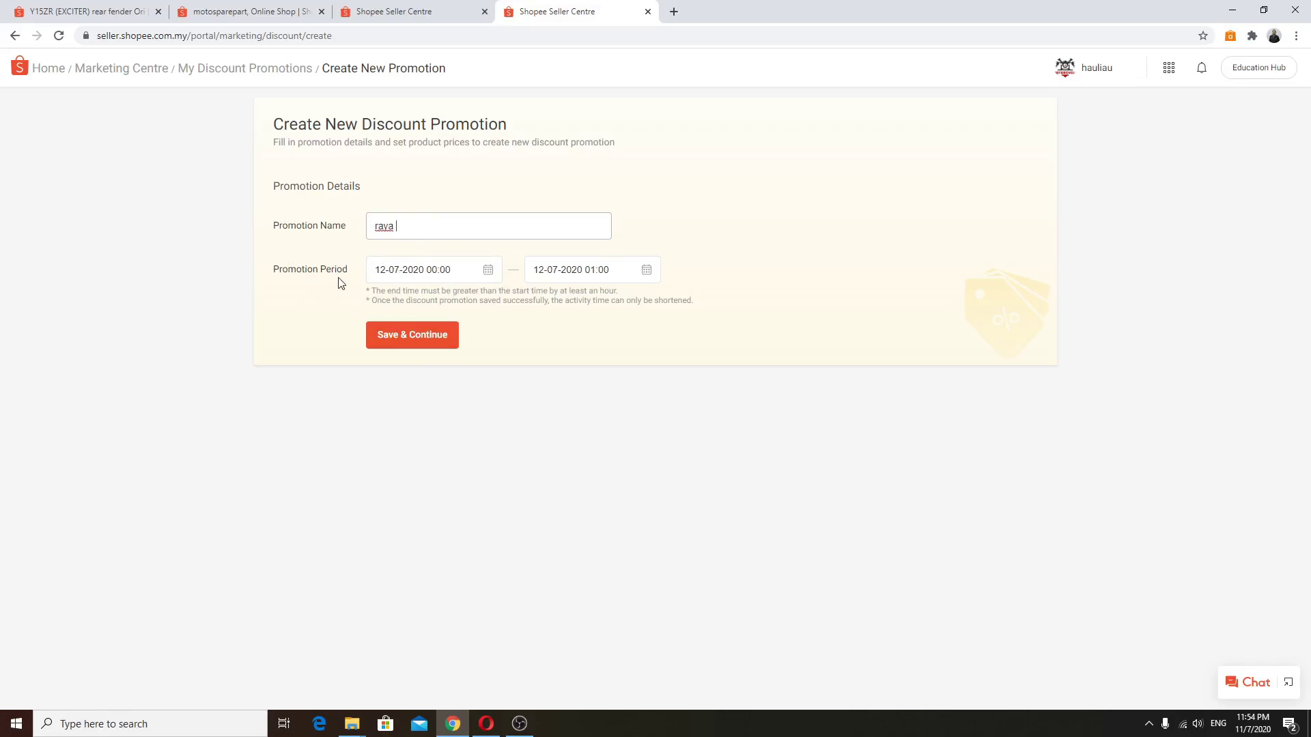
click(489, 271)
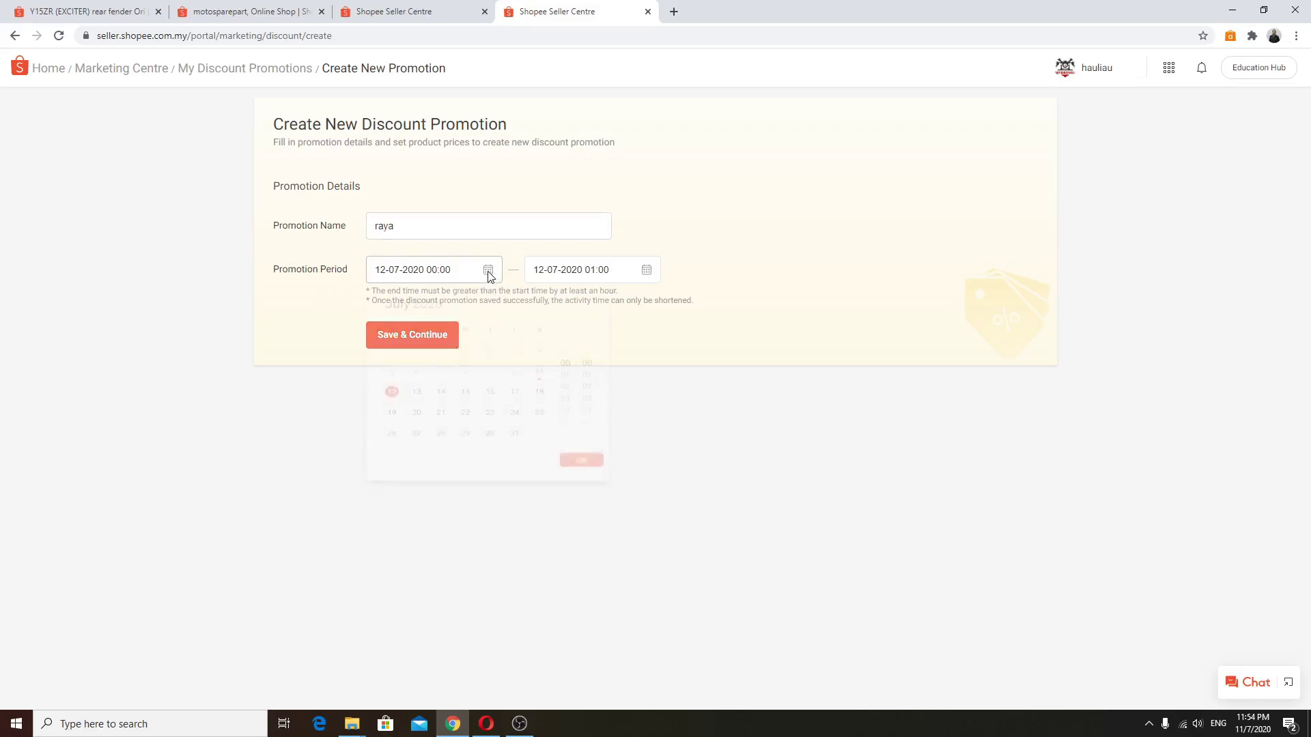
click(329, 412)
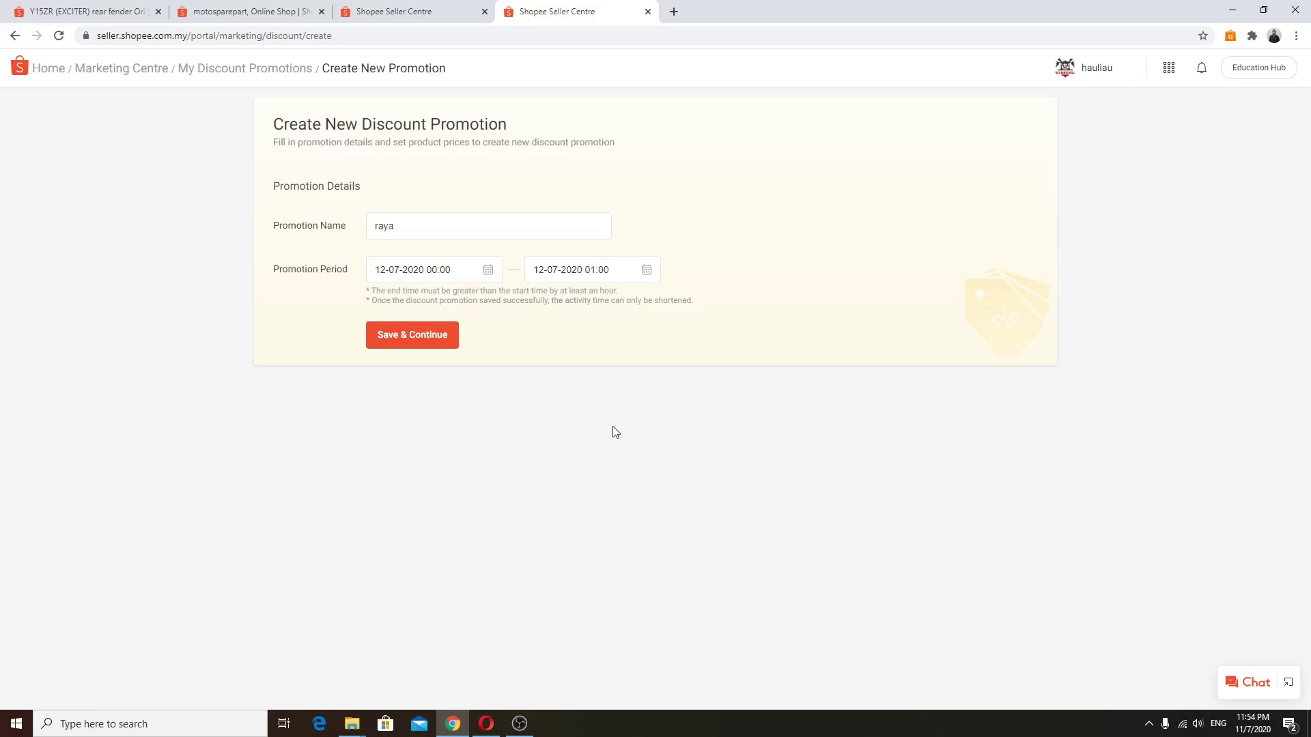
click(646, 270)
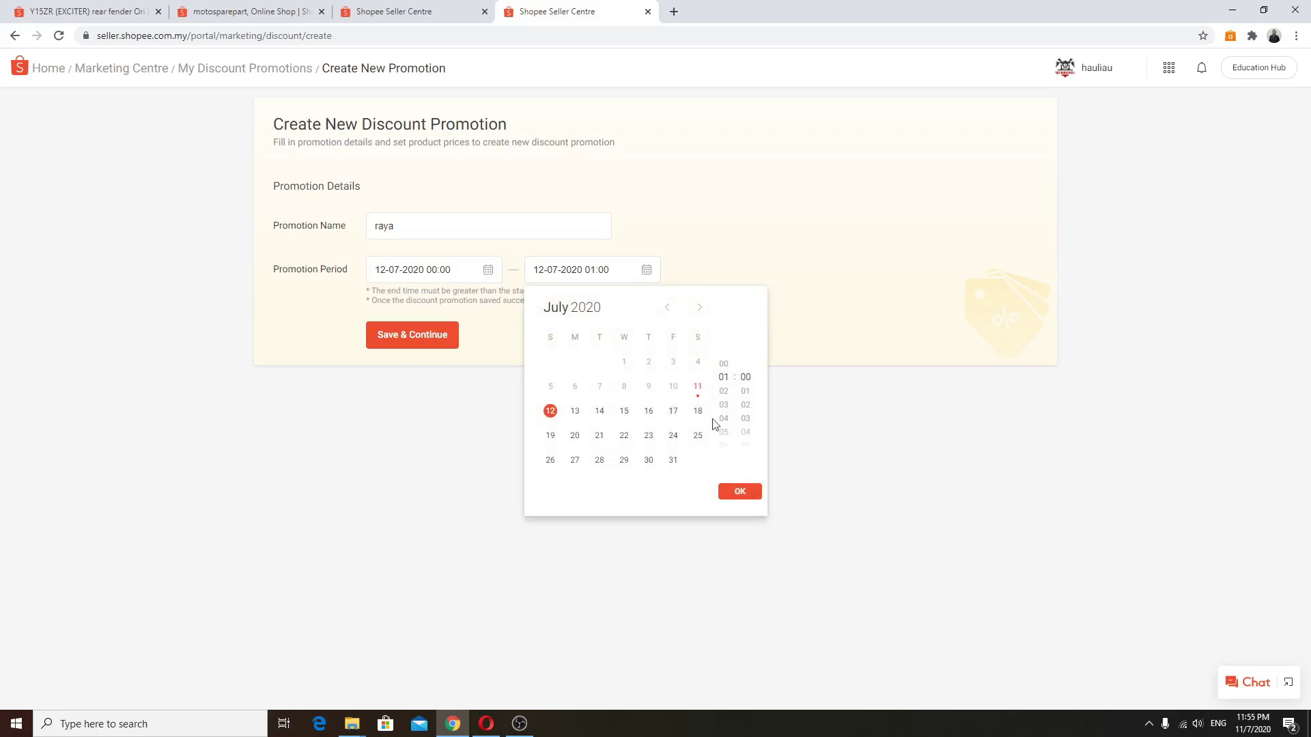
click(697, 307)
click(667, 308)
click(594, 312)
click(623, 346)
click(737, 499)
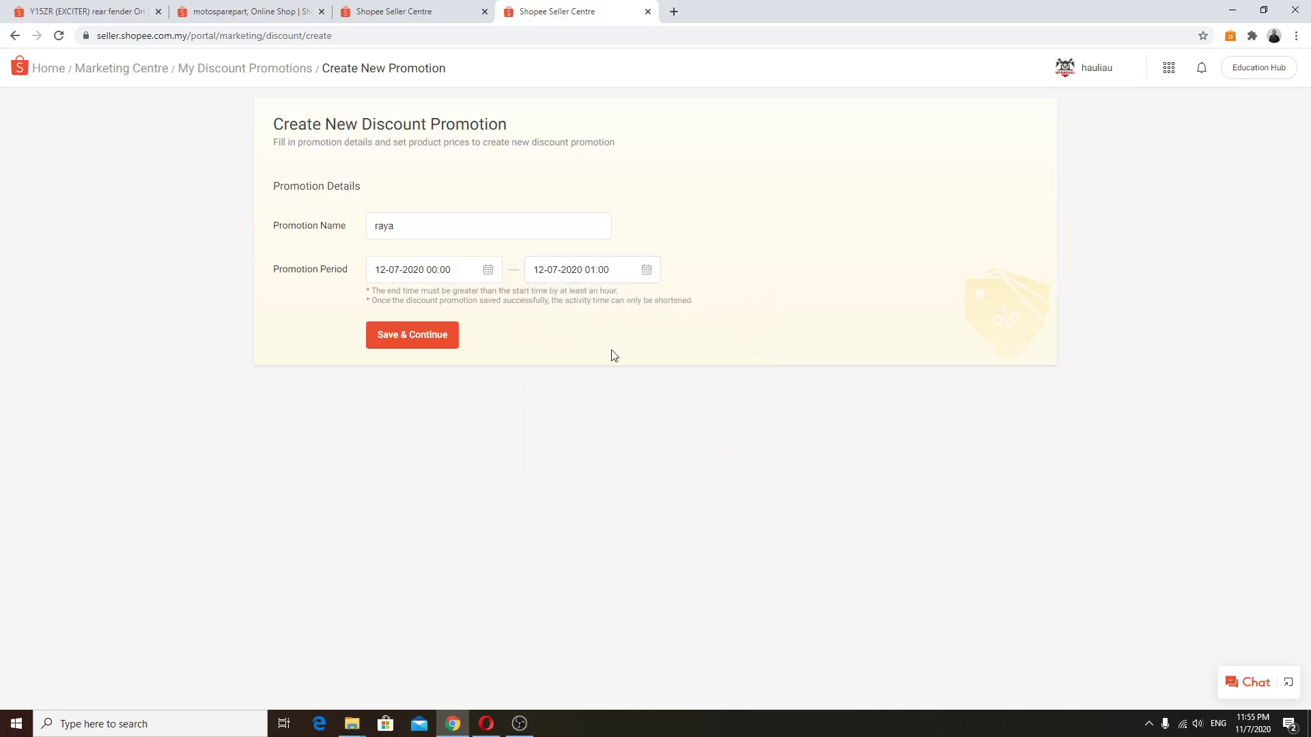
click(405, 335)
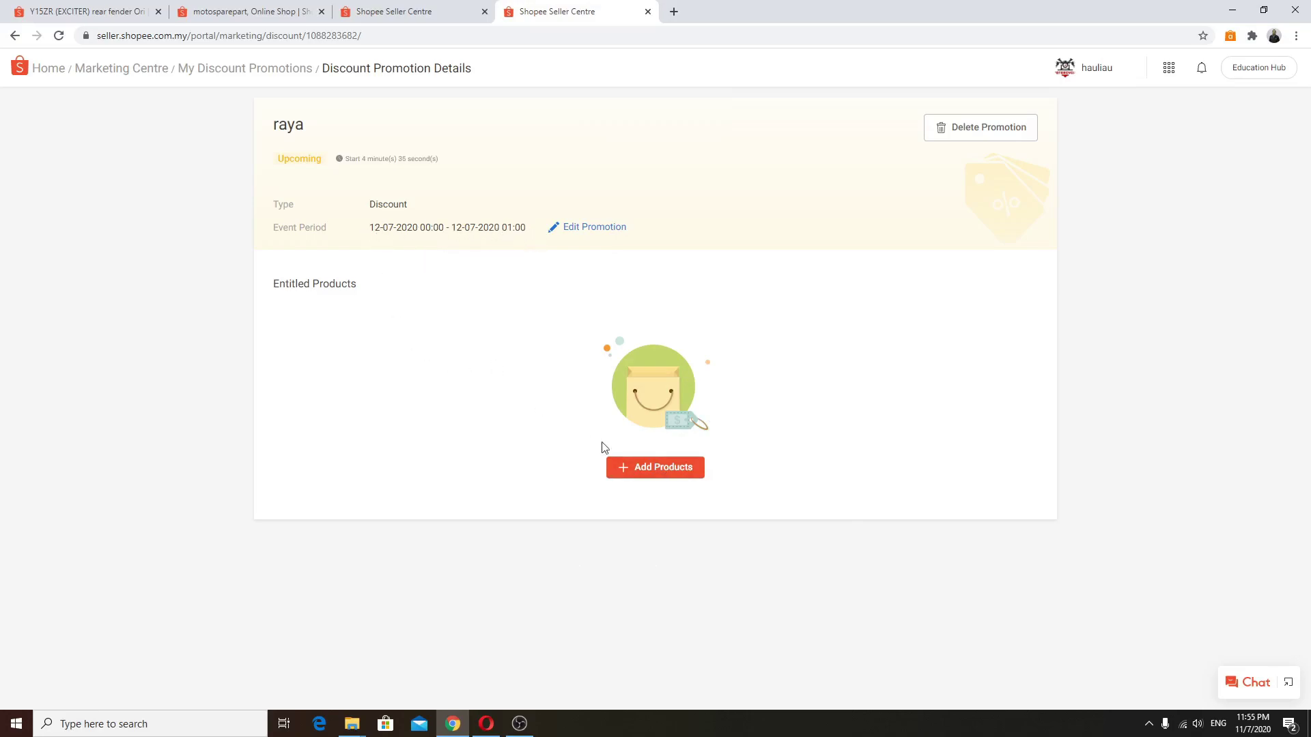
- Add the Y15ZR (EXCITER) rear fender Ori to the raya promotion and enter an 80% discount
click(654, 467)
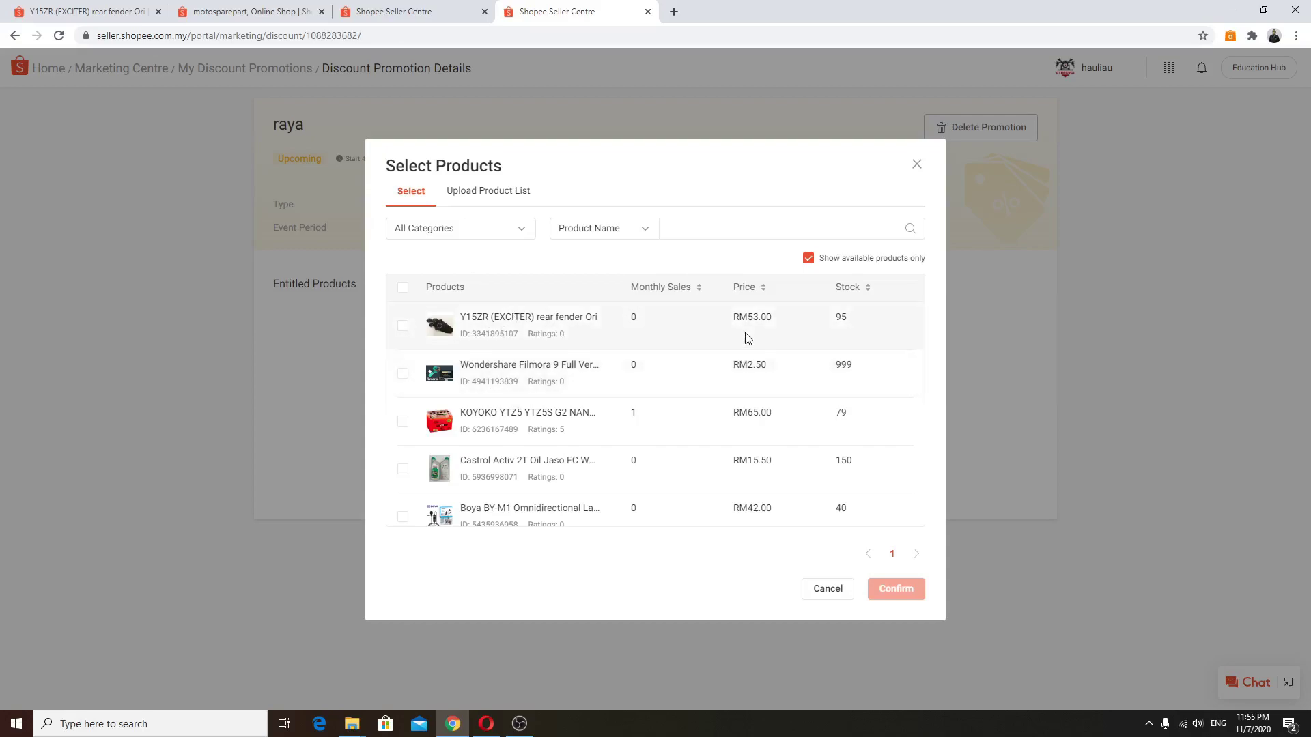
double_click(402, 328)
click(402, 328)
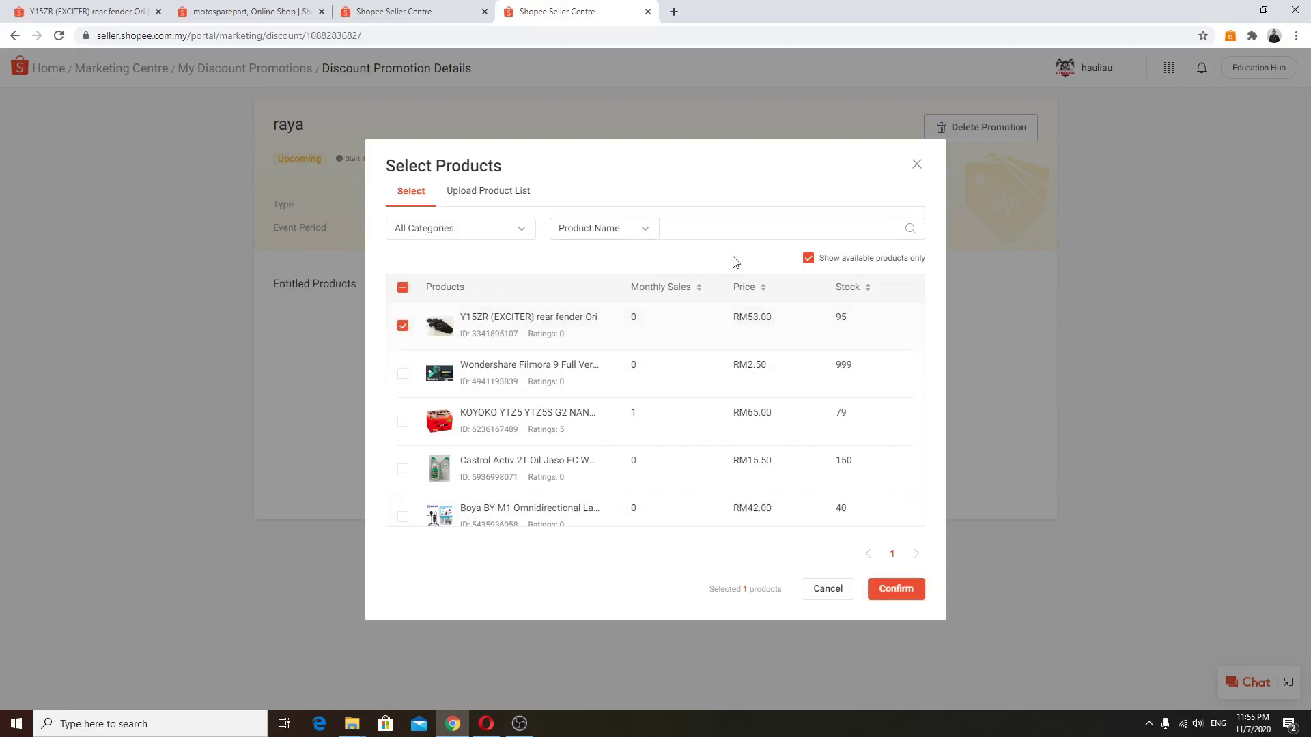
click(893, 592)
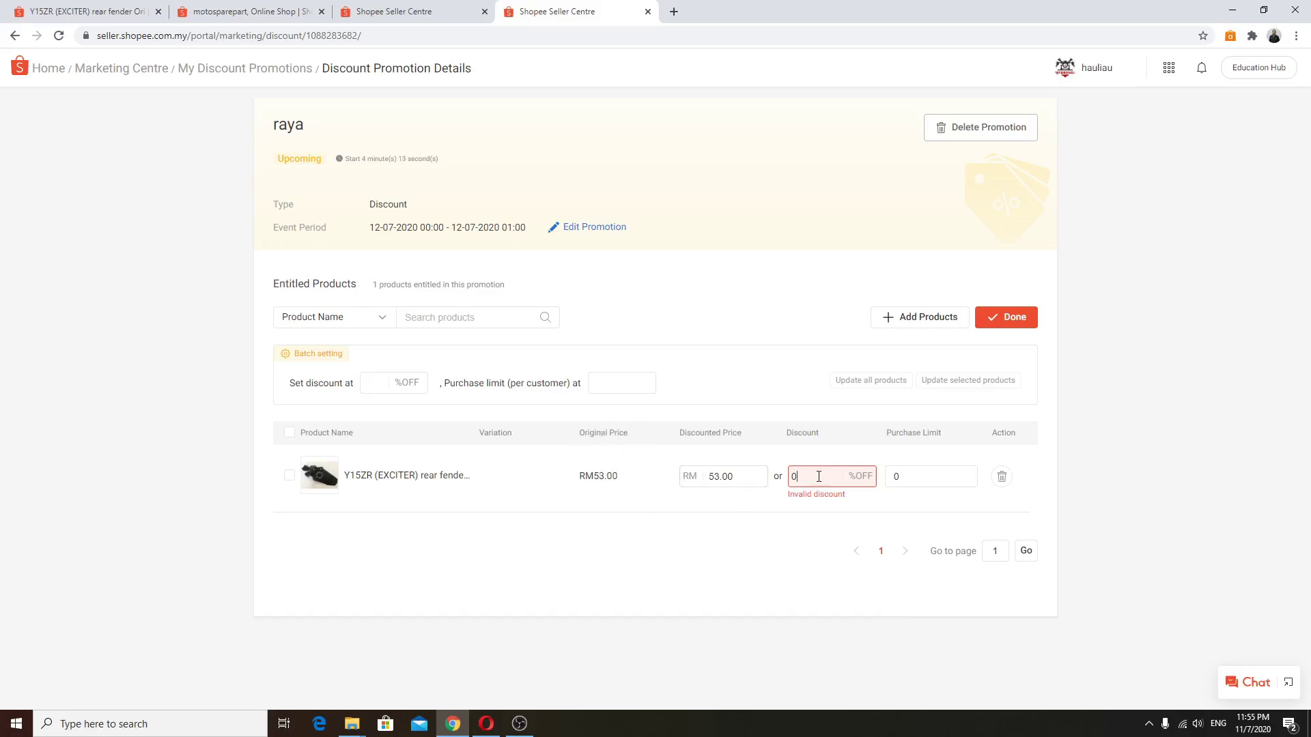
text(80)
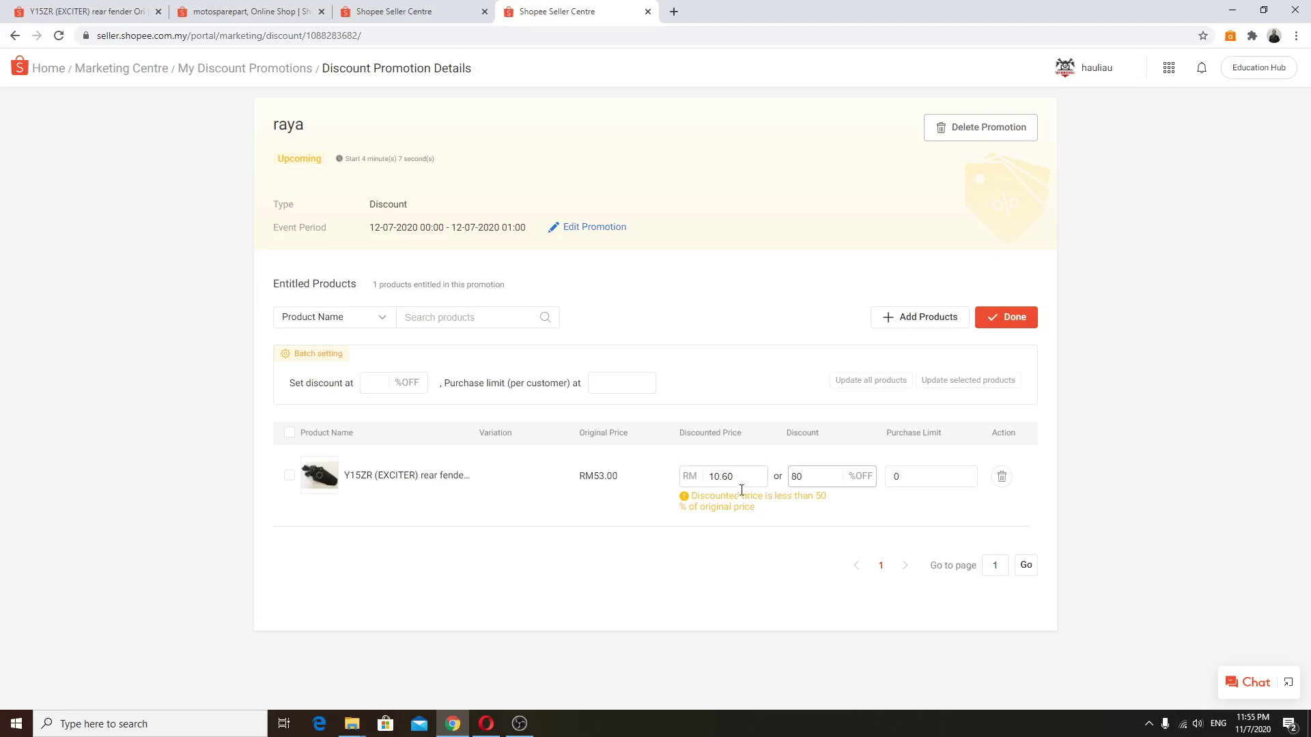
- Open the supplier's Y15ZR rear fender listing from the shopping cart and examine its discounted price and details
click(252, 12)
scroll(868, 378, up, 7)
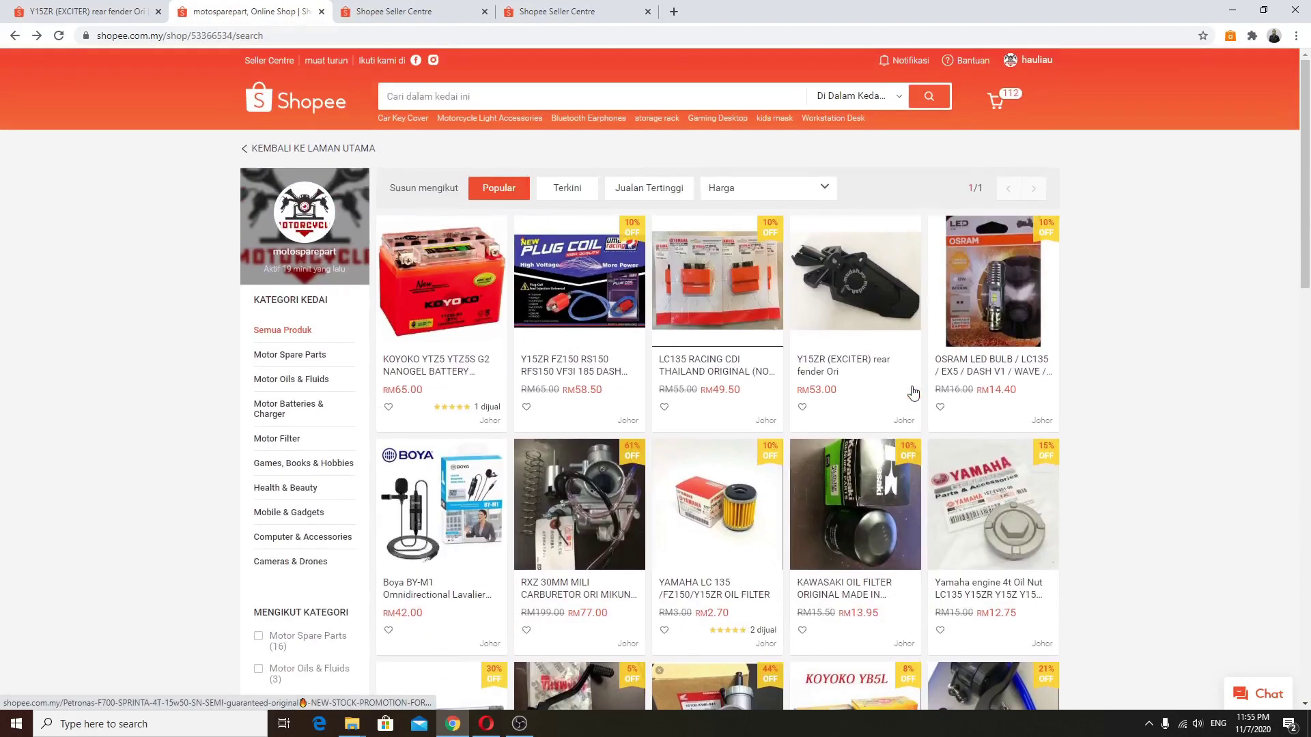
click(1002, 103)
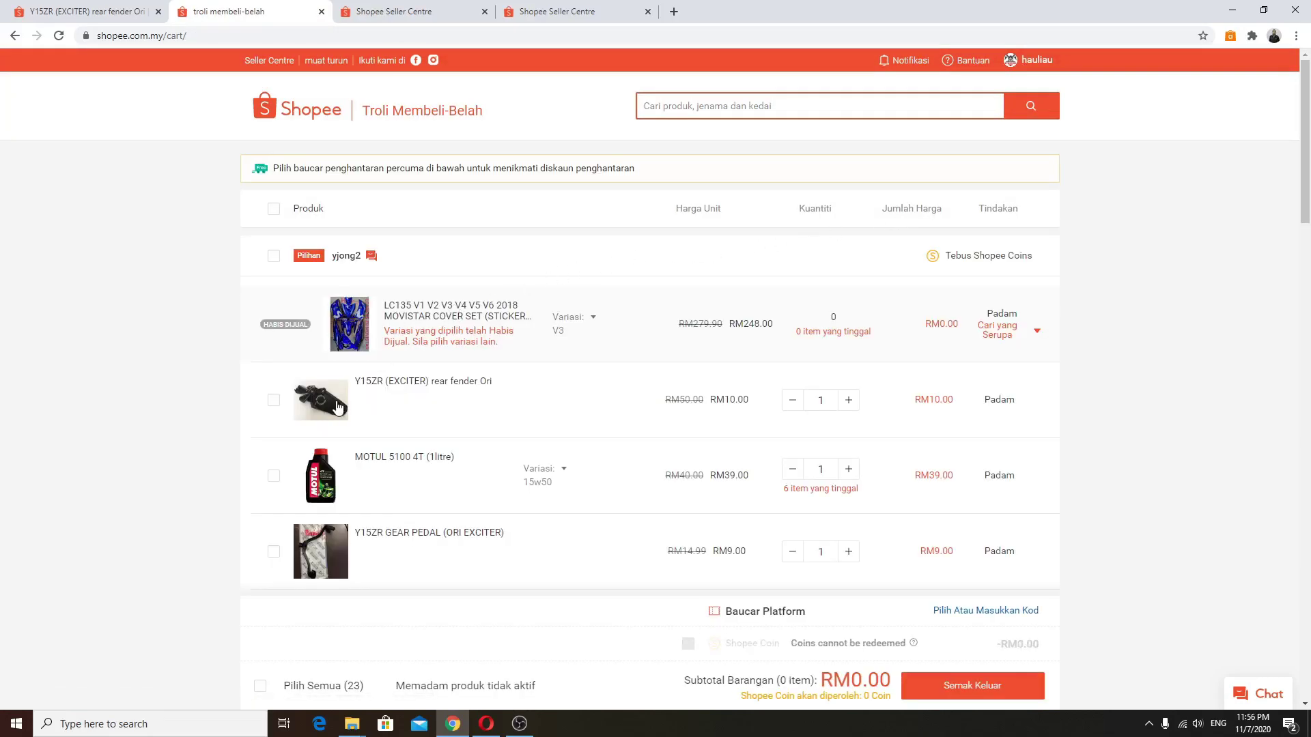
click(336, 407)
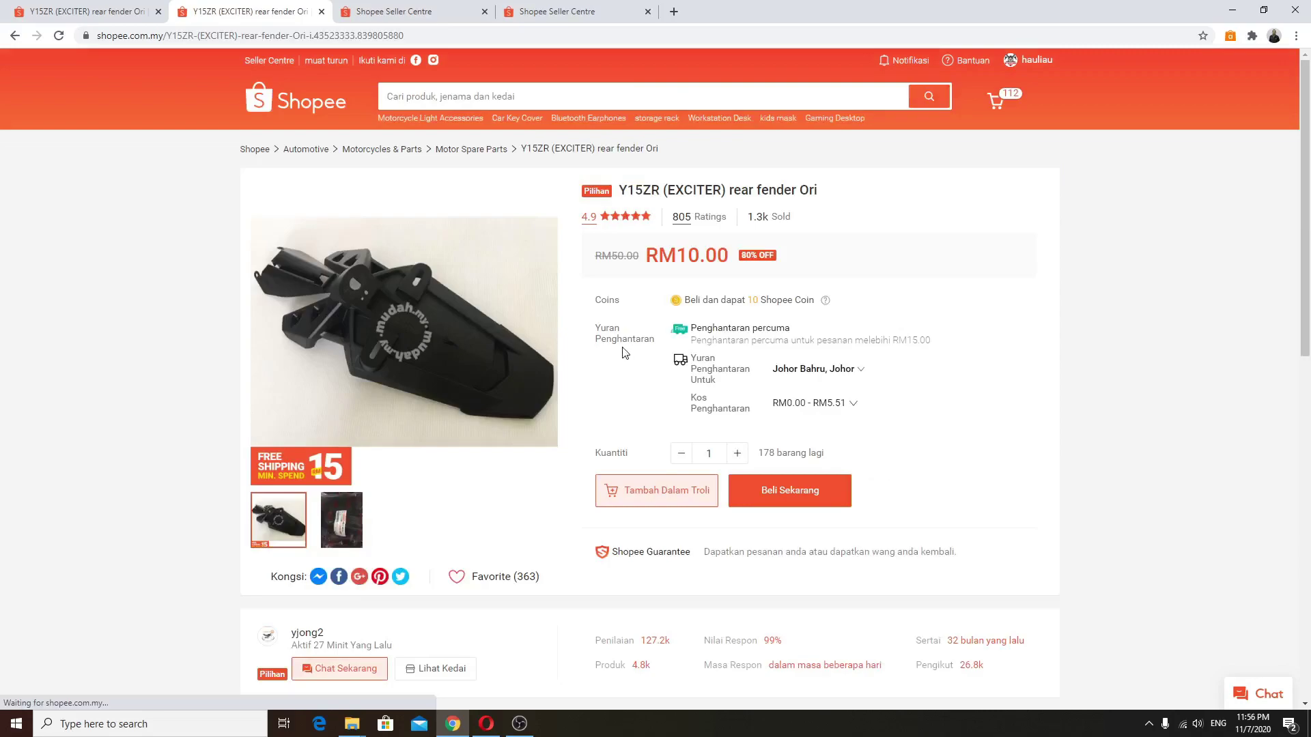
scroll(587, 376, down, 3)
scroll(587, 375, down, 2)
scroll(541, 428, up, 3)
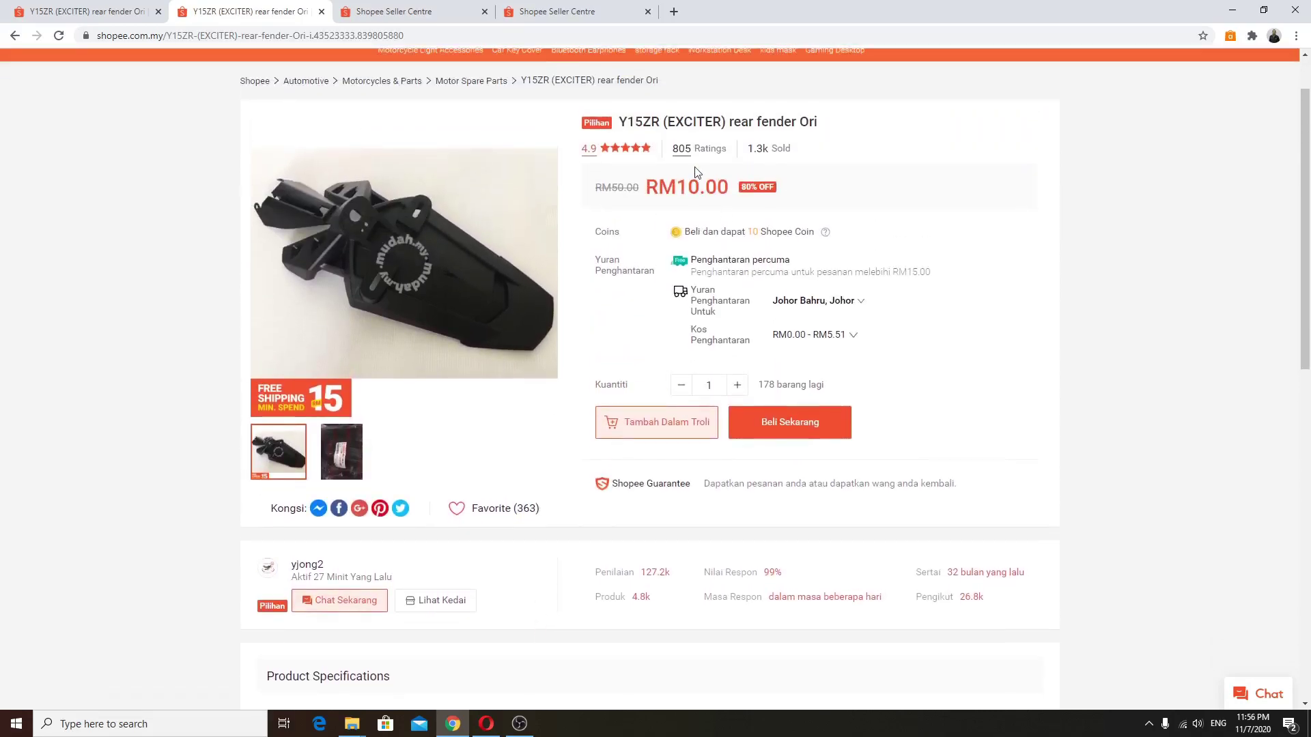
- Return to the raya promotion and set the rear fender's discount to 70%
click(559, 11)
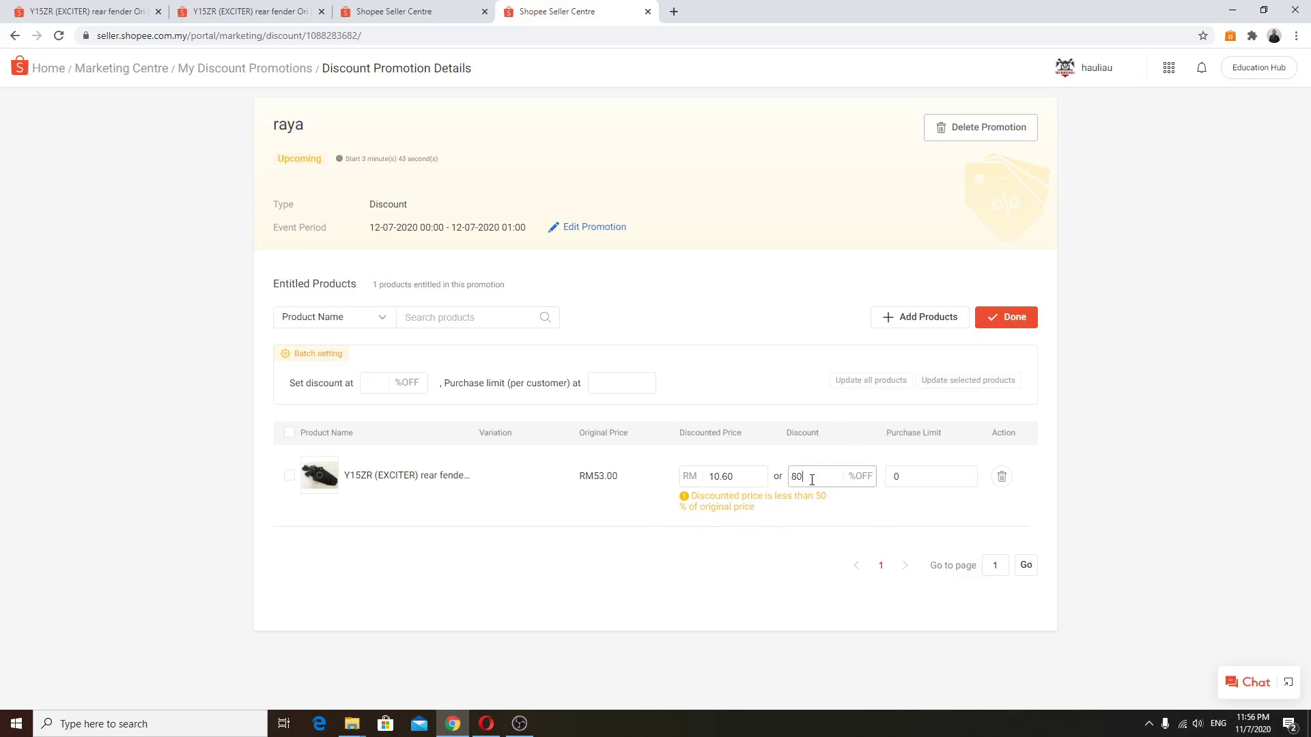
drag(812, 476, 746, 502)
text(75)
drag(826, 481, 883, 575)
text(9)
click(806, 546)
click(912, 481)
text(70)
click(777, 536)
- Check the supplier's rear fender price once more and finalize the raya promotion's product discount
click(471, 12)
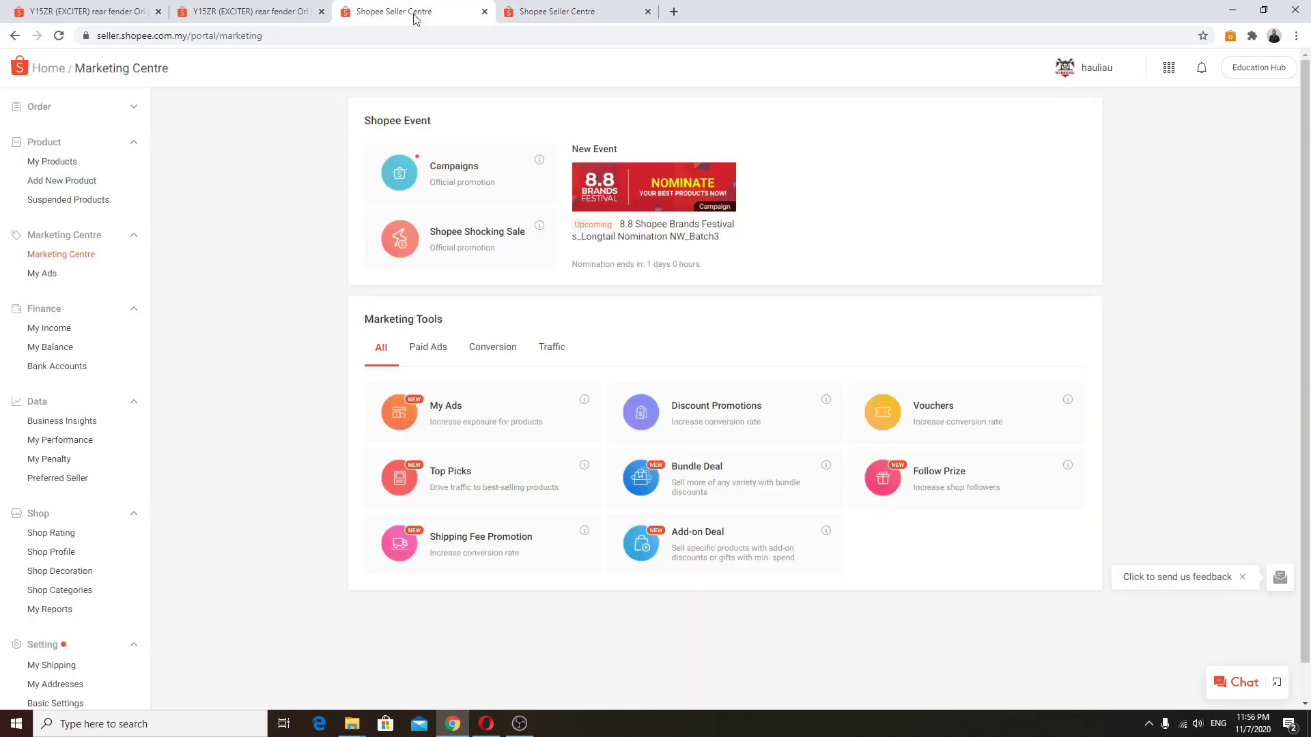
click(264, 14)
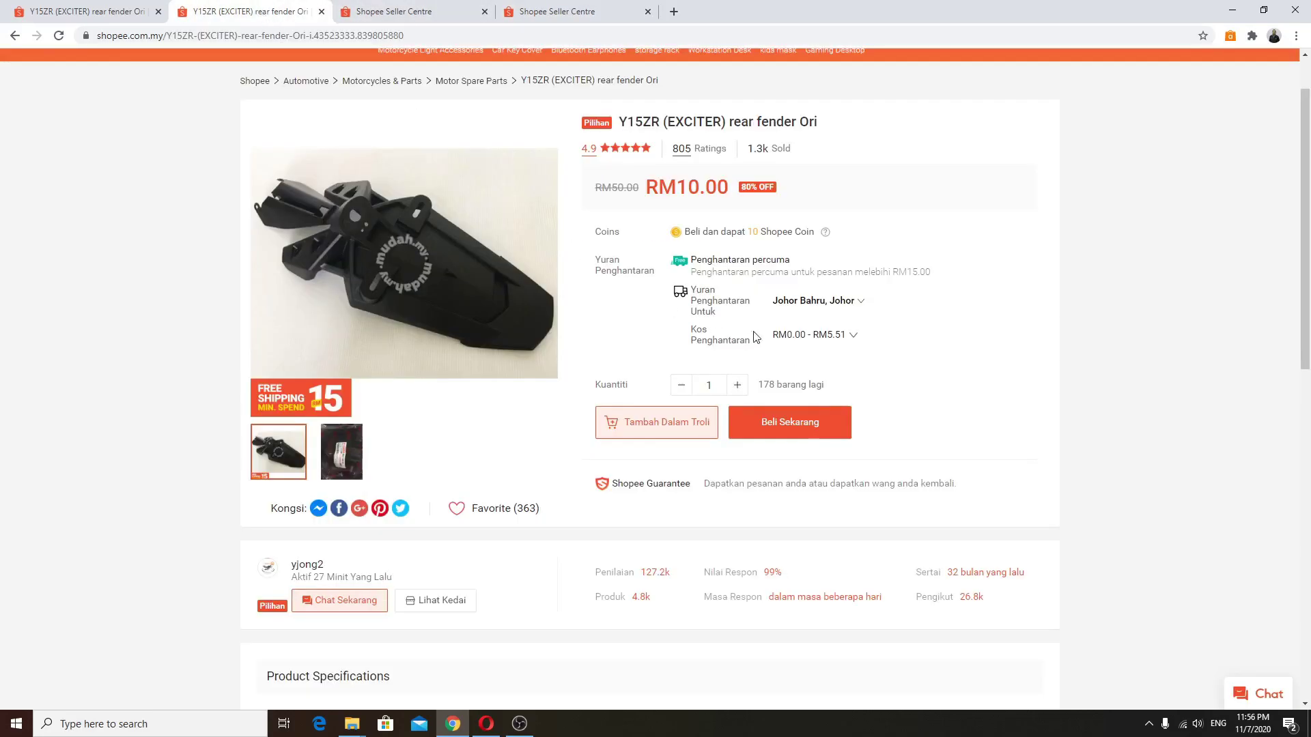
click(583, 17)
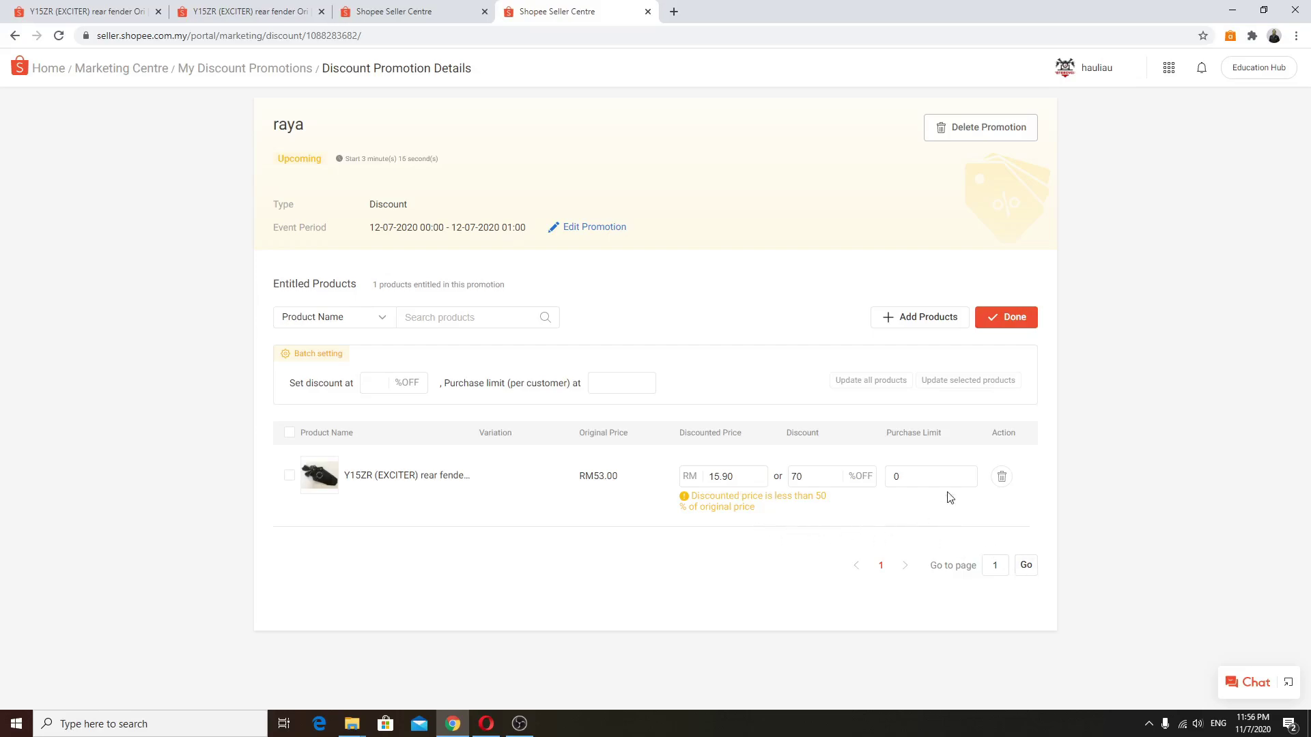
click(1006, 323)
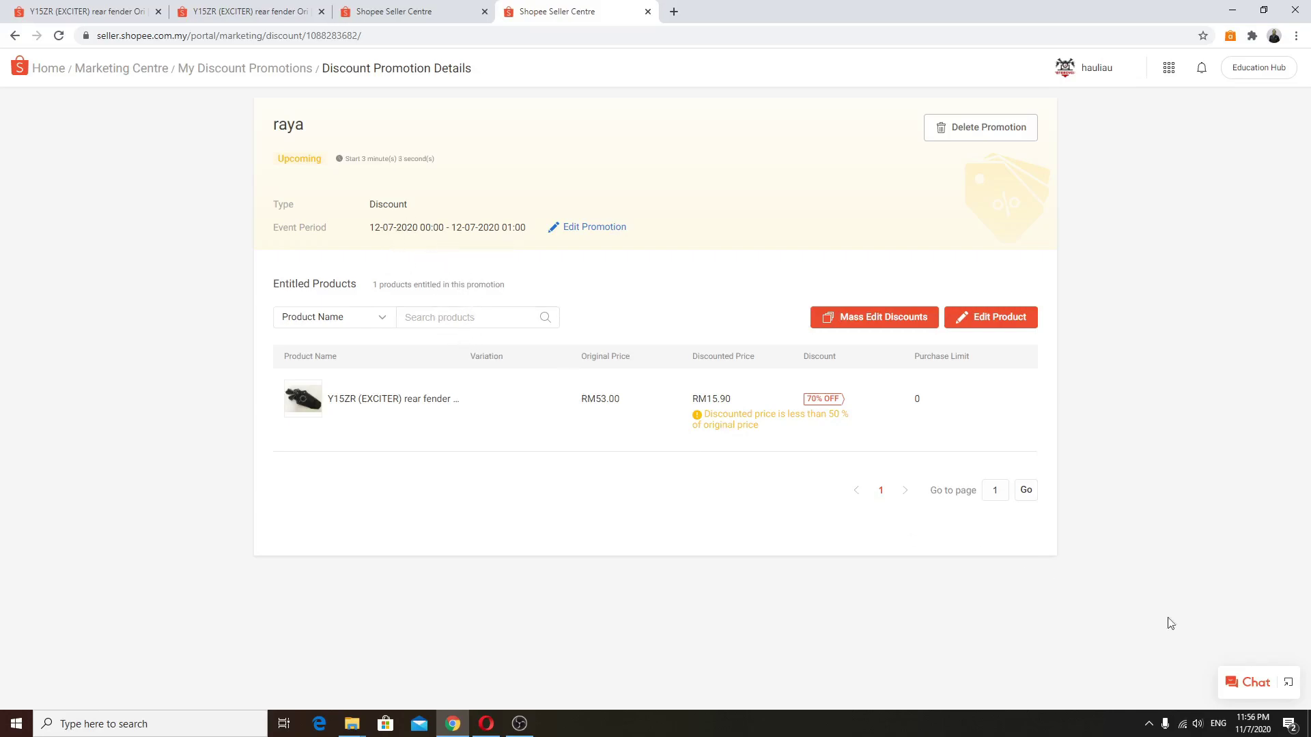
- Search the Shopee storefront for the seller's own shop username from the search history and open the motosparepart shop
mouse_move(1248, 733)
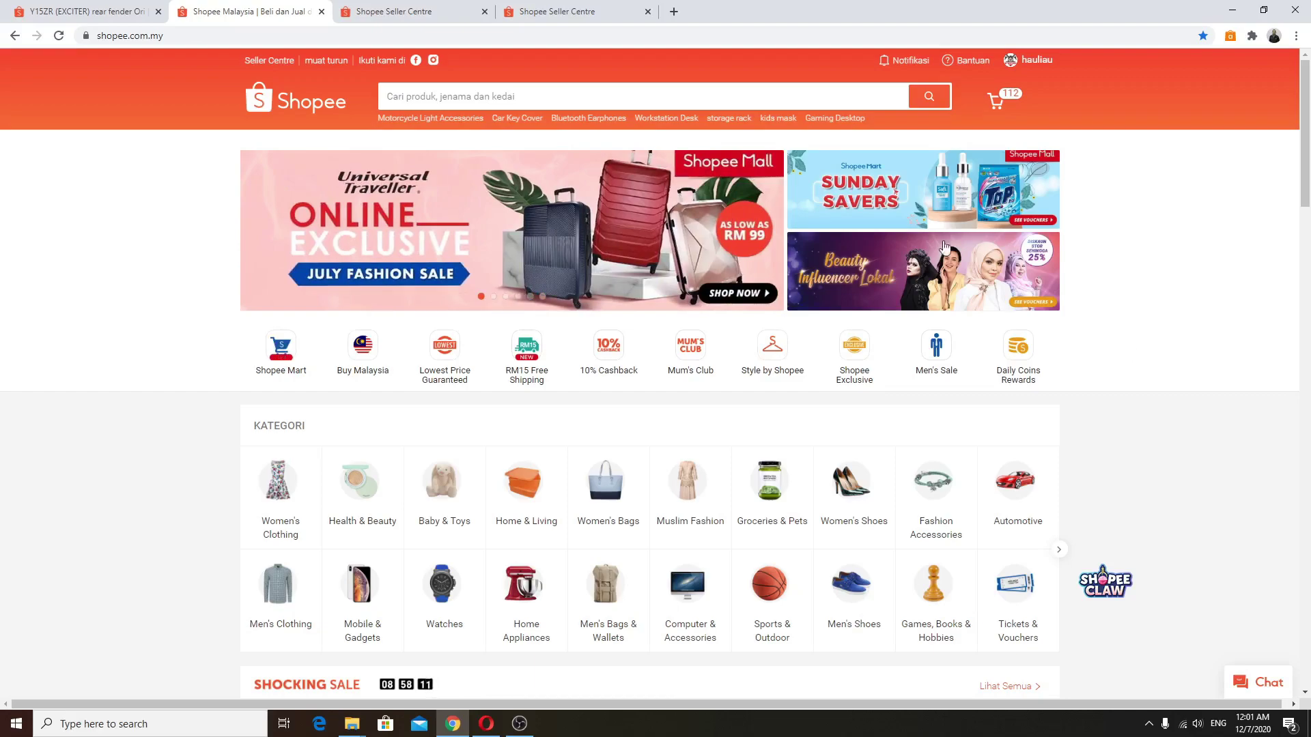
click(524, 96)
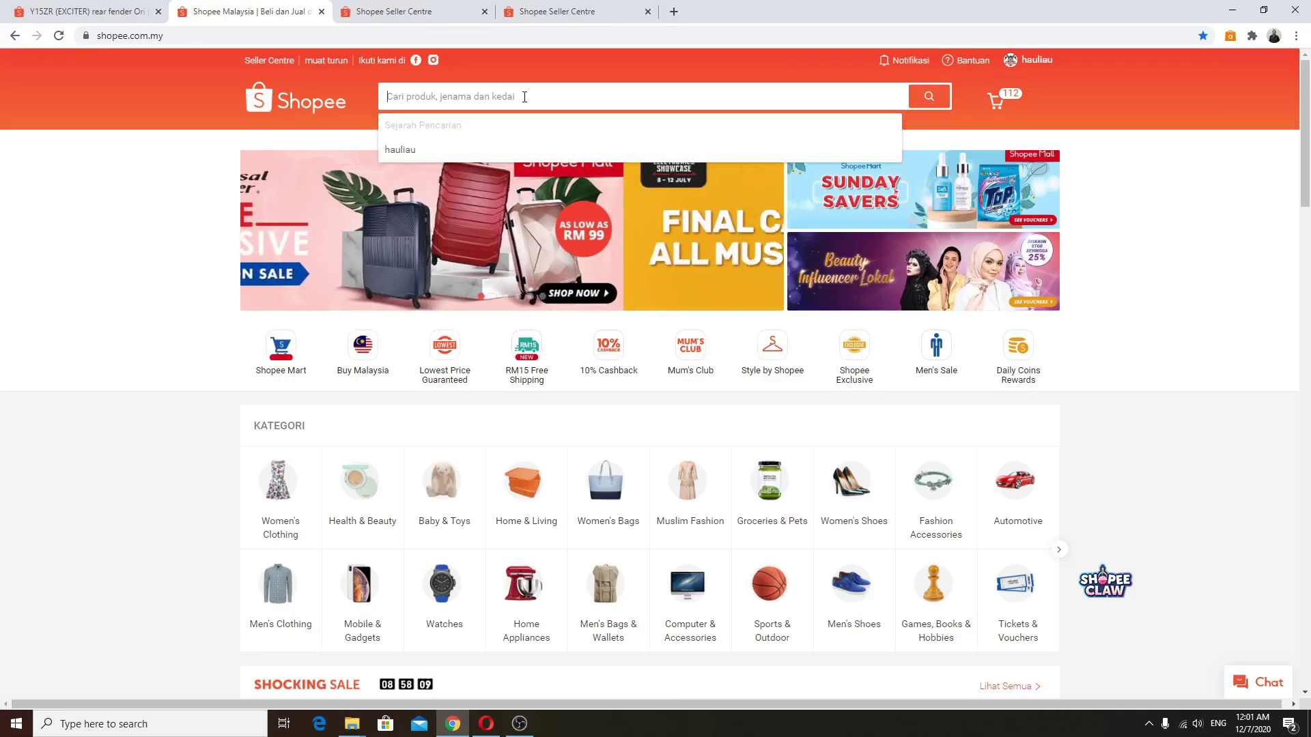
click(453, 151)
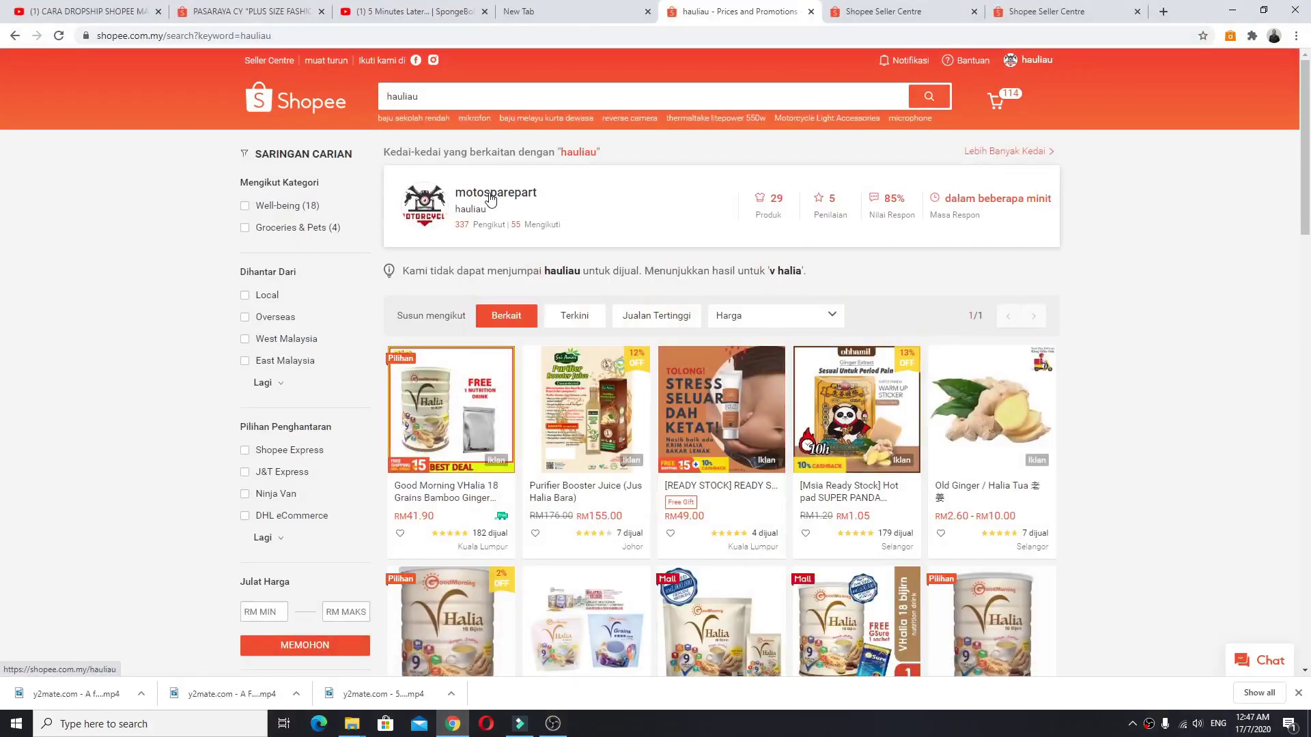
click(490, 199)
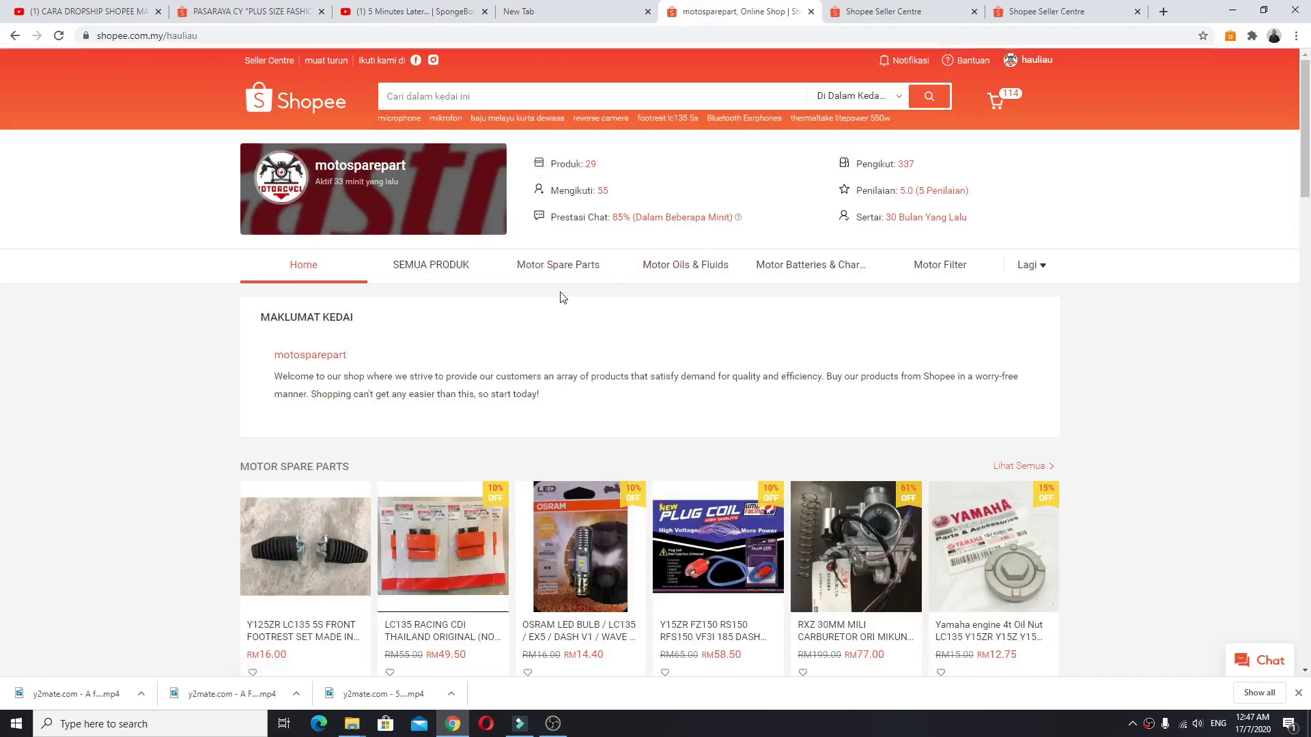
- Look through the shop's products and open its discounted Y15ZR (EXCITER) rear fender Ori listing
scroll(477, 277, down, 5)
scroll(478, 283, down, 2)
scroll(440, 280, up, 2)
scroll(436, 341, down, 8)
scroll(471, 341, down, 2)
scroll(512, 287, up, 2)
scroll(682, 355, down, 5)
scroll(699, 368, down, 7)
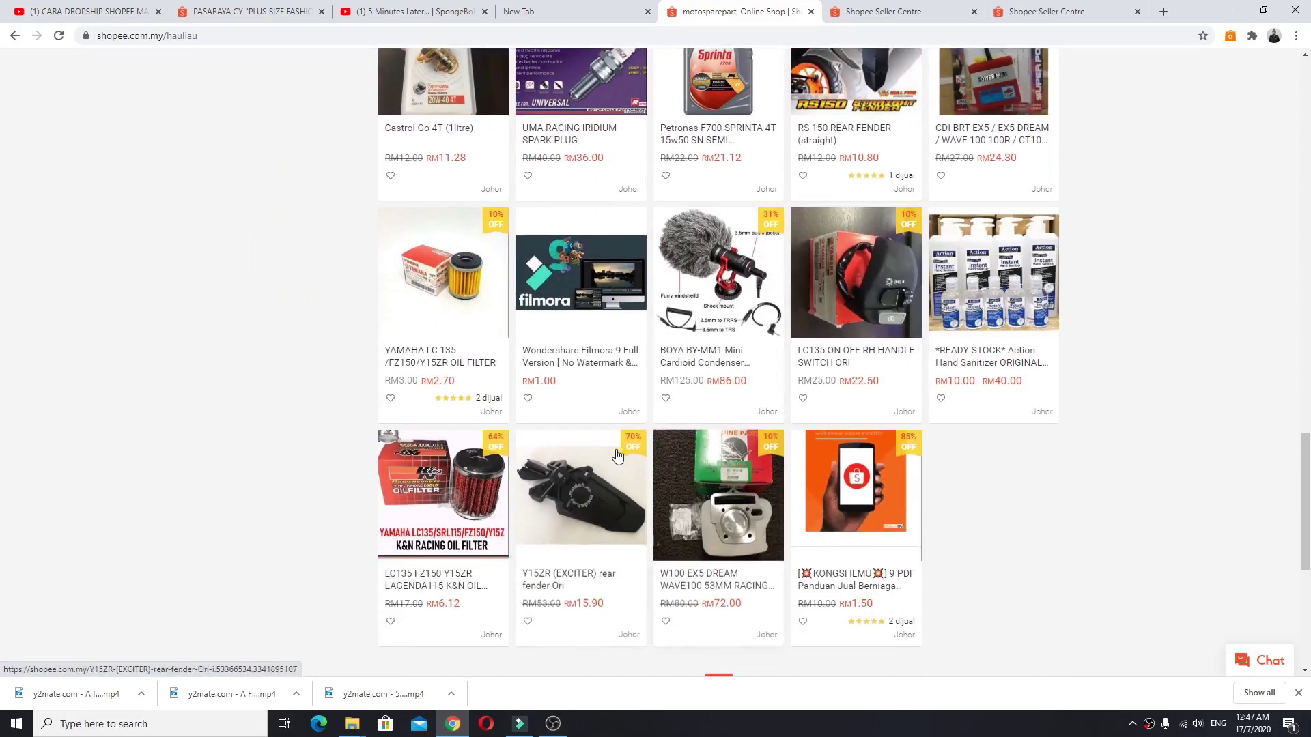
click(617, 455)
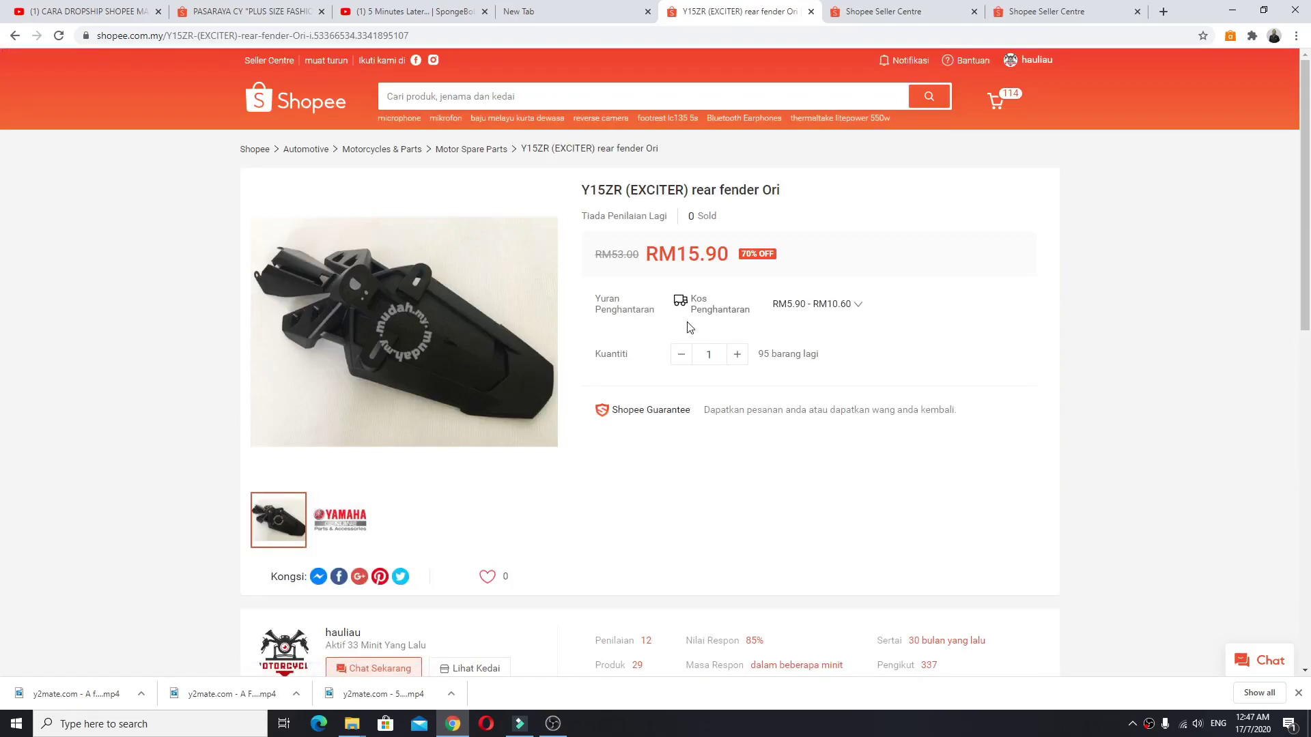
- Examine the rear fender listing's discounted price and shipping cost, and switch to OBS
scroll(688, 328, down, 2)
scroll(661, 253, up, 2)
scroll(841, 276, down, 2)
scroll(823, 275, up, 2)
click(560, 731)
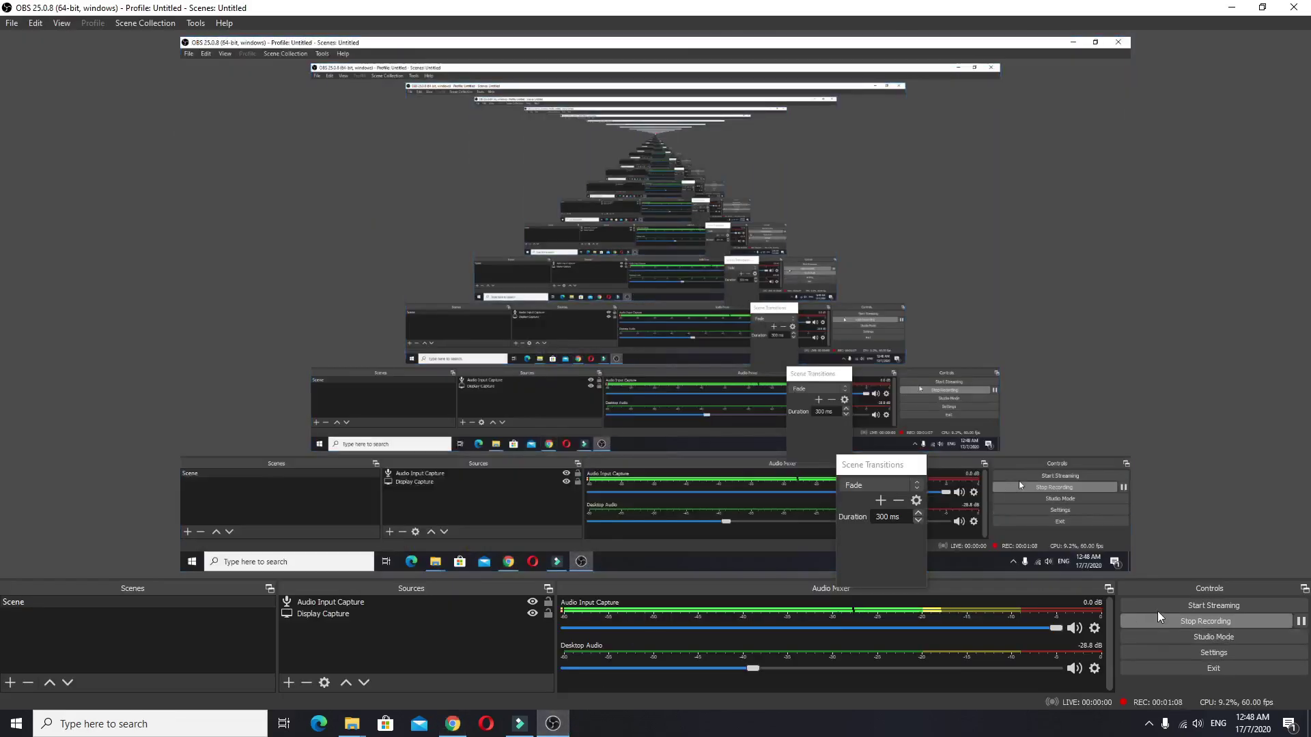